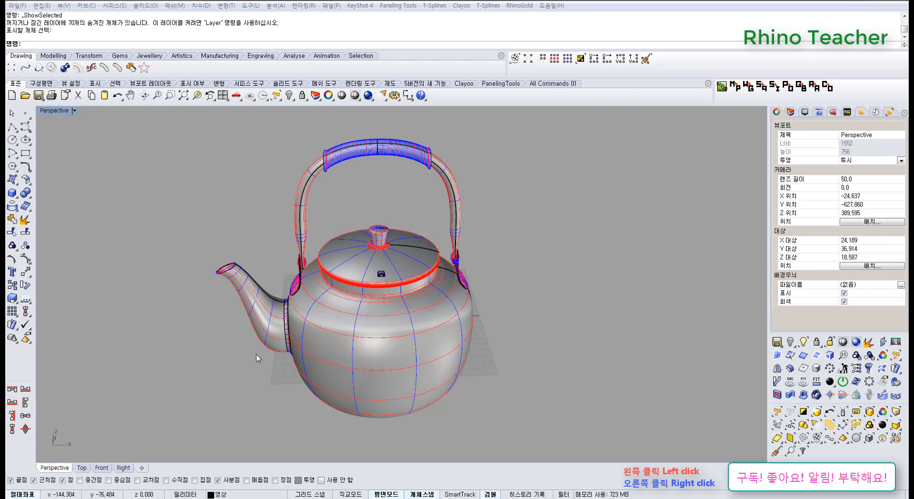
Step: Examine the kettle's handle, spout and body from the front and in perspective
right_drag(256, 355, 283, 291)
scroll(283, 291, up, 4)
key(ctrl+F2)
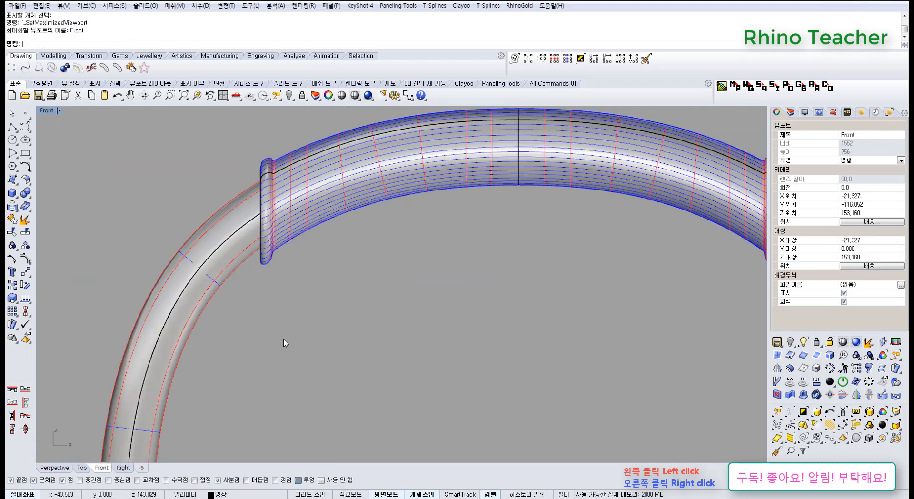
scroll(281, 353, down, 5)
scroll(291, 351, up, 5)
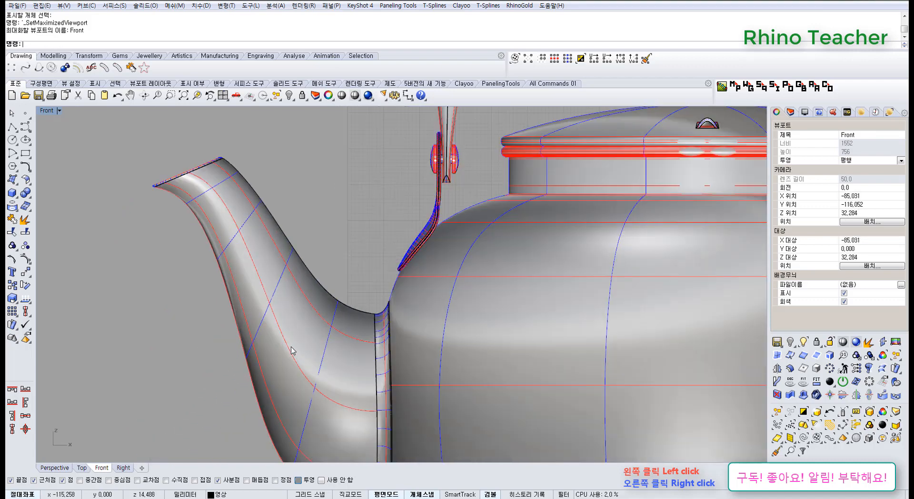
scroll(257, 354, down, 4)
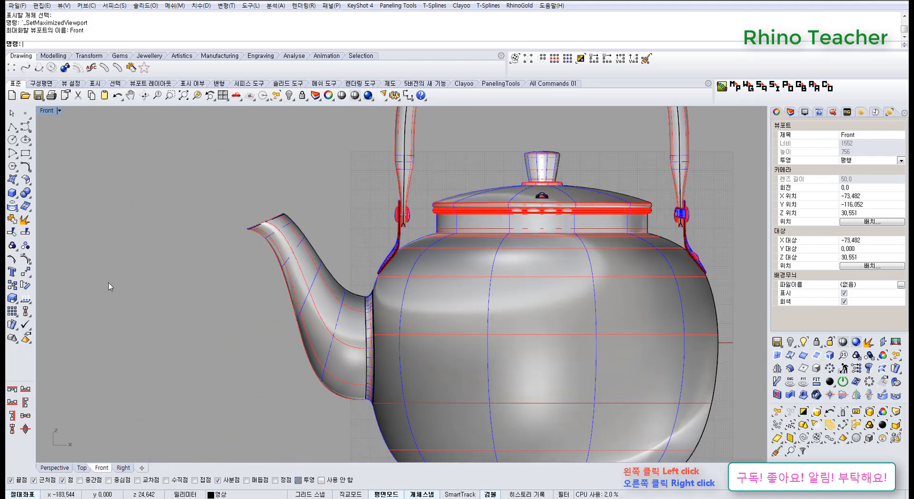
key(ctrl+F4)
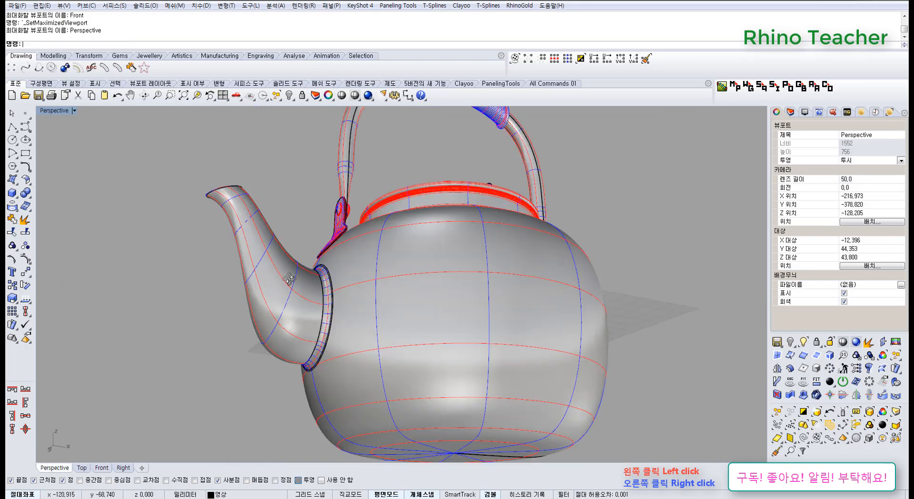
right_drag(286, 273, 182, 318)
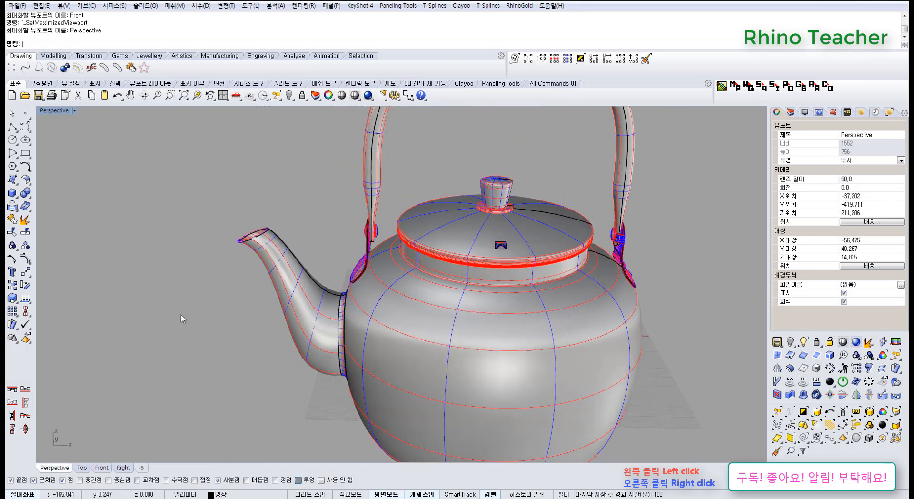
Step: Extract a copy of the spout surface and move it away from the kettle body, beyond the original spout
click(25, 221)
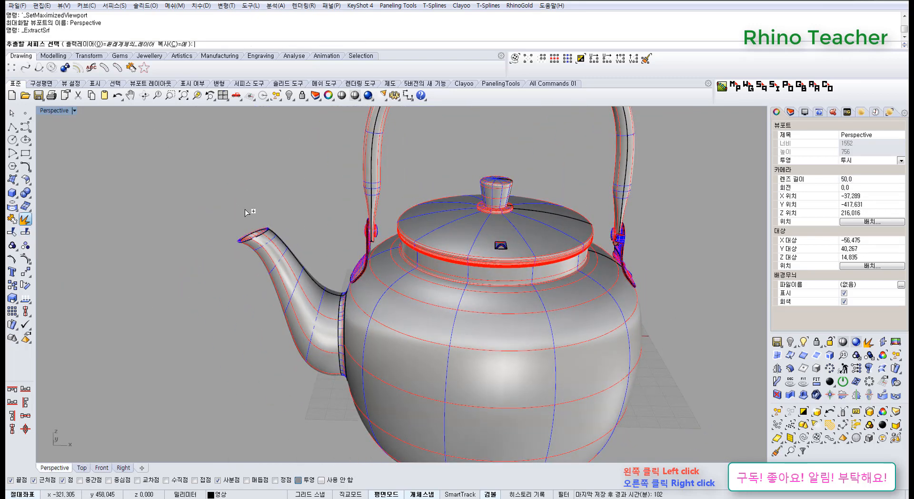
click(282, 303)
right_click(283, 304)
right_drag(283, 305, 322, 334)
drag(334, 319, 192, 322)
shift+right_drag(193, 291, 292, 280)
right_drag(293, 238, 297, 274)
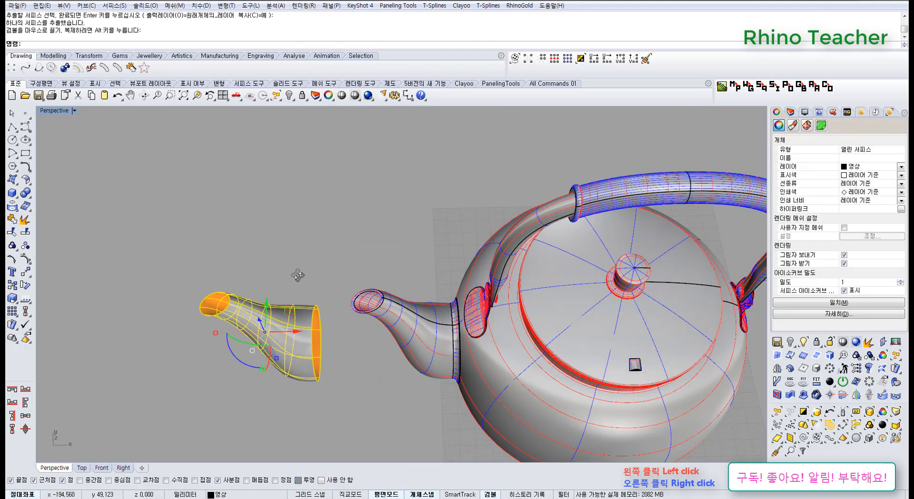
Step: Show the control points of the extracted spout copy and inspect those extending past its wide end
key(F10)
scroll(236, 312, up, 15)
scroll(459, 352, down, 2)
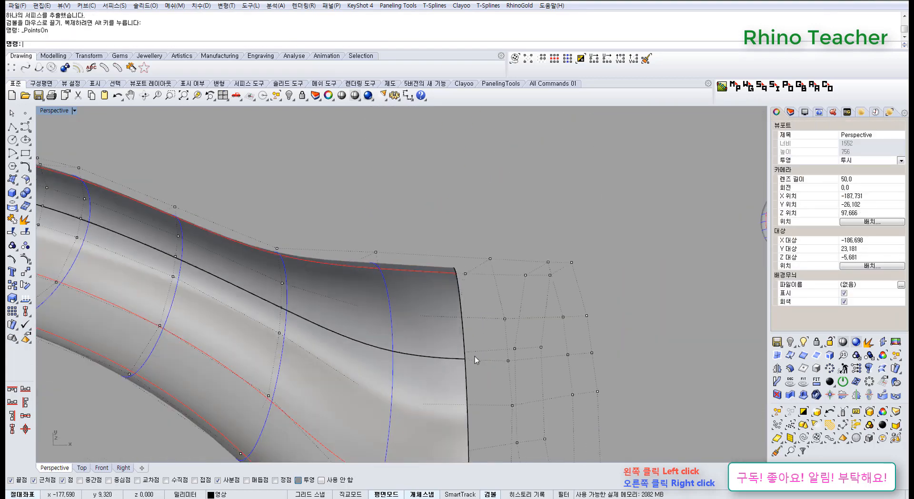
scroll(475, 356, down, 6)
right_drag(475, 356, 445, 331)
scroll(439, 339, down, 4)
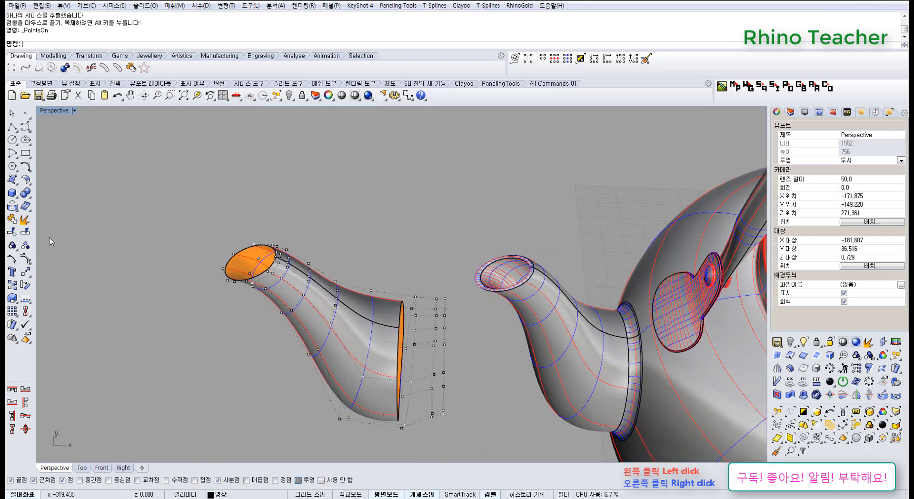
Step: Untrim the wide open end of the spout copy, without keeping the trim objects
click(13, 234)
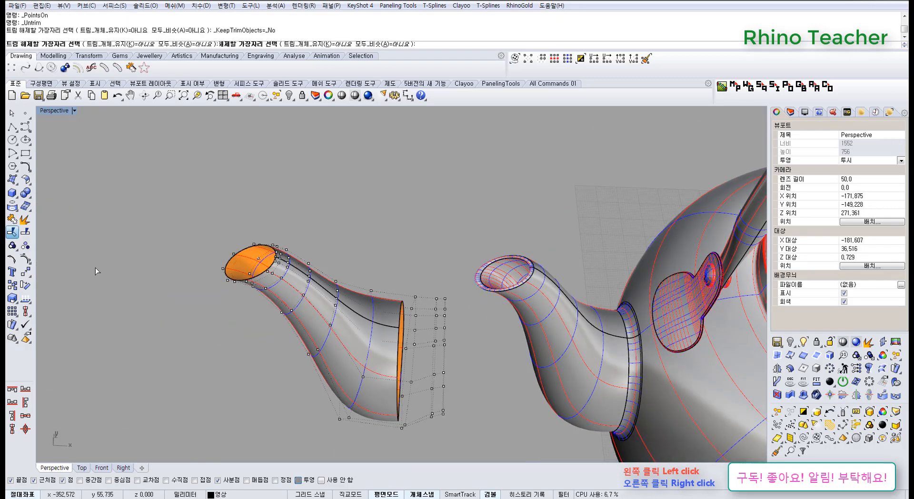
click(401, 349)
right_drag(400, 349, 457, 360)
scroll(461, 341, up, 6)
scroll(461, 340, up, 3)
click(455, 331)
scroll(455, 330, up, 3)
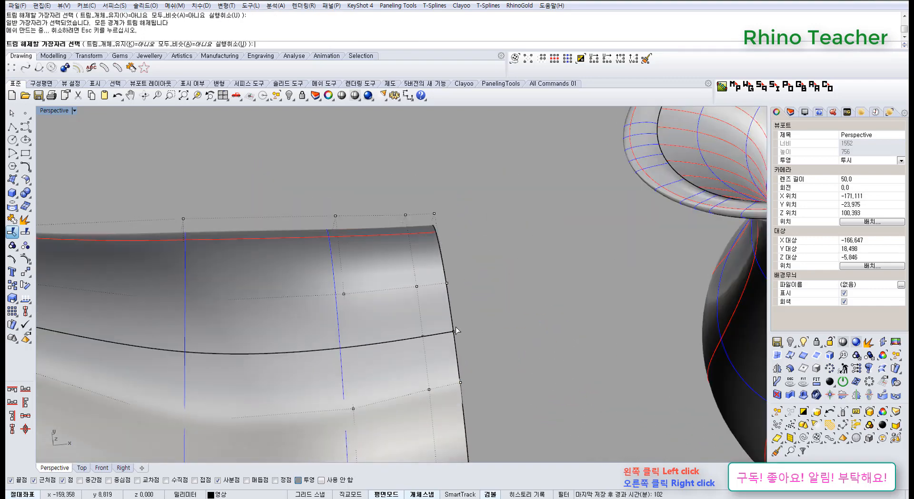
right_click(458, 331)
Step: Try raising the control point on the seam at the spout copy's wide end, and undo the move
click(455, 332)
scroll(454, 332, down, 5)
right_drag(452, 329, 407, 263)
drag(395, 185, 395, 158)
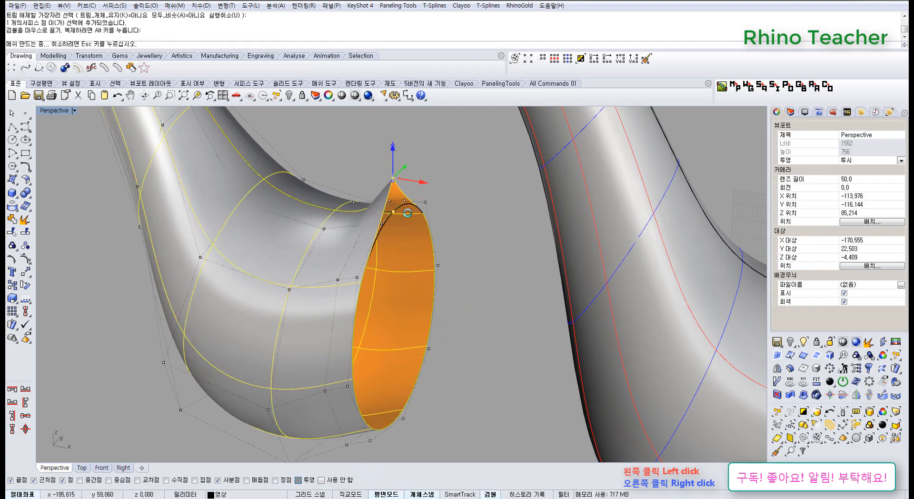
scroll(461, 296, down, 4)
shift+right_drag(460, 296, 469, 329)
right_drag(469, 328, 420, 334)
key(ctrl+z)
scroll(376, 293, down, 4)
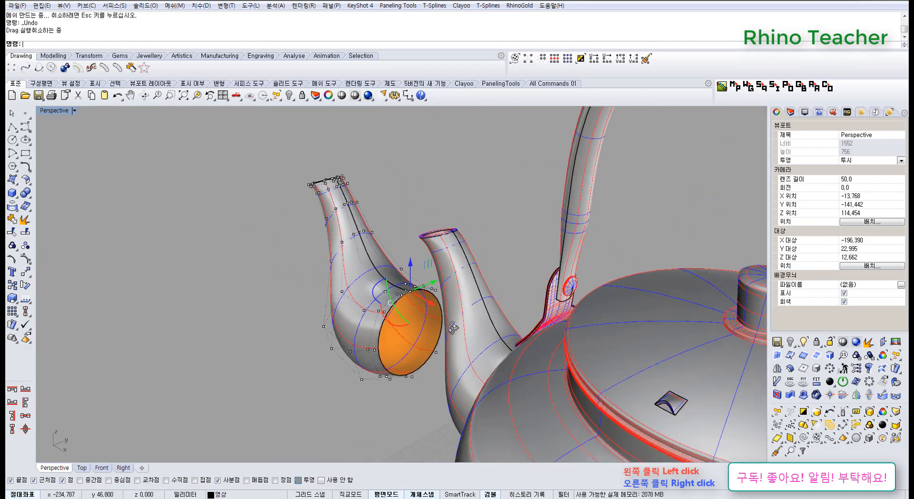
right_drag(360, 285, 441, 325)
Step: Draw a deformable circle about 36 mm in diameter in the Top view, in the empty area below the spouts
key(ctrl+F1)
scroll(320, 309, up, 10)
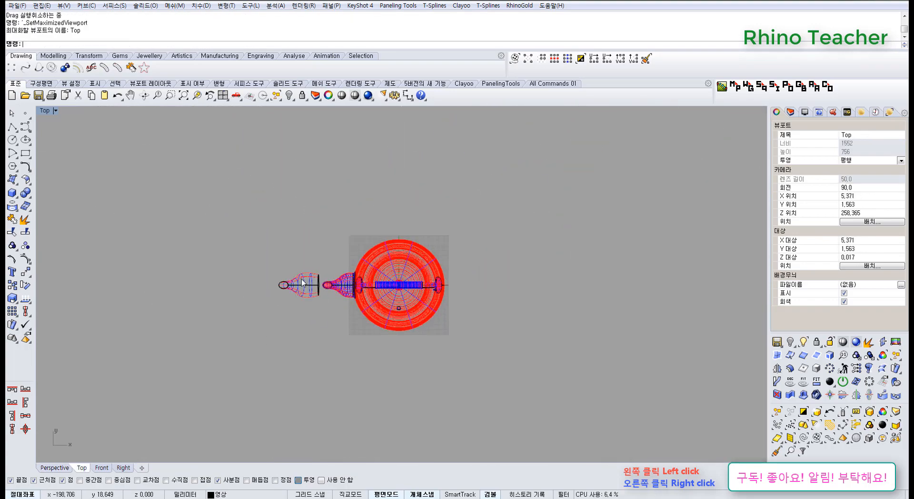
click(13, 140)
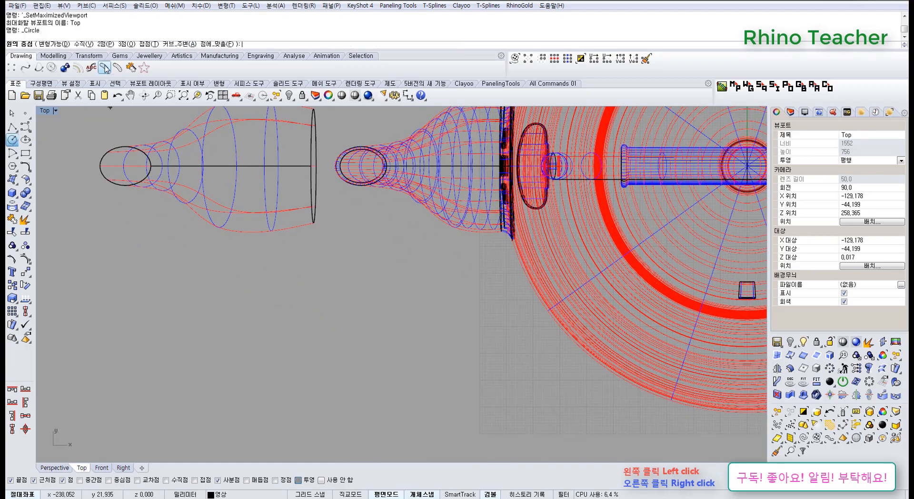
click(60, 45)
scroll(365, 310, down, 5)
scroll(326, 282, up, 6)
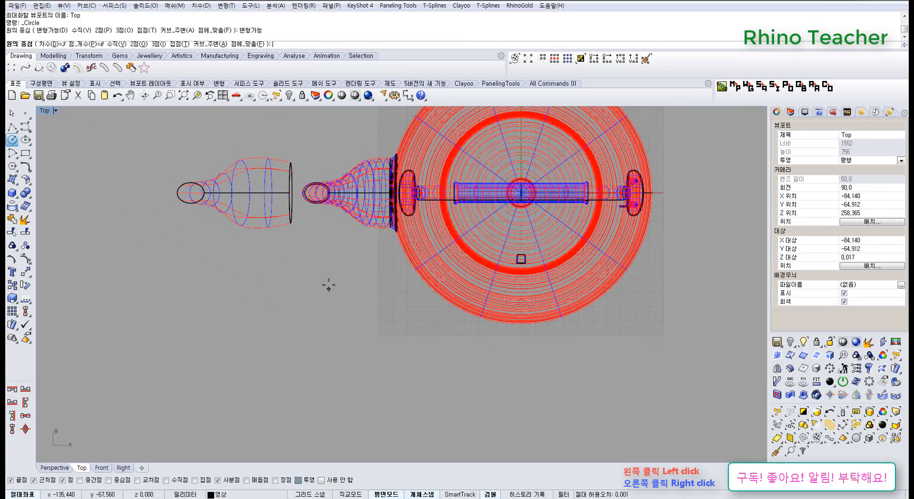
click(303, 316)
click(351, 319)
right_drag(175, 298, 290, 297)
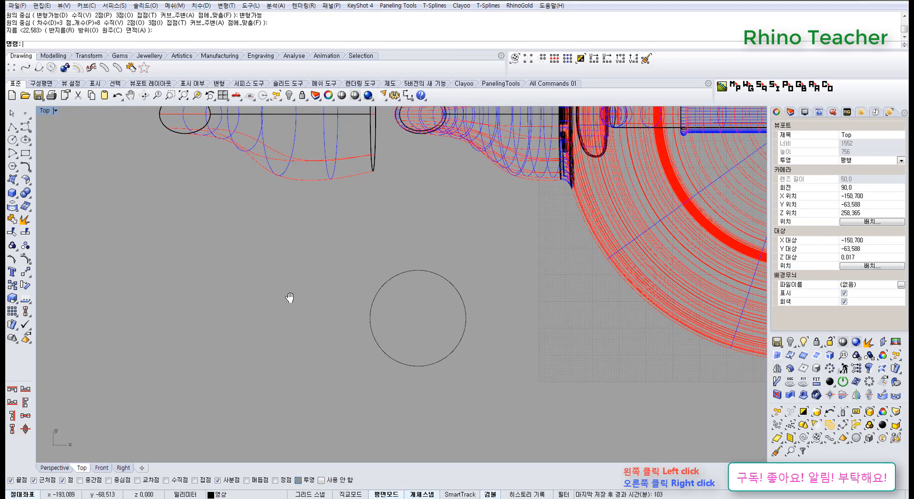
Step: Draw a regular, non-deformable circle about 34 mm in diameter beside the deformable one
right_click(190, 236)
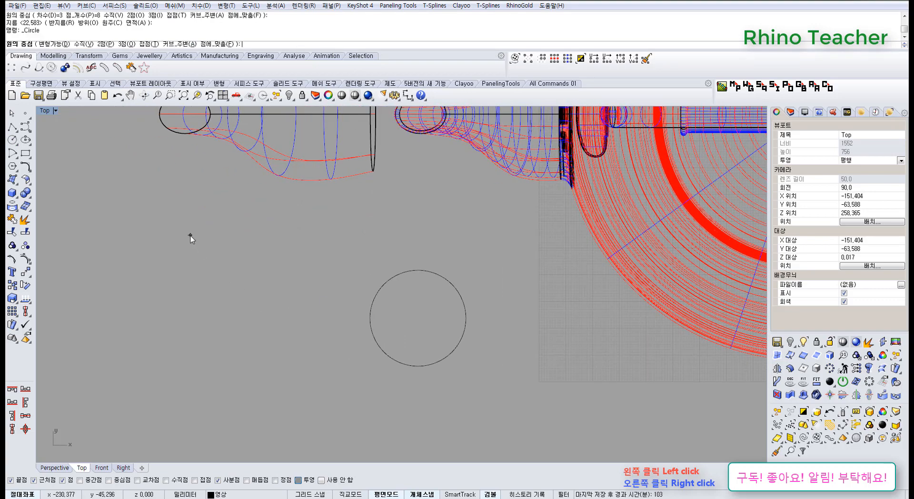
click(273, 312)
click(318, 314)
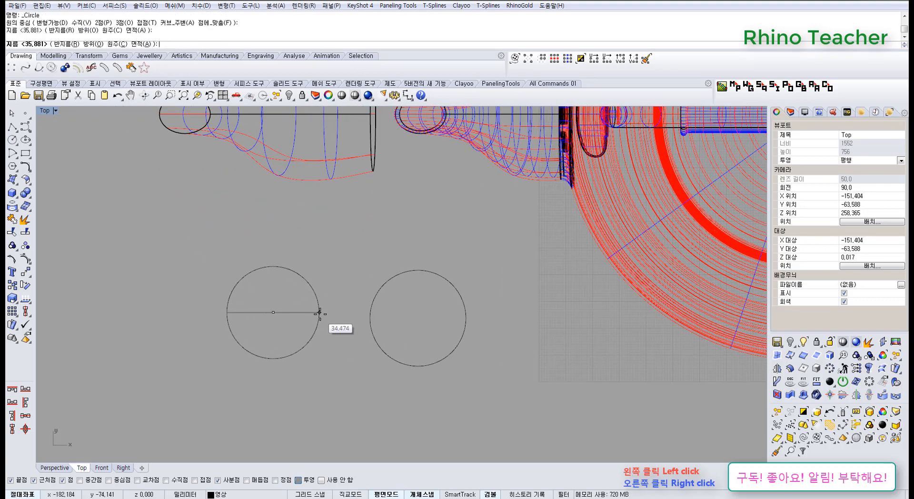
Step: Show the control points of both circles to compare their structure
click(305, 345)
right_drag(296, 337, 307, 316)
key(F10)
drag(426, 311, 370, 365)
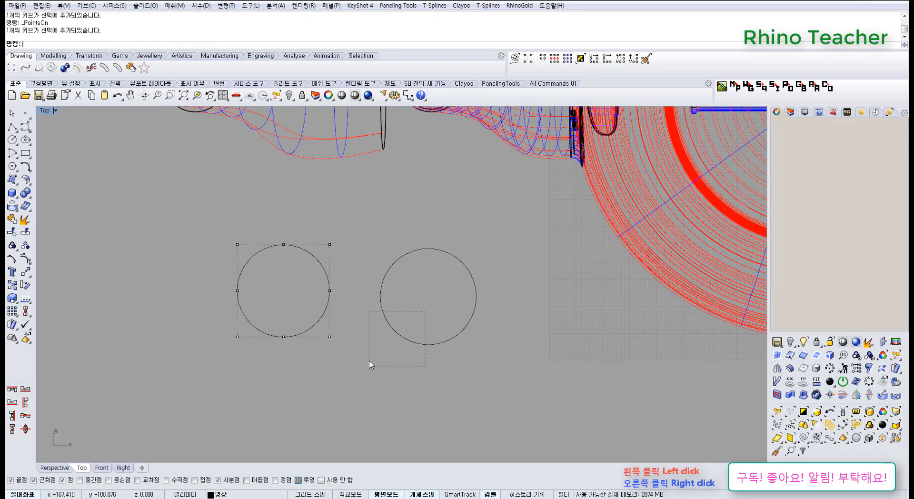
key(F10)
scroll(342, 294, up, 8)
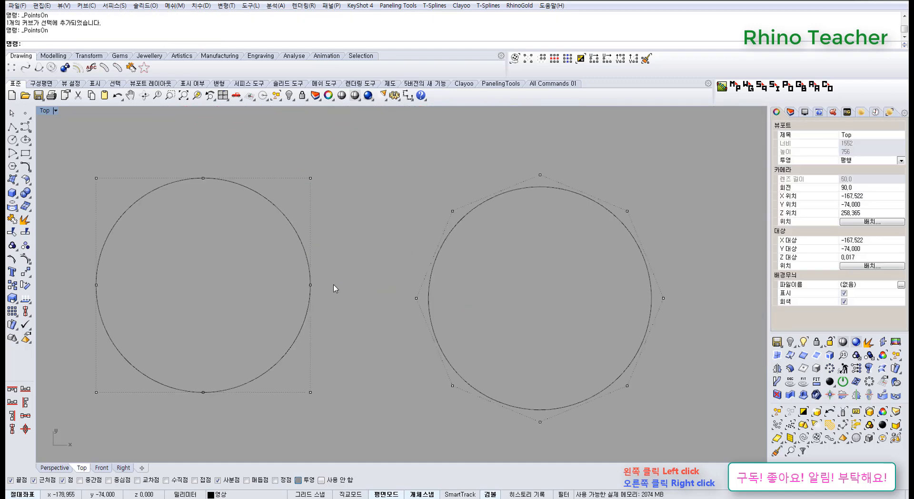
scroll(333, 286, down, 3)
Step: Try moving one control point outward on the regular circle and one on the deformable circle, undoing each move
drag(305, 275, 364, 284)
scroll(337, 284, up, 2)
key(ctrl+z)
right_drag(445, 287, 319, 287)
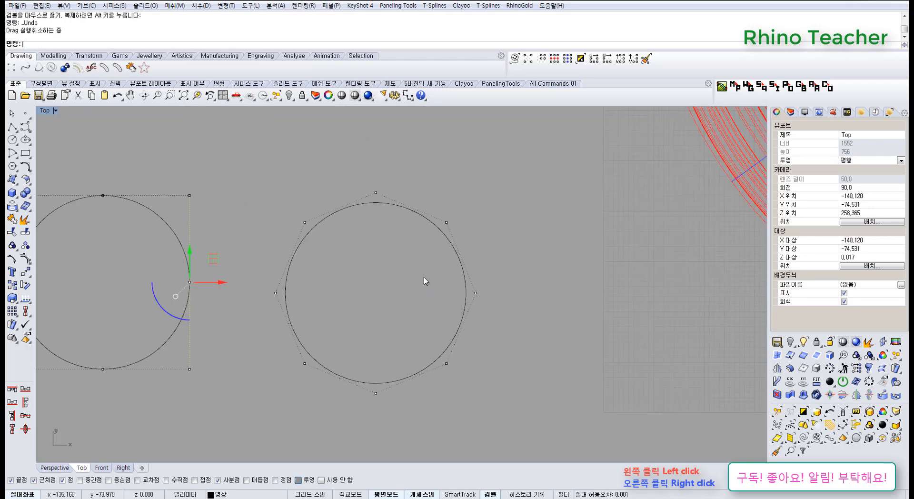
drag(459, 281, 528, 294)
key(ctrl+z)
scroll(276, 296, down, 6)
right_drag(287, 320, 404, 317)
Step: Hide the control points and delete the regular circle, leaving the deformable one
key(Escape)
key(Escape)
click(291, 333)
right_drag(297, 303, 276, 303)
key(Delete)
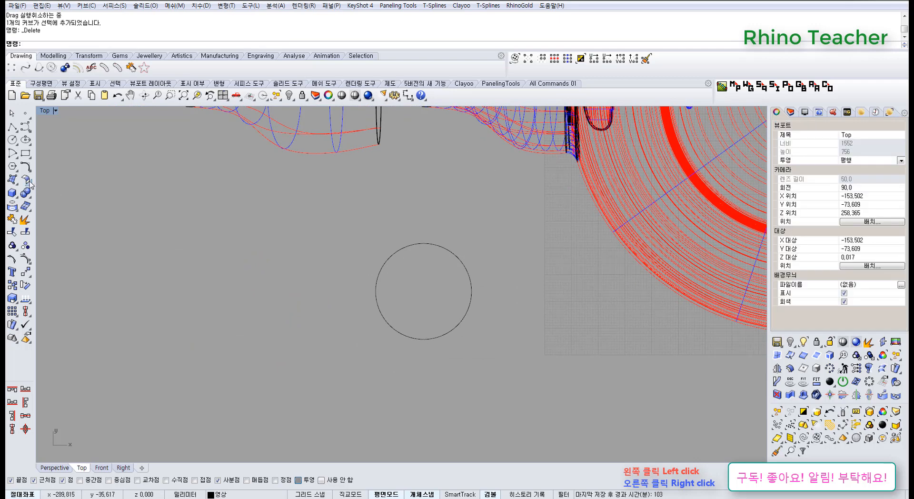
Step: Keep the curve editing tools open as a floating palette
click(27, 170)
drag(54, 160, 99, 185)
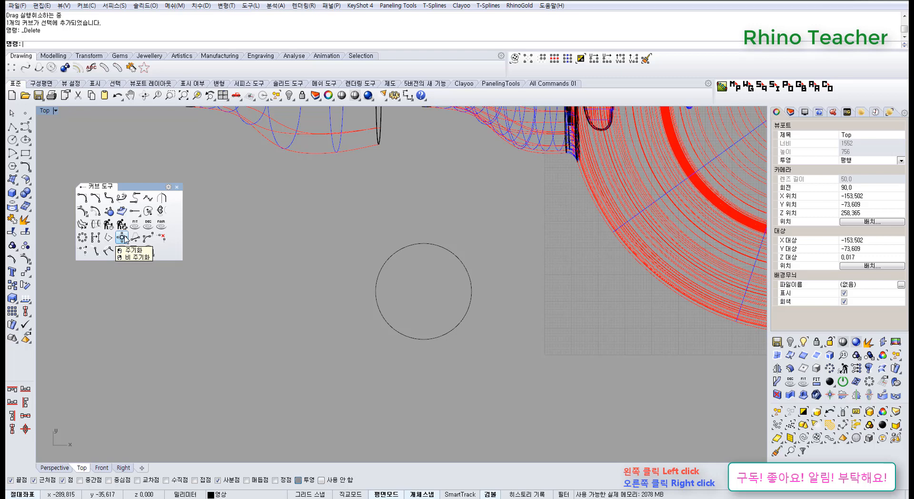
click(122, 237)
right_drag(284, 254, 284, 257)
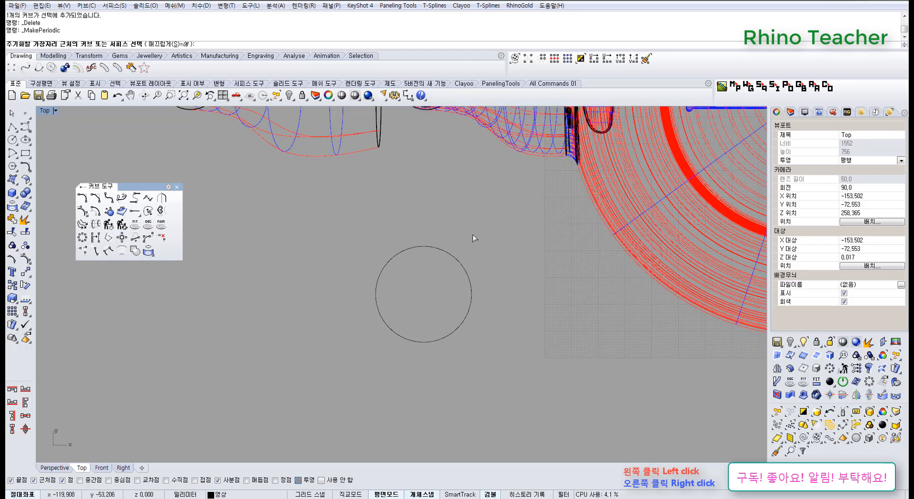
right_click(122, 238)
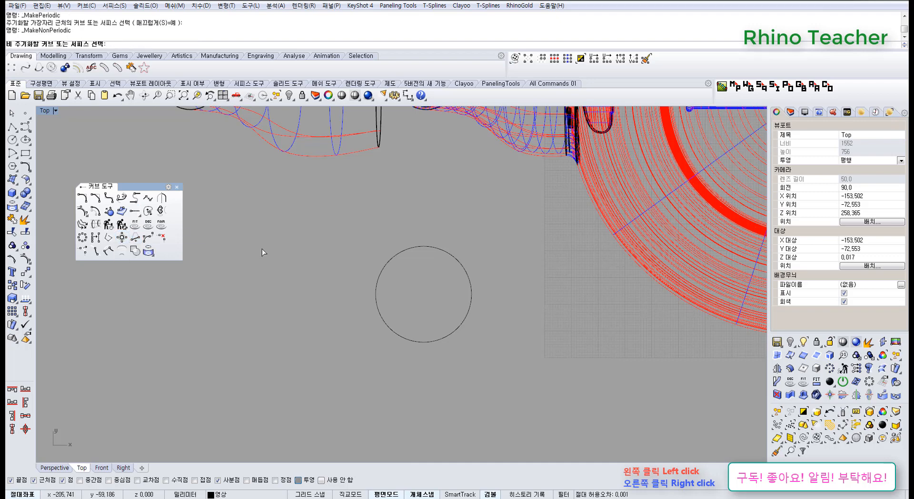
key(Escape)
right_drag(287, 262, 290, 280)
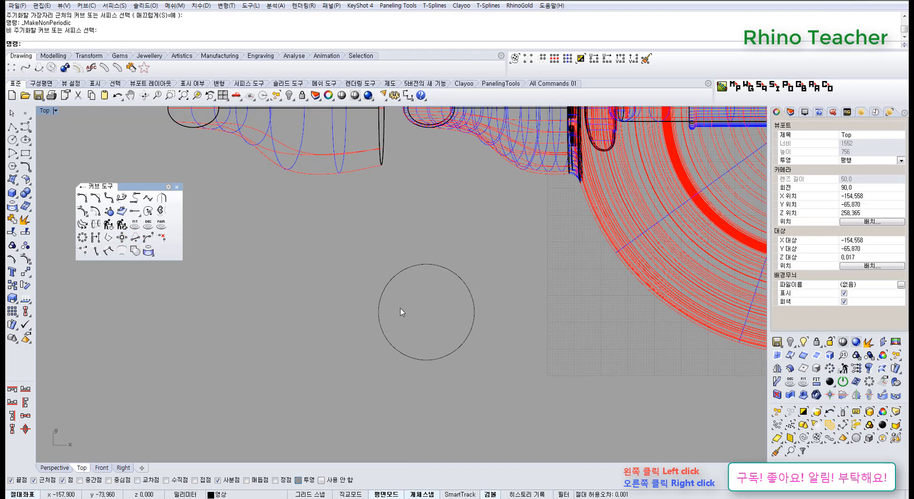
Step: Show the control points of the remaining deformable circle
drag(416, 309, 348, 279)
right_drag(404, 284, 357, 291)
key(F10)
scroll(331, 270, up, 3)
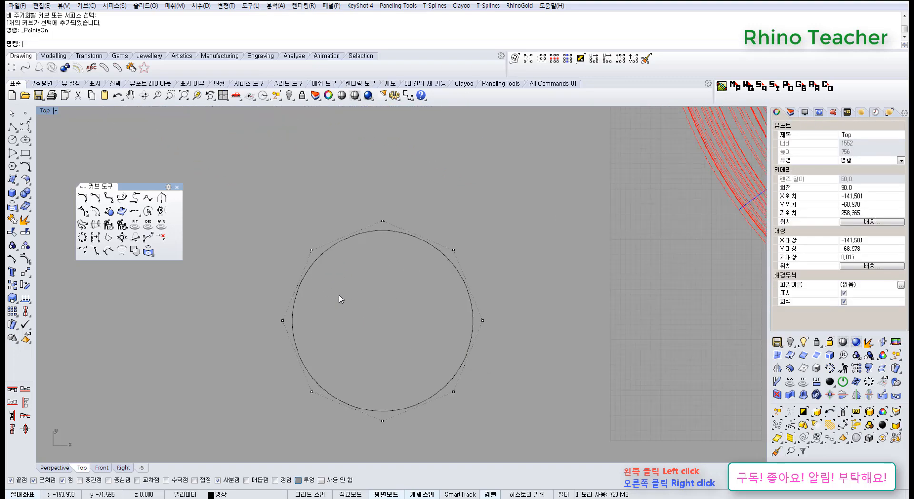
Step: Select the circle's control points one after another around its perimeter to review the periodic structure
drag(345, 277, 343, 276)
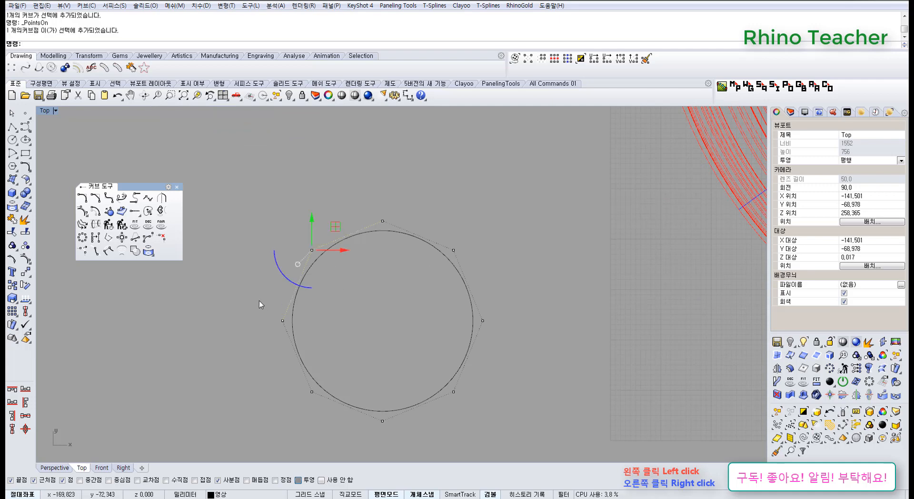
drag(259, 301, 319, 341)
drag(293, 232, 340, 269)
drag(370, 187, 523, 347)
drag(416, 363, 471, 412)
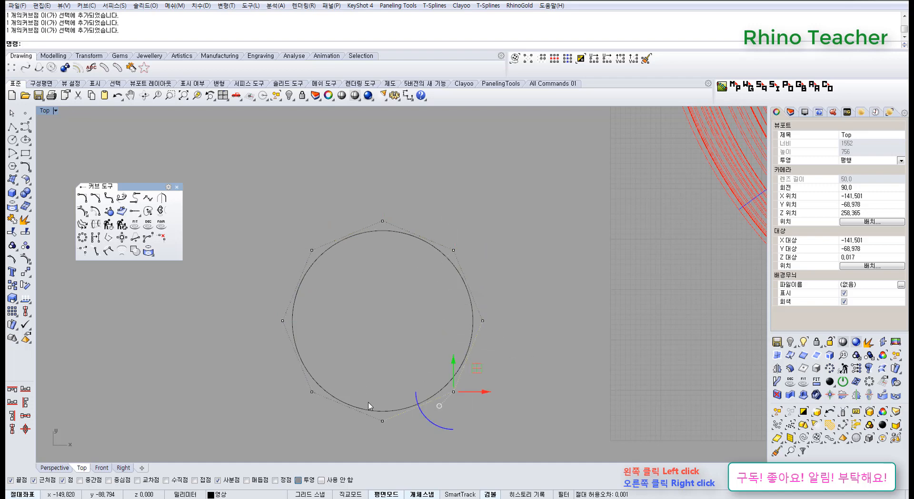
drag(368, 402, 410, 440)
drag(291, 370, 338, 413)
right_drag(387, 339, 328, 317)
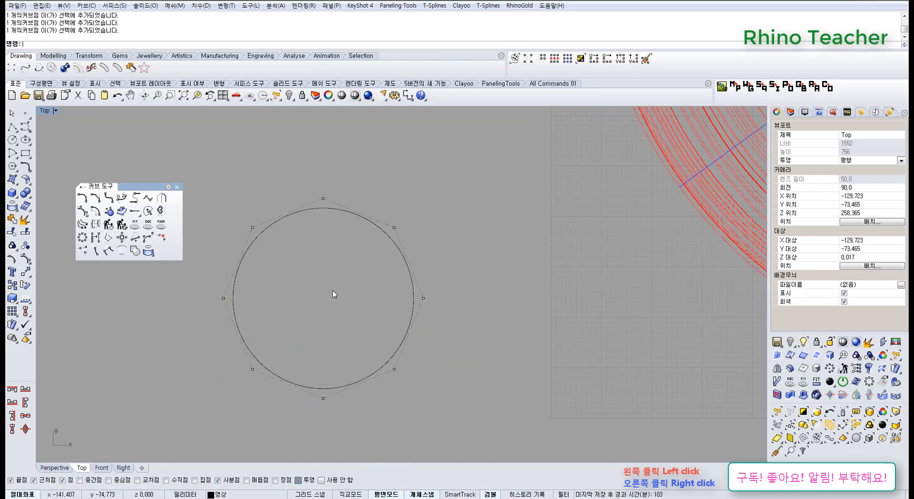
right_drag(326, 283, 342, 282)
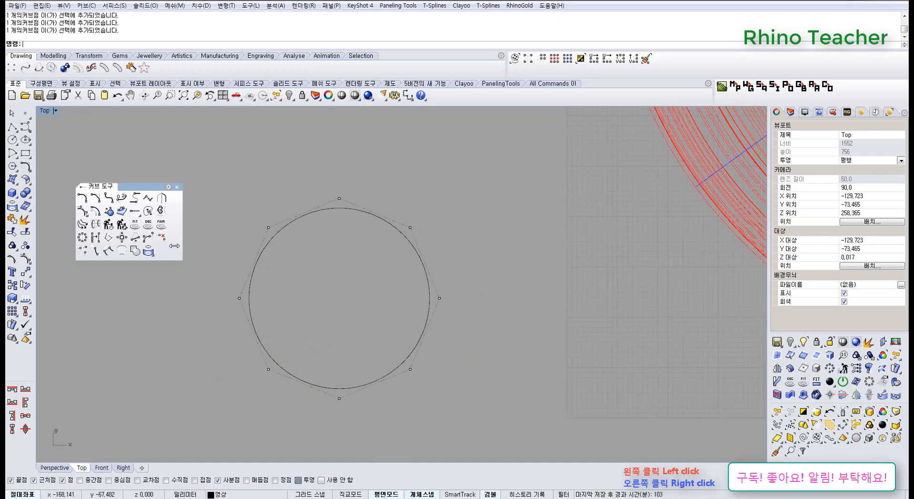
Step: Convert the deformable circle into a non-periodic curve
right_click(130, 238)
click(252, 274)
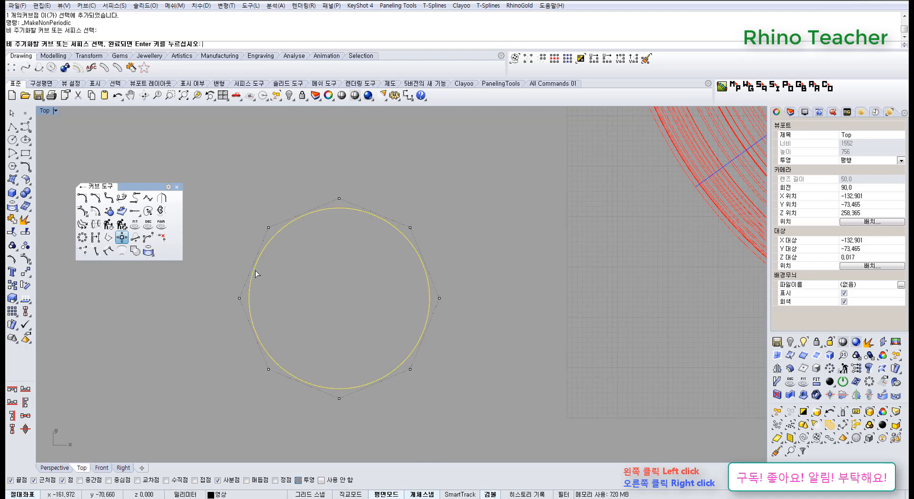
right_click(255, 274)
Step: Try pulling the non-periodic circle's seam control point outward, and undo the move
click(430, 298)
scroll(449, 300, up, 4)
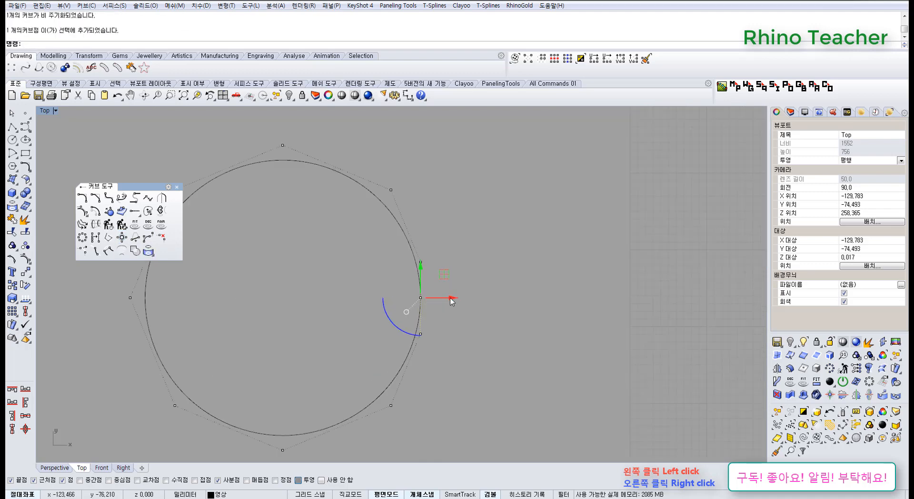
drag(451, 298, 489, 299)
key(ctrl+z)
scroll(464, 310, up, 2)
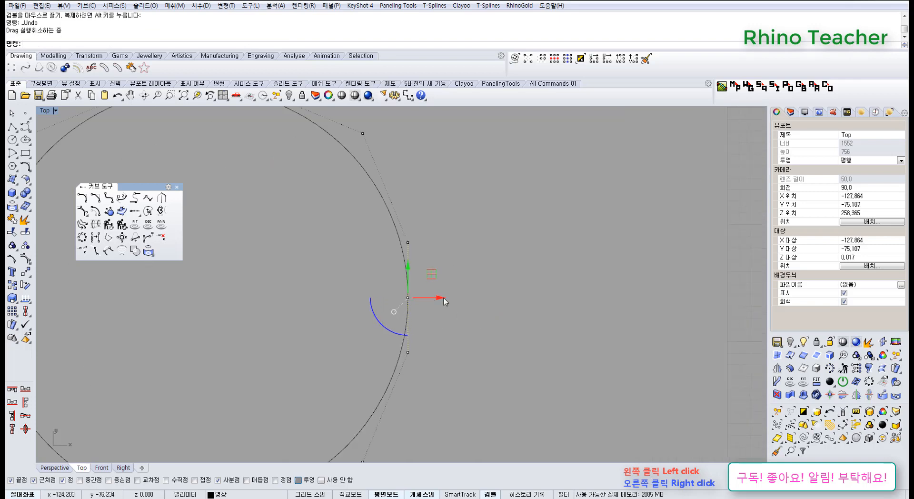
Step: Undo the test circle's conversion to a non-periodic curve
click(386, 382)
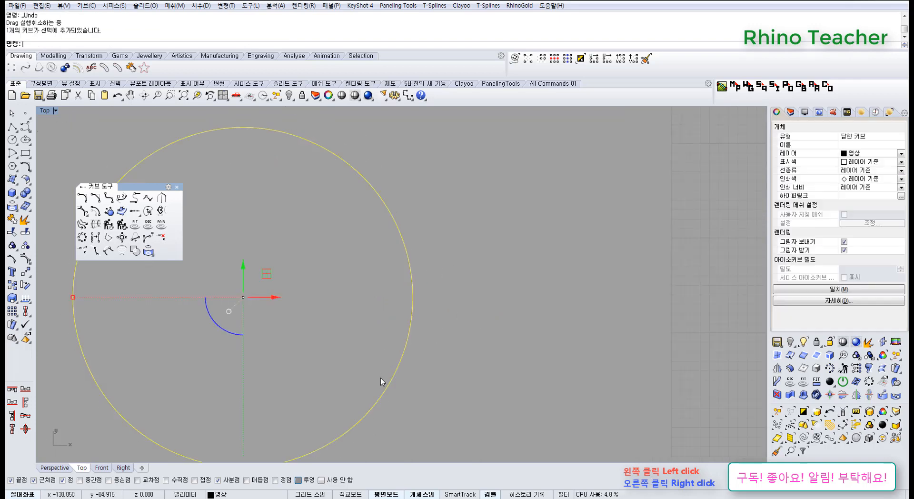
key(ctrl+z)
scroll(469, 350, down, 4)
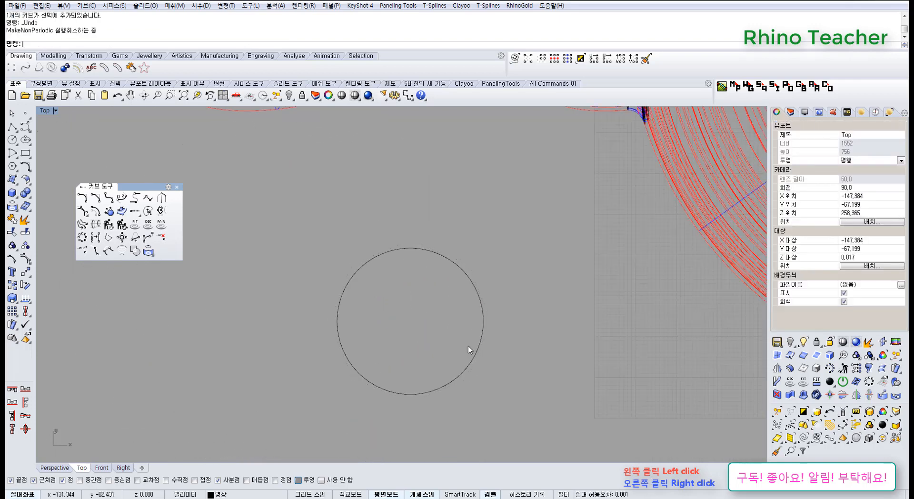
Step: Display the test circle's curve direction to examine where its seam lies
click(381, 388)
click(25, 299)
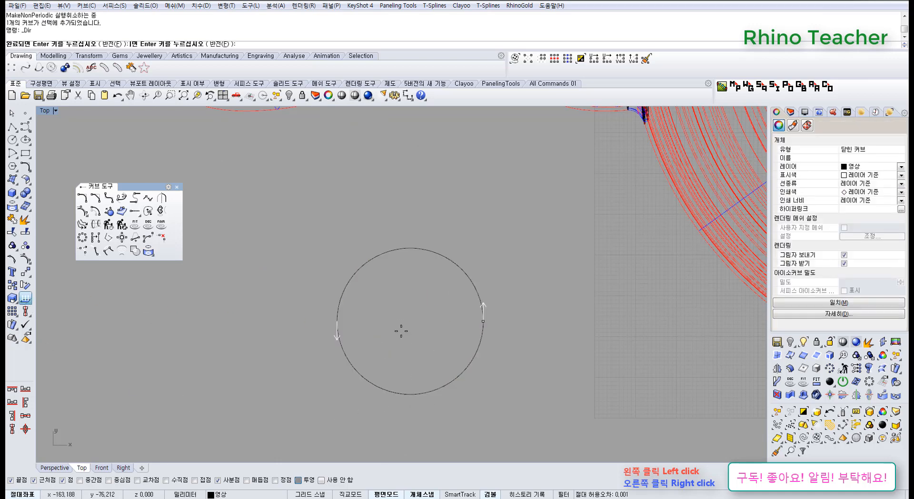
right_drag(495, 332, 443, 335)
drag(442, 330, 296, 313)
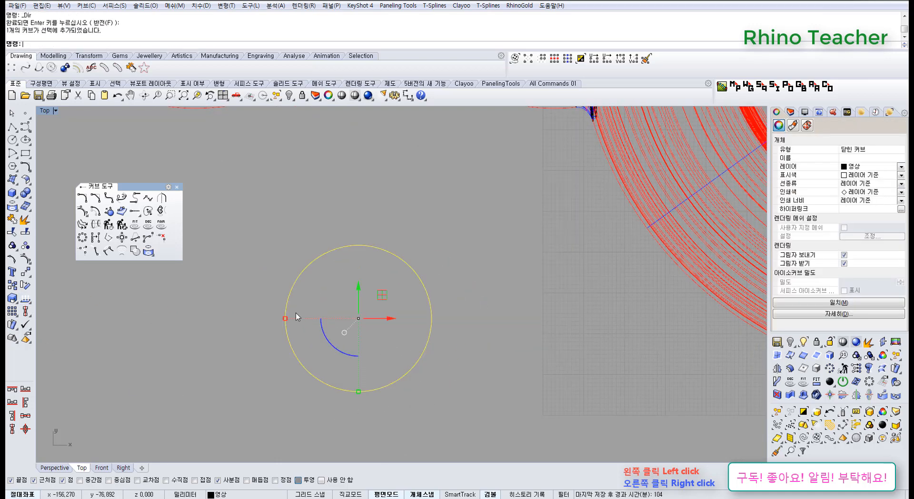
Step: Convert the test circle into a non-periodic curve again and show its control points
right_click(122, 238)
key(F10)
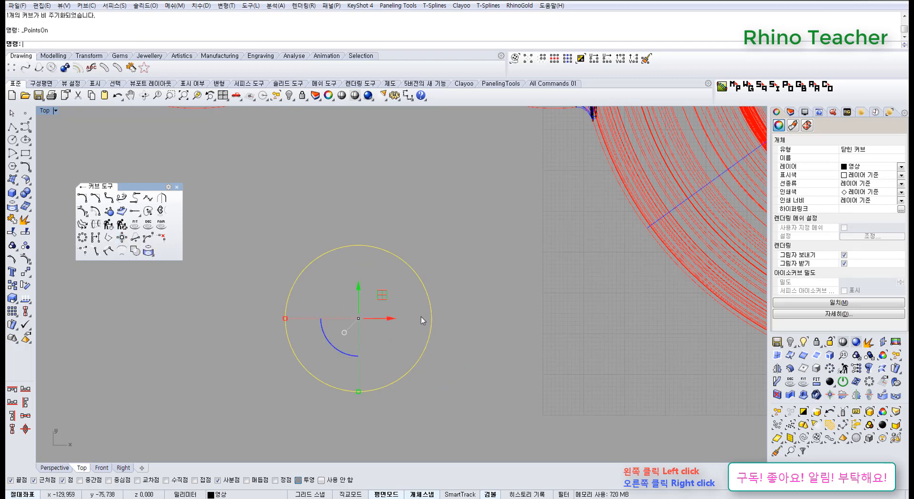
scroll(423, 311, up, 10)
Step: Try moving the control point just below the circle's seam inward, and undo the move
drag(425, 265, 479, 300)
drag(437, 380, 487, 392)
right_drag(484, 390, 426, 357)
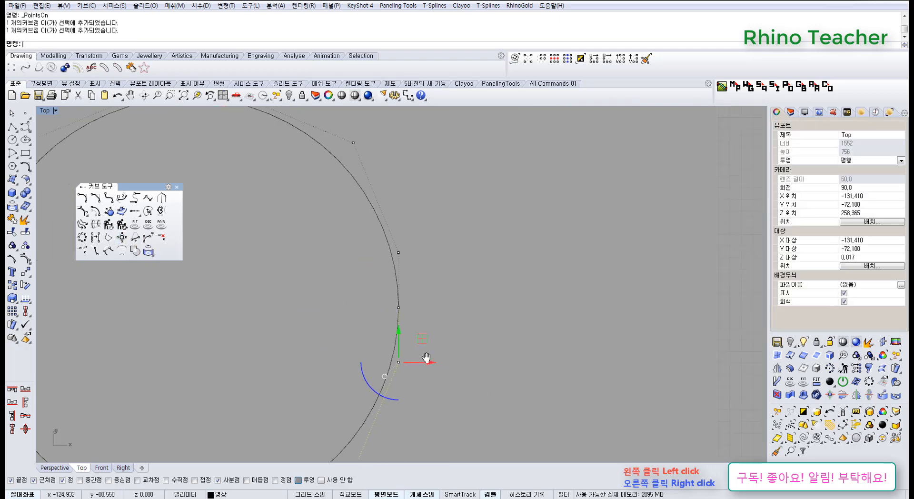
scroll(403, 332, down, 8)
scroll(392, 338, up, 8)
drag(392, 337, 414, 358)
click(468, 321)
scroll(409, 306, up, 4)
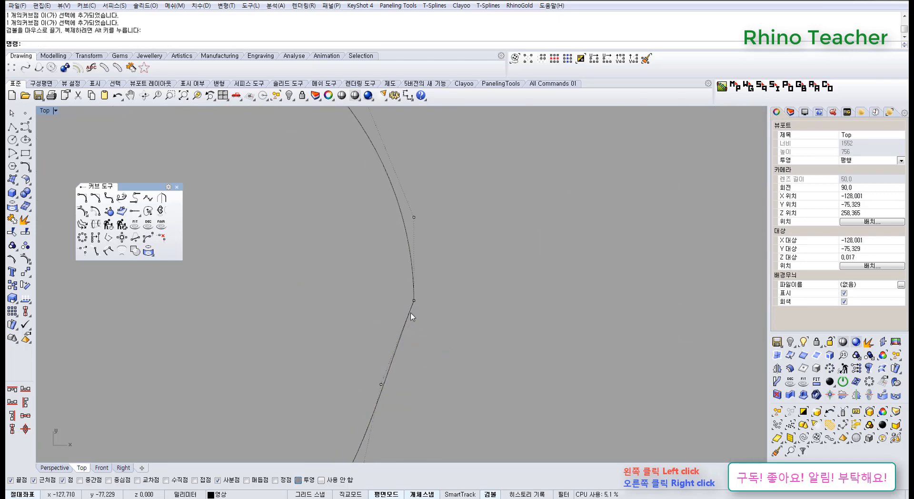
key(ctrl+z)
Step: Hide the control points, delete the test circle, and return to the Perspective view
scroll(431, 325, down, 12)
right_drag(435, 323, 413, 348)
key(Escape)
key(Escape)
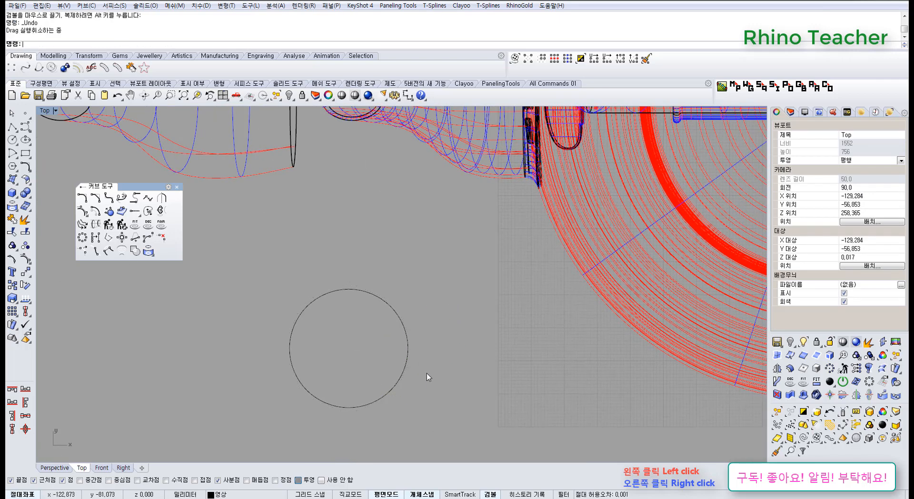
drag(427, 373, 364, 355)
key(Delete)
key(ctrl+F4)
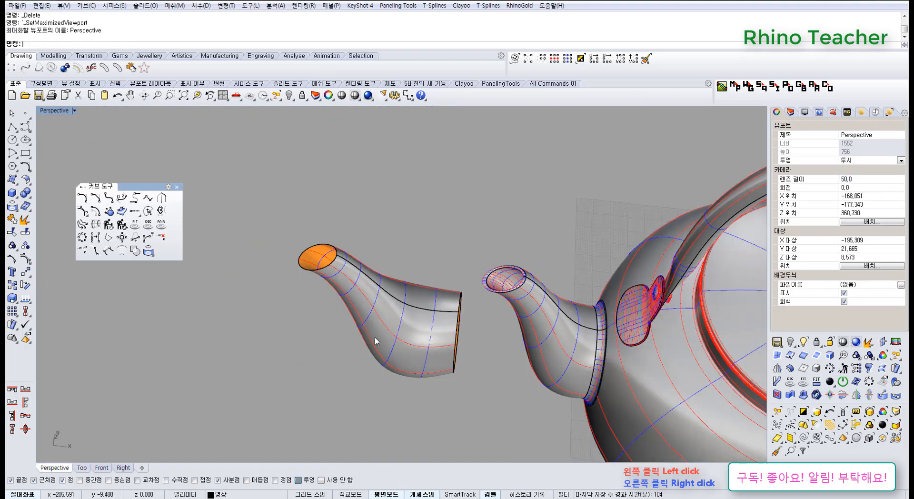
Step: Select the detached spout copy and show its surface control points
click(379, 307)
scroll(379, 307, up, 5)
key(F10)
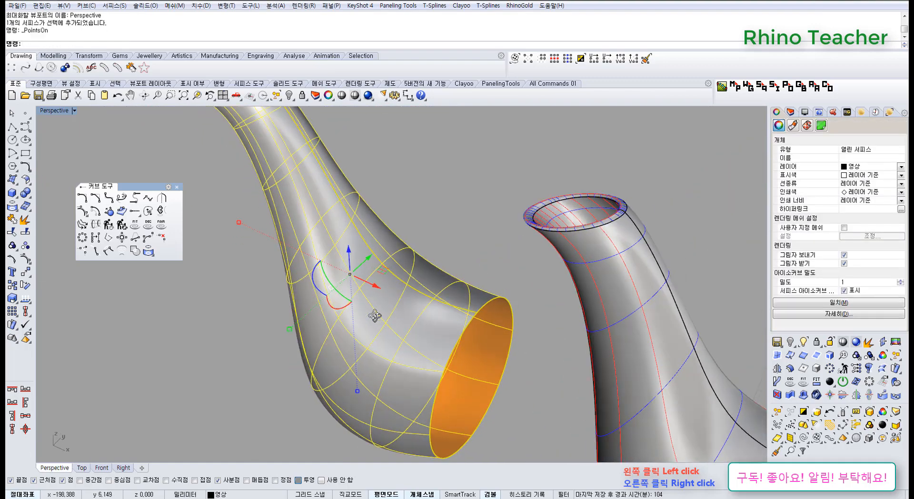
shift+right_drag(327, 217, 427, 332)
Step: Select the seam control point at the spout copy's mouth together with its neighbouring point on each side
scroll(381, 327, up, 8)
click(387, 358)
right_drag(428, 268, 346, 330)
scroll(346, 330, up, 10)
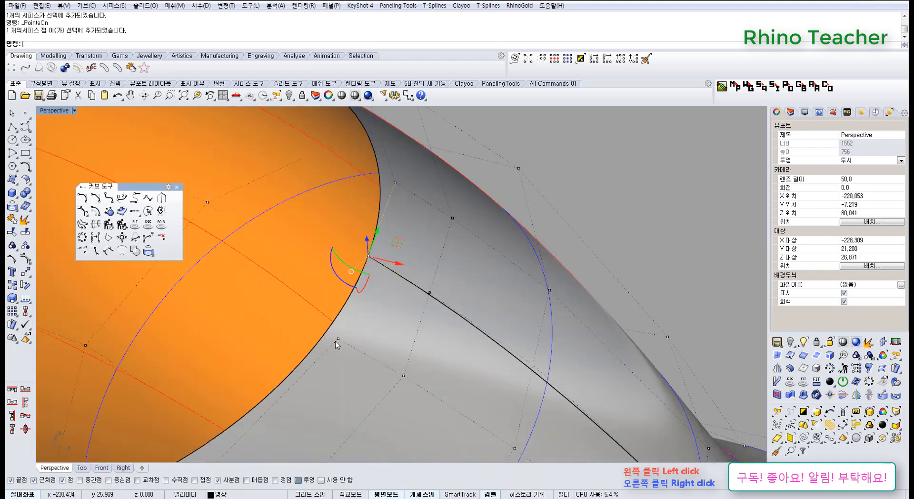
shift+click(338, 338)
shift+click(368, 256)
shift+click(395, 184)
Step: Try moving the three selected seam points at the spout's mouth, and undo the move
scroll(405, 197, down, 4)
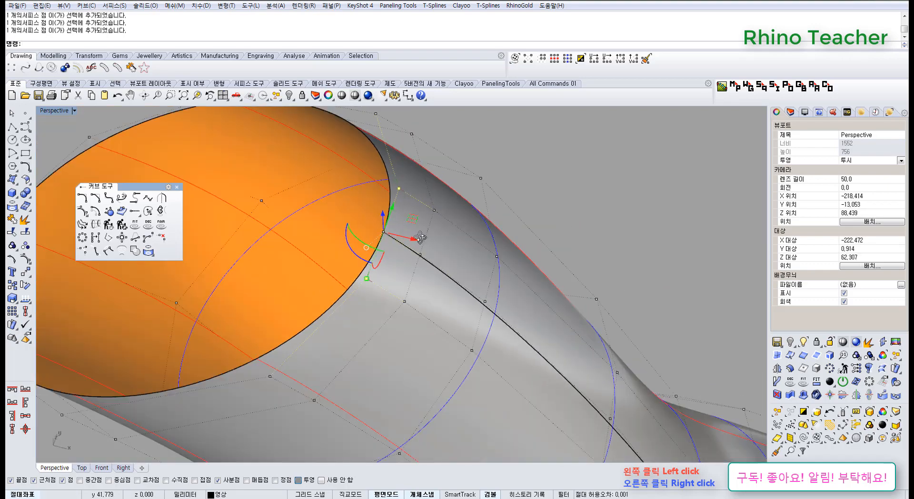
right_drag(415, 230, 455, 233)
right_drag(405, 214, 405, 153)
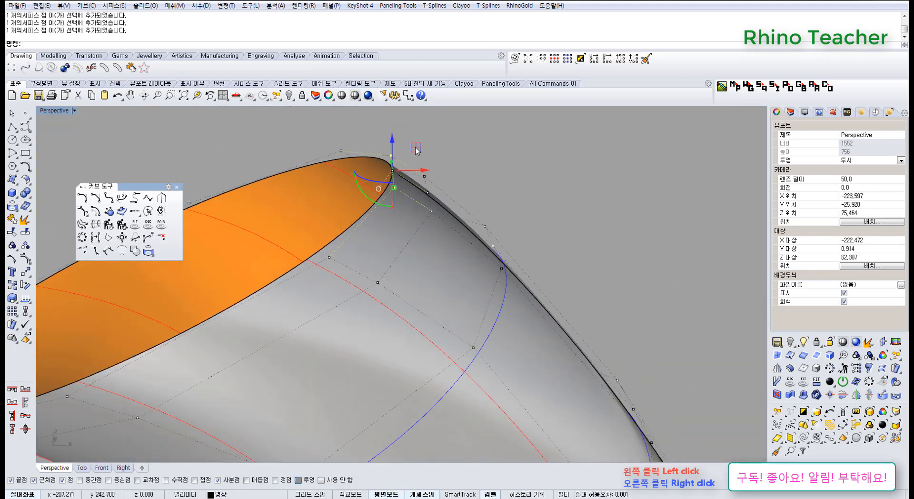
drag(417, 146, 431, 121)
right_drag(429, 151, 446, 239)
key(ctrl+z)
scroll(481, 190, down, 4)
shift+right_drag(446, 238, 398, 289)
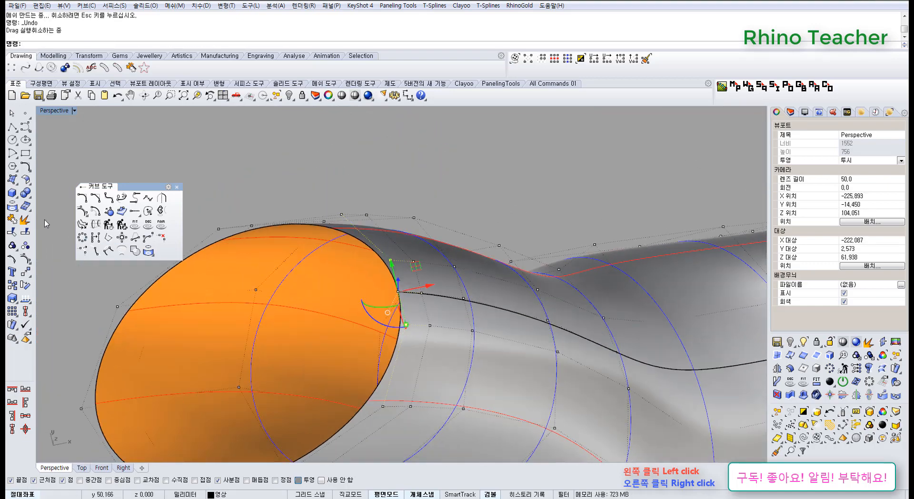
Step: Try making the spout copy periodic with smoothing on and the original surface deleted
click(176, 188)
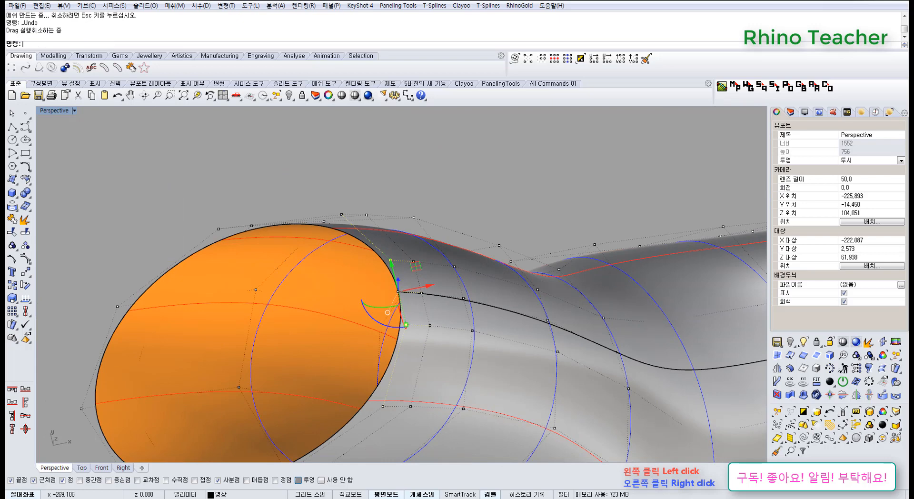
click(26, 180)
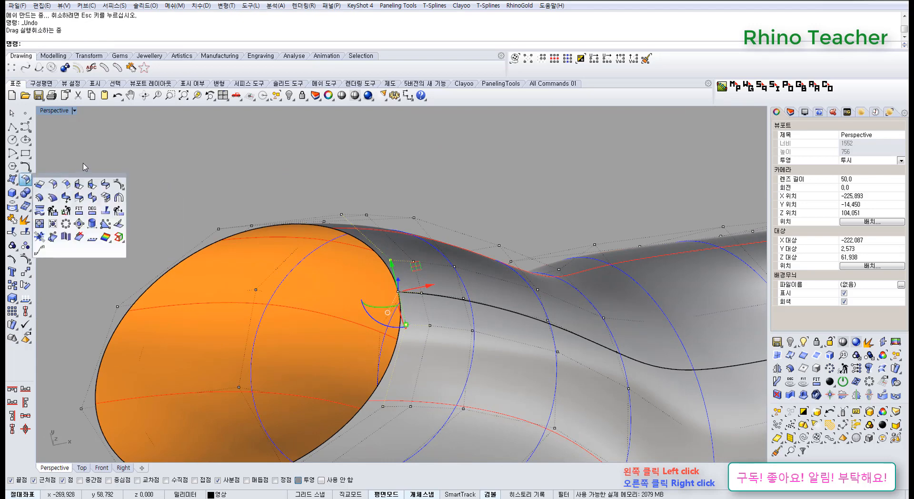
click(79, 224)
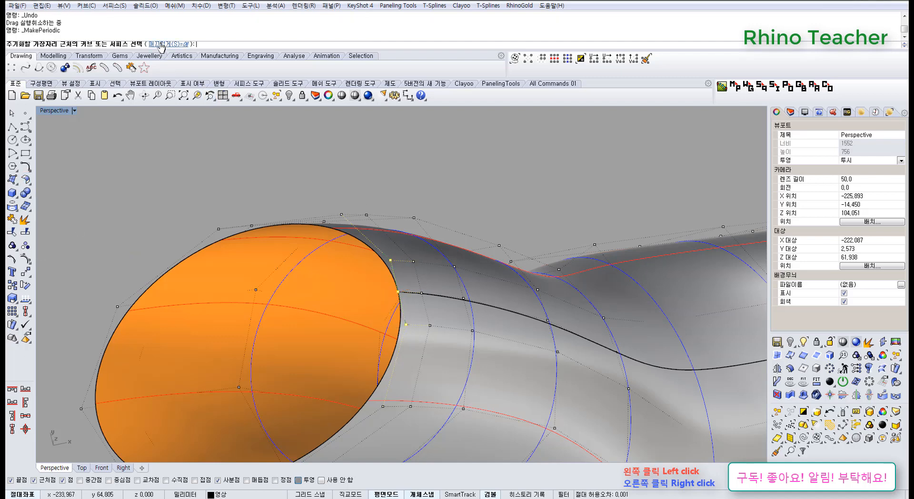
click(456, 320)
right_click(456, 322)
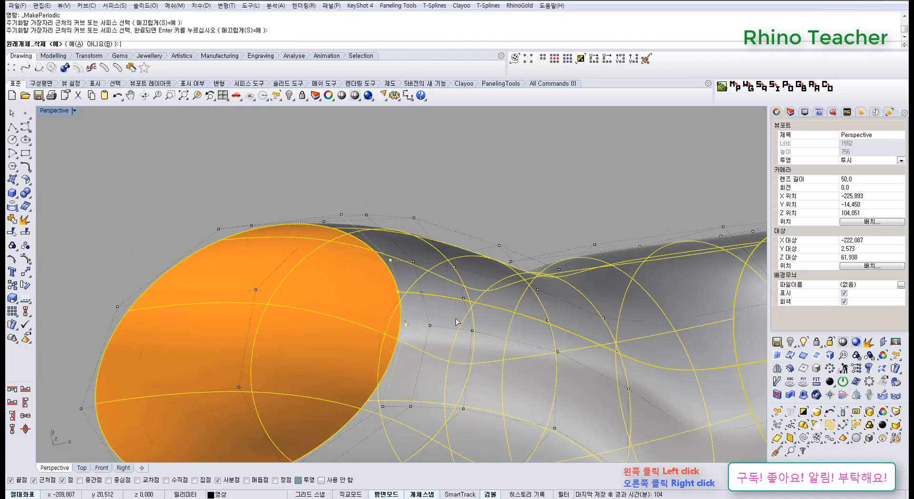
right_click(438, 203)
right_drag(443, 208, 588, 250)
Step: Compare the spout copy before and after the periodic conversion by undoing and redoing it, examining the shape along the seam
click(602, 218)
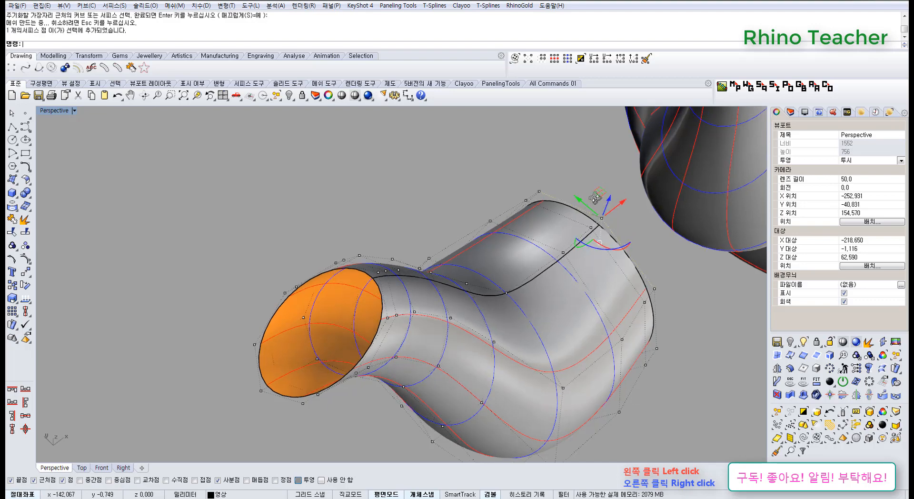
right_drag(593, 198, 389, 249)
key(ctrl+z)
key(ctrl+y)
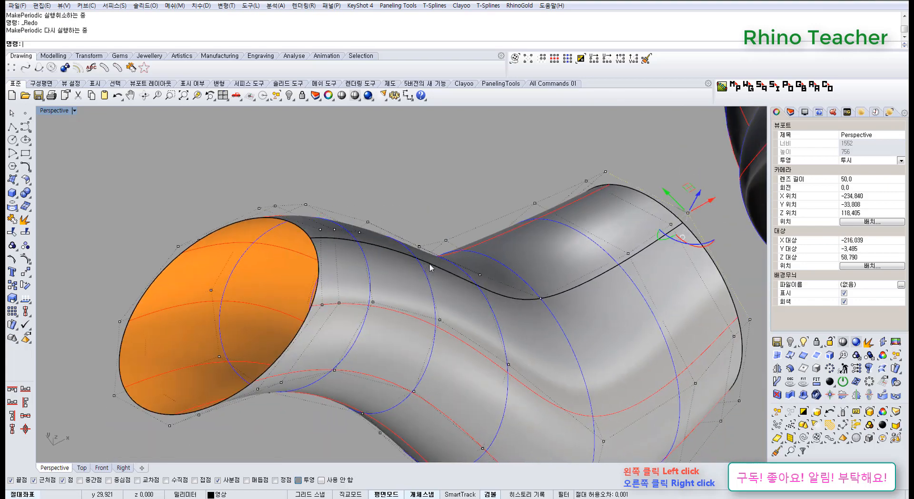
right_drag(533, 289, 512, 279)
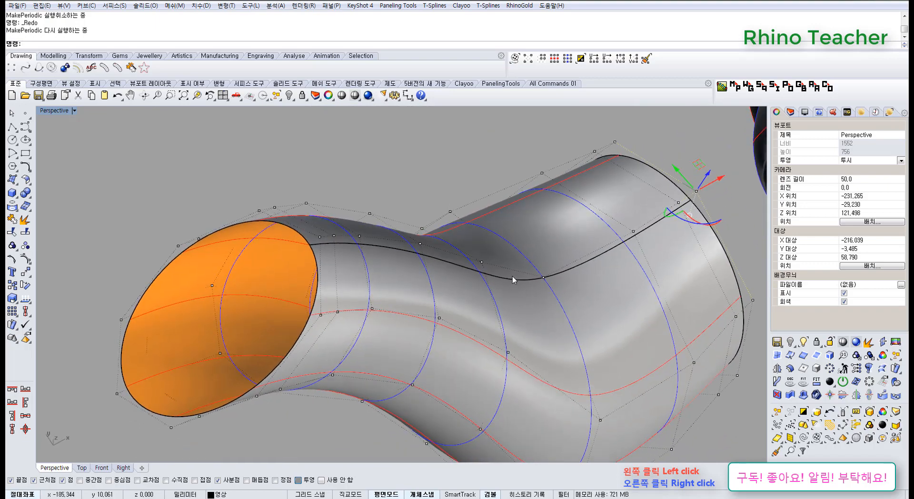
scroll(327, 294, down, 5)
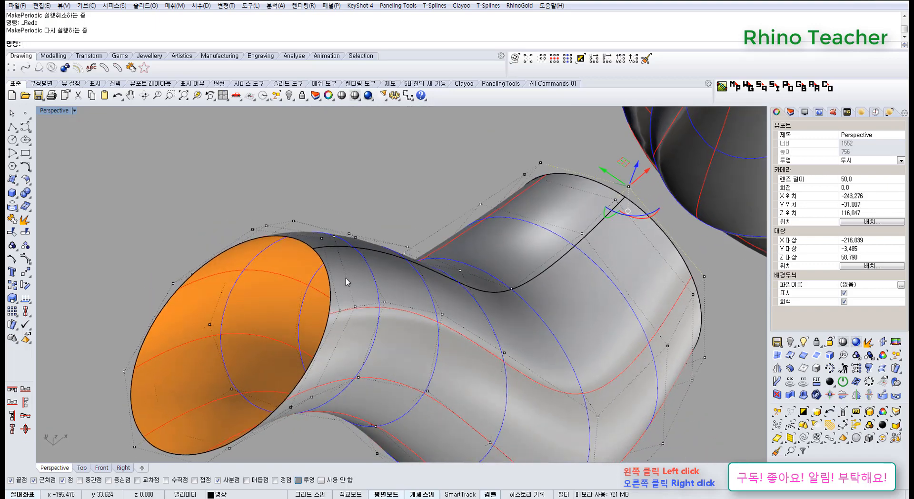
Step: Undo the spout copy's periodic conversion and hide its control points
key(ctrl+z)
scroll(351, 287, down, 2)
key(Escape)
key(Escape)
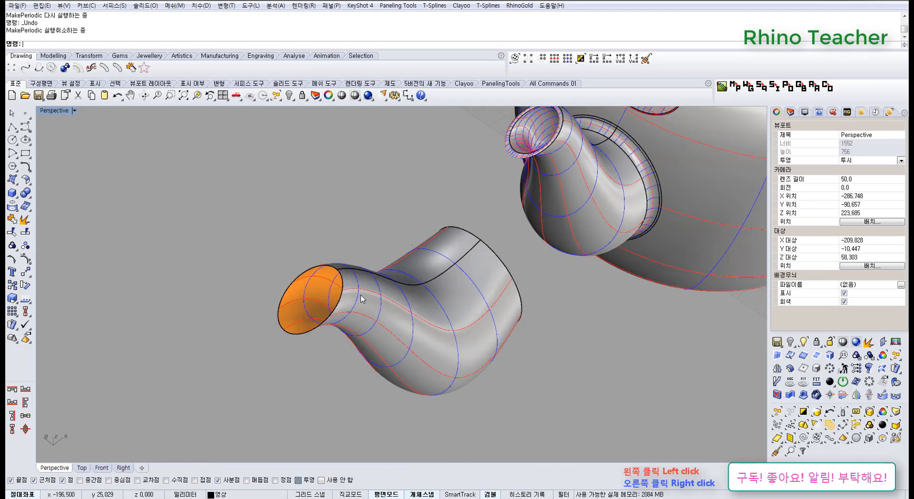
Step: Duplicate the detached spout copy and place the duplicate beside it
scroll(364, 298, up, 2)
click(364, 299)
scroll(363, 299, down, 4)
right_drag(364, 300, 412, 328)
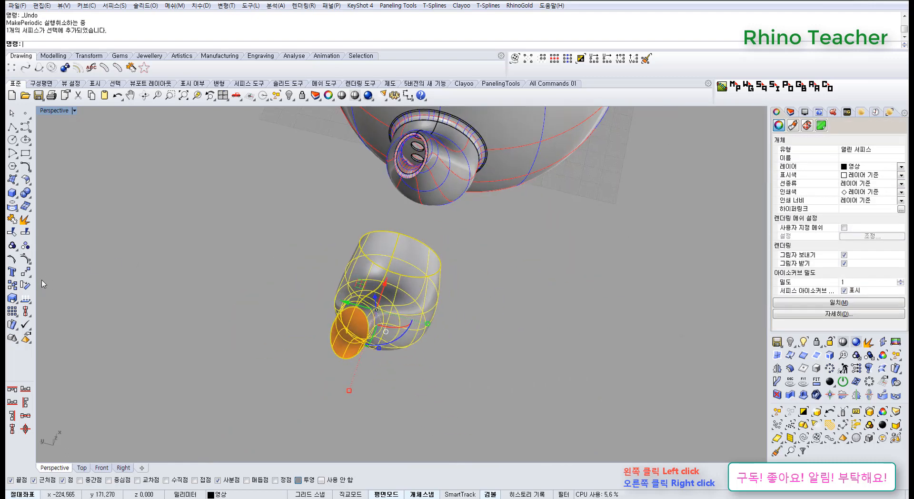
click(11, 285)
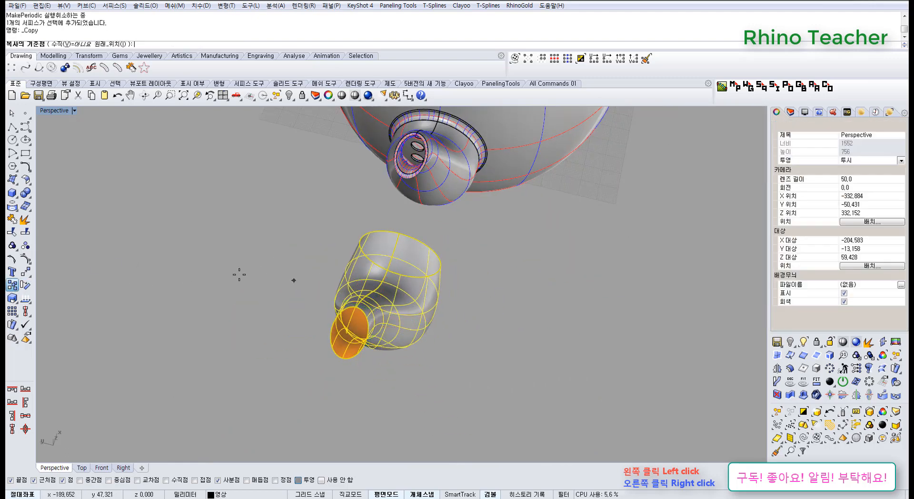
click(190, 242)
click(268, 265)
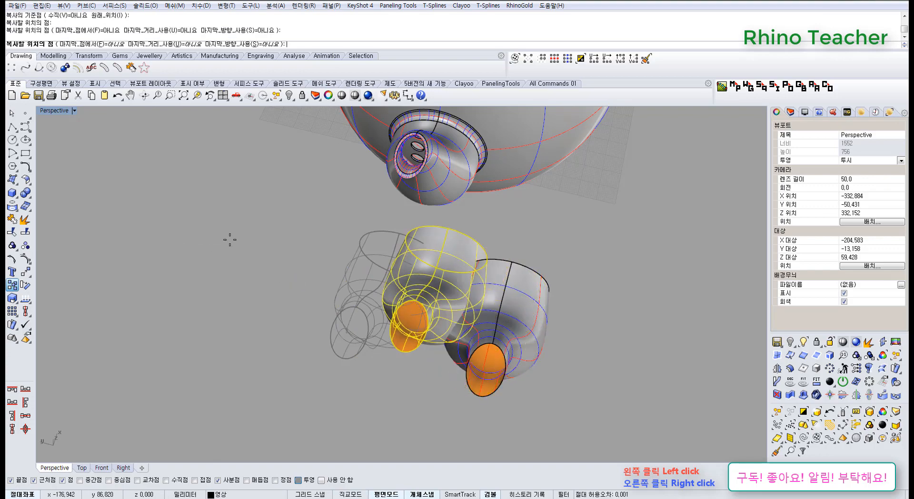
key(Return)
Step: Show the control points of both detached spout copies
click(424, 300)
right_drag(424, 301, 364, 266)
key(F10)
scroll(376, 314, up, 4)
scroll(376, 310, down, 2)
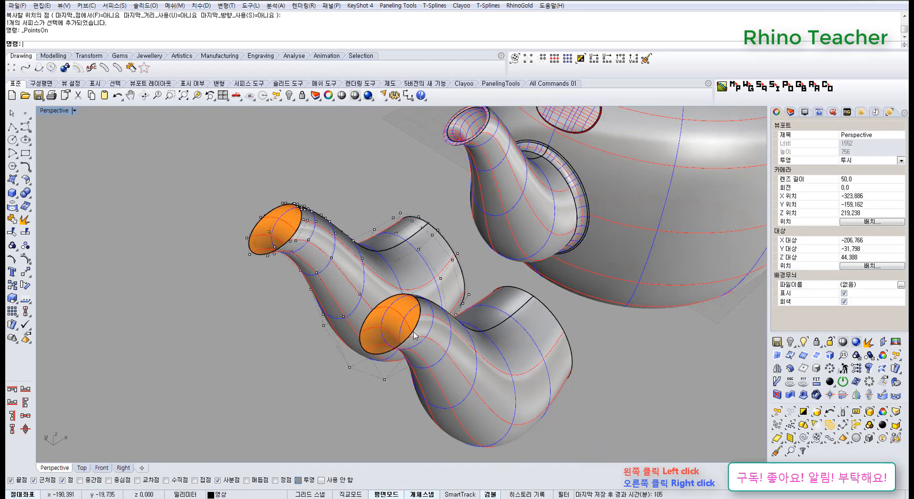
click(458, 353)
right_drag(454, 317, 445, 344)
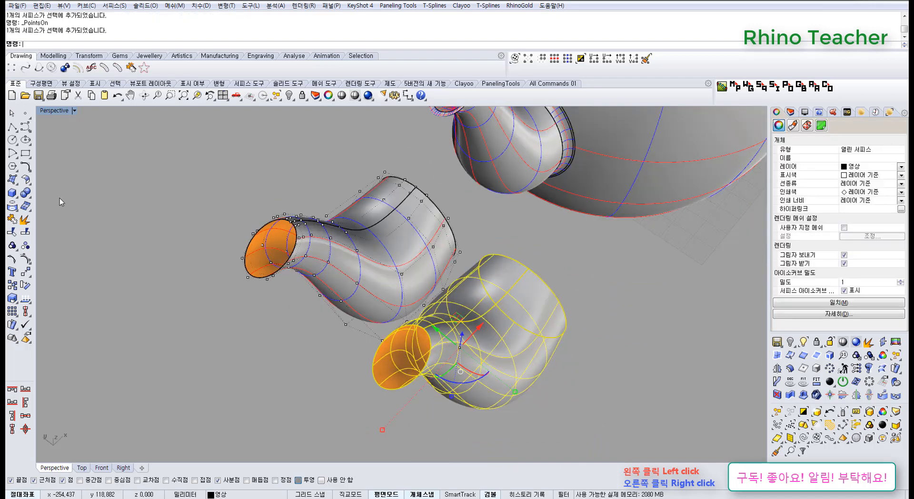
right_drag(208, 288, 198, 274)
key(F10)
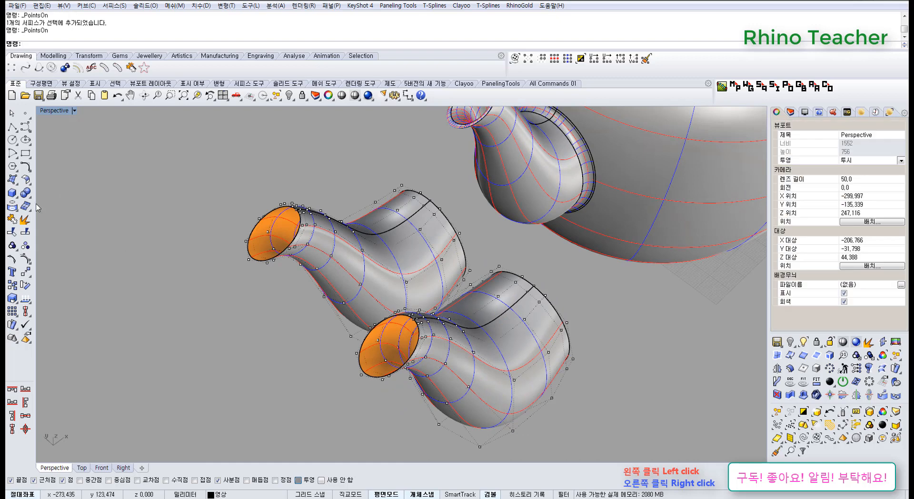
Step: Make the duplicated spout periodic with smoothing on, replacing its original surface
click(26, 179)
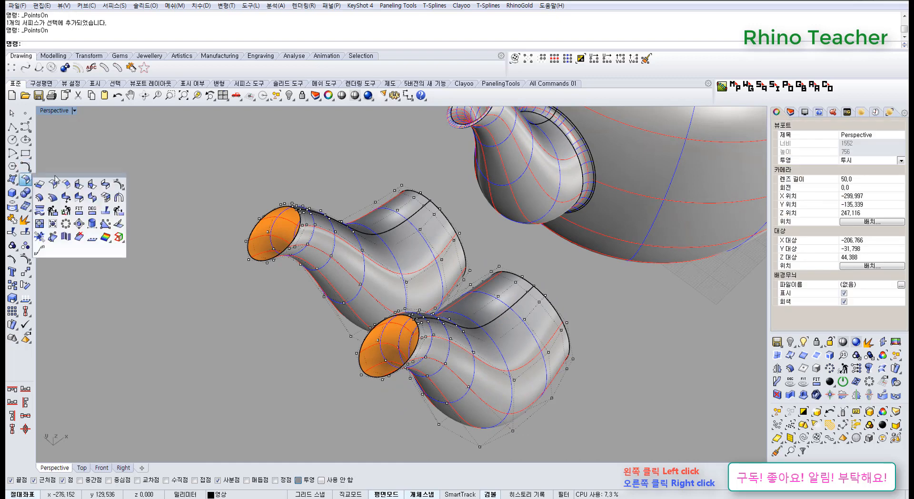
drag(48, 178, 71, 181)
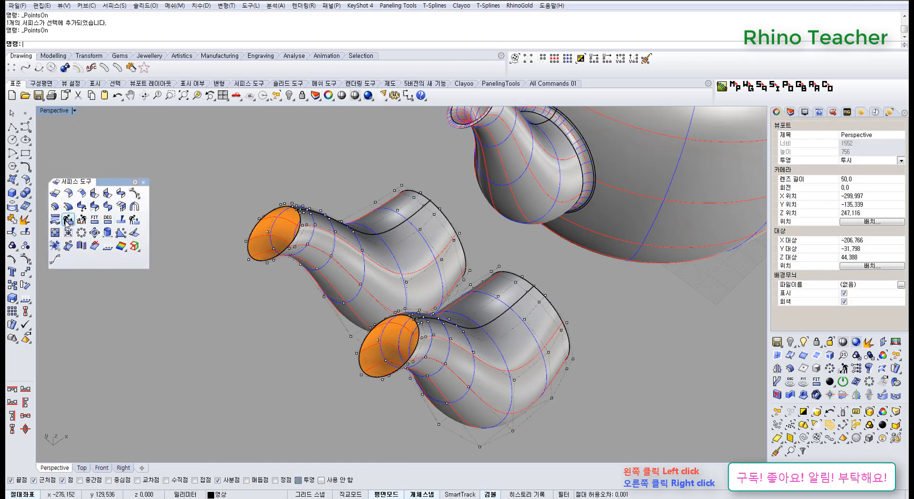
right_drag(285, 285, 418, 288)
right_drag(429, 305, 400, 318)
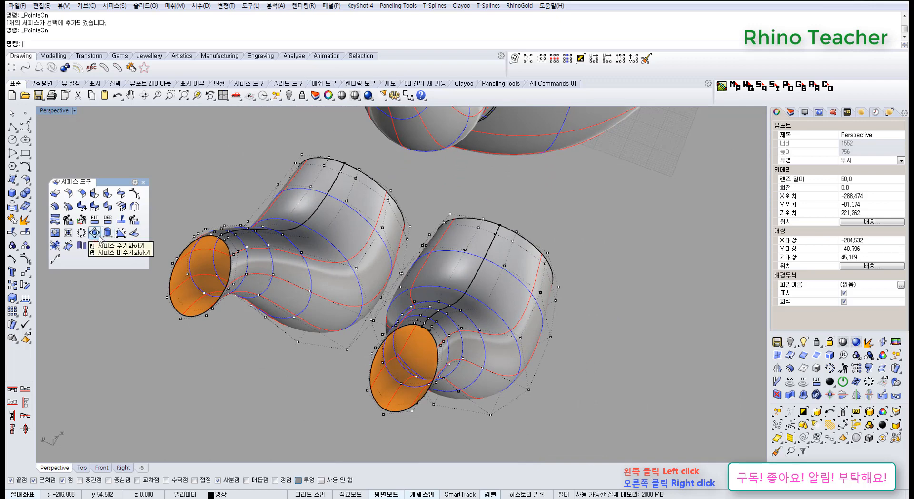
click(96, 235)
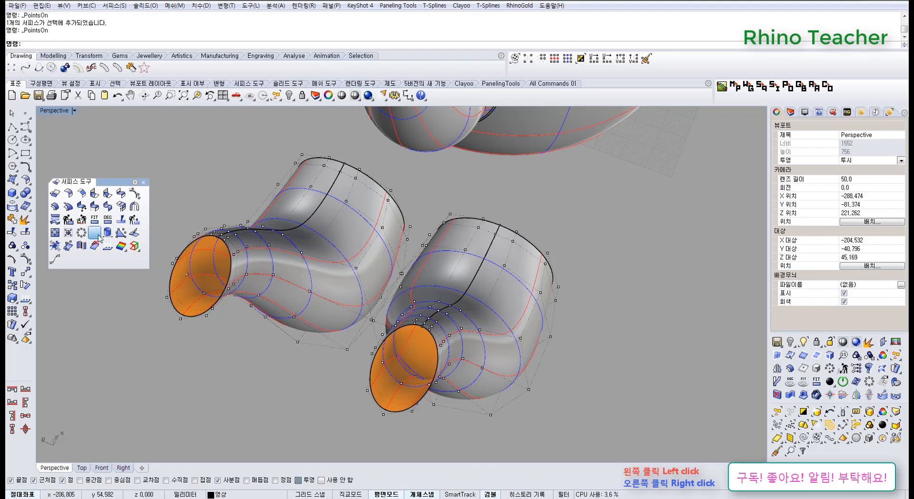
click(449, 323)
key(Return)
key(Return)
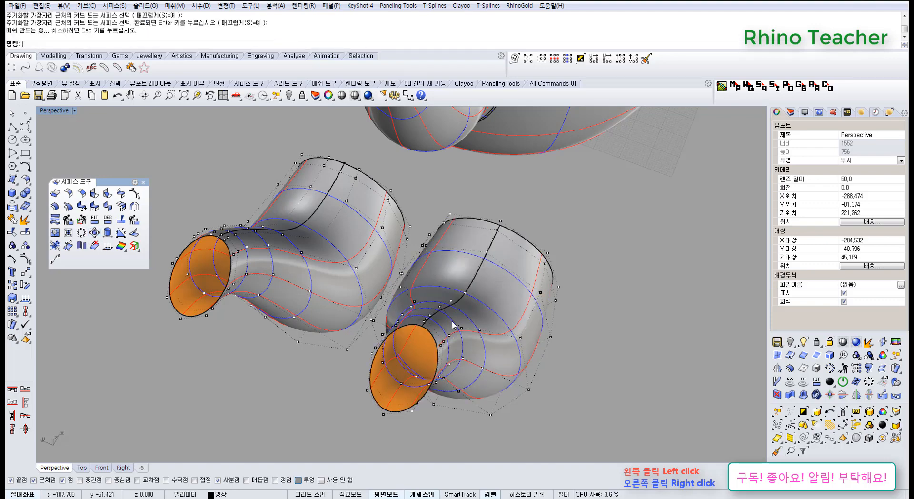
scroll(439, 326, up, 4)
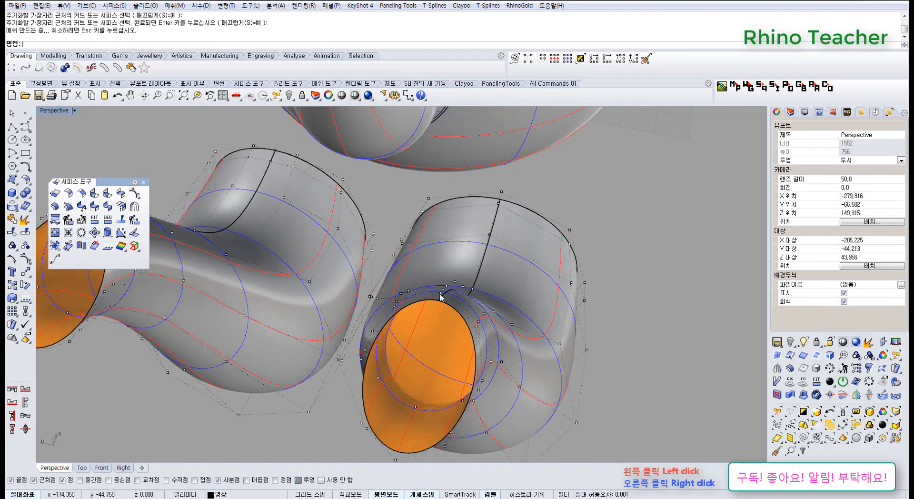
Step: Examine the control points and seam of the two detached spout copies from several angles, close up and side by side
right_drag(440, 297, 461, 273)
scroll(533, 276, down, 6)
right_drag(584, 302, 461, 240)
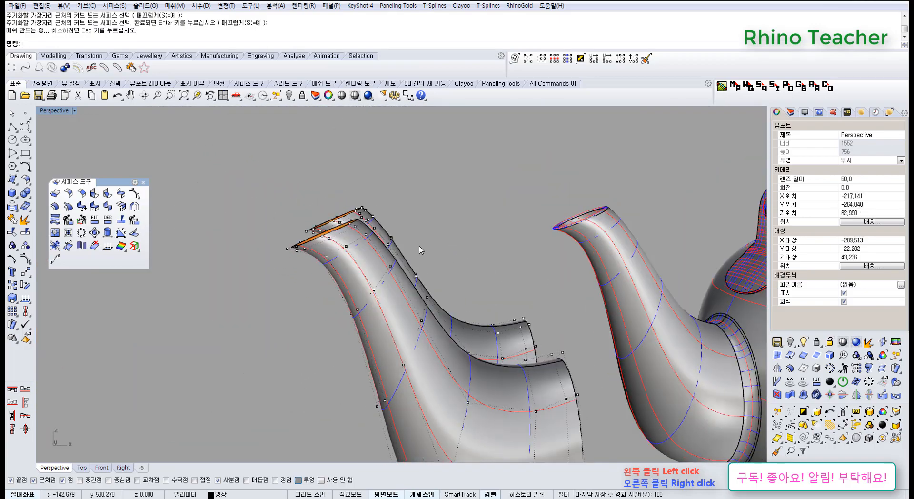
right_drag(464, 293, 501, 282)
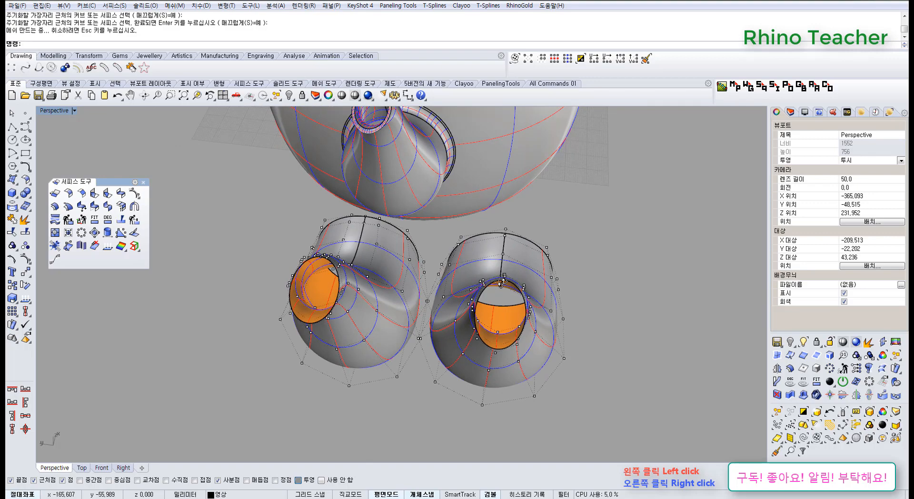
scroll(441, 285, up, 6)
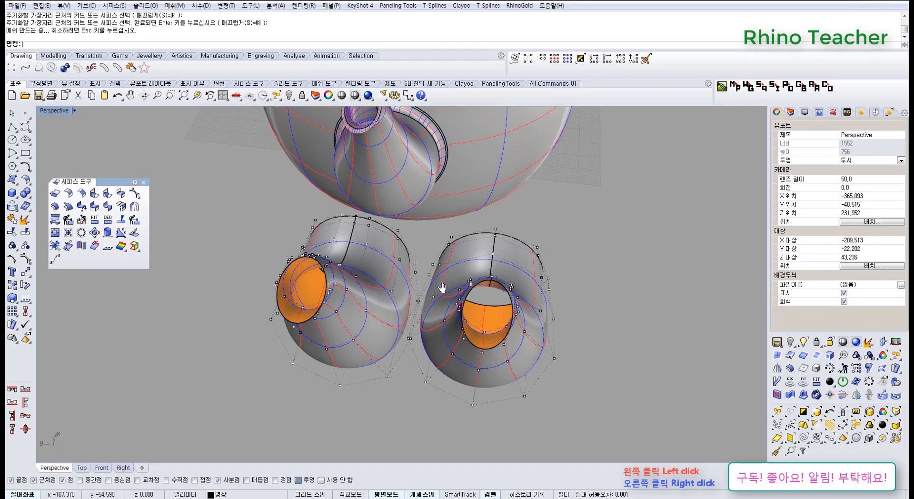
scroll(449, 273, up, 5)
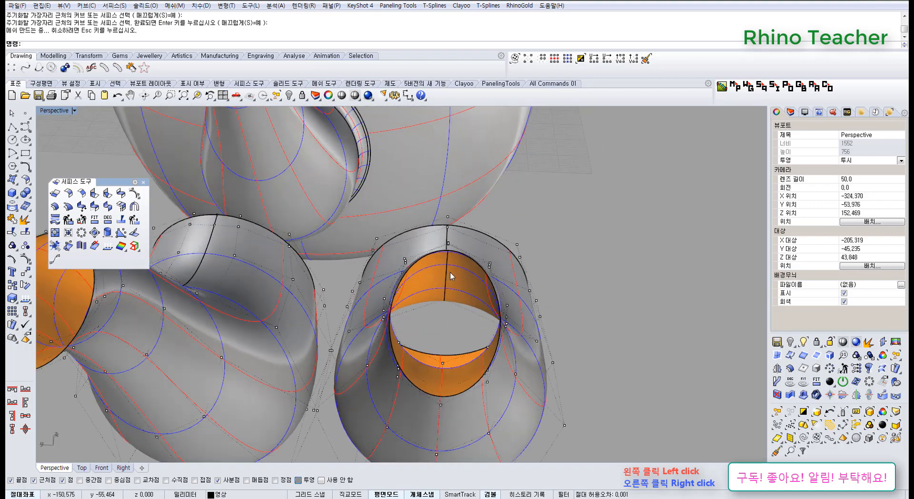
scroll(450, 276, down, 5)
right_drag(449, 278, 451, 288)
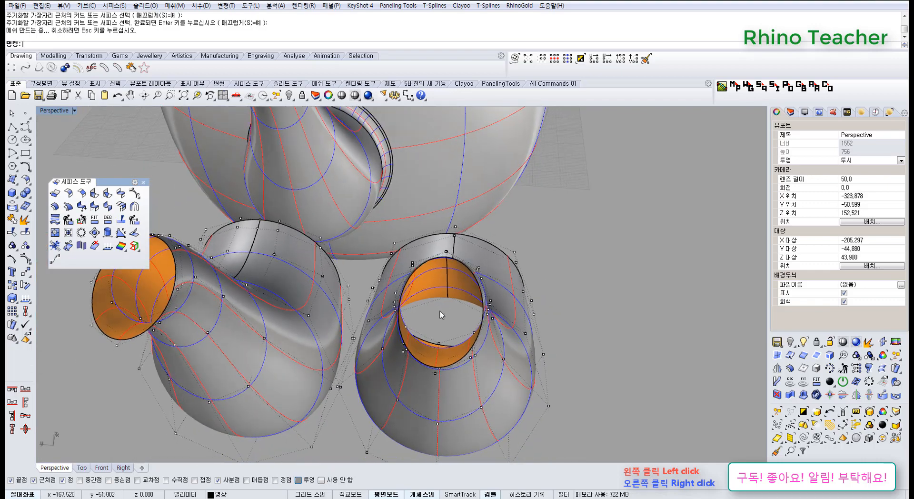
scroll(441, 305, up, 6)
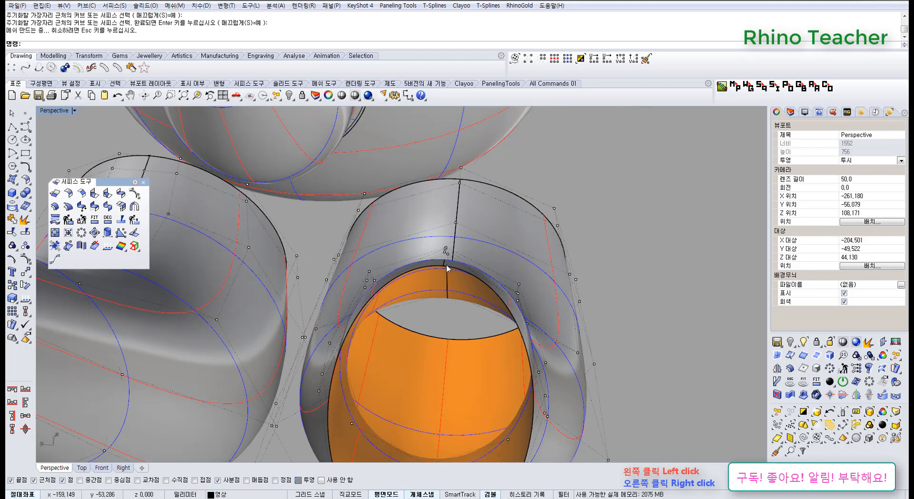
scroll(447, 284, down, 6)
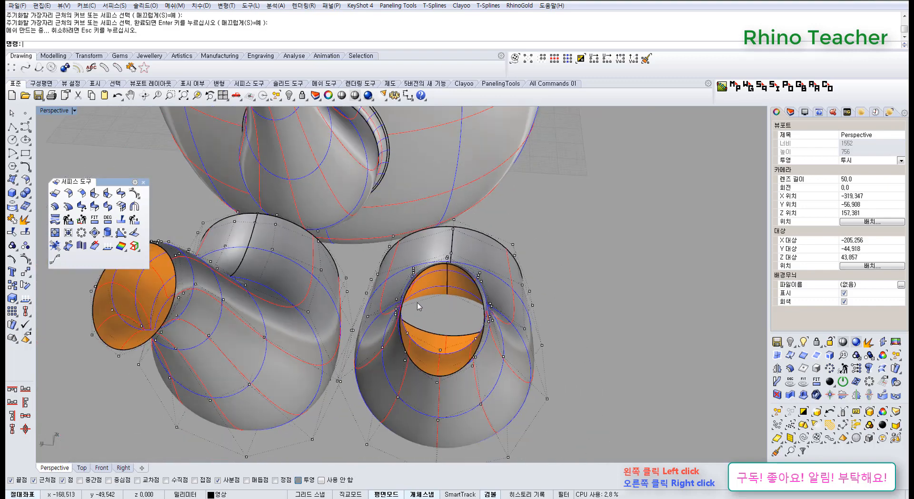
shift+right_drag(417, 304, 598, 315)
scroll(391, 278, up, 4)
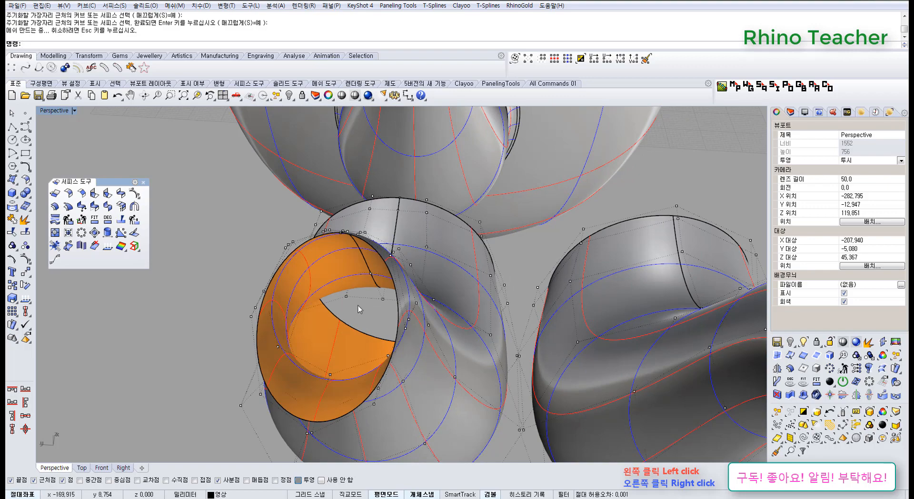
right_drag(484, 332, 524, 335)
right_drag(421, 297, 459, 338)
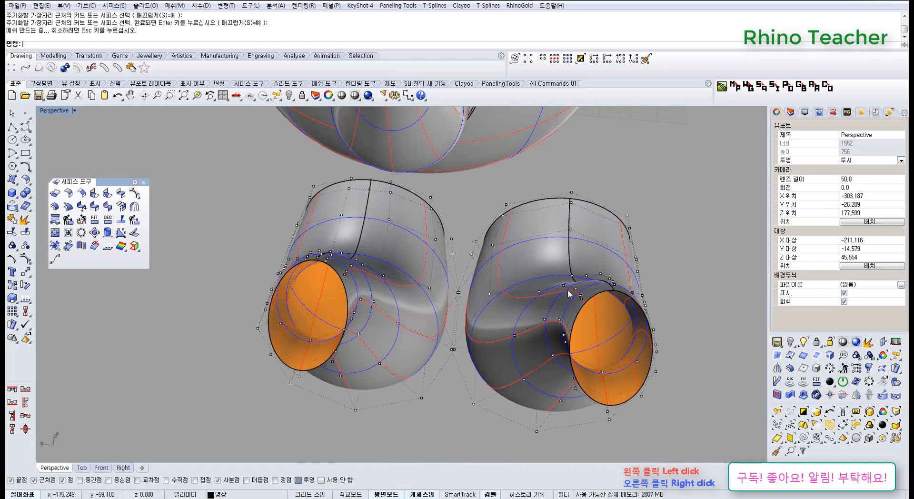
Step: Hide the control points and offset the periodic spout copy's surface by 1 mm, with all directions flipped inward
click(591, 308)
right_drag(590, 308, 340, 247)
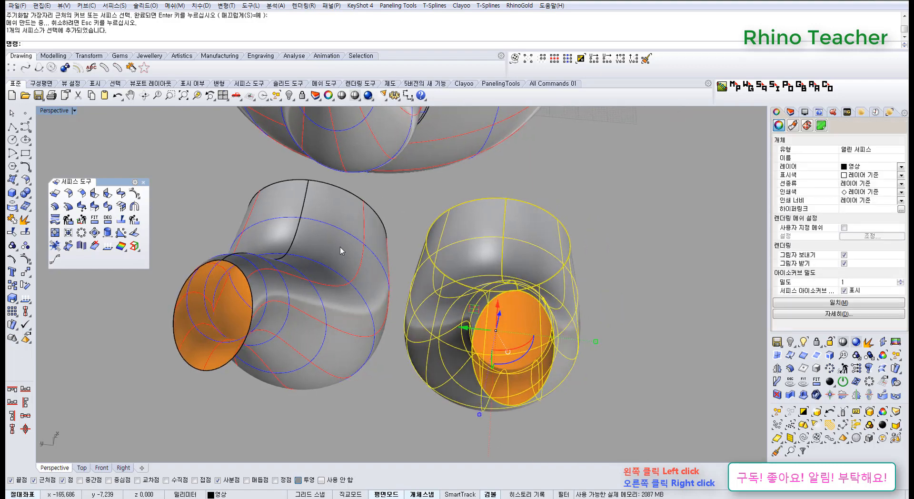
click(25, 168)
right_drag(133, 282, 133, 323)
click(55, 207)
right_drag(429, 313, 410, 328)
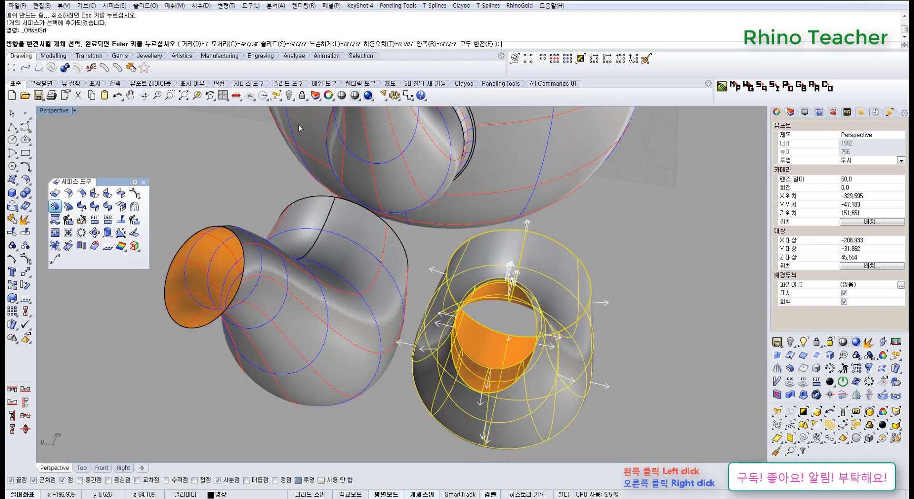
click(473, 45)
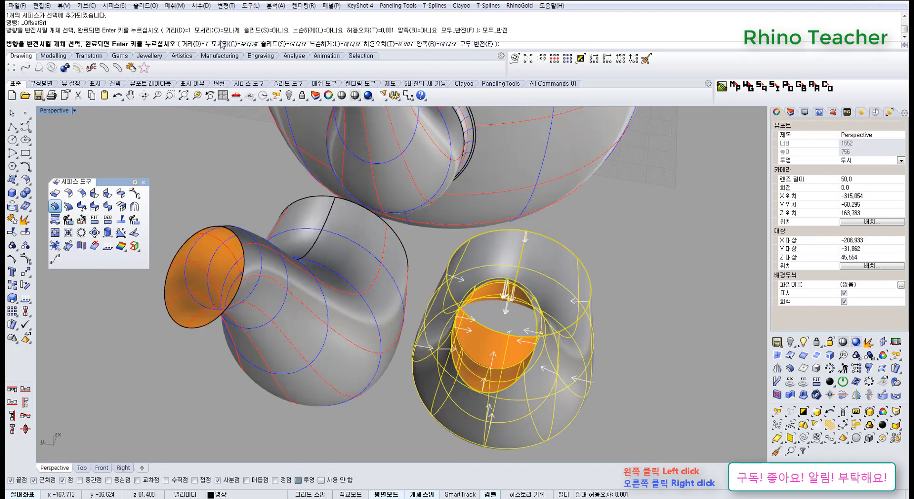
right_click(395, 256)
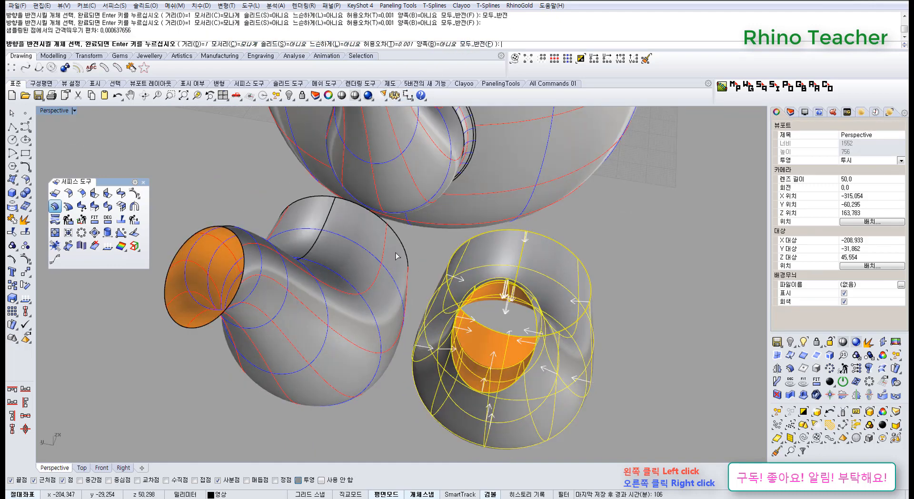
Step: Offset the non-periodic spout copy's surface inward by 1 mm, with all directions flipped and the Loose option off
click(286, 268)
right_click(268, 263)
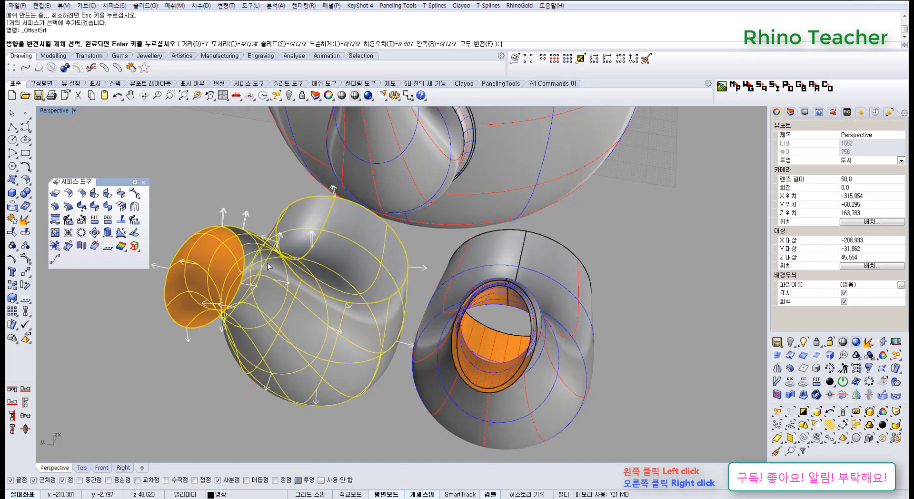
click(474, 44)
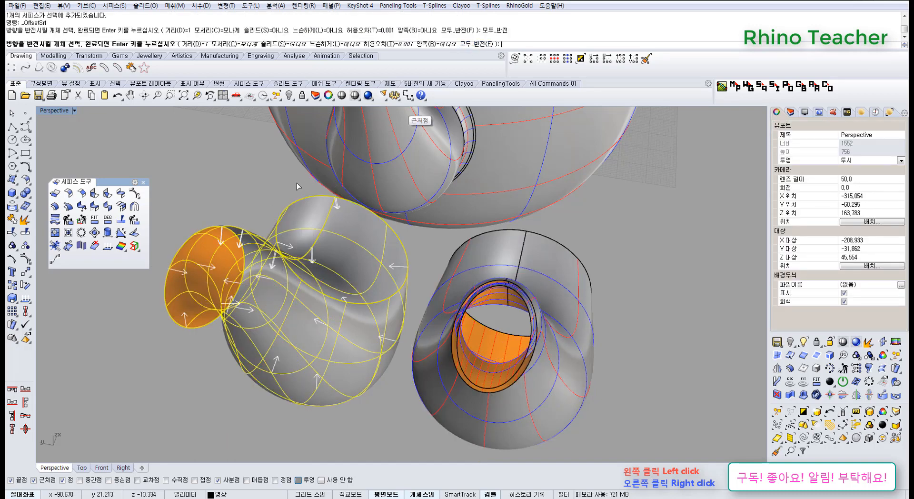
click(336, 44)
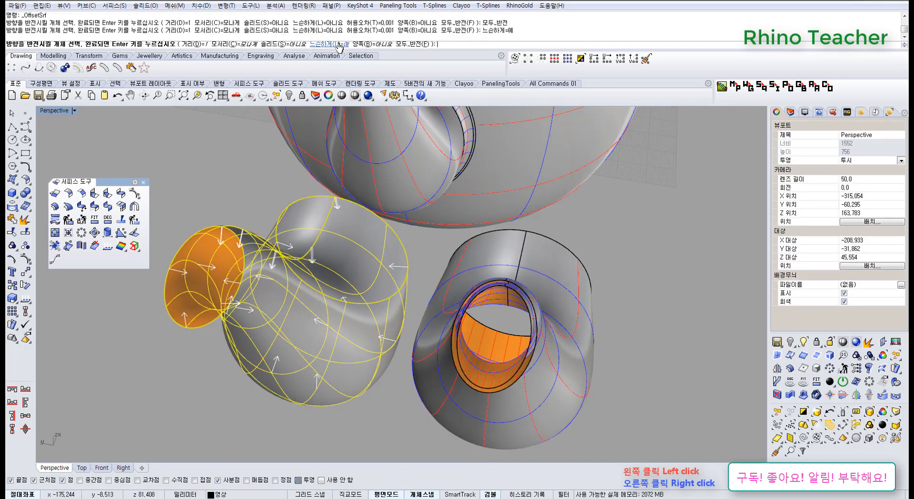
click(339, 46)
right_drag(345, 232, 405, 212)
right_click(405, 212)
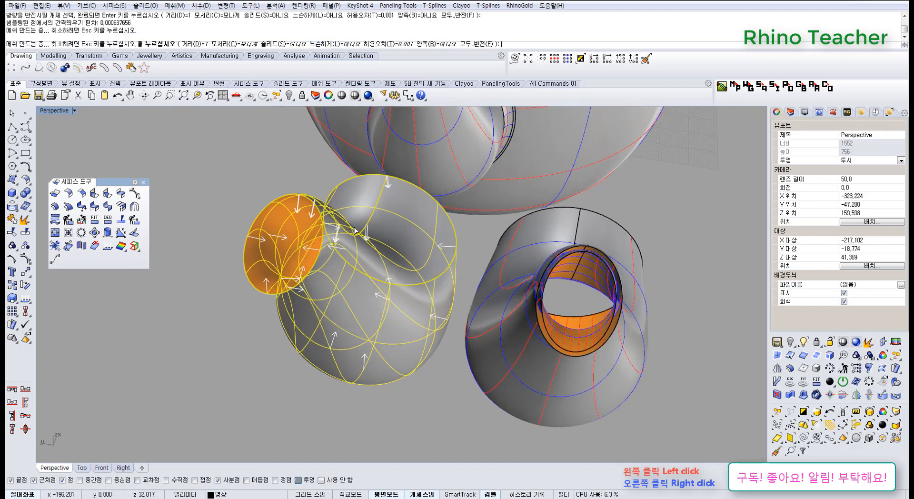
key(Escape)
Step: Highlight the naked edges of the inner offset surface of each spout copy, one after the other
scroll(297, 221, up, 2)
click(289, 228)
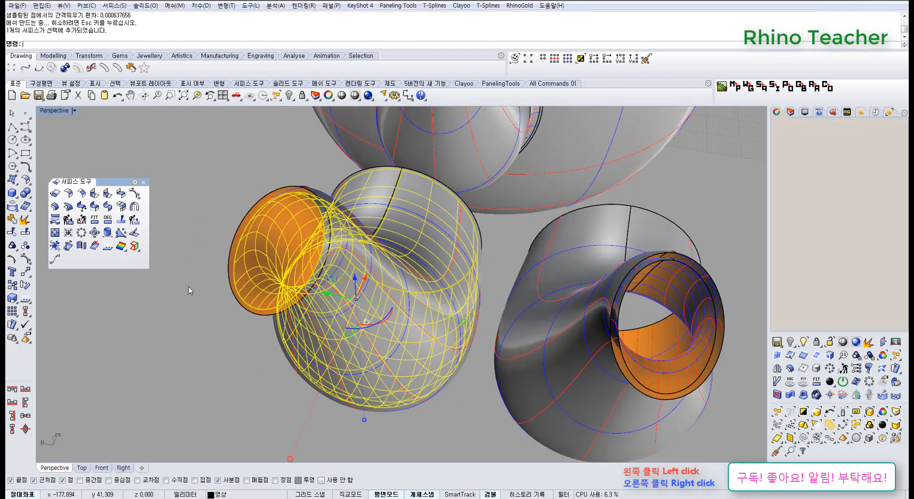
click(28, 301)
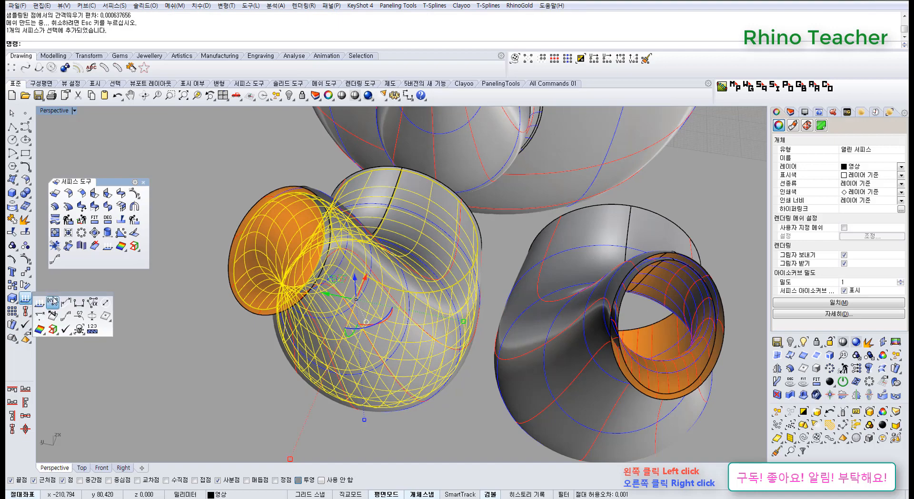
drag(56, 294, 63, 307)
click(66, 345)
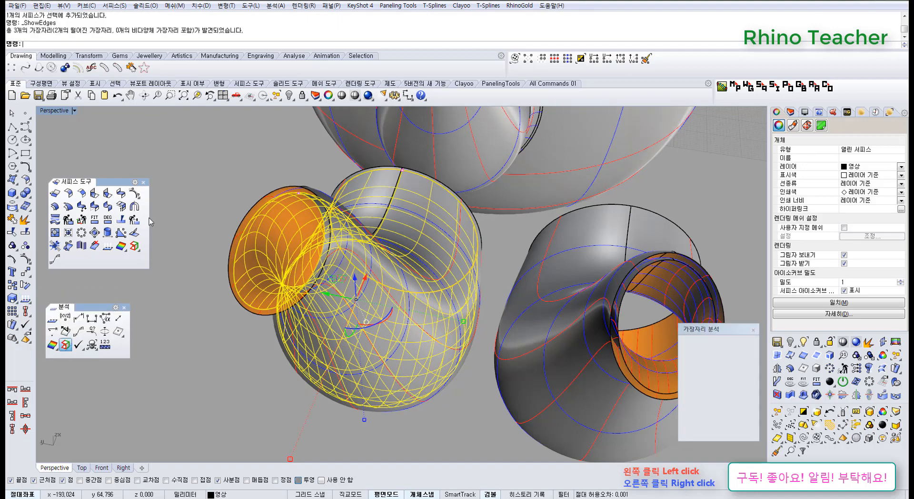
shift+right_drag(428, 329, 436, 276)
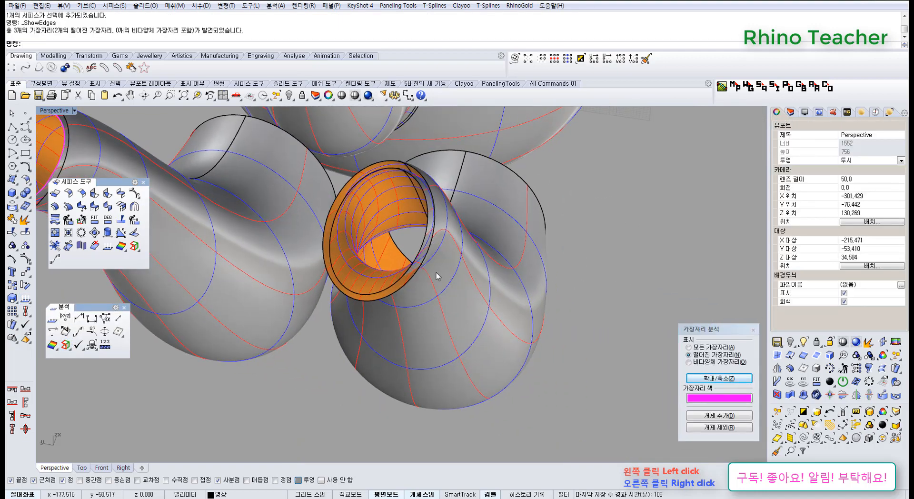
click(753, 329)
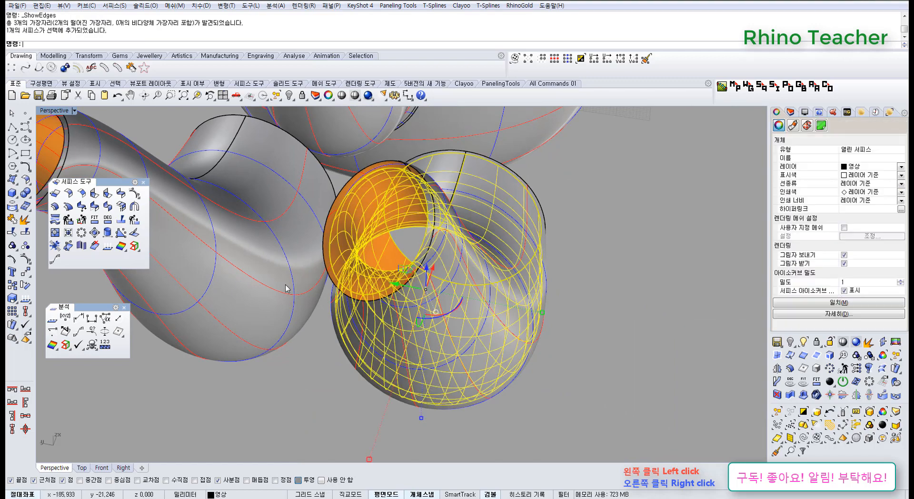
click(65, 345)
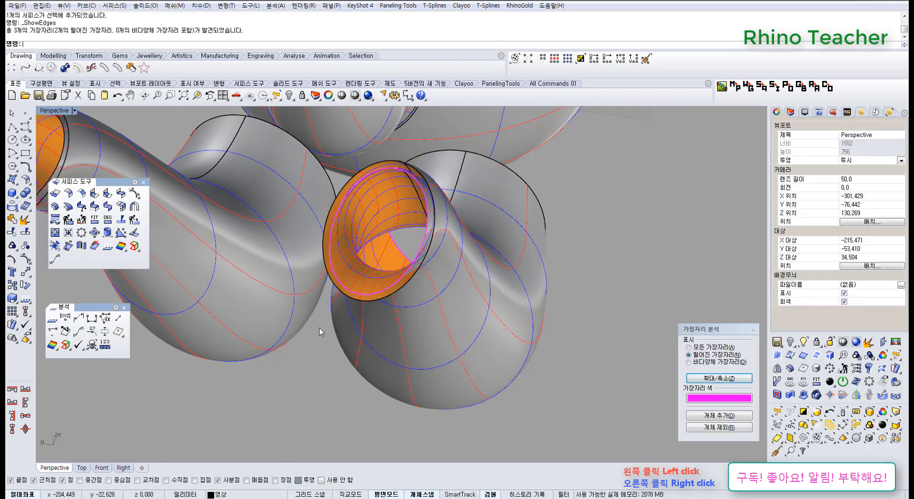
shift+right_drag(334, 306, 458, 349)
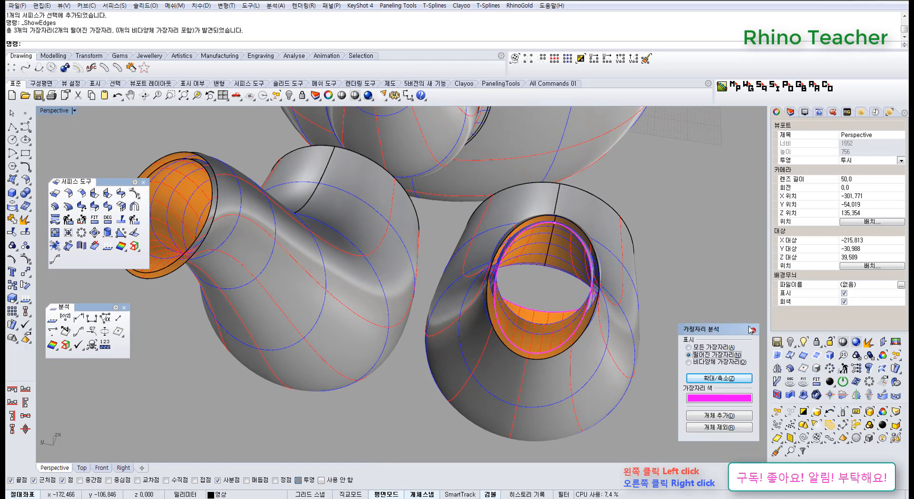
Step: Delete the inner offset surfaces from both detached spout copies
click(543, 229)
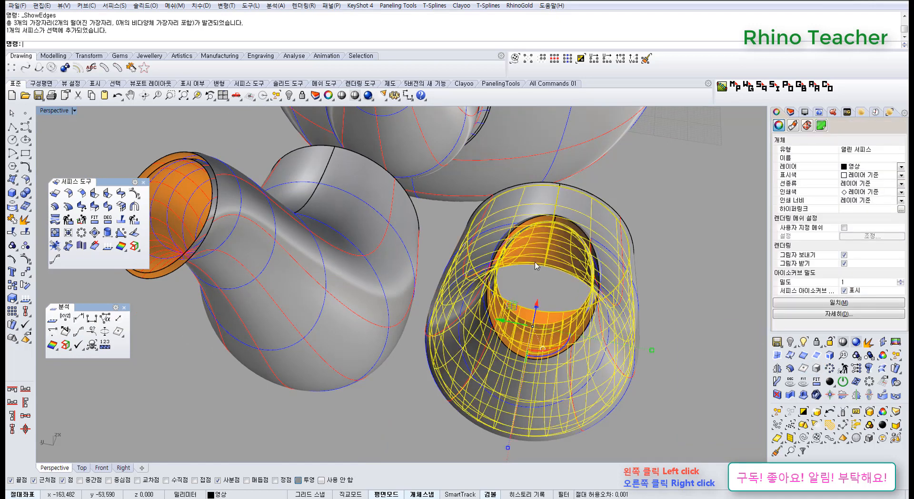
key(Delete)
right_drag(389, 208, 373, 261)
scroll(374, 258, down, 6)
click(429, 276)
click(431, 278)
Step: Show the control points of the periodic spout copy and examine them around the seam at its wide end
click(518, 346)
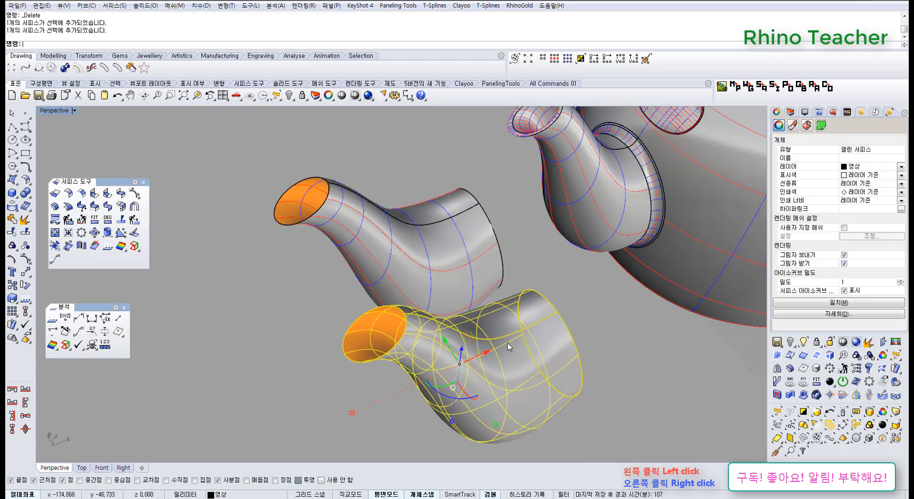
key(F10)
scroll(510, 363, up, 5)
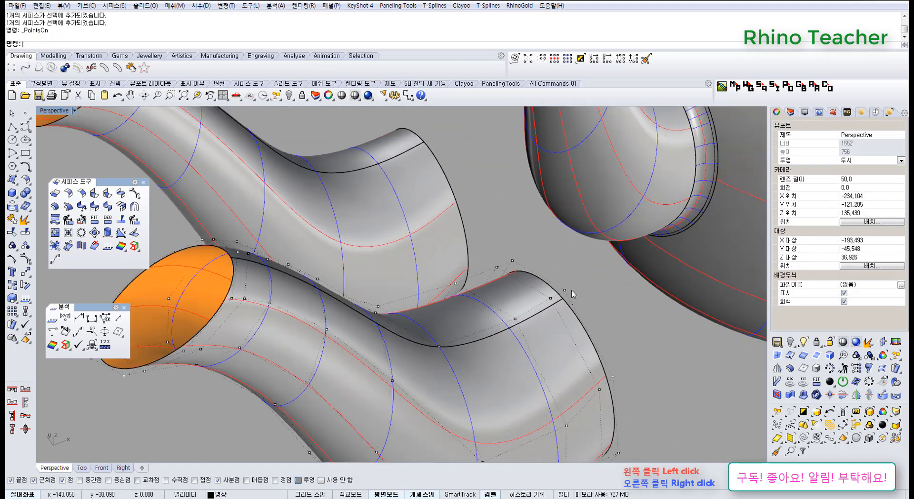
scroll(571, 293, down, 4)
click(385, 230)
right_drag(386, 229, 599, 285)
click(598, 283)
scroll(555, 296, up, 4)
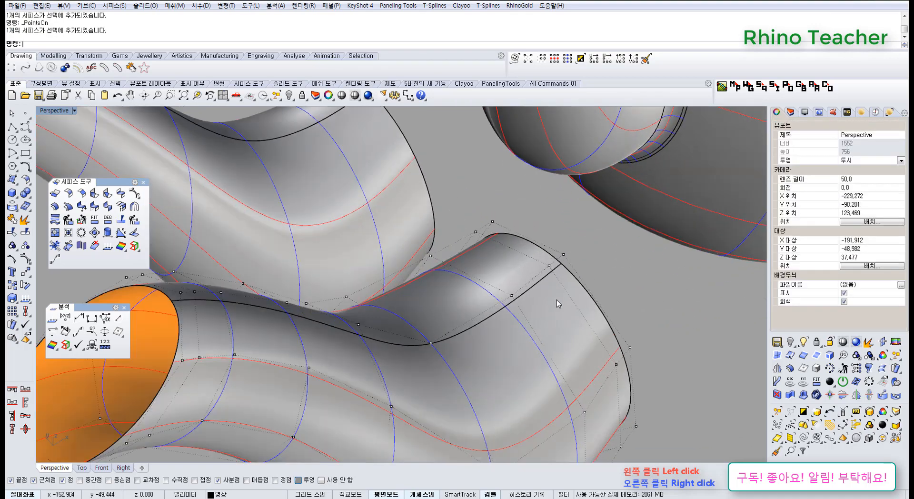
scroll(516, 304, up, 3)
scroll(515, 304, down, 4)
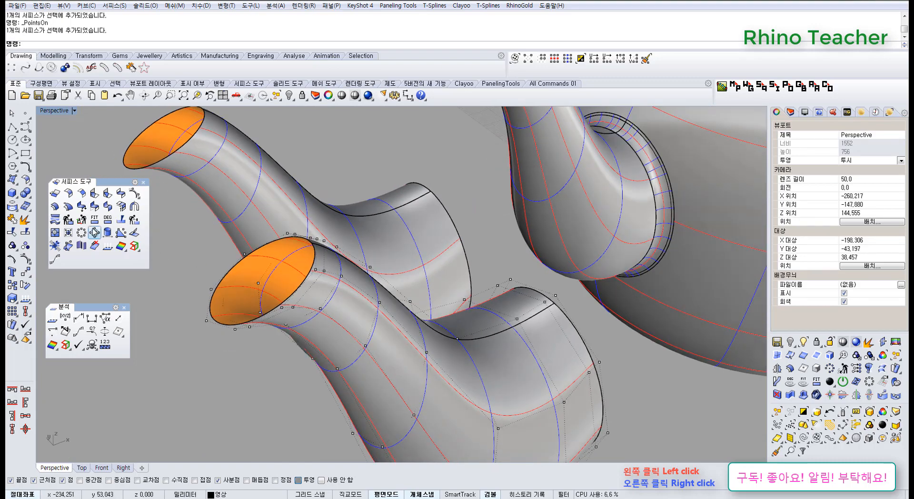
Step: Make the periodic spout copy non-periodic and compare its control points and seam with the other copy
right_click(94, 232)
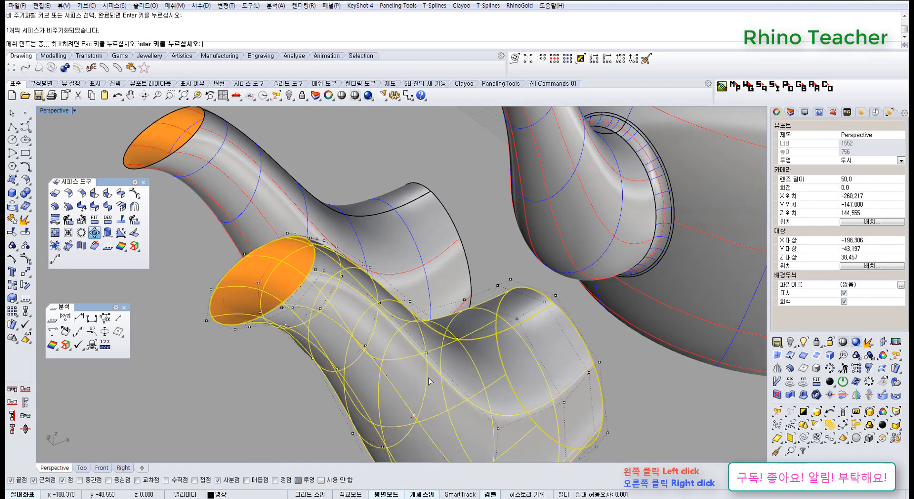
right_drag(345, 311, 265, 272)
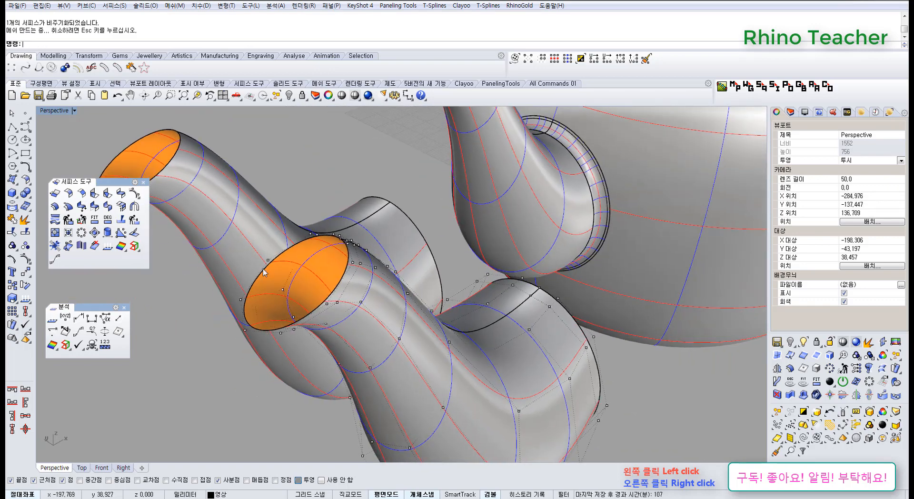
scroll(370, 272, down, 4)
right_drag(370, 273, 339, 271)
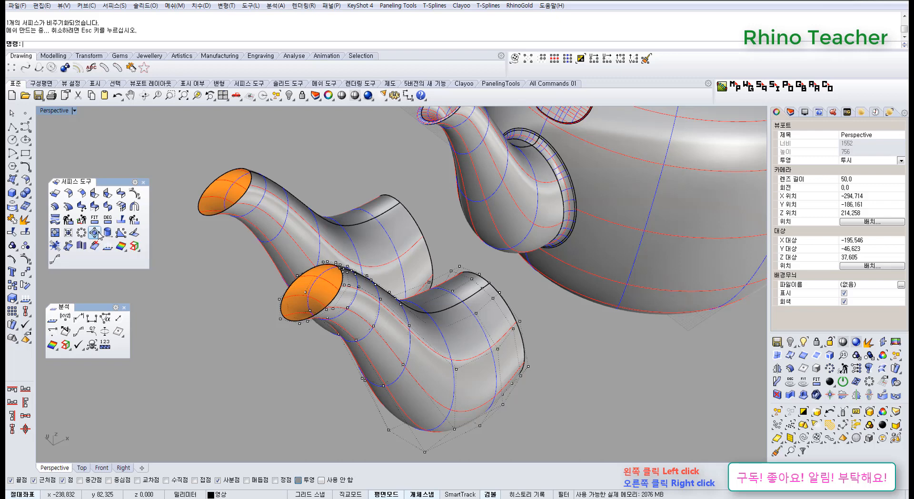
right_drag(236, 286, 289, 294)
scroll(265, 275, up, 4)
scroll(265, 280, down, 2)
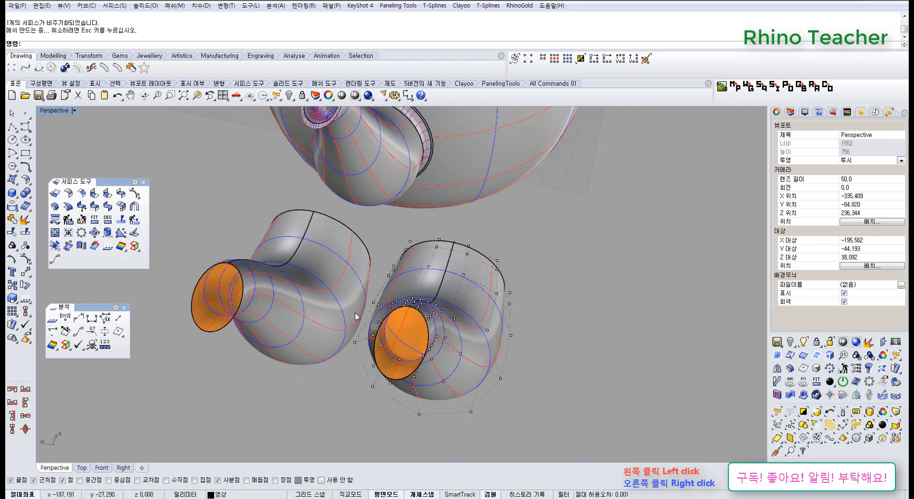
scroll(292, 294, up, 3)
scroll(291, 294, down, 4)
right_drag(332, 316, 396, 412)
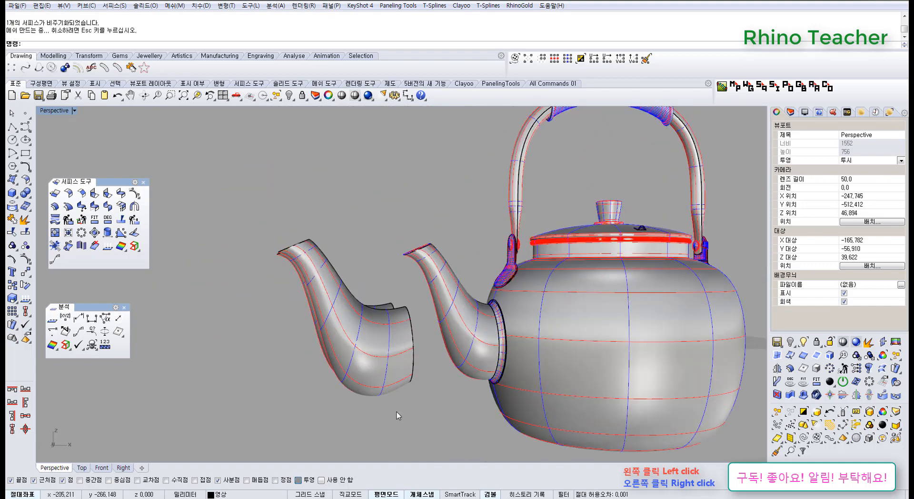
Step: Delete the detached spout copy beside the kettle and maximize the Front viewport
click(372, 370)
key(Delete)
key(ctrl+F2)
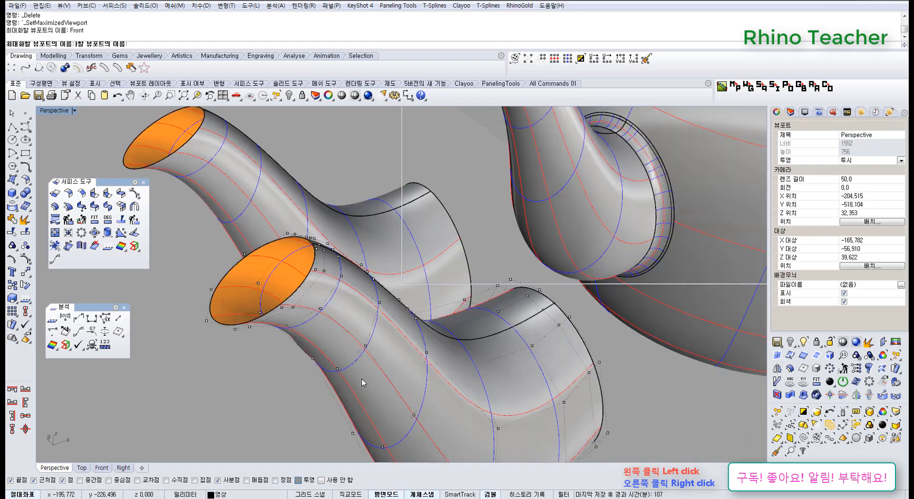
Step: Examine the joint between the kettle's spout and body in the Front and Perspective viewports
scroll(431, 371, down, 4)
right_drag(431, 372, 443, 312)
scroll(407, 287, up, 13)
click(406, 285)
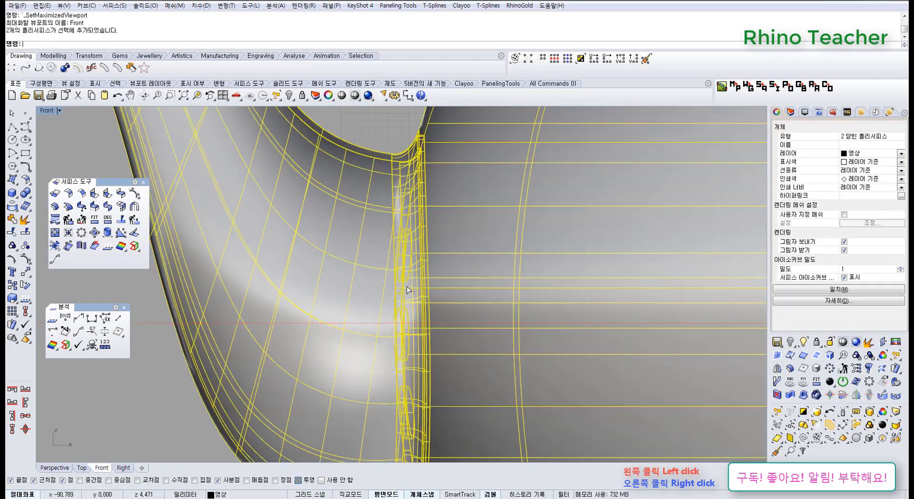
scroll(407, 288, down, 4)
key(ctrl+F4)
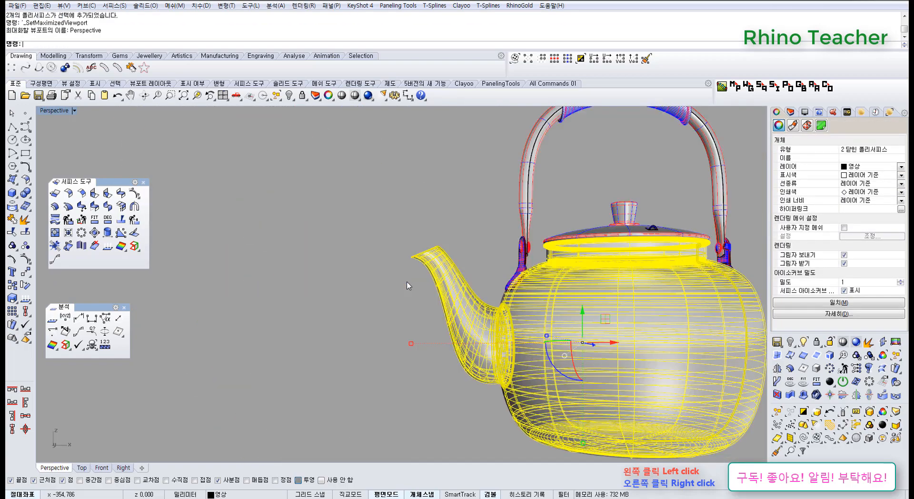
right_drag(408, 285, 483, 307)
scroll(435, 265, up, 5)
click(367, 136)
shift+right_drag(379, 235, 369, 267)
scroll(368, 267, down, 5)
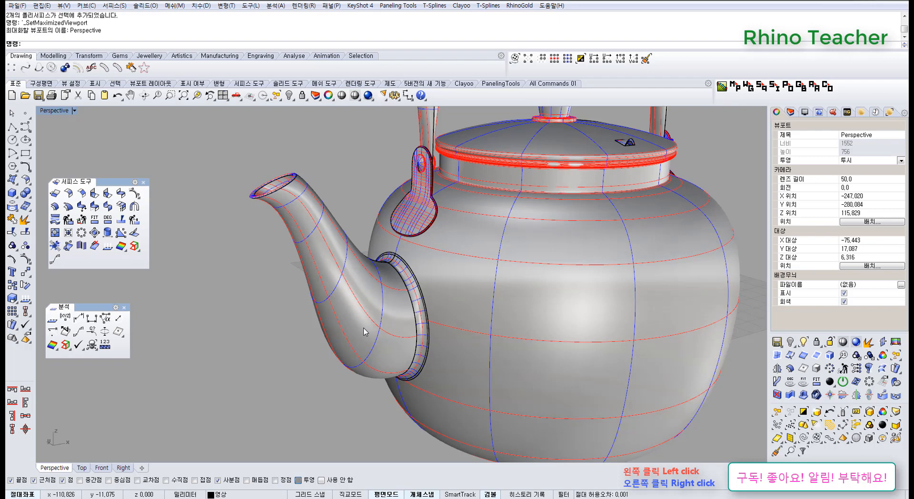
Step: Extract copies of the kettle's outer spout surface and outer body surface with the Copy option on
right_click(24, 221)
click(385, 317)
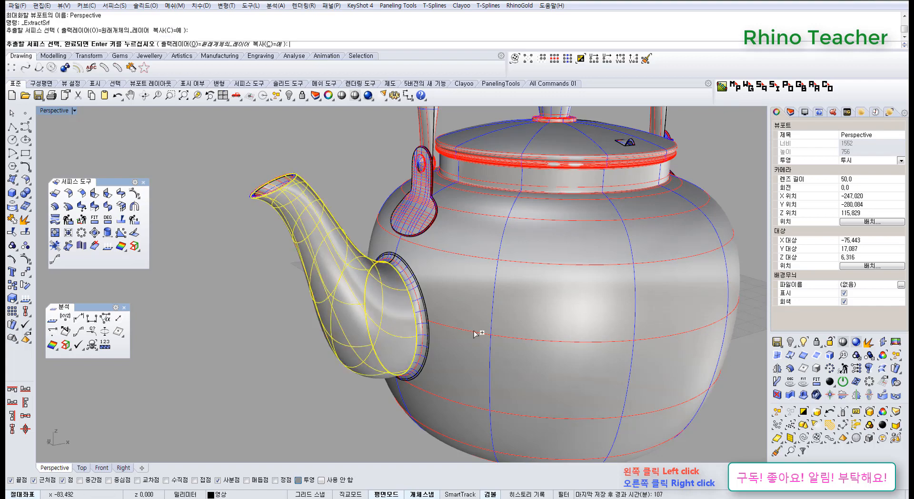
click(492, 328)
right_click(491, 328)
Step: Move the extracted spout and body copies horizontally in the Front view, clear of the original kettle on its spout side
scroll(492, 328, down, 2)
right_drag(492, 333, 449, 326)
key(ctrl+F2)
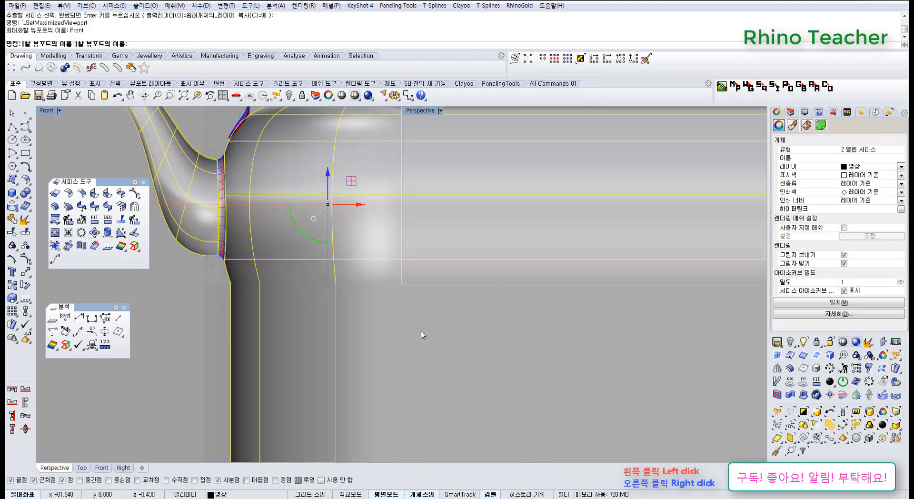
drag(596, 327, 349, 325)
right_drag(261, 307, 566, 269)
key(Escape)
Step: Untrim the base end of the copied spout surface in the Perspective view
key(ctrl+F4)
scroll(379, 318, down, 5)
right_drag(362, 315, 382, 339)
scroll(327, 336, up, 8)
right_drag(316, 348, 304, 300)
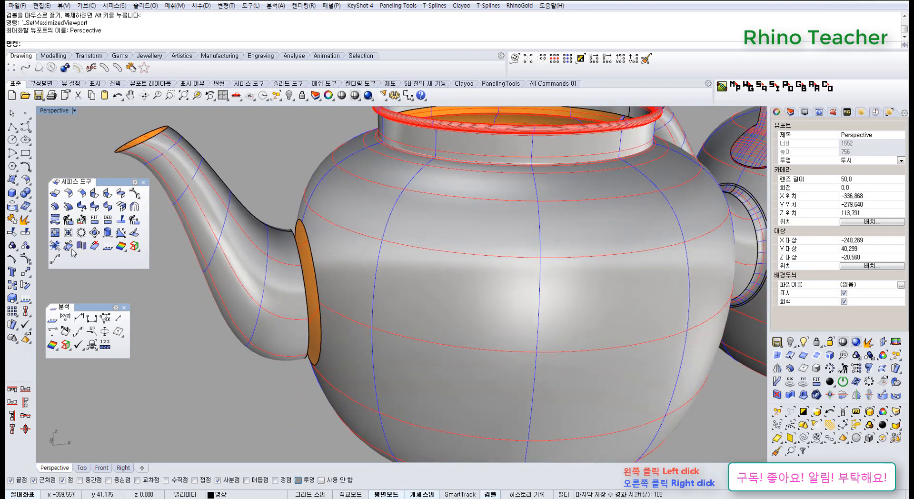
click(11, 233)
click(302, 275)
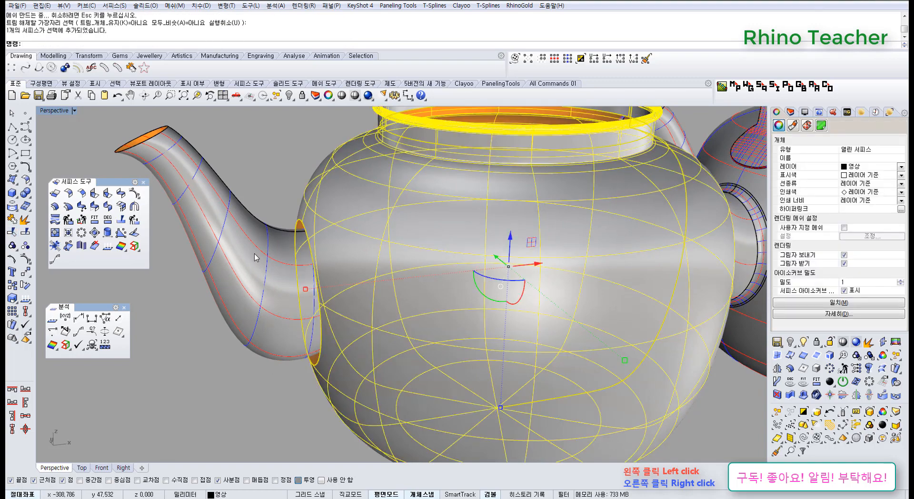
key(Escape)
Step: Untrim the spout hole in the copied body surface and maximize the Front viewport
right_drag(266, 286, 299, 300)
right_click(12, 232)
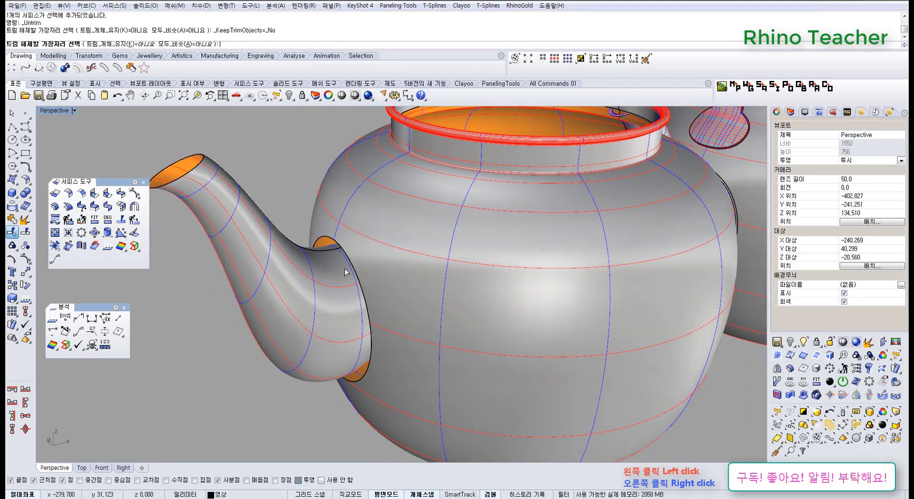
click(355, 270)
right_drag(352, 268, 312, 269)
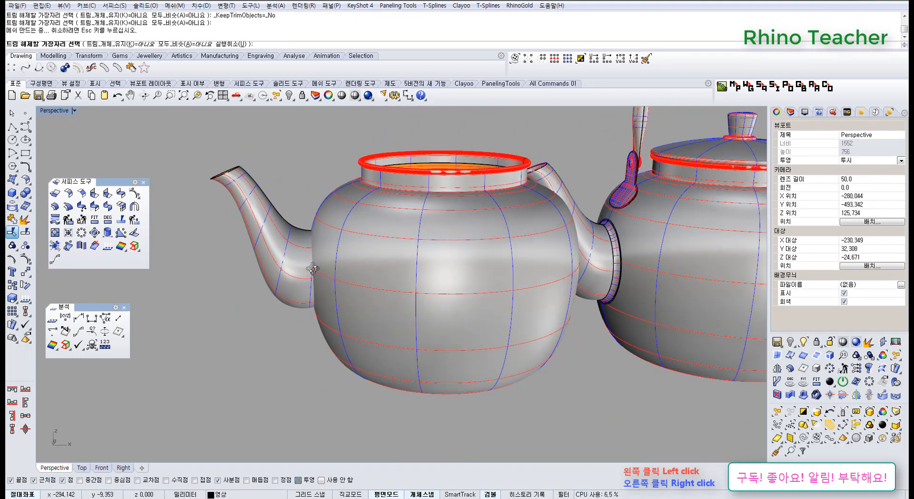
mouse_move(312, 272)
right_down()
mouse_move(371, 267)
mouse_move(323, 266)
right_up()
scroll(322, 266, up, 5)
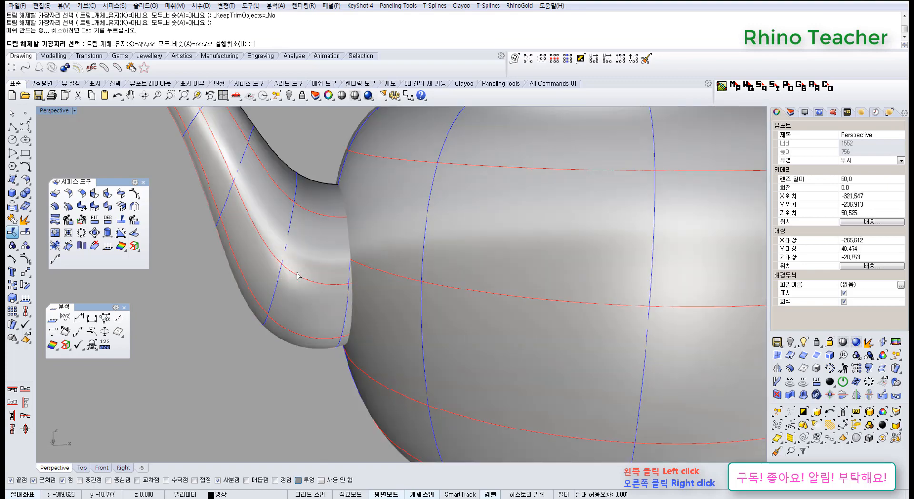
scroll(345, 210, down, 5)
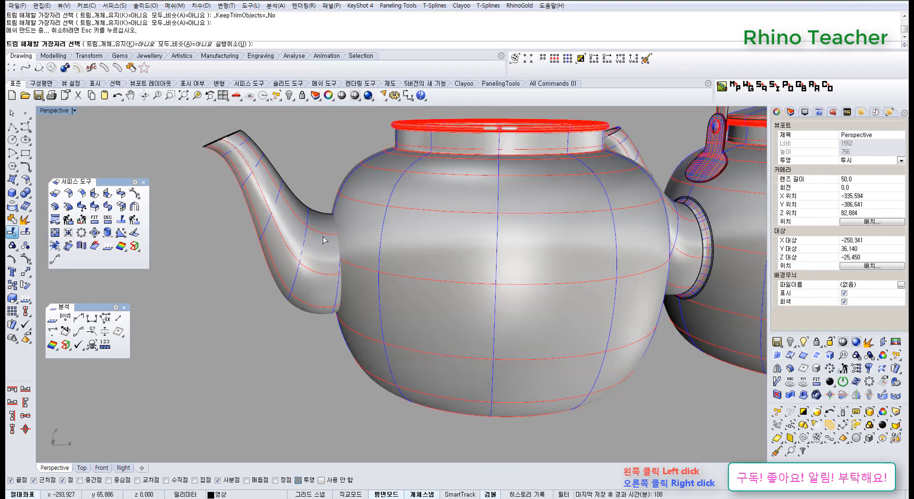
key(ctrl+F2)
scroll(399, 298, up, 5)
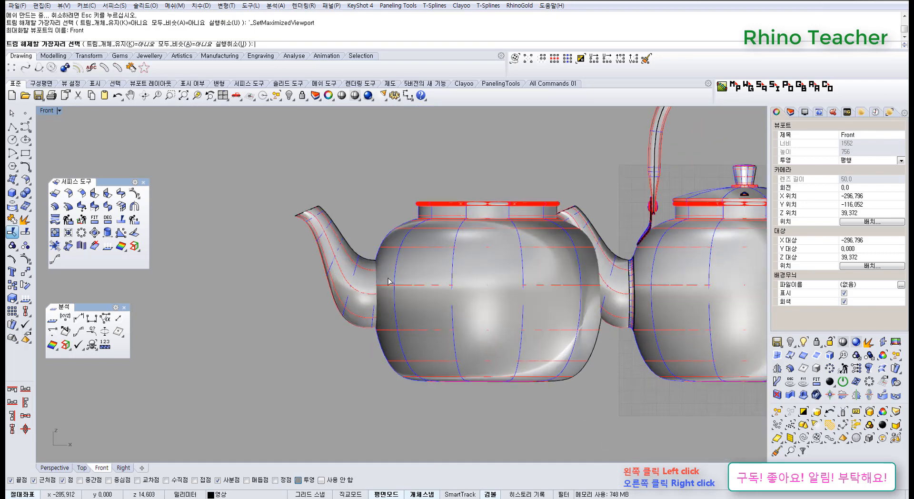
scroll(399, 298, down, 5)
right_drag(363, 276, 306, 277)
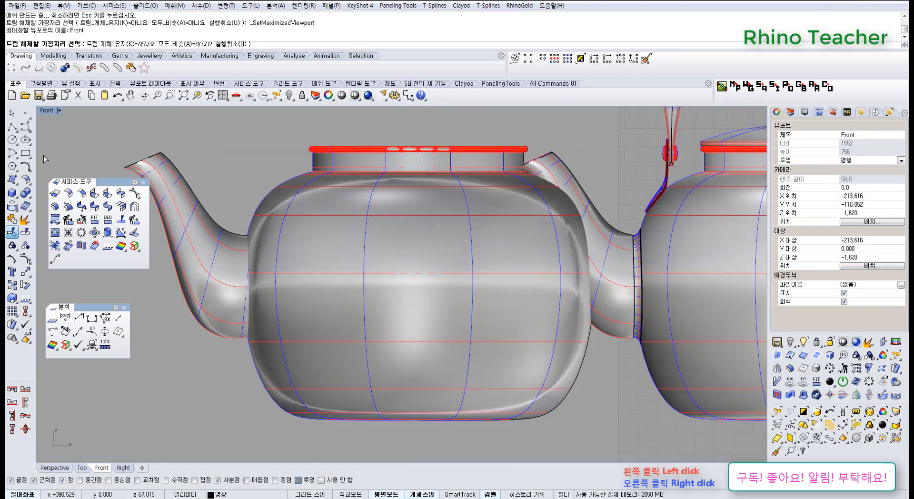
click(30, 167)
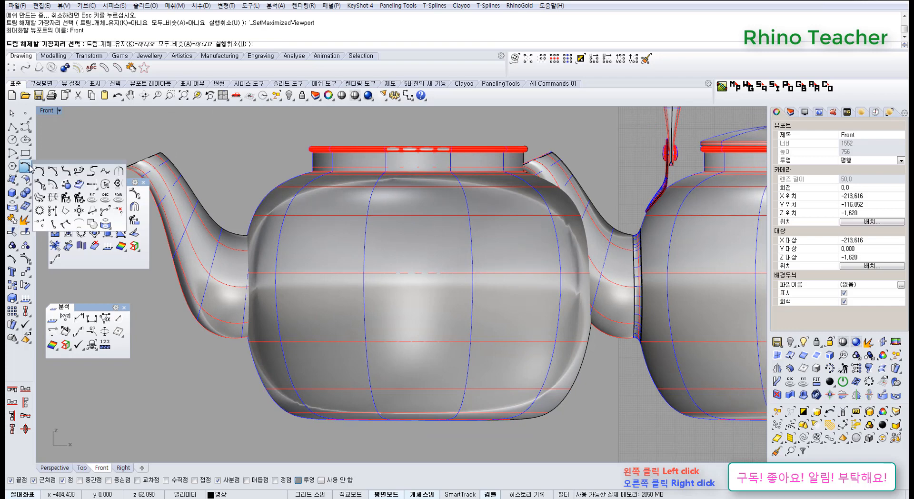
click(78, 186)
right_drag(145, 135, 164, 153)
key(Escape)
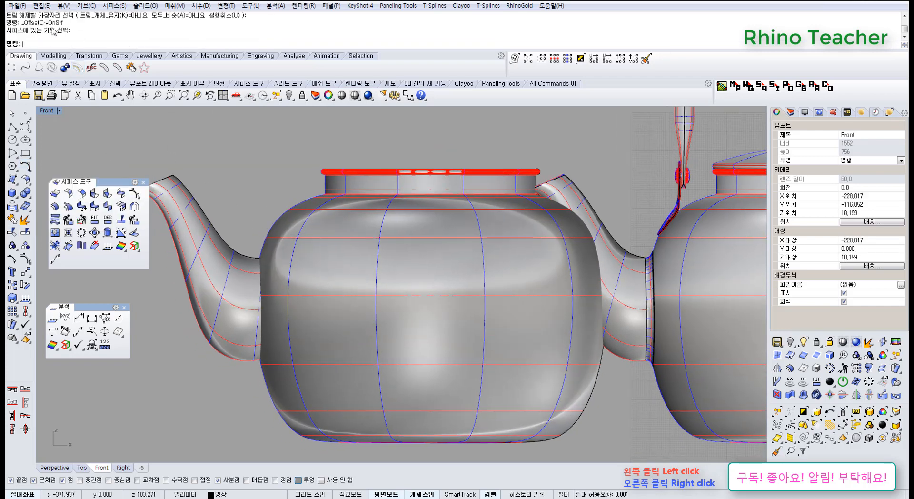
Step: Examine where the copied spout meets its body and compare it with the blended joint on the original kettle
scroll(305, 204, up, 2)
scroll(299, 259, down, 4)
scroll(299, 264, up, 8)
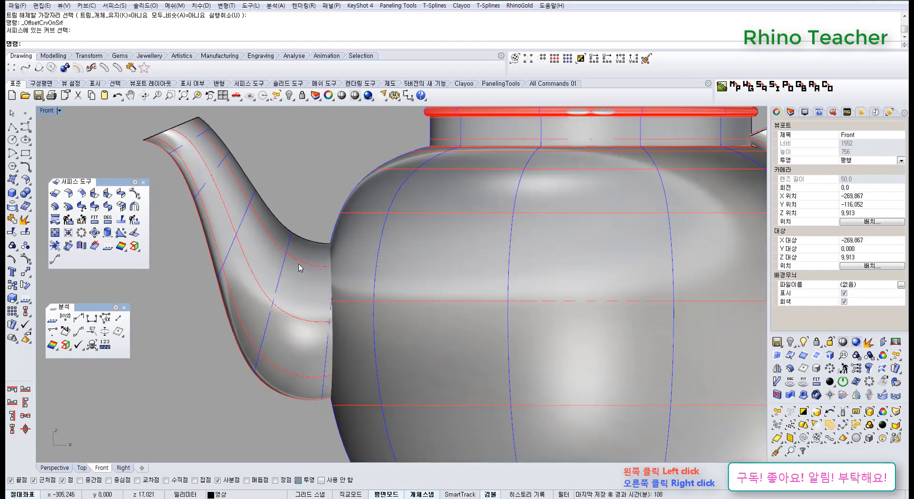
right_drag(291, 276, 303, 252)
scroll(414, 259, down, 4)
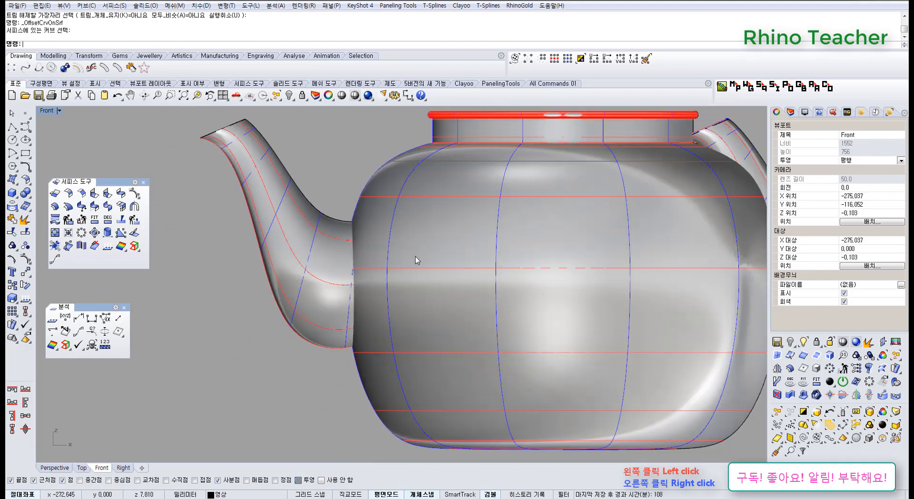
scroll(472, 248, up, 8)
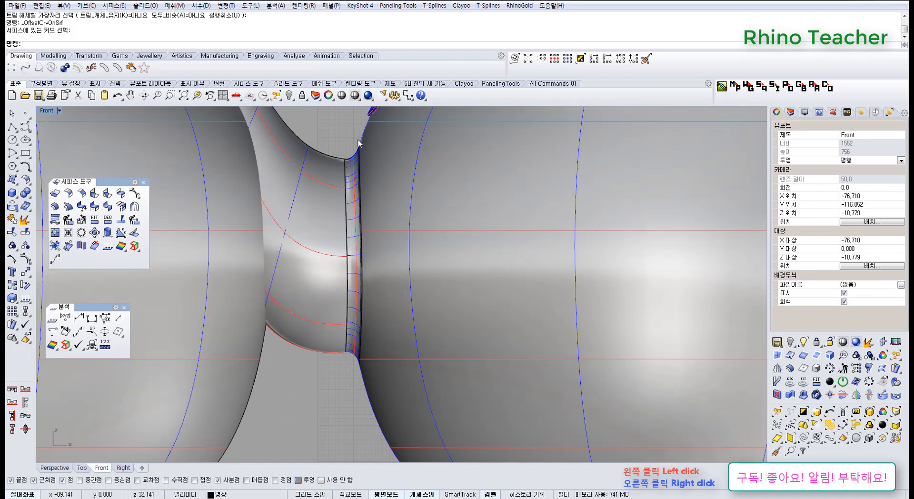
scroll(347, 215, down, 4)
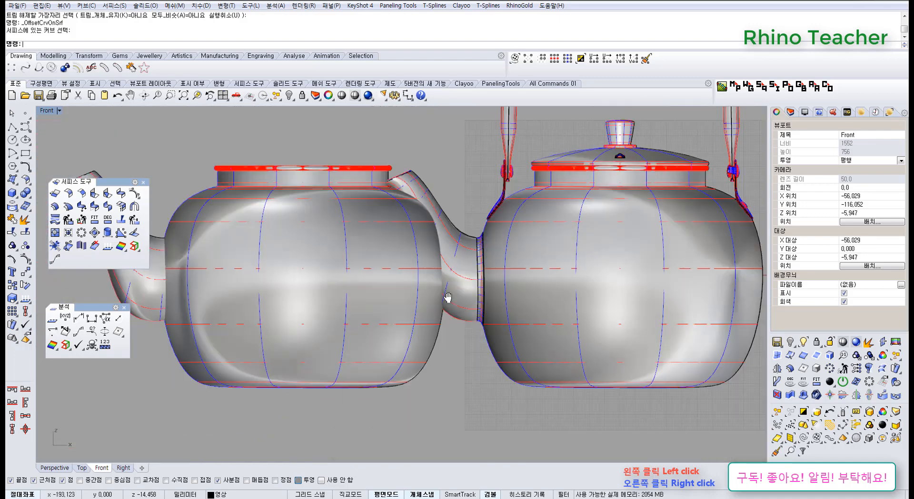
scroll(308, 216, up, 6)
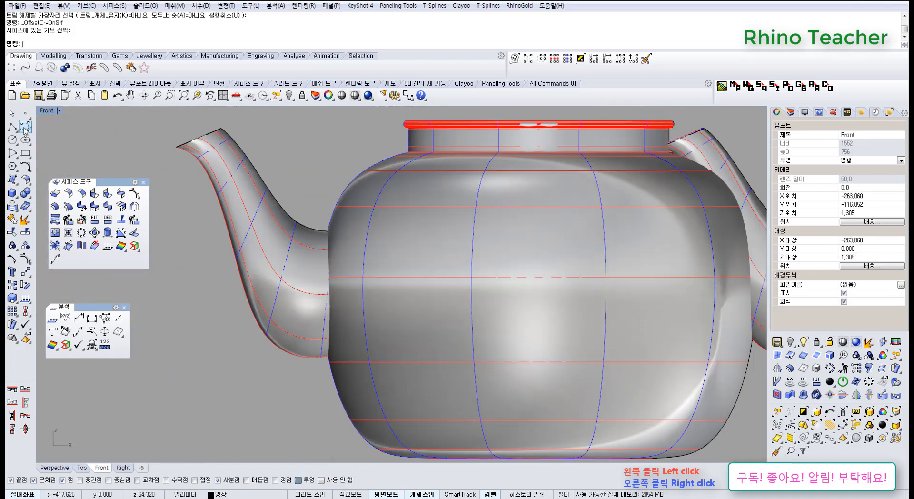
Step: Draw a slightly bowed control-point curve down across the copied spout, just outside the body
click(25, 127)
scroll(322, 211, up, 3)
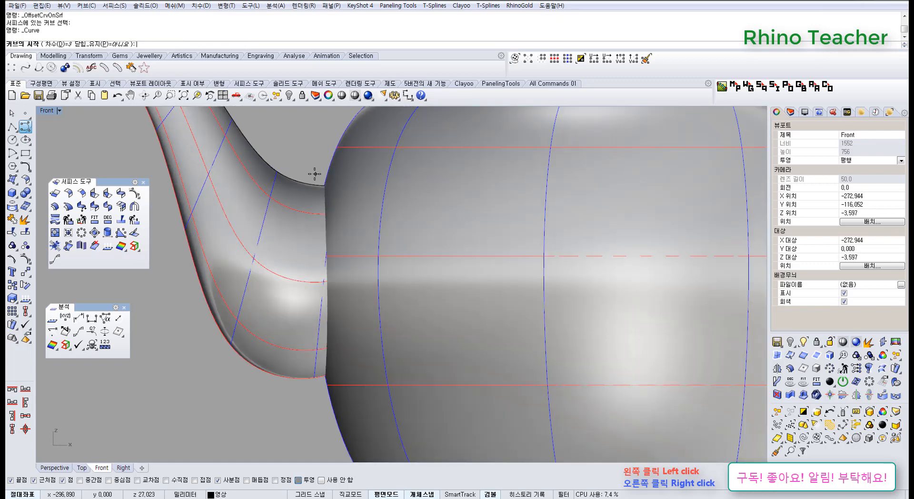
click(308, 150)
click(314, 240)
click(314, 315)
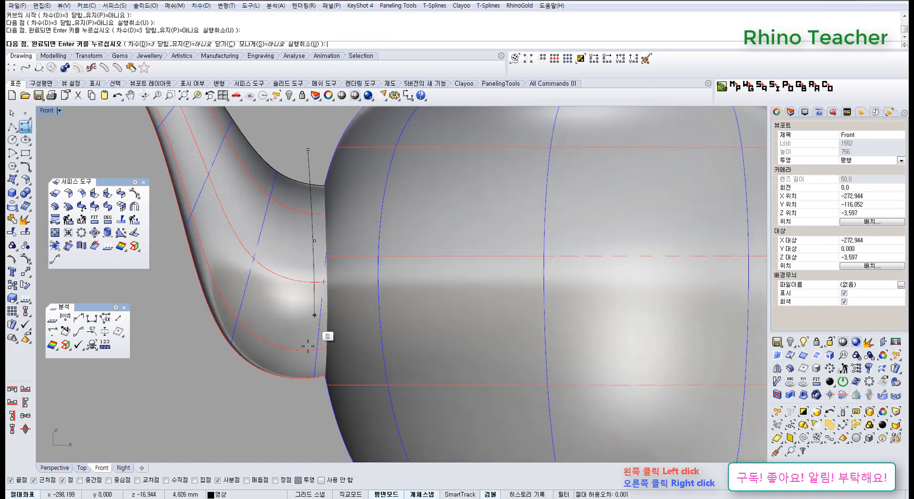
click(292, 413)
right_click(293, 413)
scroll(347, 328, down, 4)
right_drag(349, 328, 334, 300)
Step: Switch the Front view to wireframe and draw a second bowed curve across the body copy's spout side, beside the first curve
right_click(333, 238)
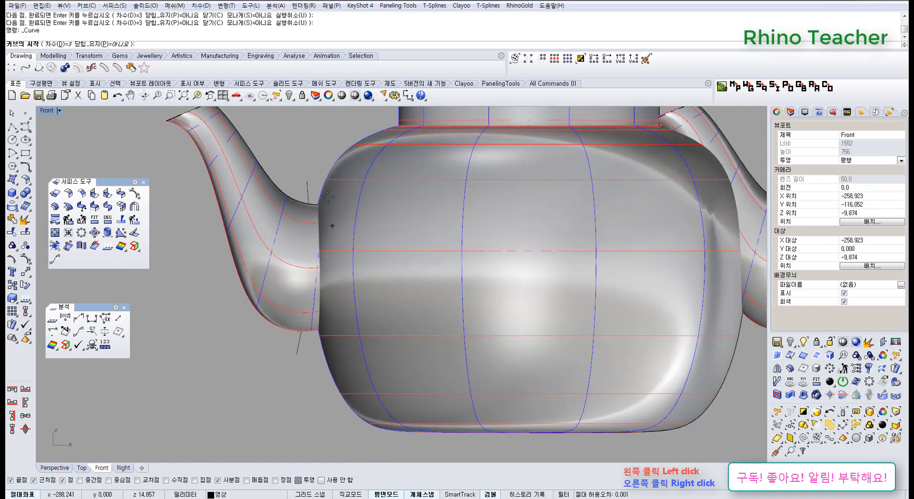
scroll(326, 176, up, 4)
click(317, 170)
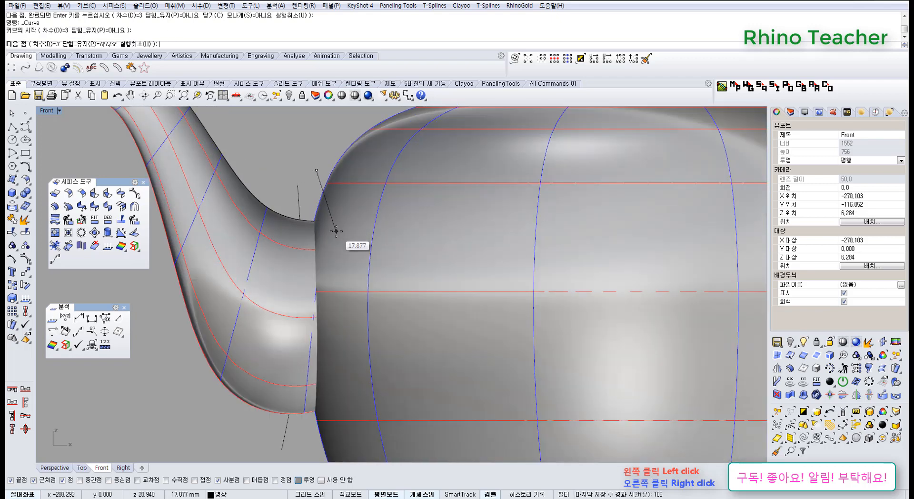
right_click(355, 96)
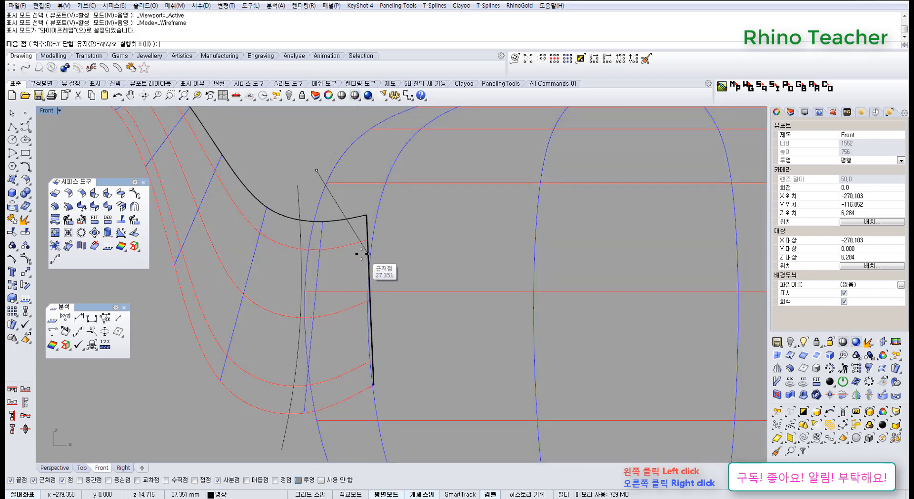
click(331, 255)
right_drag(332, 282, 334, 257)
click(334, 275)
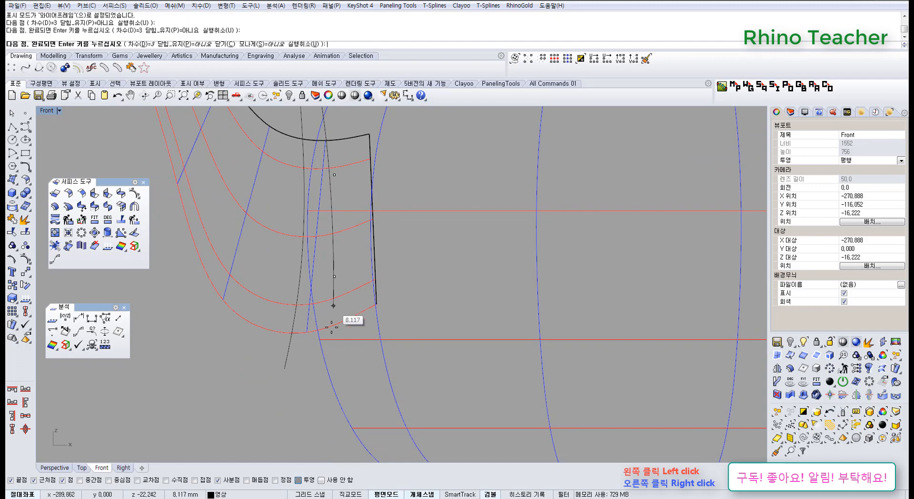
right_click(316, 391)
scroll(314, 388, down, 6)
right_drag(298, 373, 268, 377)
scroll(305, 362, up, 4)
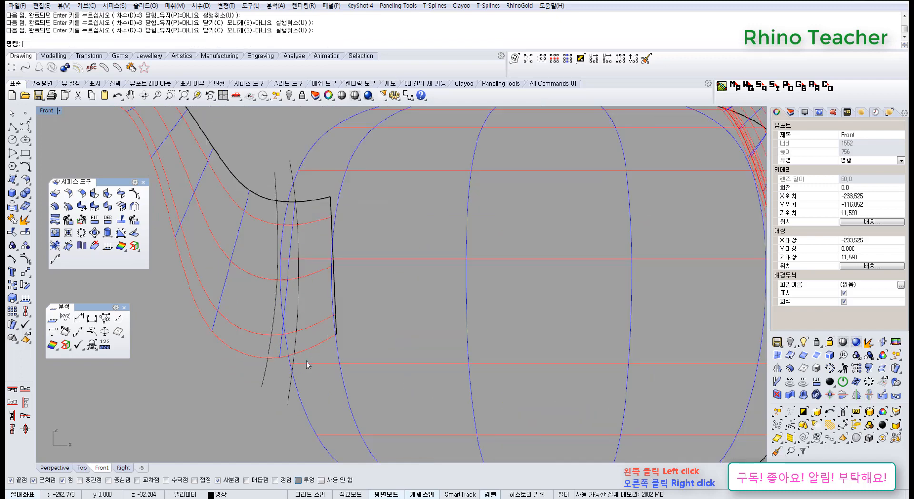
Step: Split the spout and body copies with the two curves, and delete the cut-off pieces around the joint together with the curves
drag(328, 328, 326, 327)
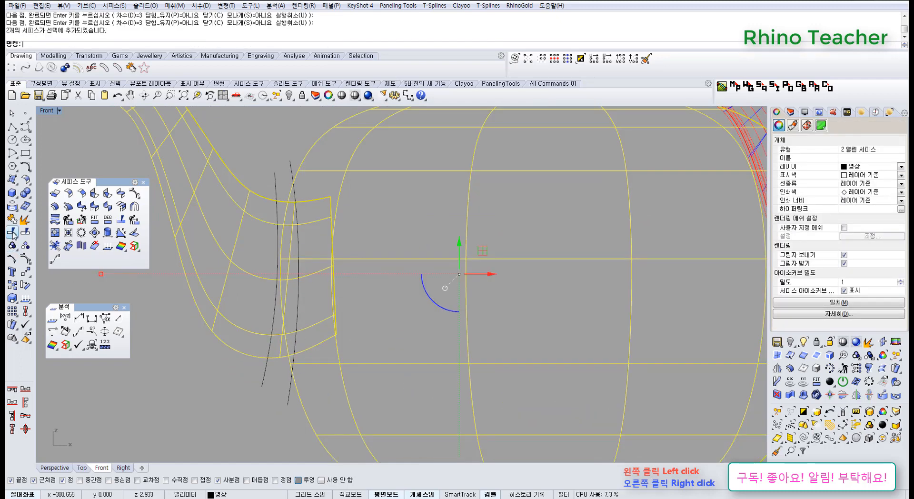
click(24, 233)
click(263, 378)
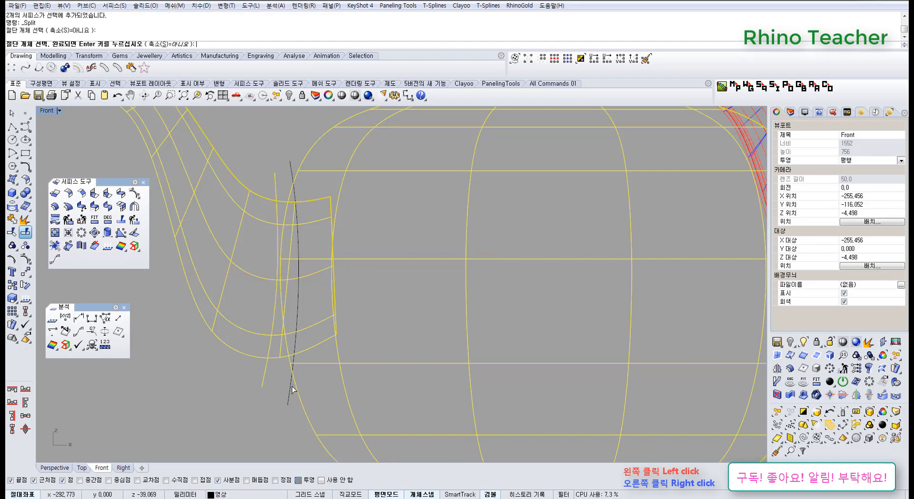
scroll(284, 362, down, 6)
drag(245, 214, 332, 418)
key(Delete)
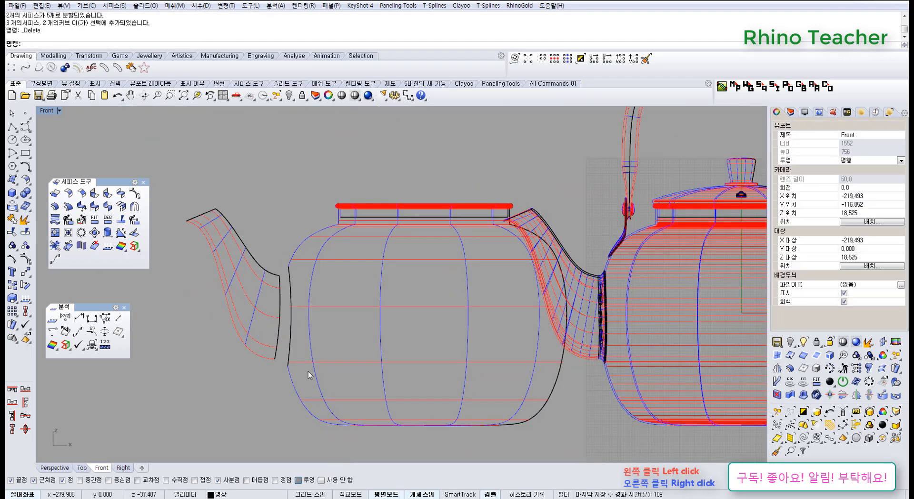
Step: Start a surface blend in the Perspective view between the spout copy's cut edge and the body copy's opening edge
key(ctrl+F4)
right_drag(308, 362, 469, 329)
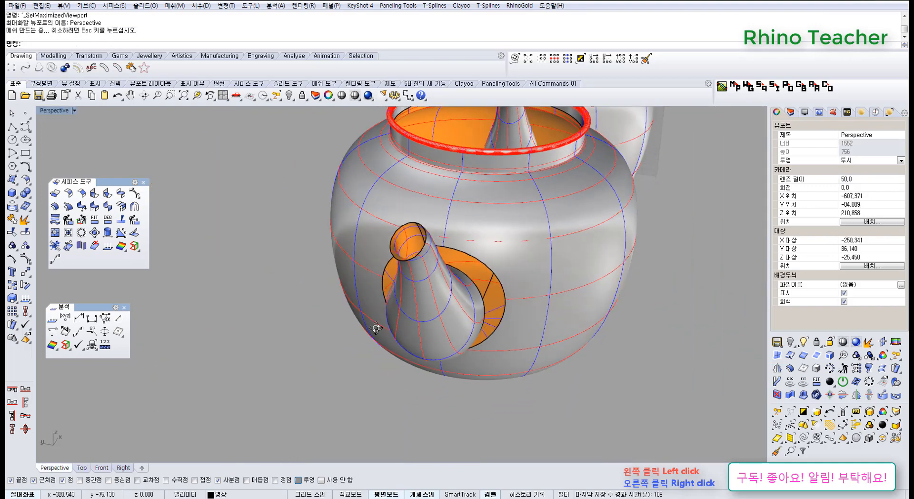
scroll(469, 308, up, 4)
right_drag(324, 300, 268, 259)
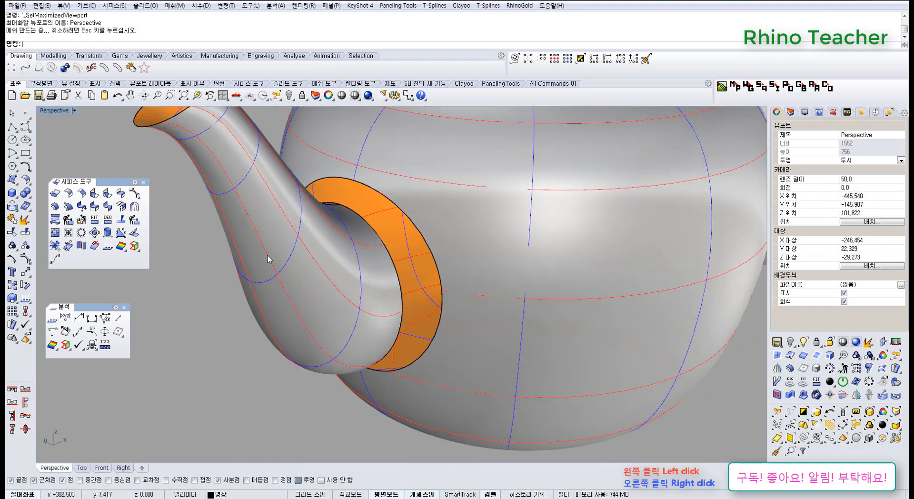
click(120, 193)
click(401, 288)
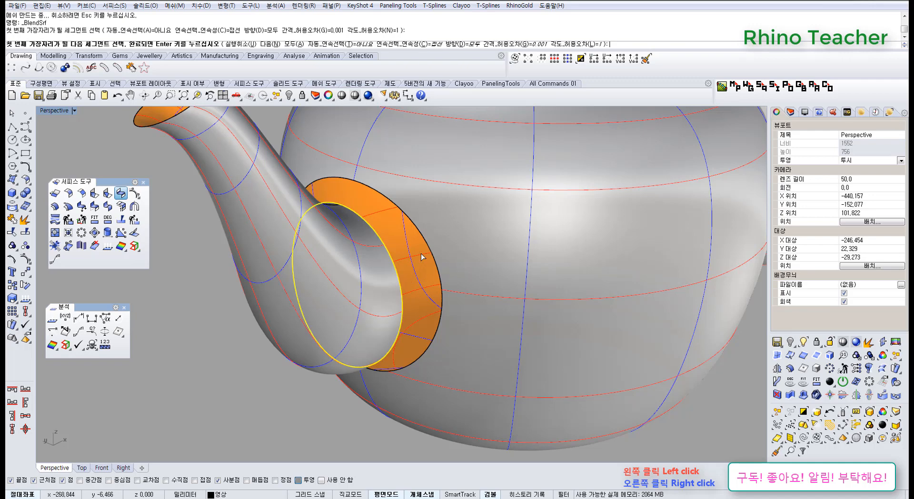
right_click(432, 252)
click(431, 253)
right_click(431, 252)
right_click(431, 250)
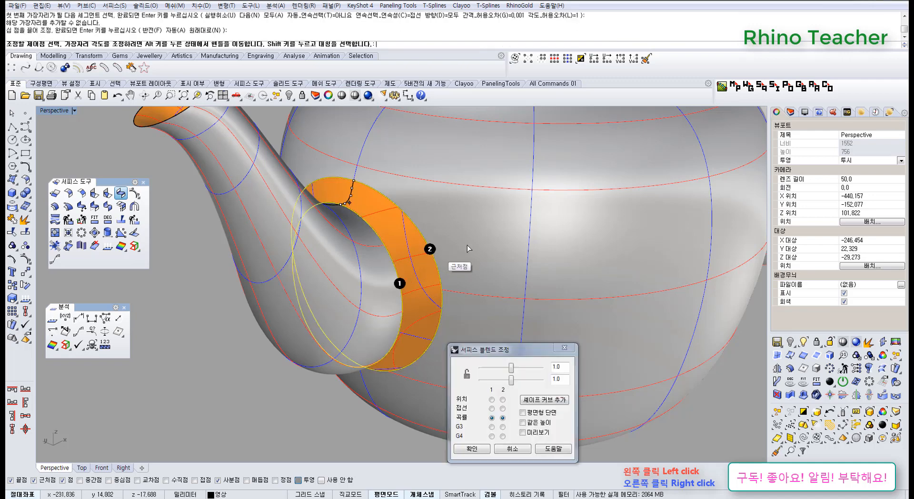
Step: Set both sides of the blend to tangency continuity and create the blend surface
right_drag(478, 242, 410, 233)
click(492, 409)
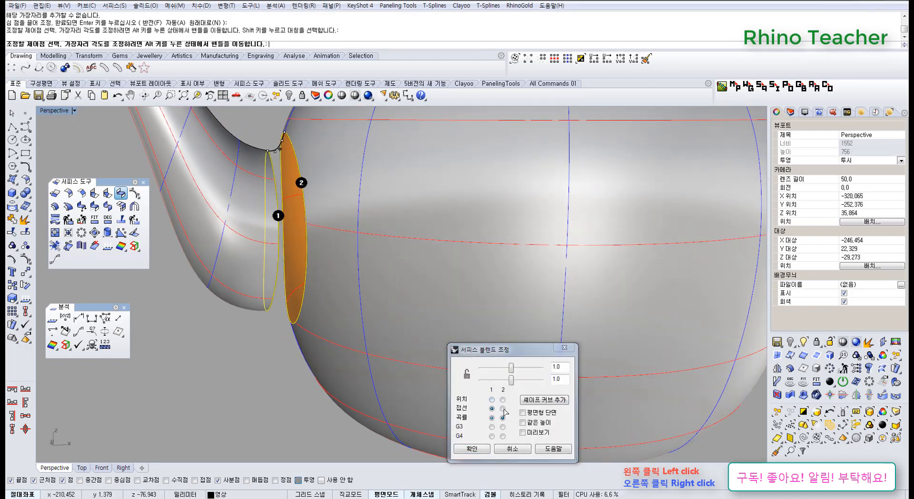
click(503, 408)
click(481, 449)
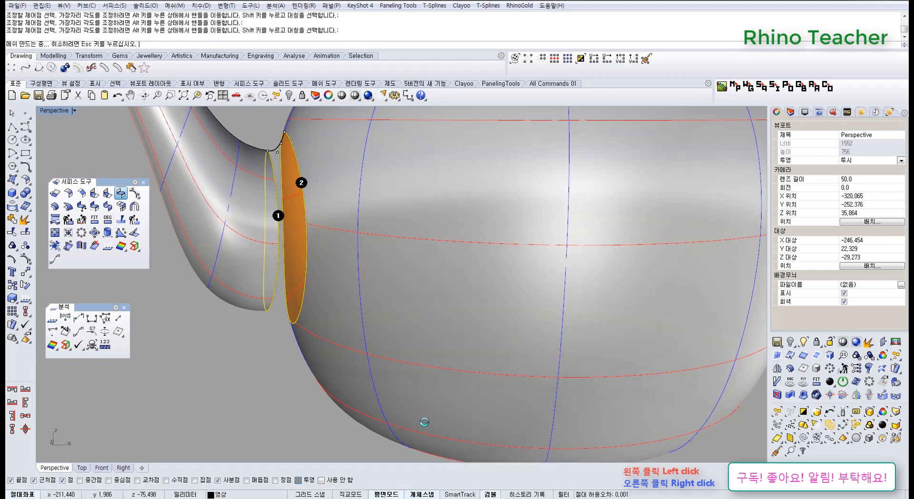
Step: Examine the new blend on the copied kettle and compare it with the spout joint on the original kettle
right_drag(309, 307, 343, 278)
scroll(343, 278, down, 8)
right_drag(583, 238, 566, 295)
scroll(567, 295, up, 3)
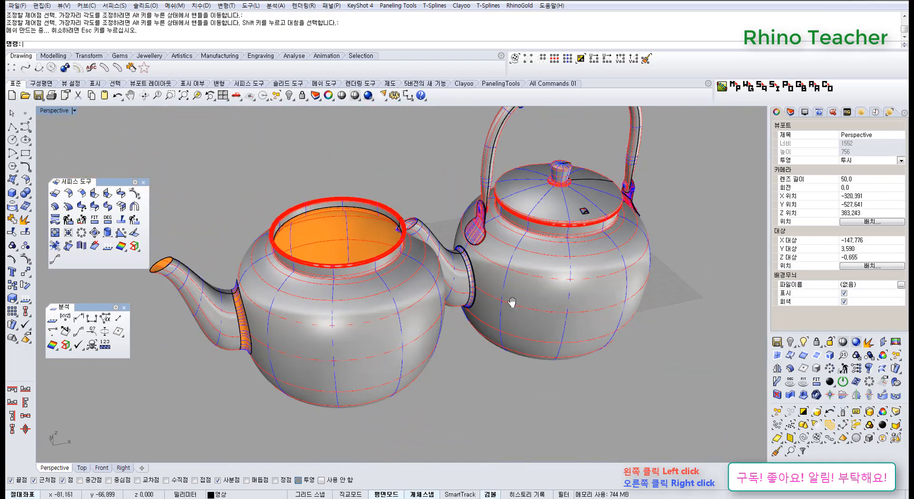
right_drag(415, 342, 441, 312)
scroll(448, 275, up, 6)
right_drag(252, 263, 272, 255)
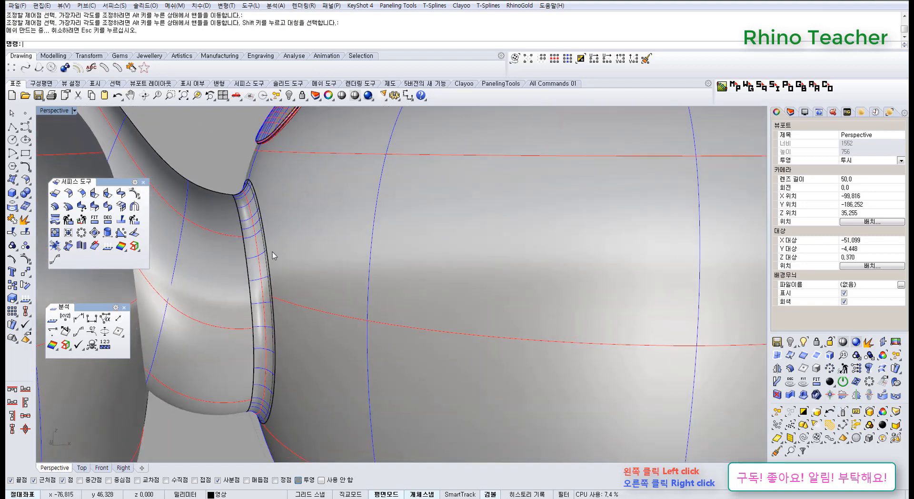
scroll(286, 246, down, 10)
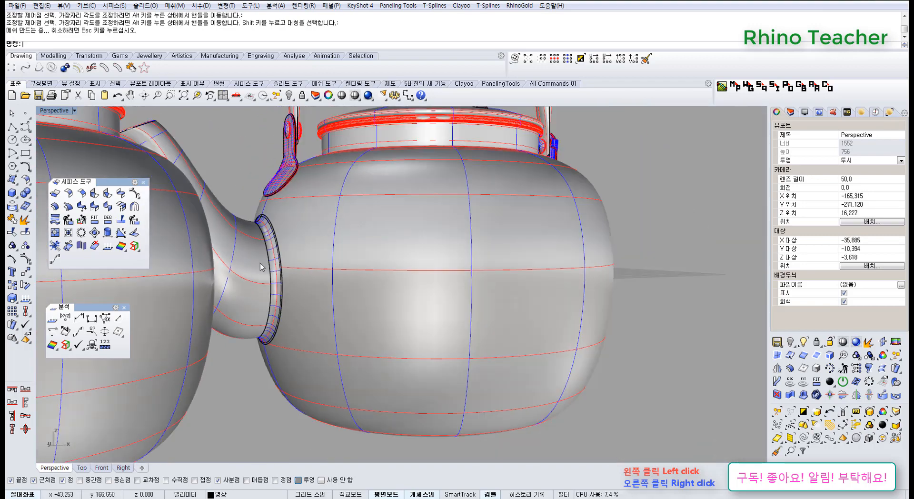
scroll(281, 316, up, 3)
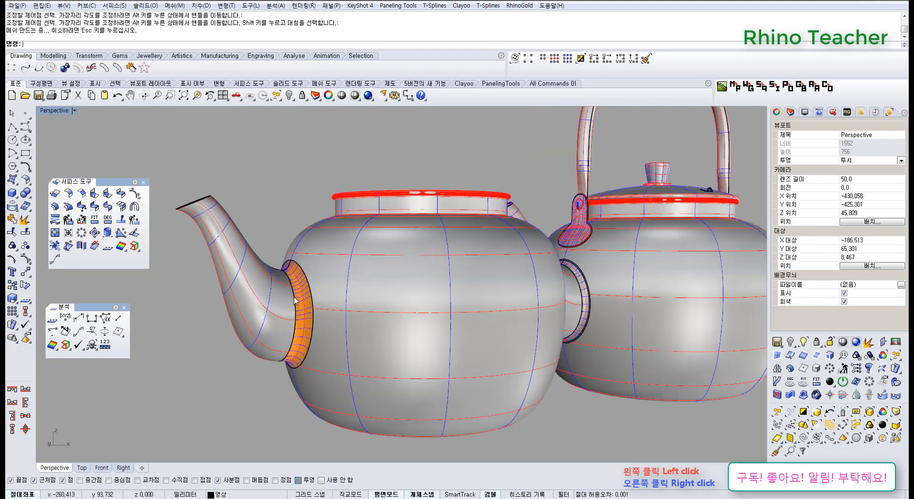
Step: Delete the blend surface between the copied spout and body
click(302, 302)
right_drag(300, 314, 308, 322)
scroll(269, 313, down, 8)
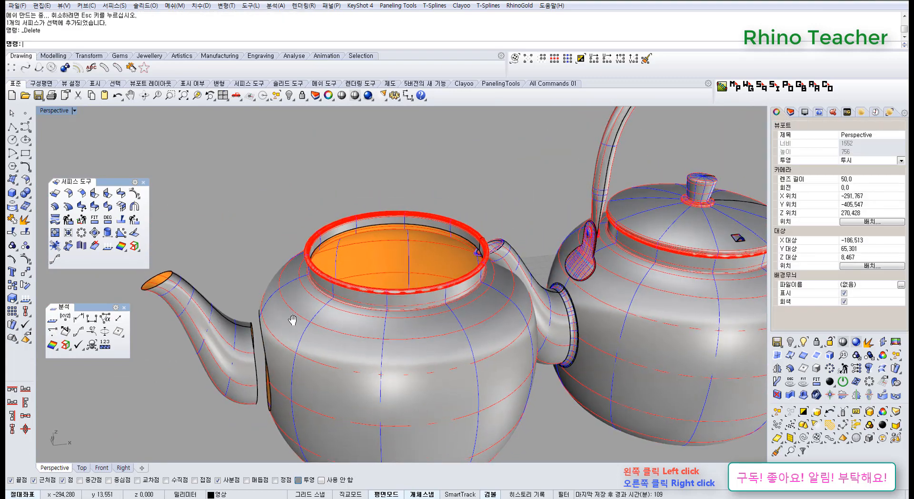
Step: Undo the blend, the deleted pieces and the split, back to the uncut spout and body copies with their two curves
click(265, 286)
right_drag(265, 286, 316, 375)
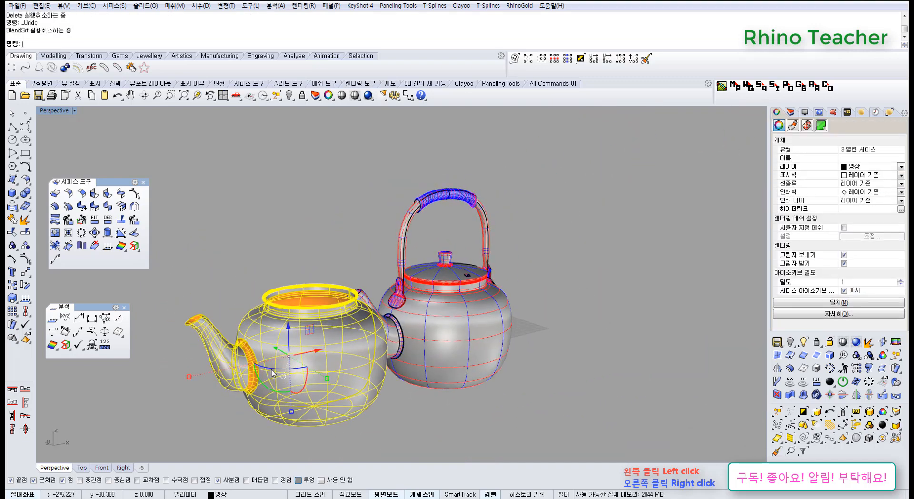
key(Escape)
scroll(253, 389, up, 5)
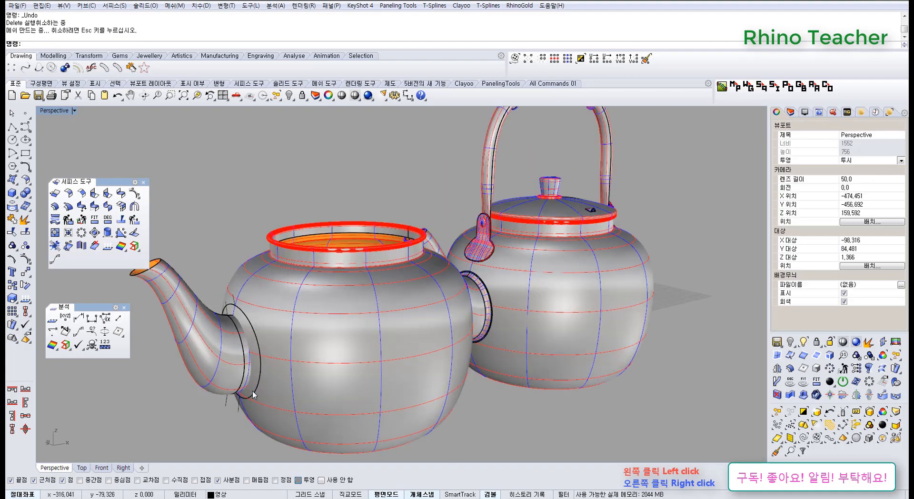
key(ctrl+z)
Step: Extrude the bowed curve nearest the body to both sides by about 88 mm as an open surface through the spout joint
click(239, 411)
scroll(228, 408, up, 4)
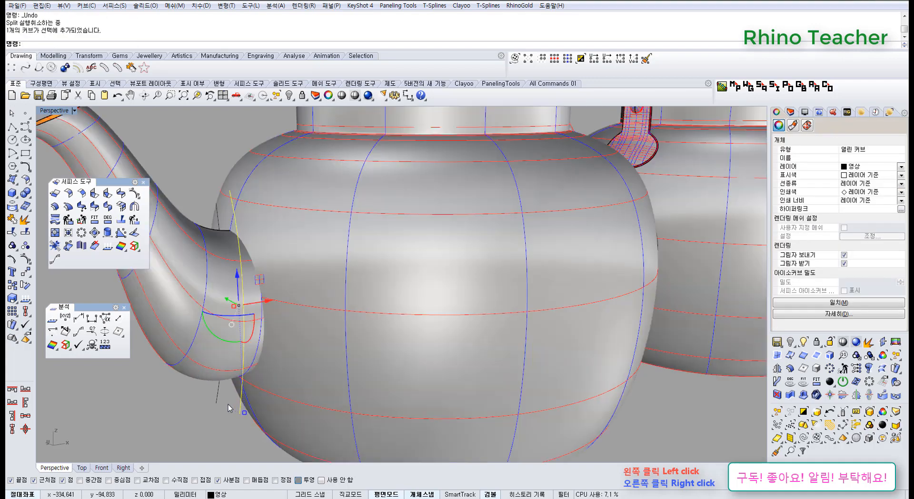
scroll(245, 382, down, 5)
right_drag(246, 381, 312, 395)
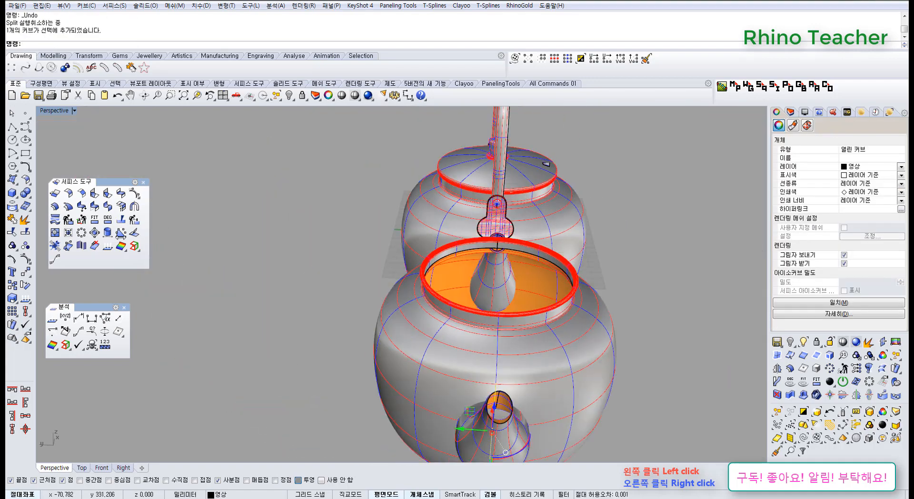
shift+right_drag(265, 288, 196, 177)
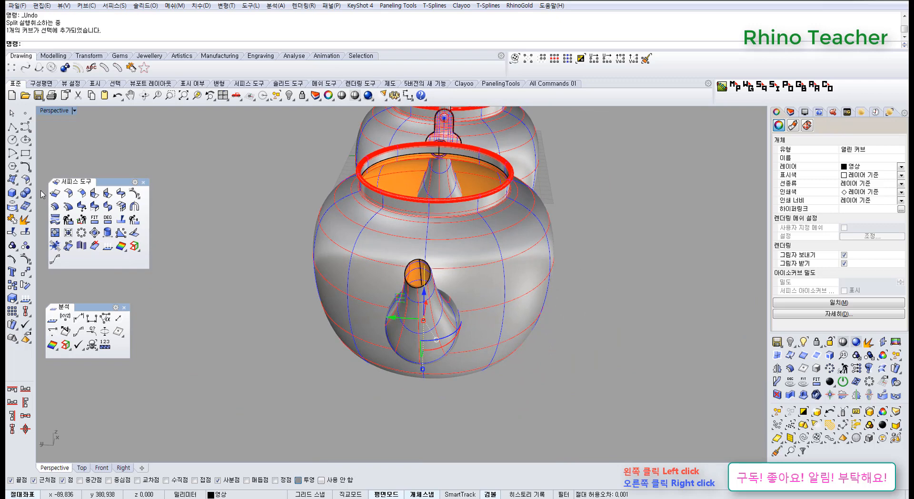
click(15, 182)
click(57, 211)
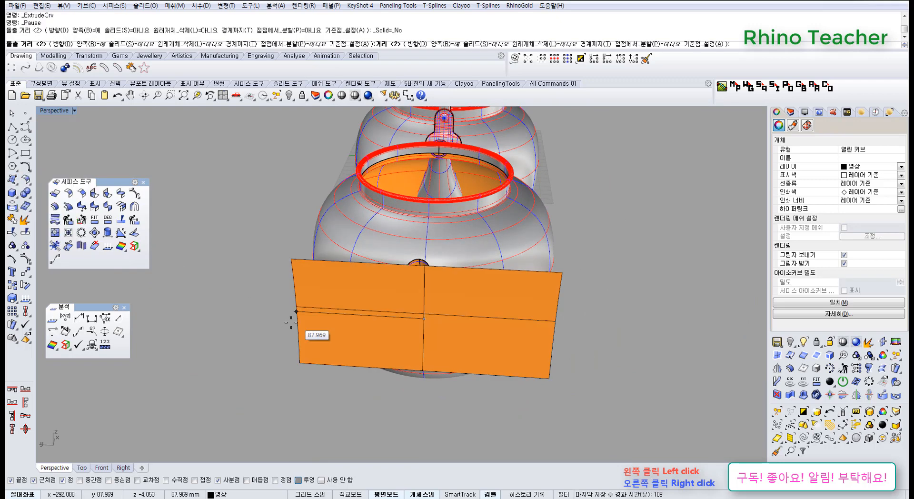
click(284, 313)
Step: Try shifting the extruded surface slightly along the X axis, and undo the move
right_drag(415, 353, 321, 321)
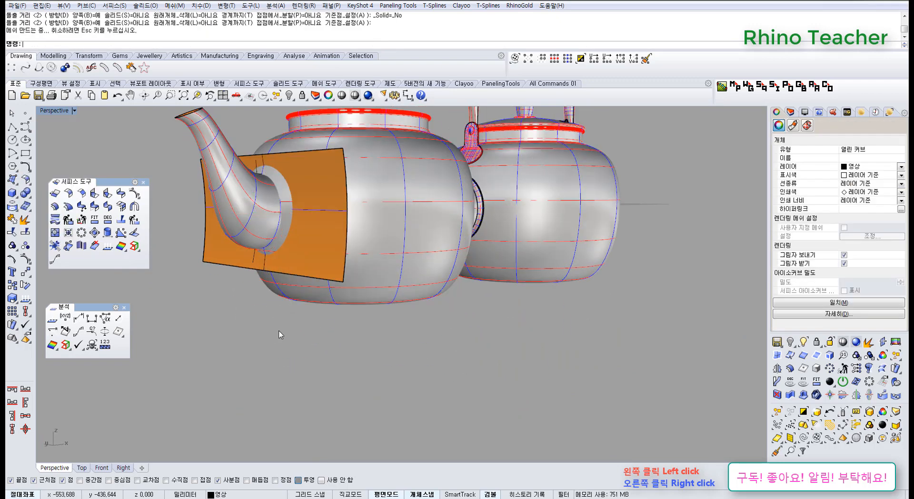
scroll(283, 328, up, 4)
scroll(292, 286, down, 2)
click(352, 360)
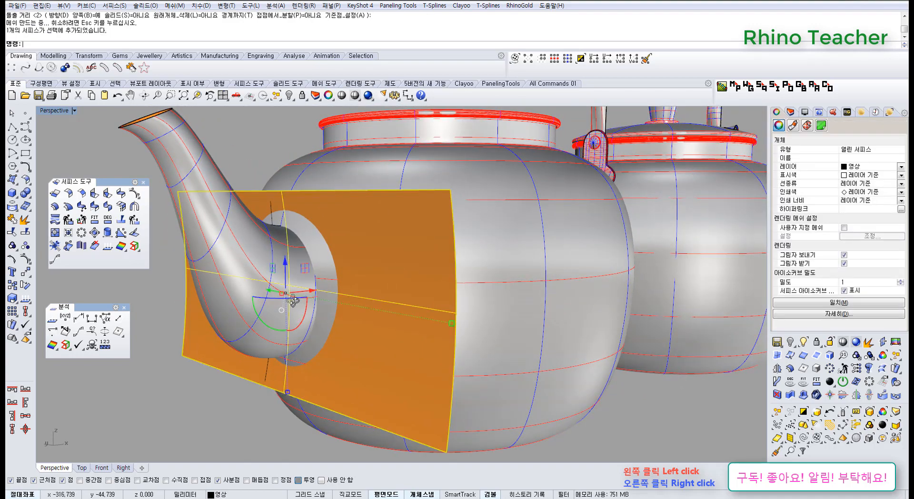
scroll(294, 300, down, 1)
scroll(286, 300, up, 4)
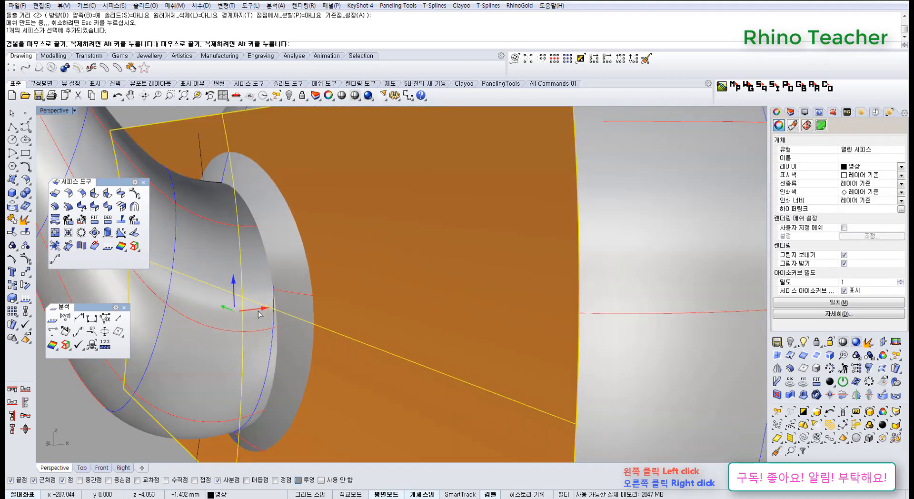
drag(259, 313, 265, 326)
key(ctrl+z)
scroll(214, 286, down, 5)
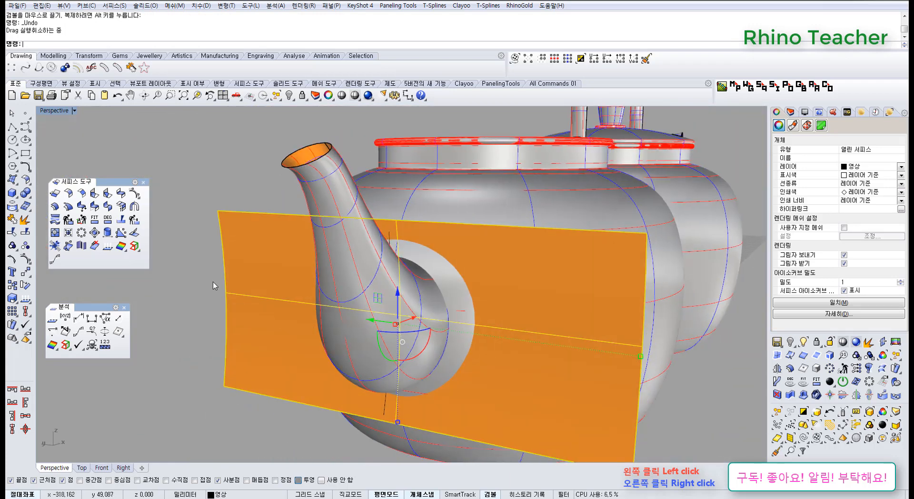
Step: Change the extruded surface's degree to 3 in both U and V and turn on its control points
click(108, 219)
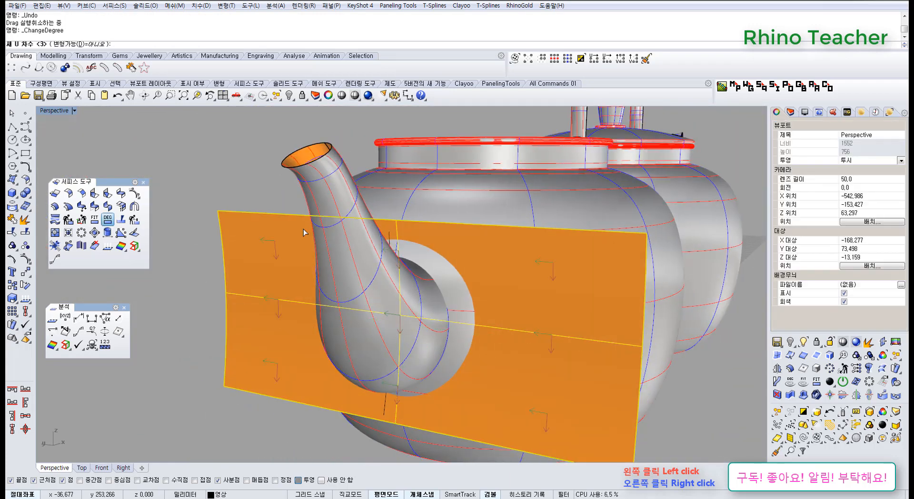
text(3)
key(Return)
text(3)
key(Return)
key(F10)
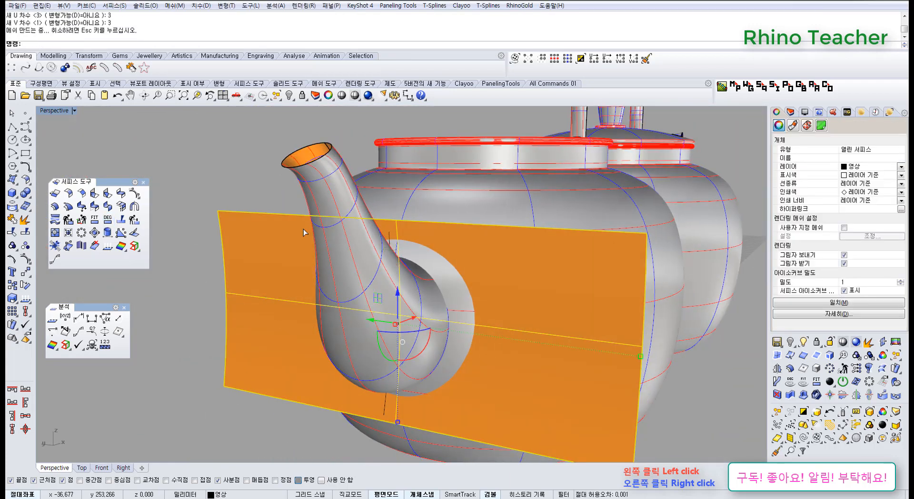
Step: Select the extruded surface's outer control-point columns on both sides and move them slightly along X toward the spout
scroll(339, 251, down, 3)
right_drag(340, 251, 203, 234)
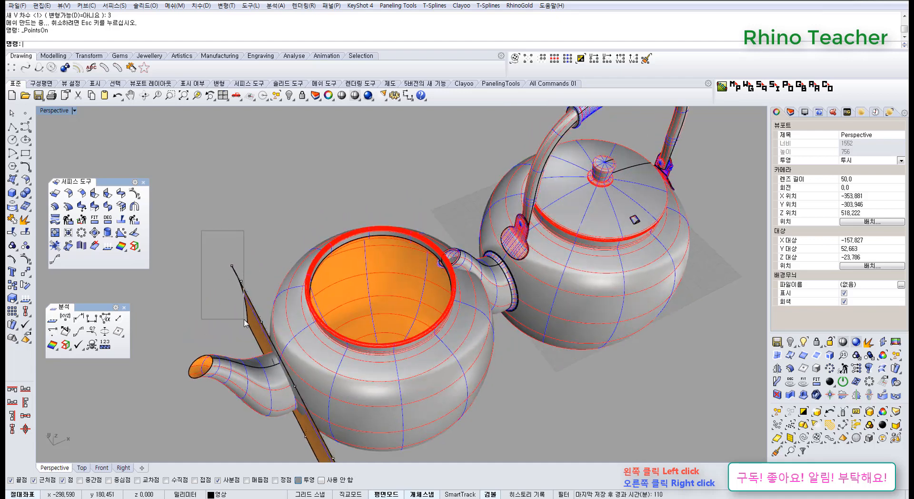
right_drag(295, 321, 323, 349)
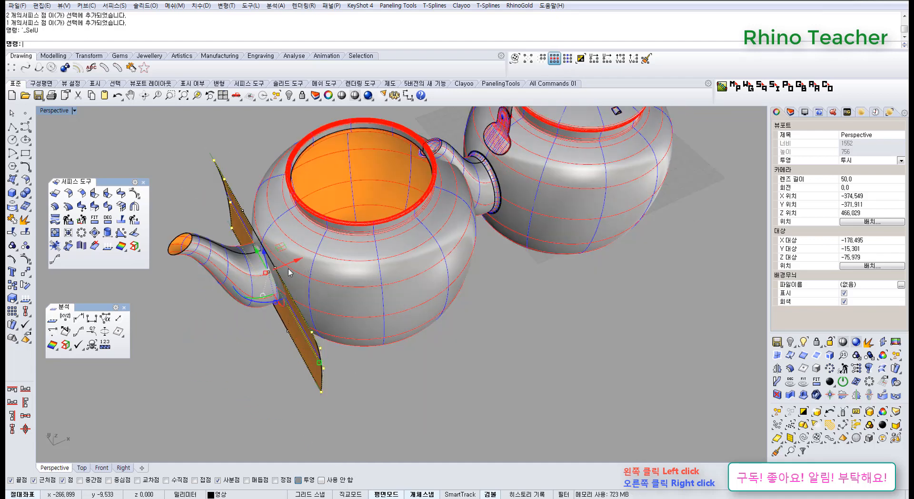
scroll(289, 272, up, 3)
drag(285, 261, 279, 264)
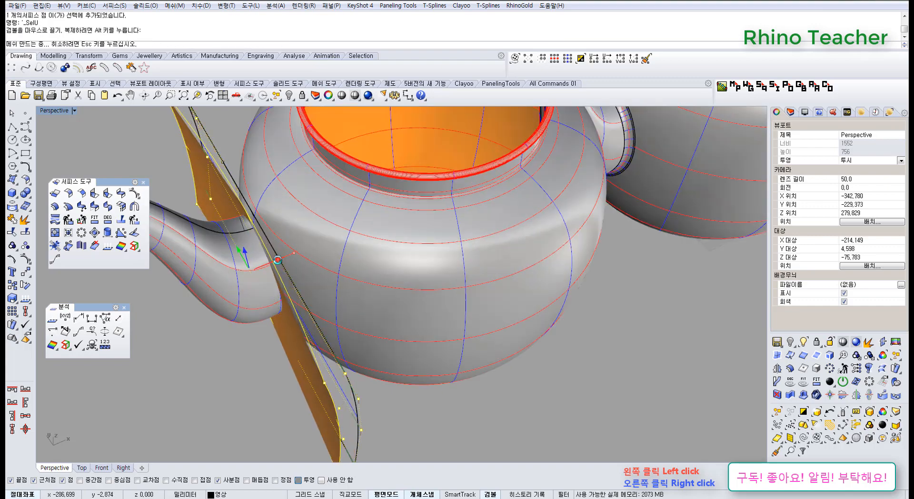
Step: Select the eight inner control points of the surface, excluding the two curves, and shift them slightly along X
scroll(285, 265, down, 2)
right_drag(260, 282, 238, 257)
drag(351, 416, 351, 417)
scroll(286, 324, up, 4)
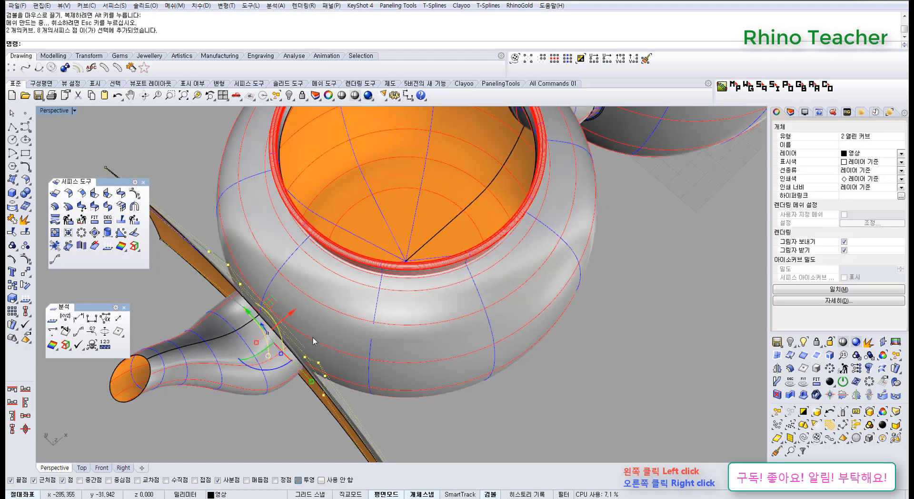
right_drag(260, 364, 306, 398)
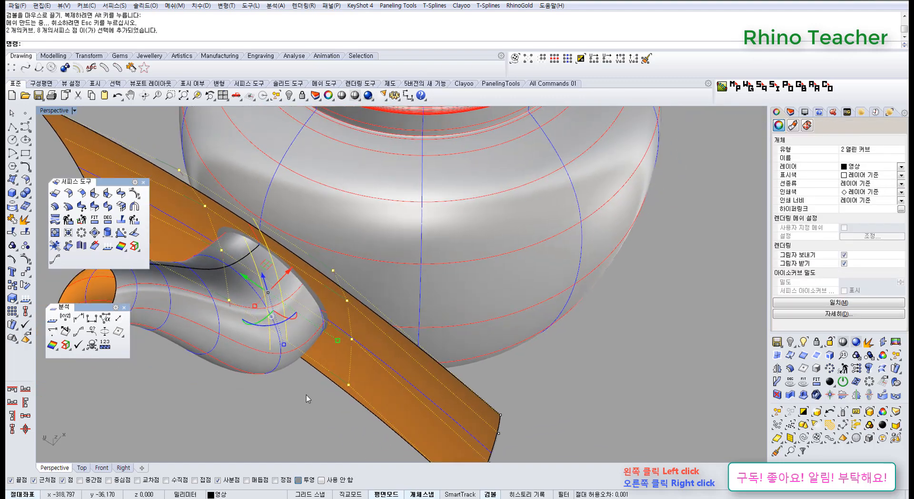
ctrl+drag(256, 336, 255, 335)
scroll(274, 321, down, 6)
scroll(283, 301, up, 3)
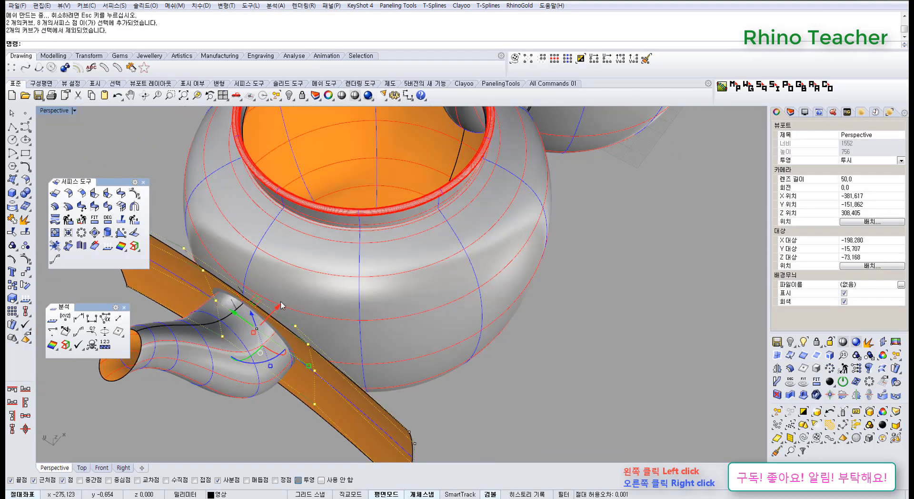
drag(285, 301, 281, 298)
Step: Move the selected inner control points about 2.6 mm along X toward the spout
right_drag(299, 318, 322, 230)
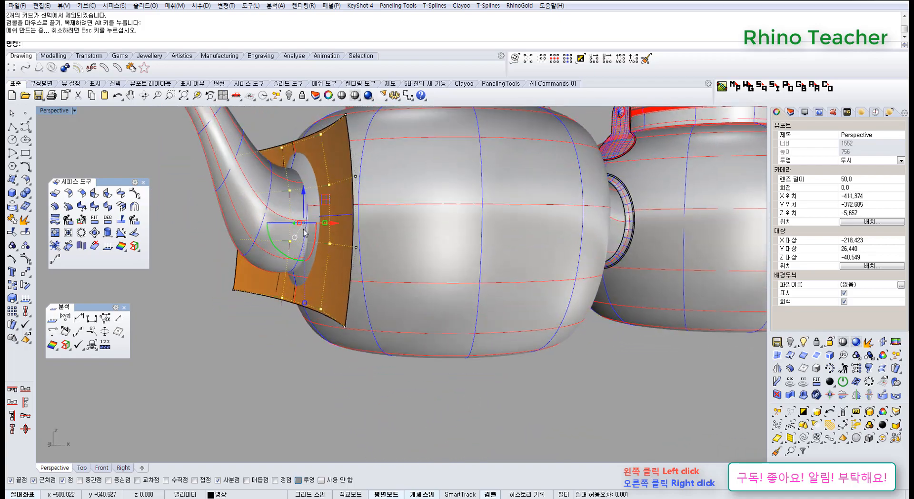
scroll(326, 223, up, 4)
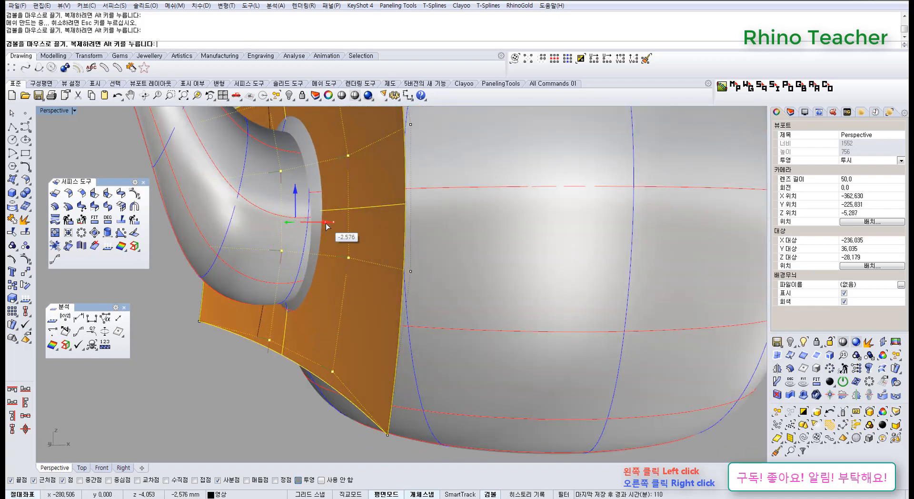
drag(326, 224, 325, 224)
right_drag(338, 250, 339, 359)
scroll(403, 262, down, 6)
scroll(407, 259, up, 6)
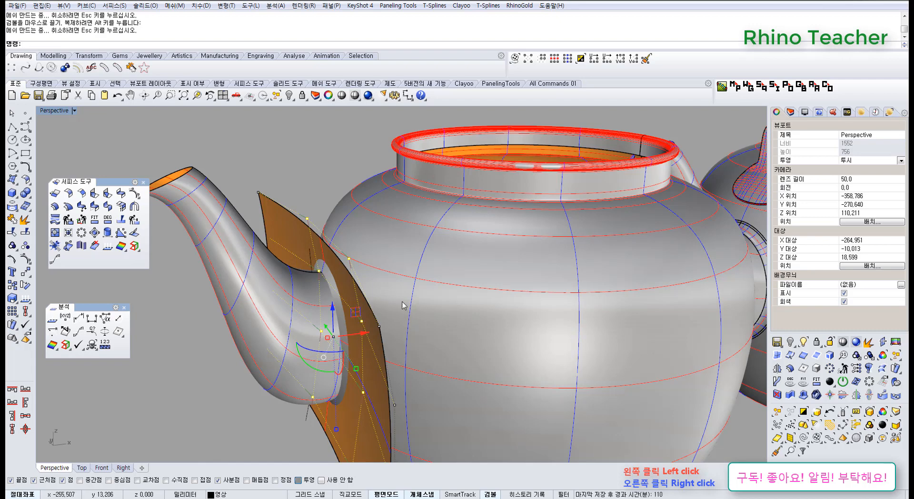
Step: Try another small X shift of the inner control points, and undo it
right_drag(381, 318, 412, 271)
right_drag(360, 369, 343, 315)
drag(346, 320, 352, 319)
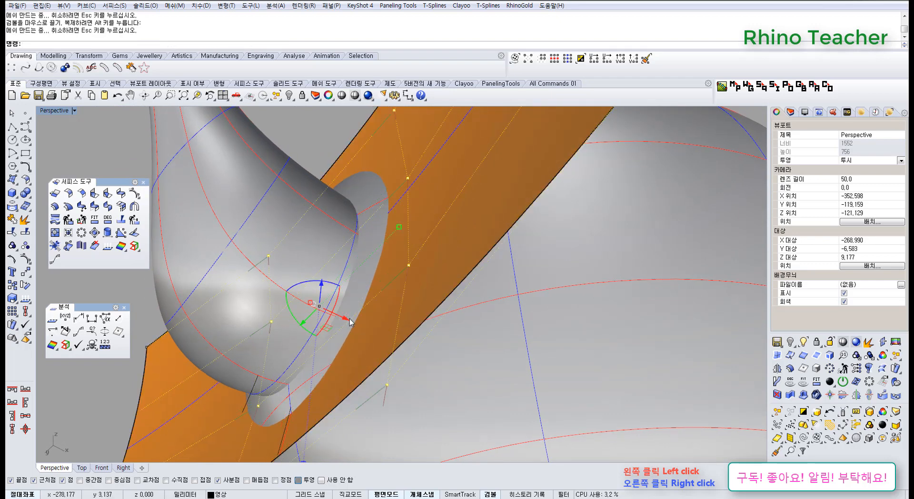
key(ctrl+z)
right_drag(350, 317, 367, 413)
scroll(348, 324, down, 4)
scroll(365, 330, up, 5)
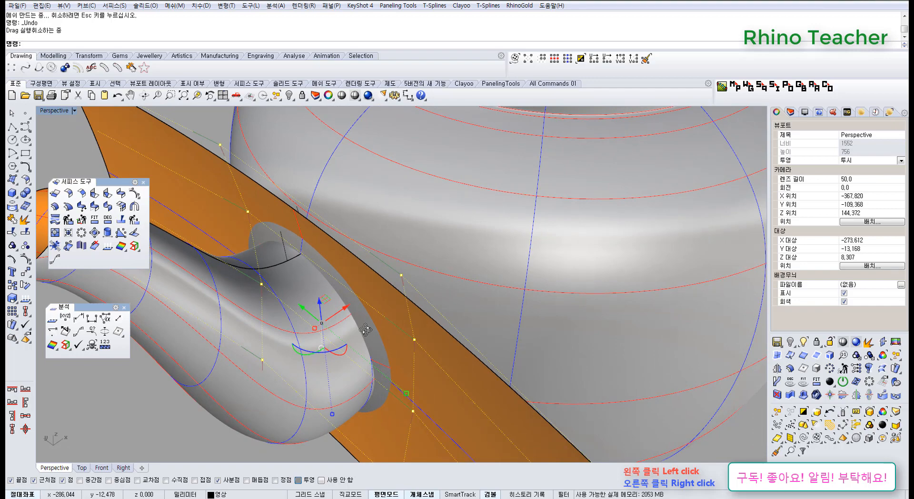
right_drag(370, 334, 379, 282)
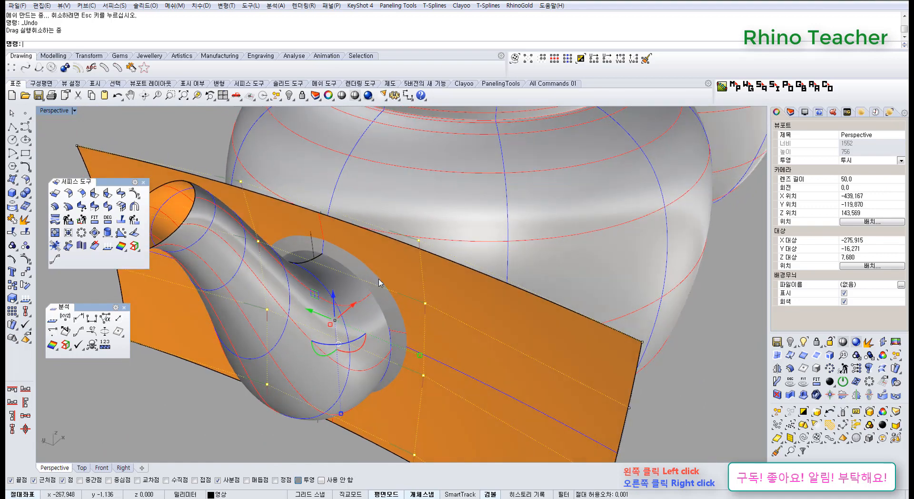
Step: Check the joint's cutting surface and body, and delete the copied body with its spout, cutting surface and curves beside the original kettle
right_drag(403, 312, 429, 315)
click(428, 315)
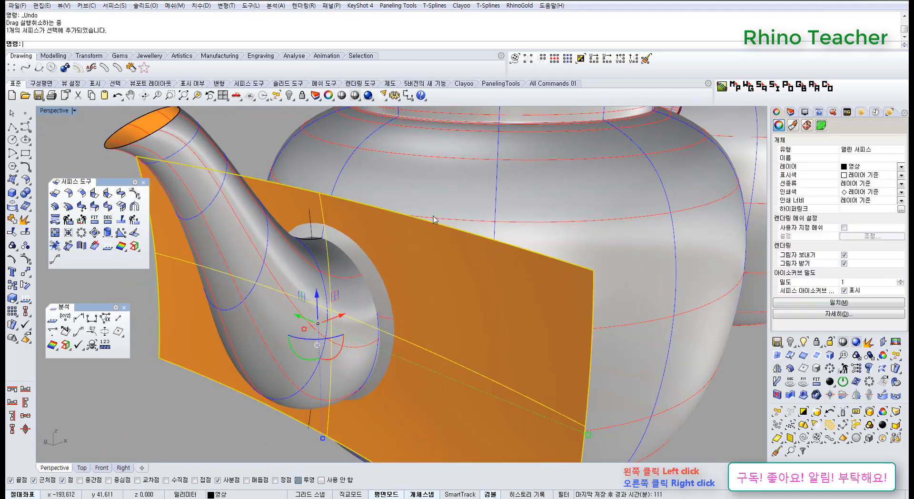
click(437, 199)
right_drag(399, 245, 381, 255)
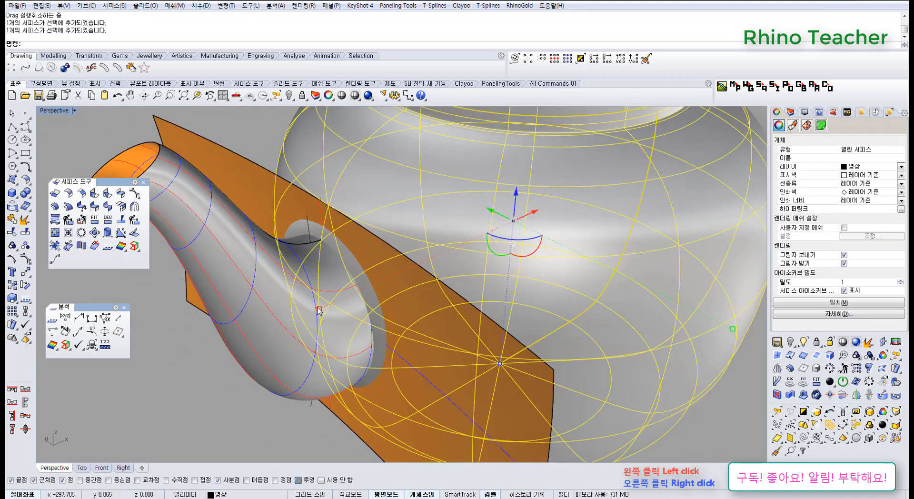
mouse_move(336, 327)
right_down()
mouse_move(473, 282)
mouse_move(321, 327)
right_up()
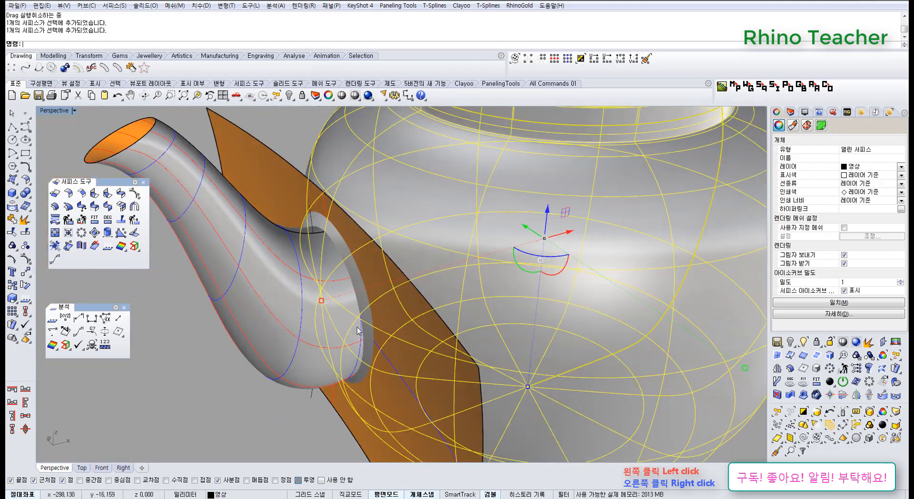
click(394, 336)
scroll(394, 337, down, 4)
right_drag(394, 337, 373, 332)
scroll(373, 332, down, 6)
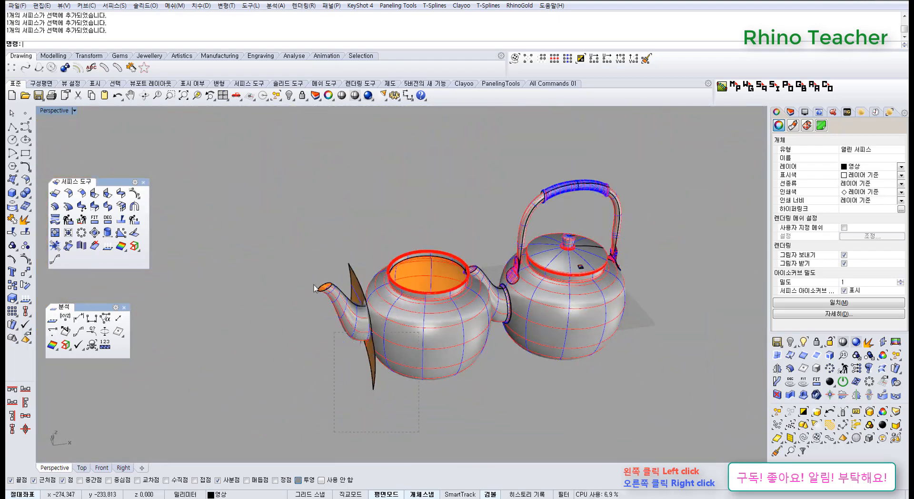
click(311, 277)
key(Delete)
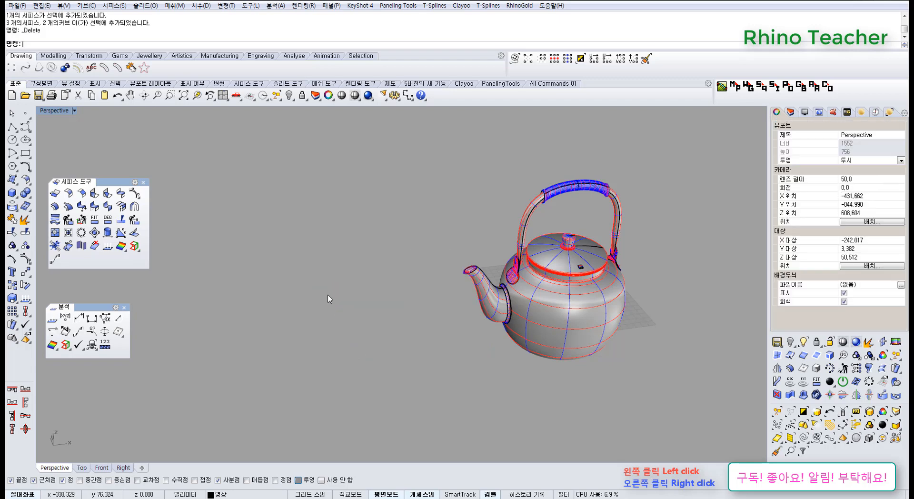
Step: Examine the handle bracket and its rivets against the kettle body's profile in the Right and Front views
right_drag(367, 309, 467, 328)
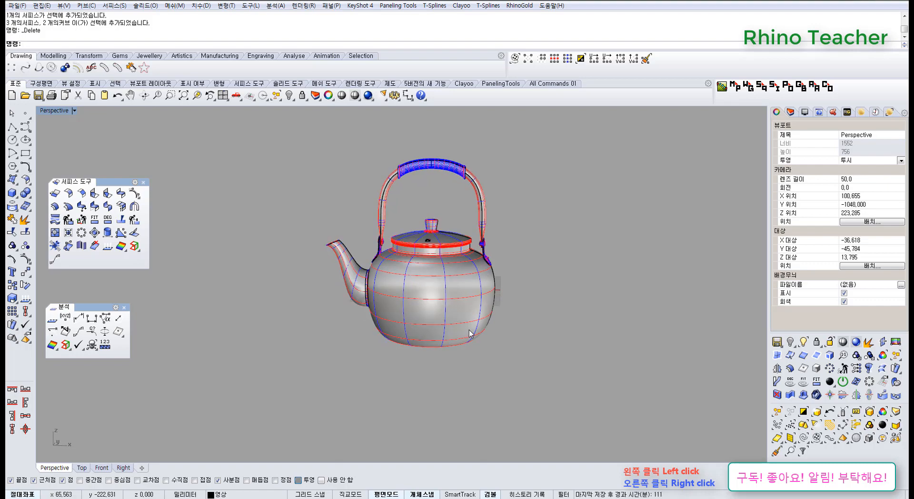
key(ctrl+F2)
key(ctrl+F3)
scroll(475, 332, down, 3)
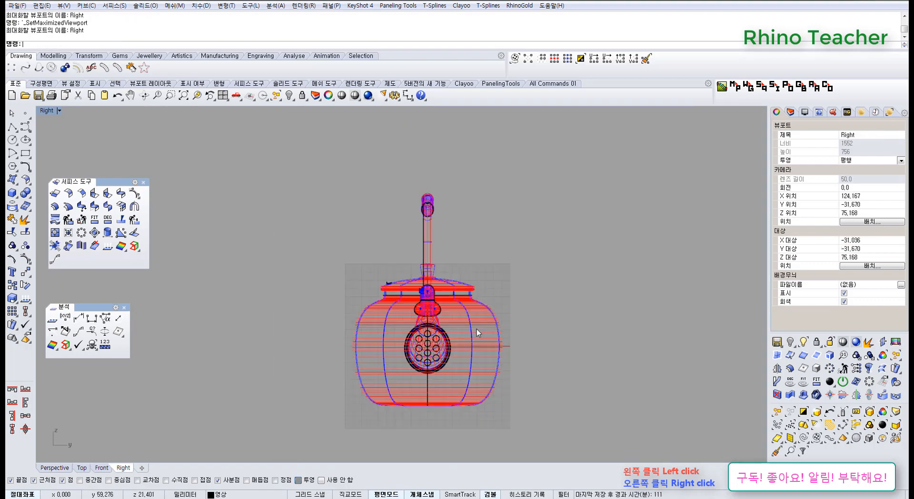
key(ctrl+F2)
scroll(502, 328, down, 4)
right_drag(618, 330, 410, 322)
scroll(527, 260, up, 8)
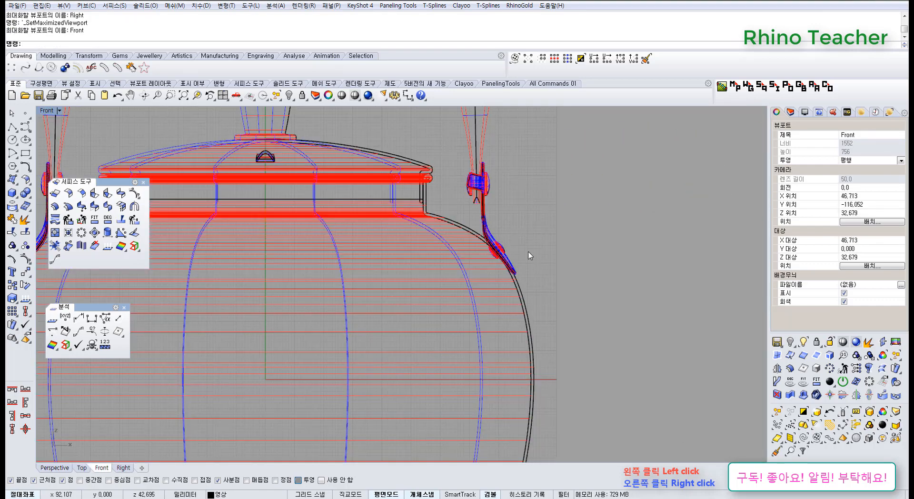
scroll(522, 251, up, 10)
right_drag(512, 272, 461, 270)
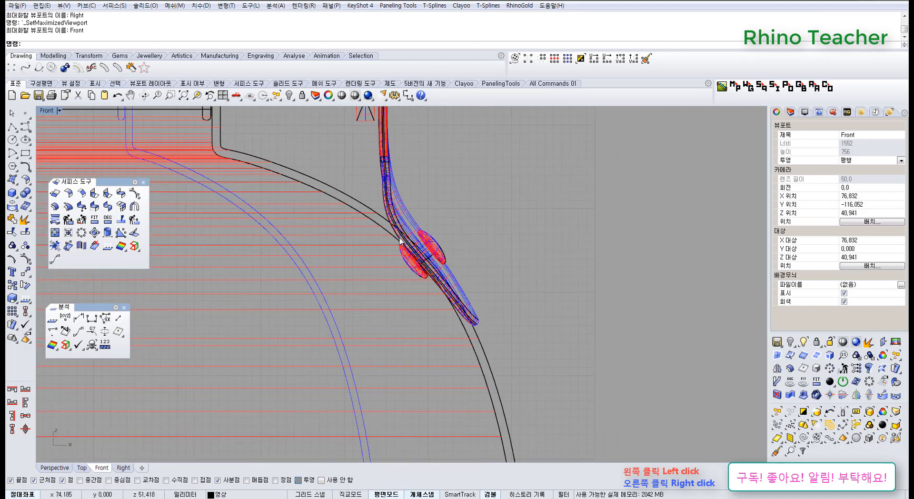
scroll(388, 285, down, 5)
key(ctrl+F4)
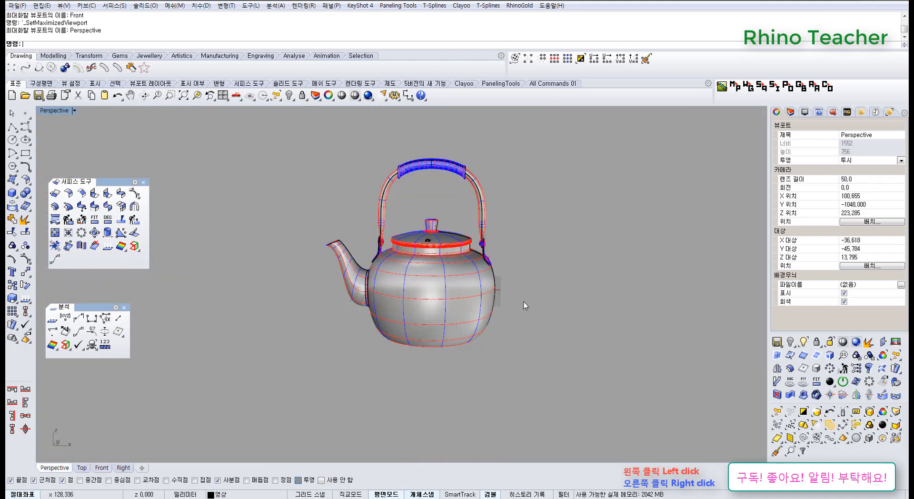
Step: Unhide only the keyhole-shaped bracket outline curve from the hidden construction objects with ShowSelected
scroll(513, 283, up, 6)
middle_click(516, 267)
right_click(493, 246)
scroll(509, 273, down, 6)
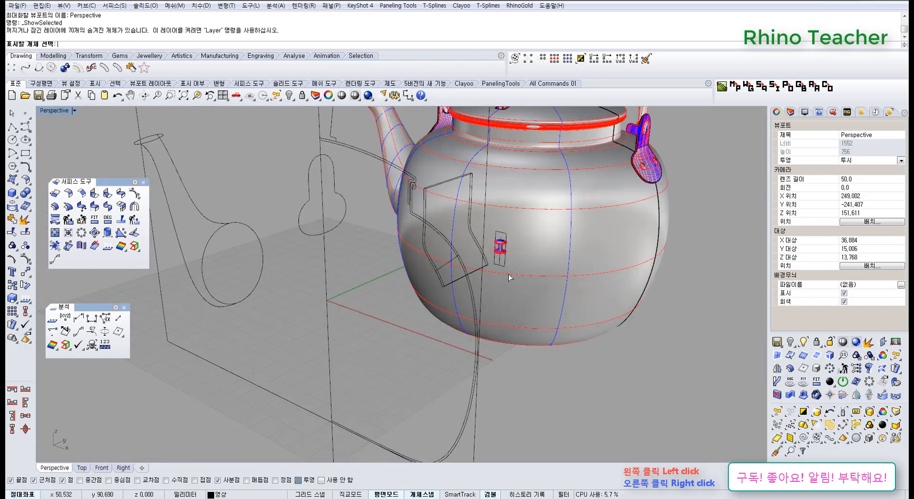
right_drag(508, 279, 533, 305)
scroll(433, 256, up, 9)
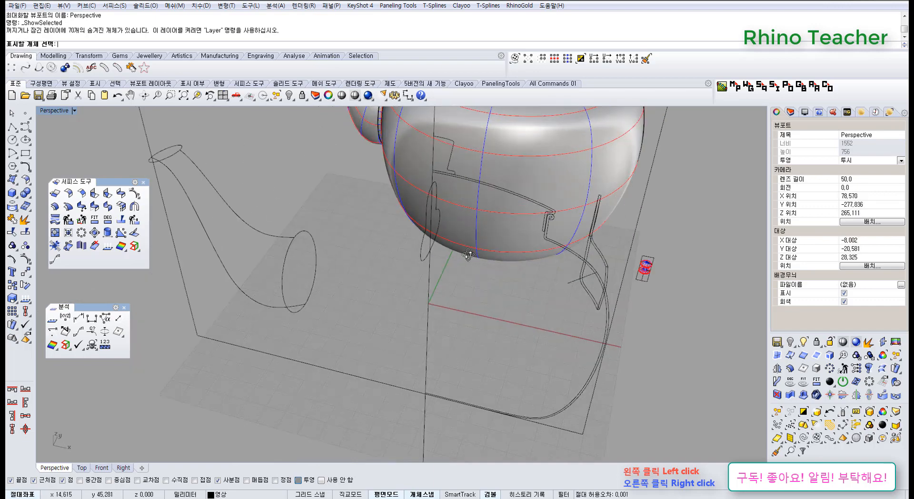
right_drag(461, 260, 441, 158)
click(425, 238)
right_click(426, 239)
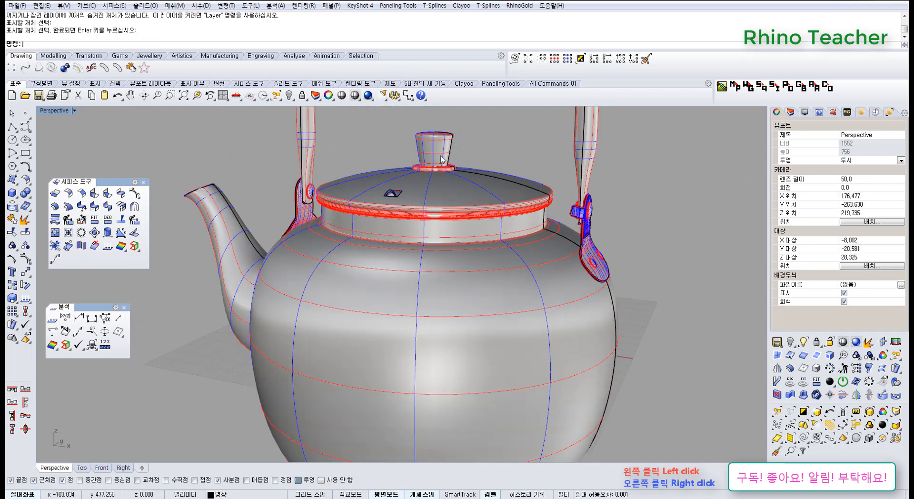
Step: Switch the perspective display to wireframe and select the keyhole-shaped outline curve, bringing it up in the Front view
right_click(355, 95)
right_drag(397, 226, 386, 197)
scroll(433, 276, up, 7)
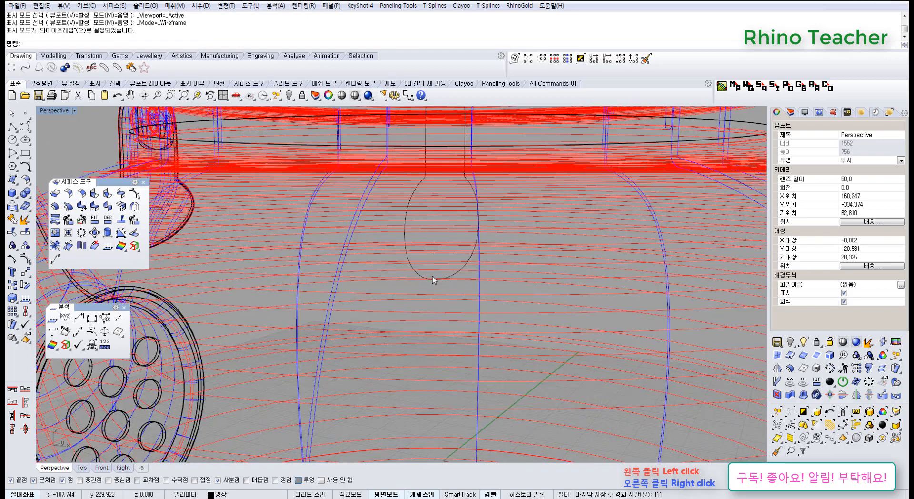
click(412, 270)
scroll(436, 263, down, 8)
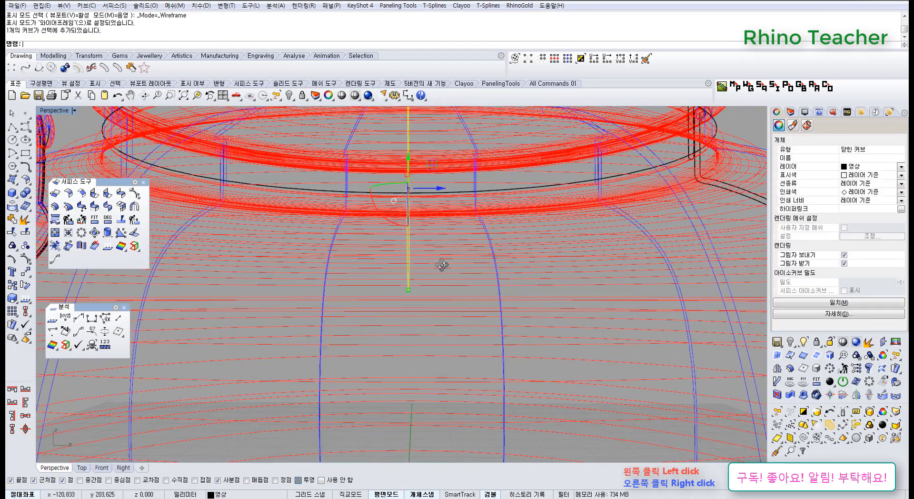
key(ctrl+F2)
scroll(475, 269, down, 5)
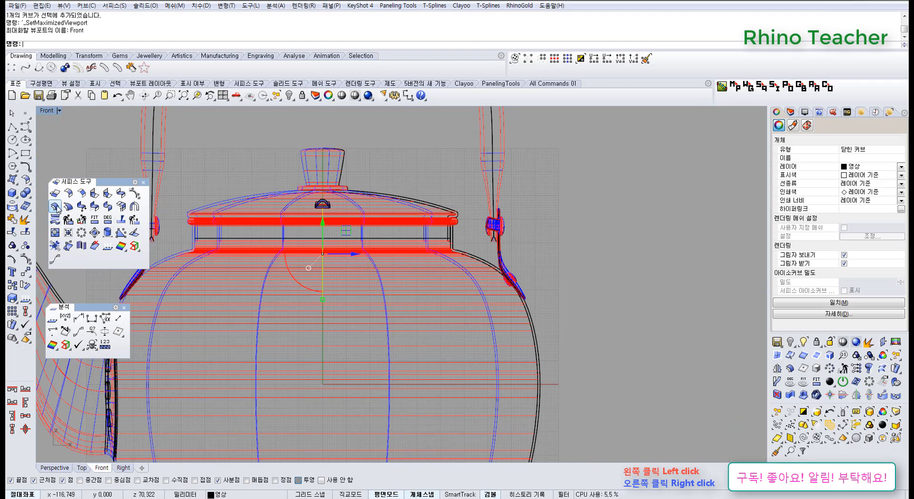
Step: Extrude the outline curve 1 mm to one side as a solid, with Both Sides set to No and Solid to Yes
click(14, 184)
click(54, 210)
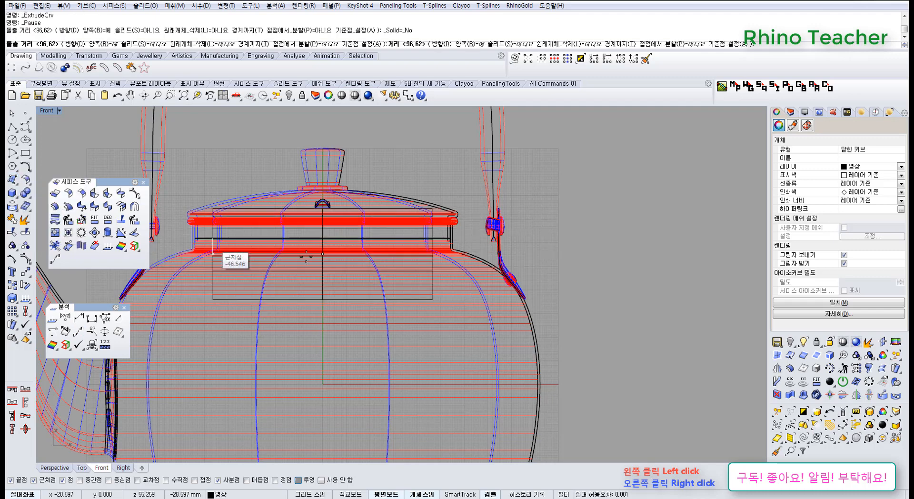
click(109, 44)
click(152, 44)
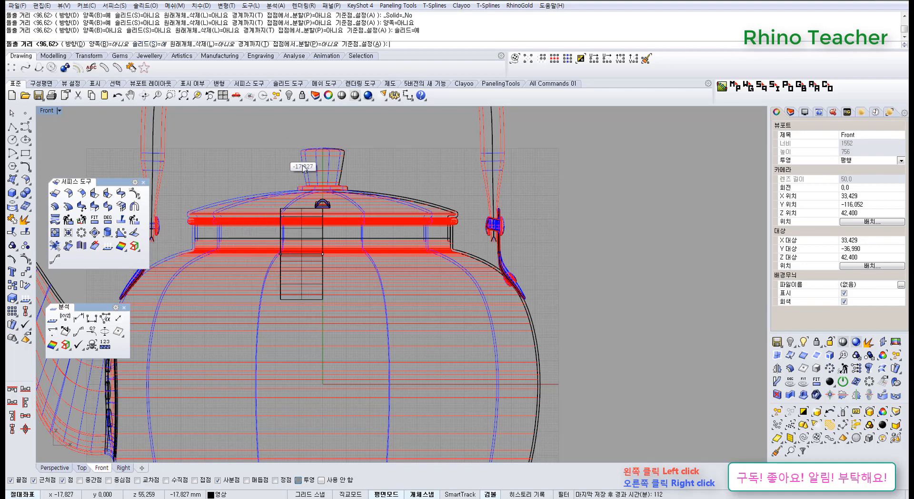
text(1)
key(Return)
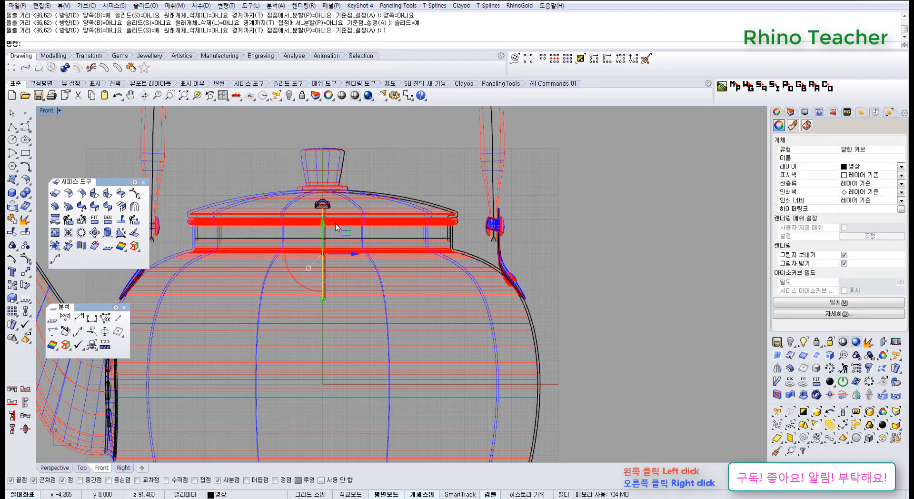
Step: Move the extruded bracket plate about 95.5 mm along X, clear of the existing handle bracket
scroll(328, 288, up, 3)
scroll(328, 287, up, 2)
click(319, 273)
scroll(321, 271, down, 6)
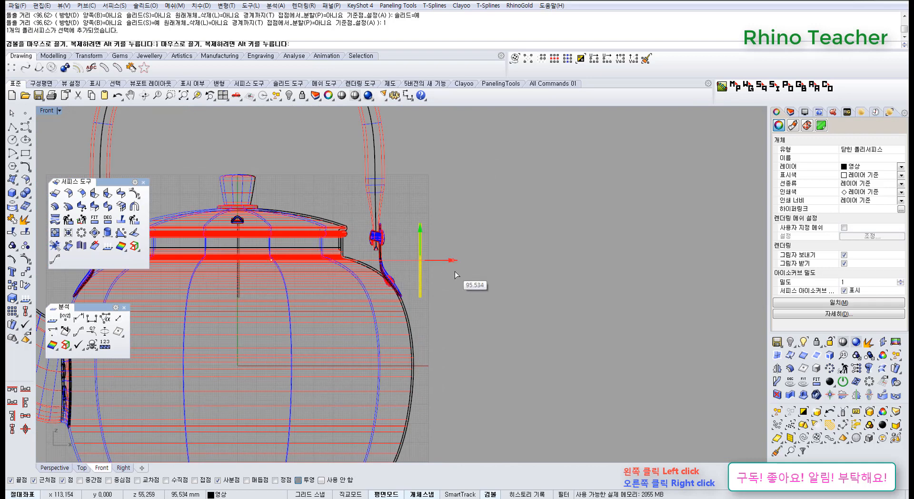
drag(455, 271, 455, 271)
scroll(423, 283, up, 5)
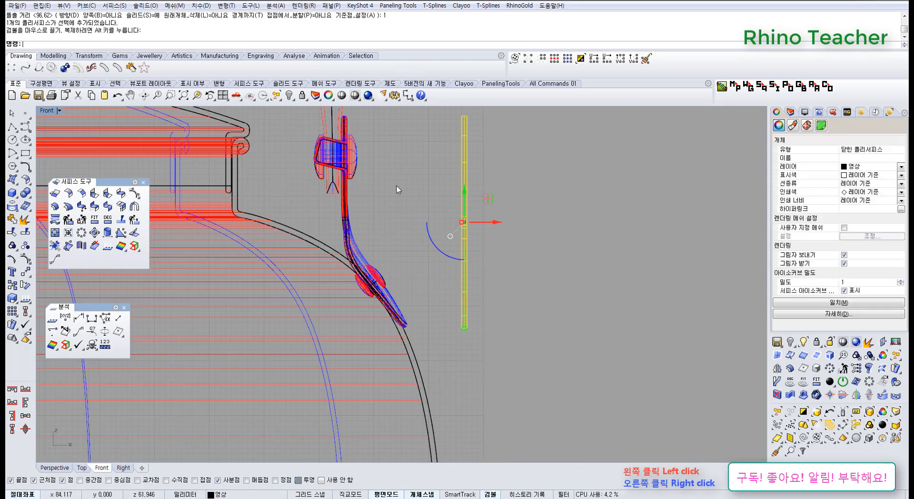
right_drag(398, 190, 343, 225)
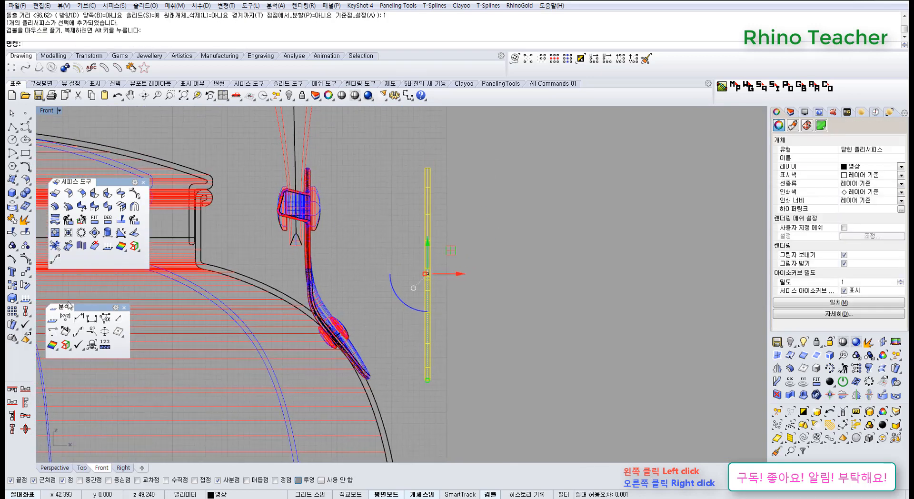
click(29, 276)
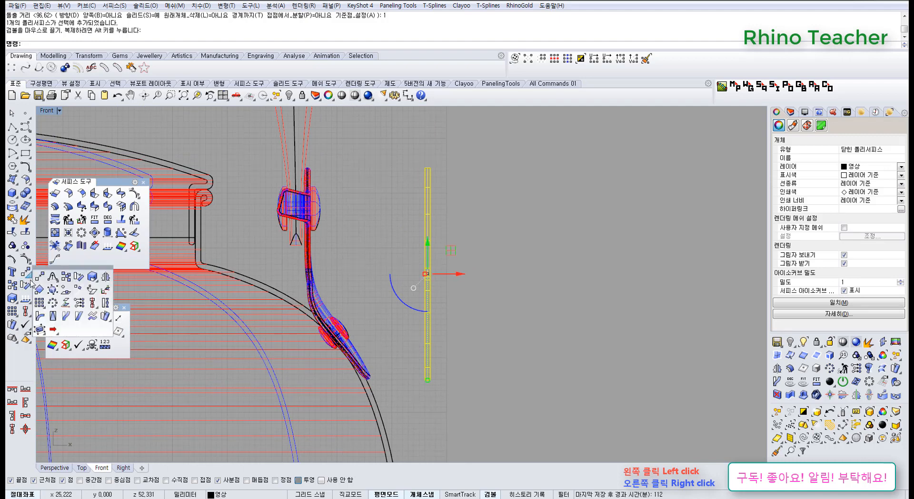
click(39, 329)
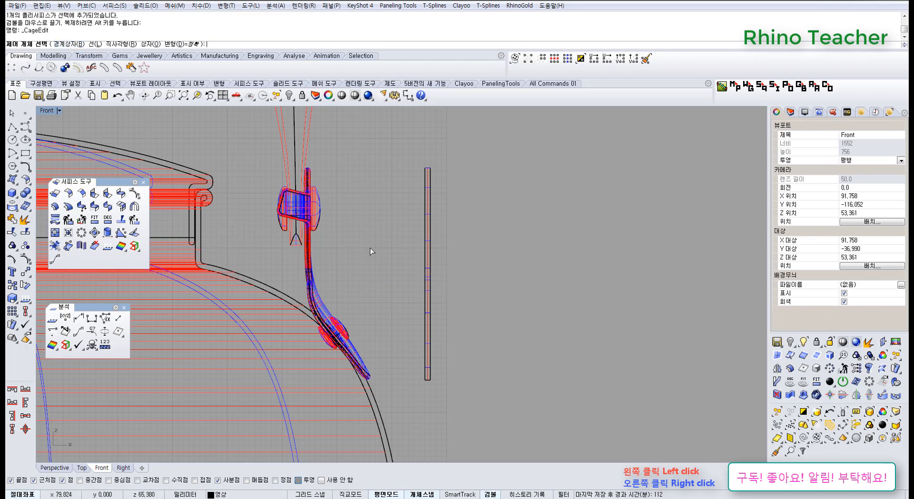
right_drag(404, 308, 373, 281)
scroll(373, 281, up, 6)
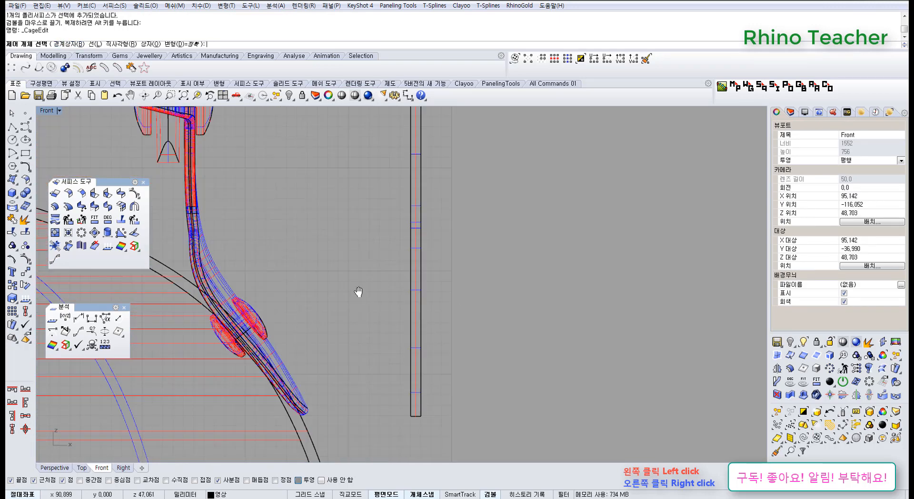
right_drag(381, 354, 353, 336)
scroll(353, 340, down, 5)
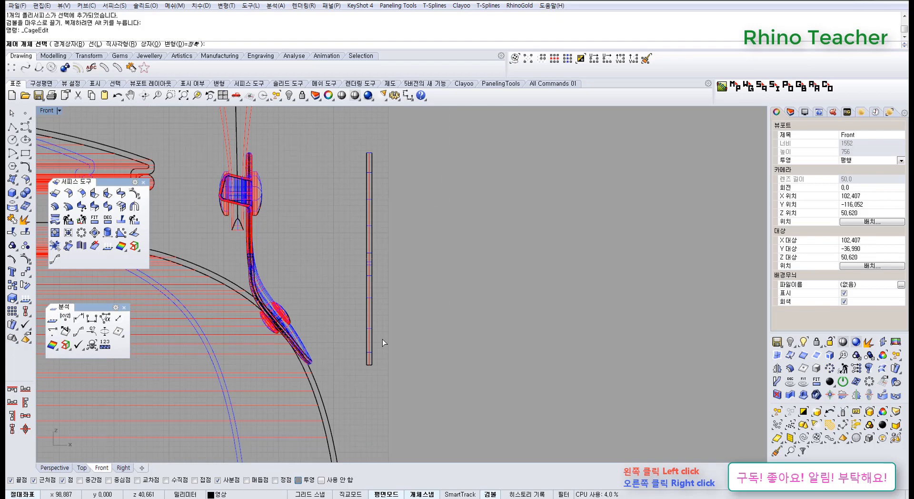
right_drag(319, 325, 387, 313)
click(319, 239)
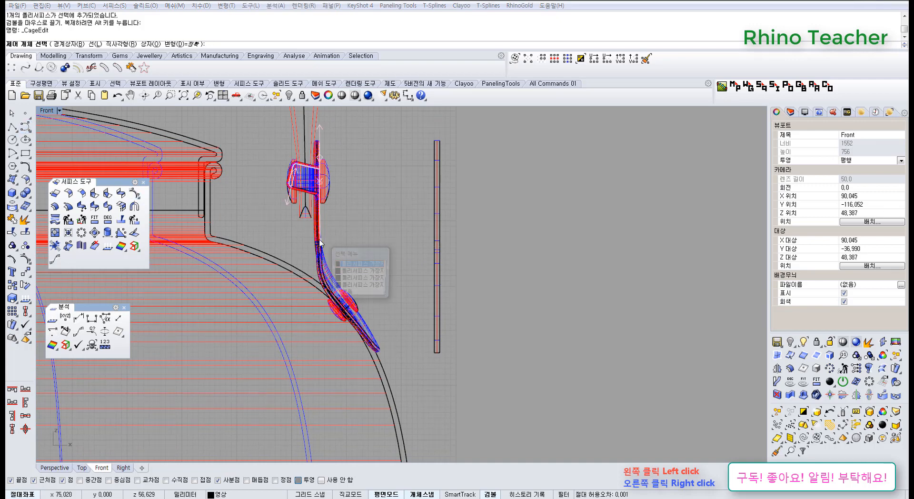
key(Escape)
Step: Delete the existing curved handle bracket polysurface, keeping its two rivets
click(319, 247)
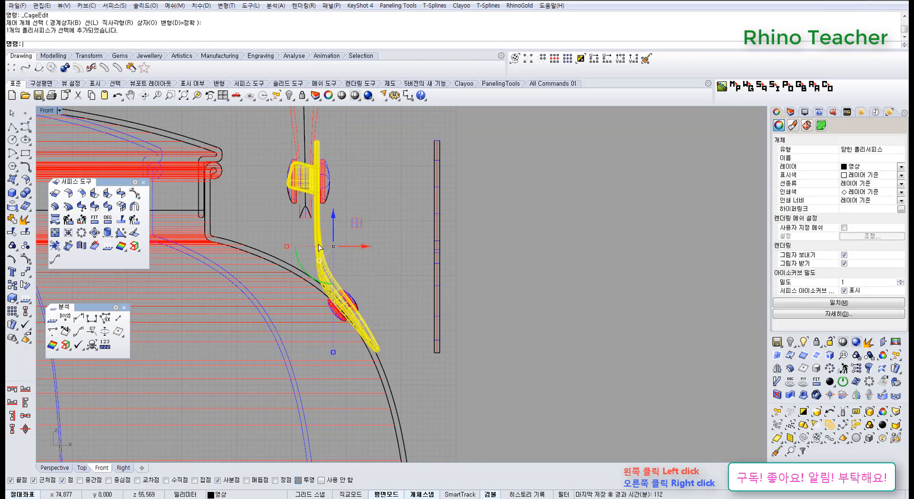
key(Delete)
right_drag(288, 252, 292, 243)
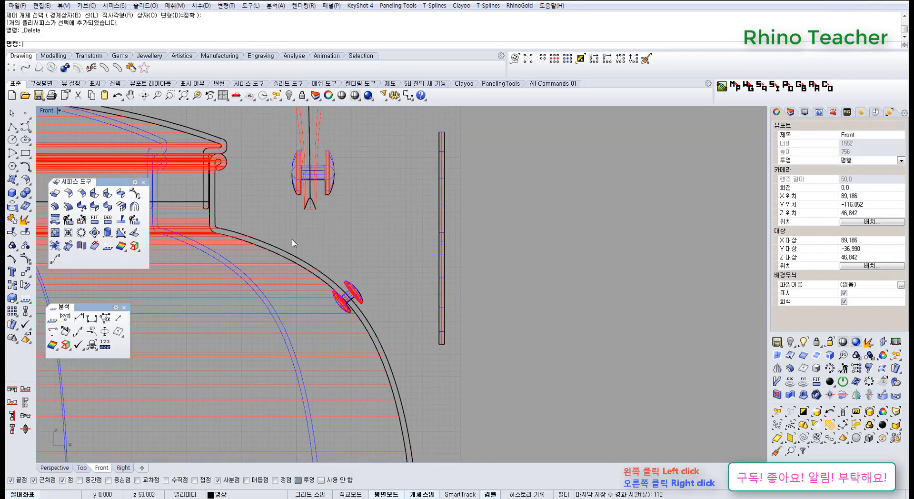
Step: Start a degree-3 control-point curve and turn on the 사진 01 layer to show the reference photo
click(21, 129)
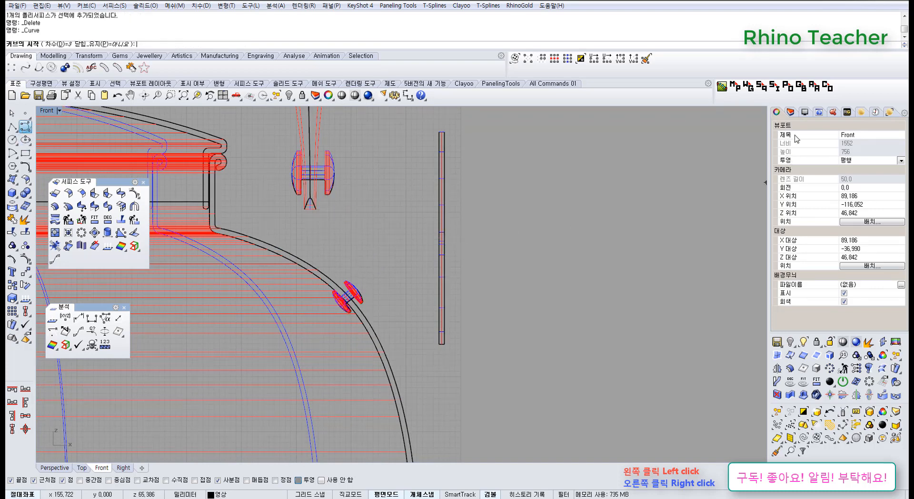
click(791, 112)
click(834, 190)
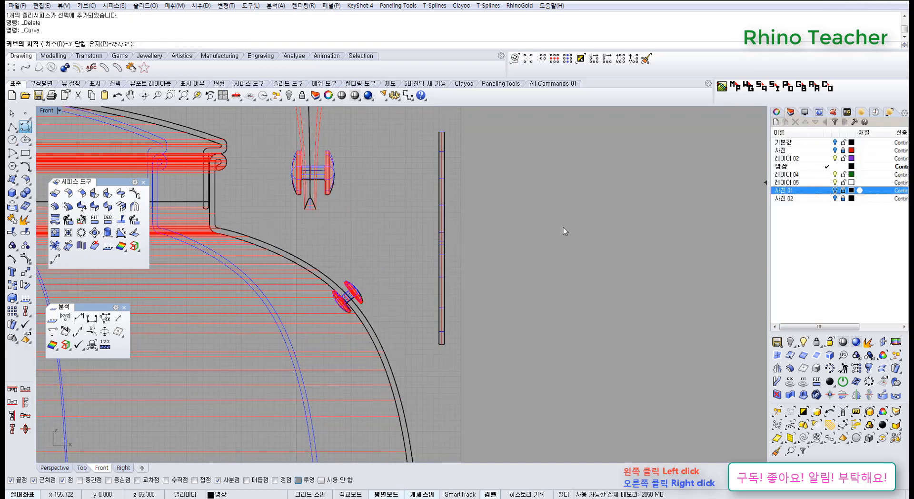
scroll(410, 286, up, 3)
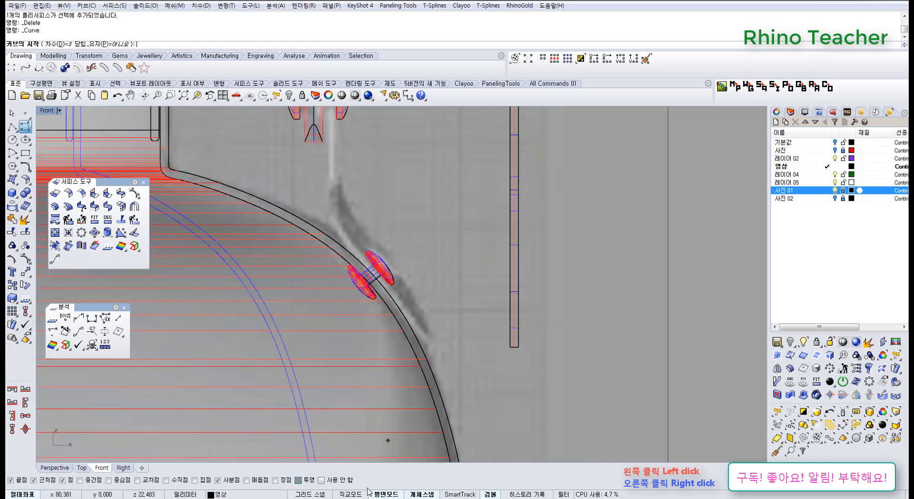
Step: Turn off object snaps and trace the bracket's side profile over the photo, from its lower tip up past the handle rivet
click(322, 480)
click(424, 339)
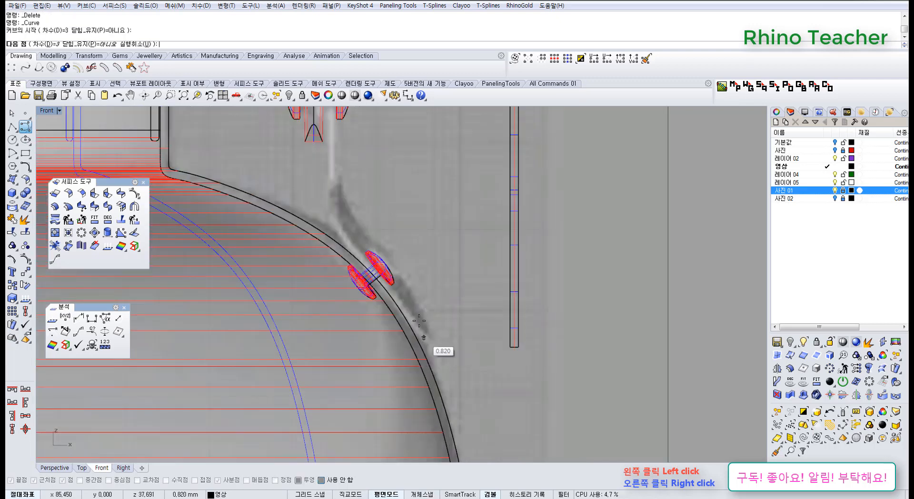
click(406, 301)
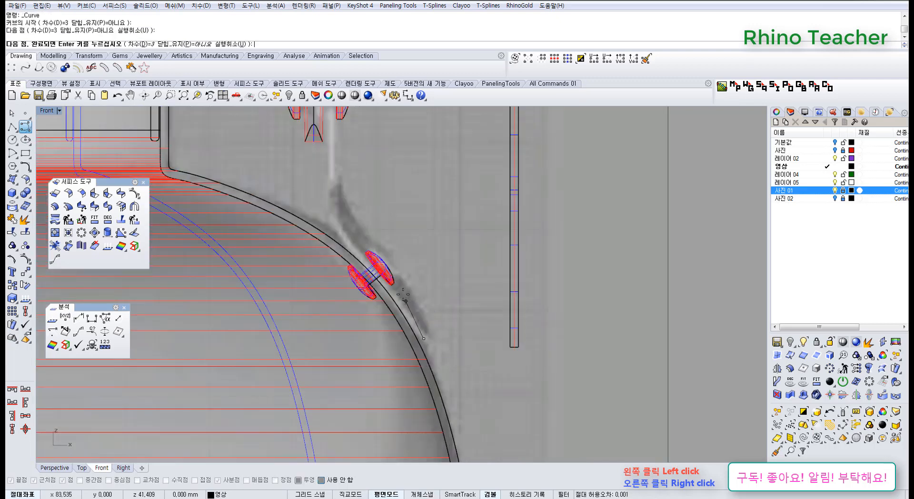
click(371, 260)
click(342, 234)
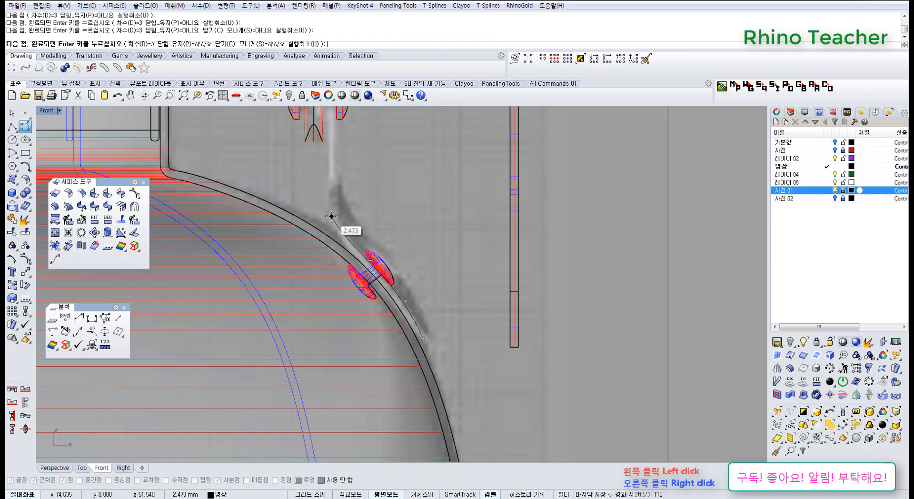
click(331, 217)
click(332, 196)
scroll(331, 196, down, 4)
right_drag(332, 191, 336, 257)
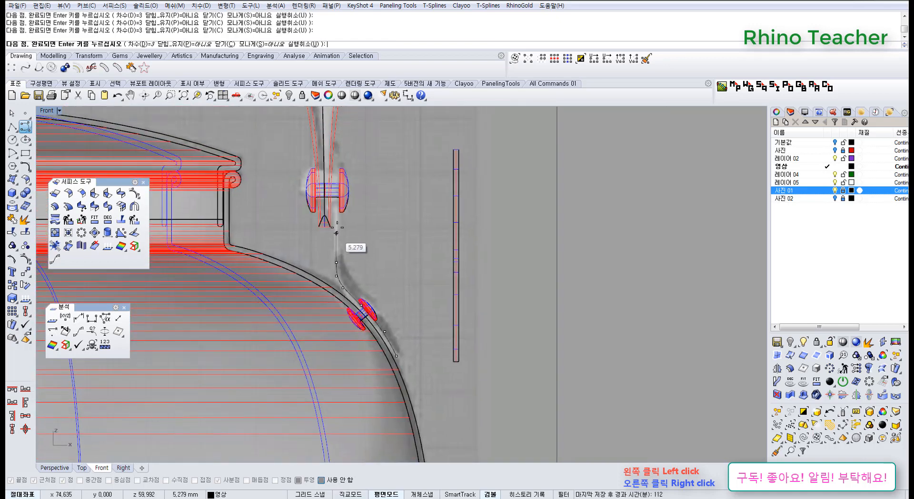
click(336, 224)
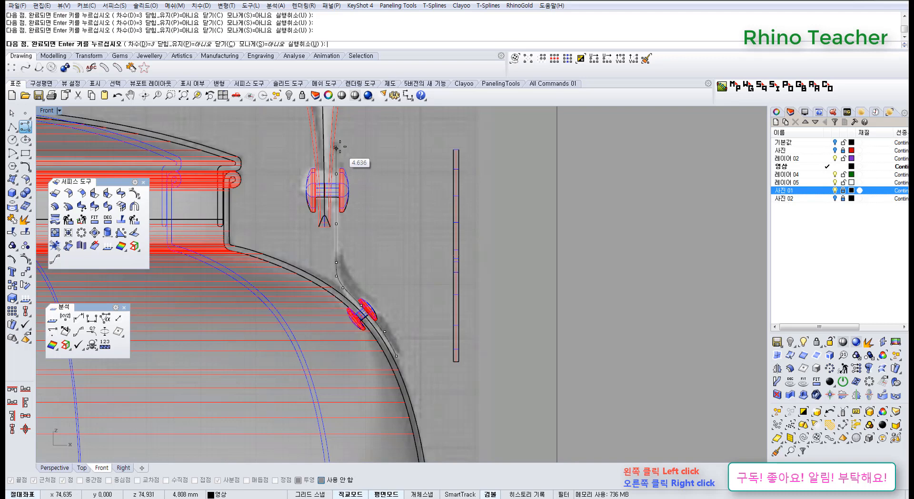
key(Return)
Step: Show the traced profile's control points, select its lower points to check the bend, and delete the curve
click(337, 265)
right_drag(354, 267, 337, 253)
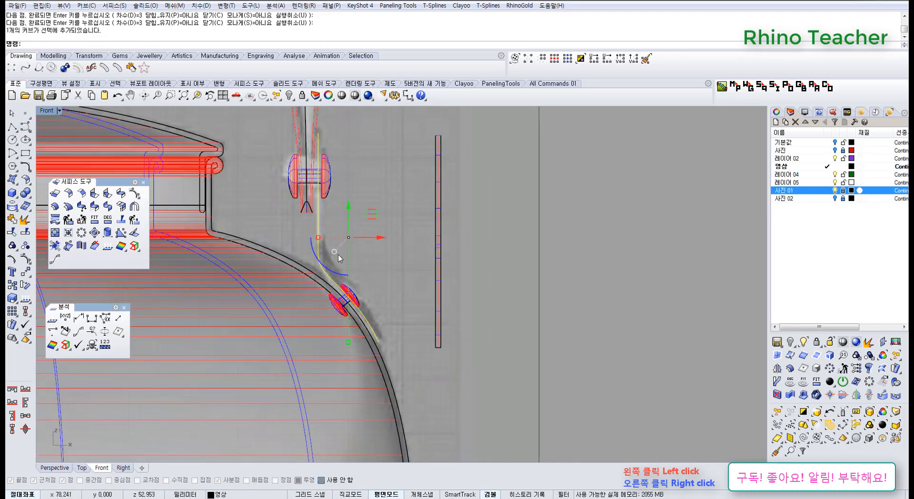
key(F11)
key(F10)
scroll(335, 270, up, 4)
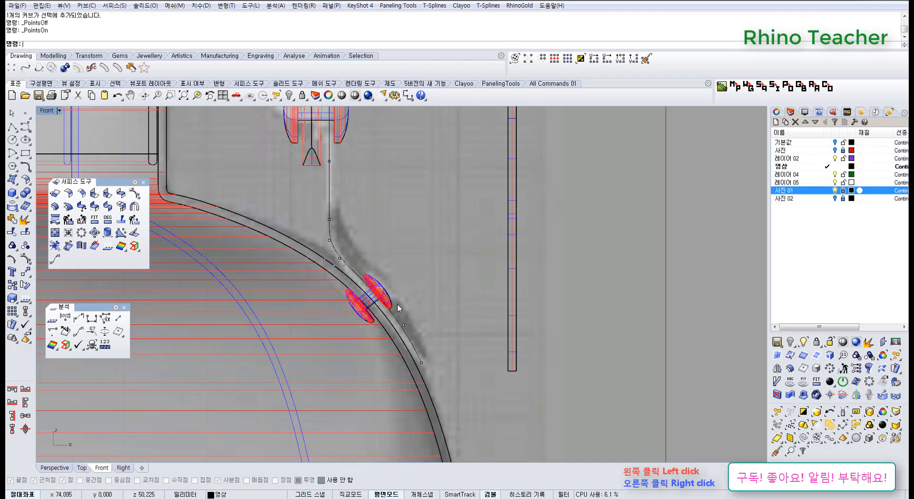
drag(325, 250, 460, 386)
right_drag(381, 284, 379, 316)
click(381, 269)
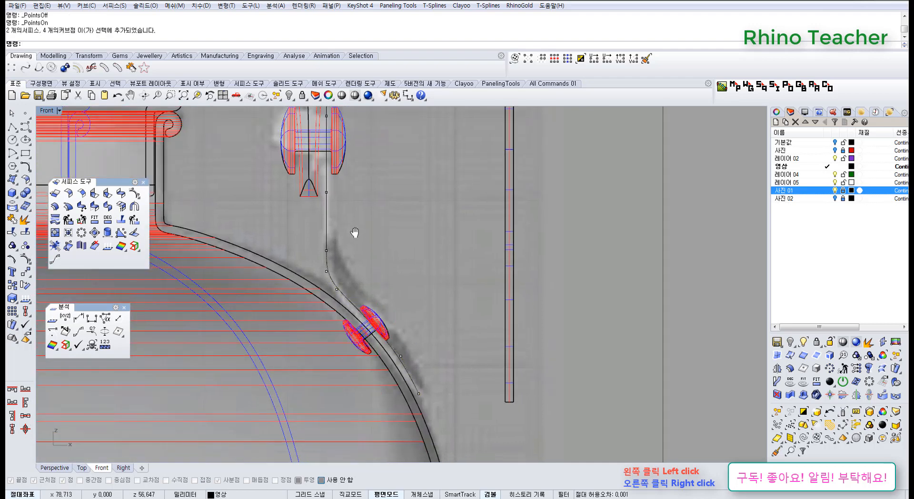
right_drag(354, 230, 353, 279)
drag(345, 285, 312, 269)
right_drag(368, 275, 313, 279)
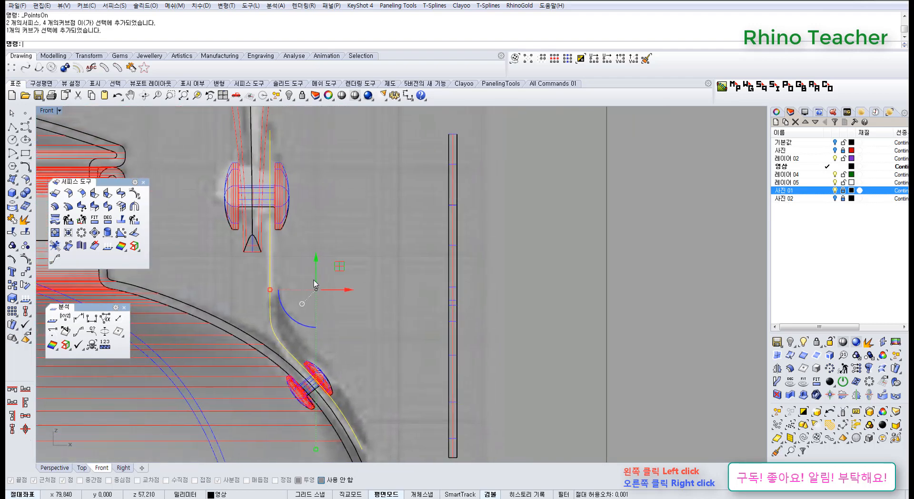
key(Delete)
Step: Select the flat bracket plate and examine it in perspective beside the kettle body
scroll(390, 276, down, 2)
right_drag(469, 301, 384, 292)
scroll(384, 293, down, 2)
drag(385, 292, 335, 280)
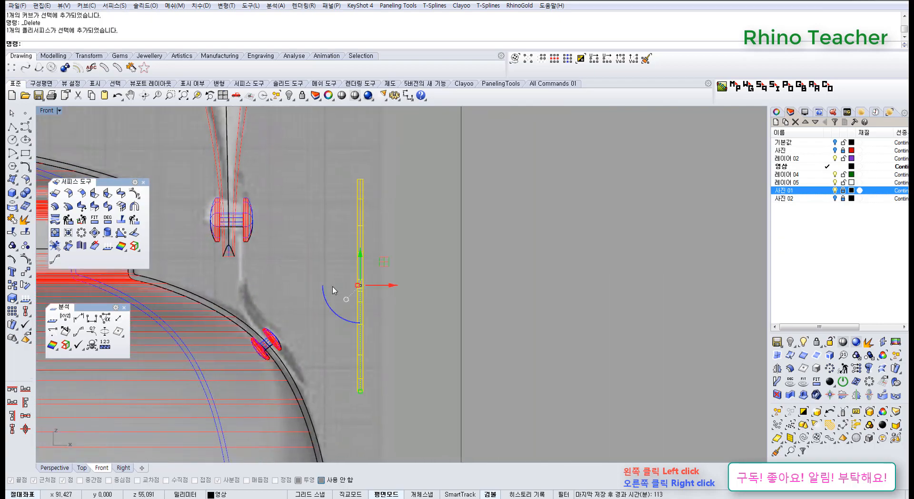
key(ctrl+F4)
right_drag(364, 296, 224, 296)
scroll(305, 296, down, 4)
right_drag(398, 303, 493, 305)
right_drag(574, 280, 442, 331)
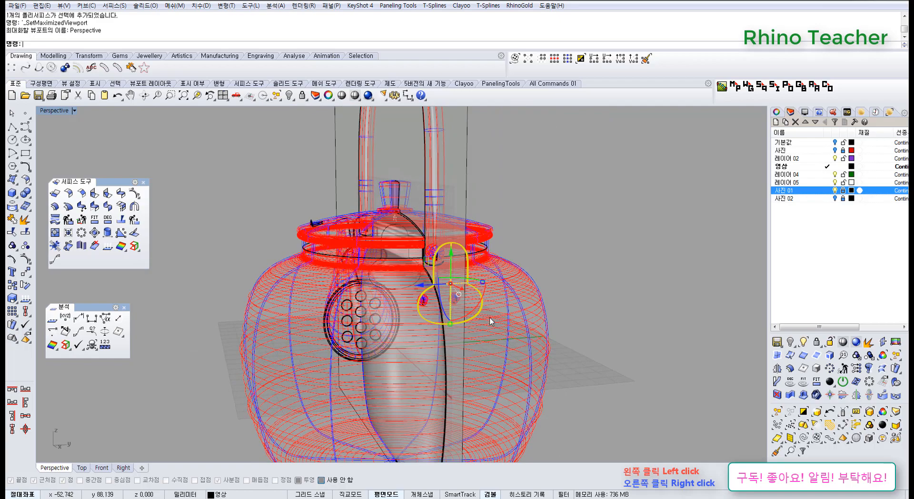
right_drag(509, 292, 464, 340)
Step: Compare the selected plate's placement with the bracket rivets in the top and perspective views
key(ctrl+F1)
scroll(524, 290, down, 8)
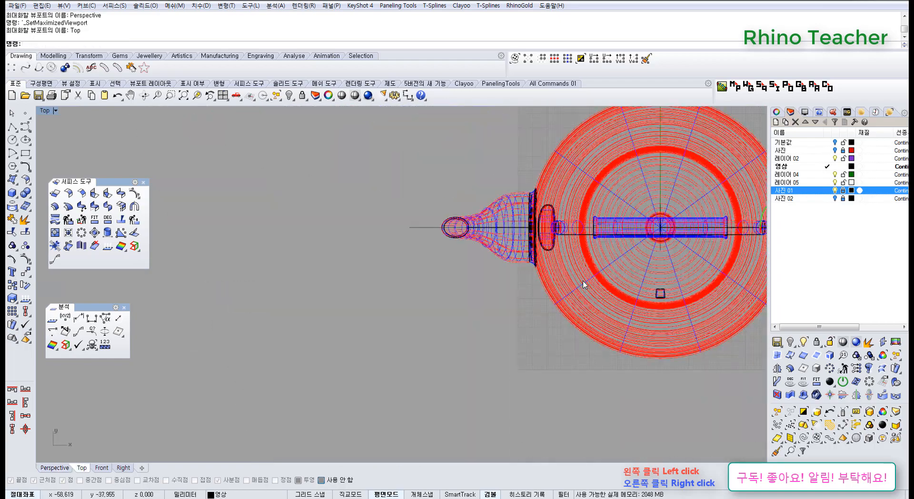
scroll(584, 285, down, 4)
right_drag(652, 276, 409, 275)
scroll(501, 263, up, 10)
scroll(436, 175, up, 5)
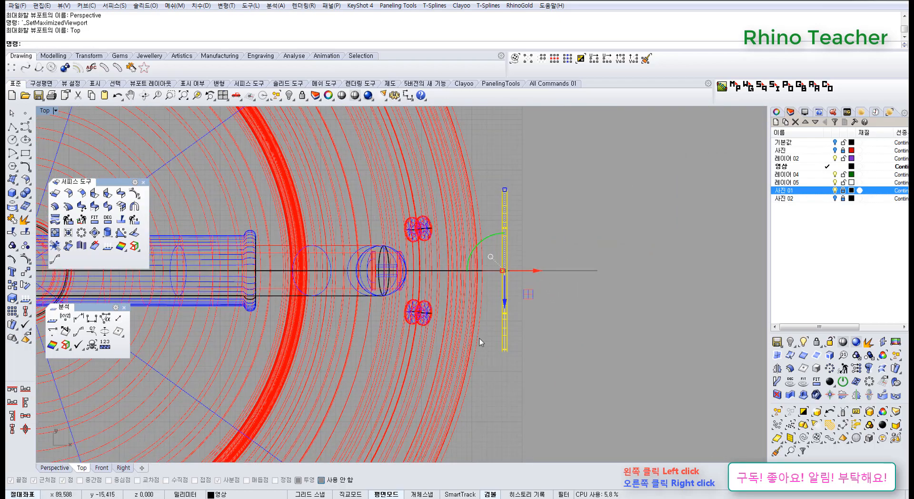
key(ctrl+F4)
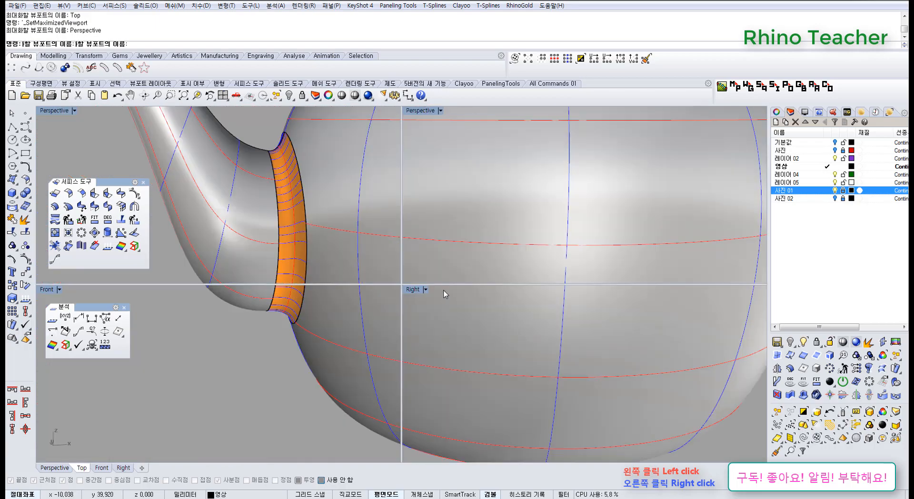
right_drag(455, 291, 575, 276)
scroll(576, 277, up, 6)
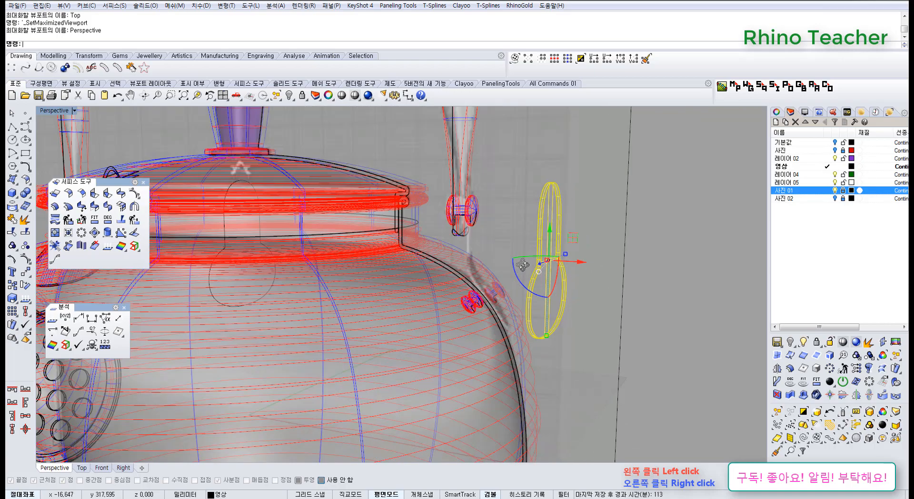
right_drag(523, 265, 538, 261)
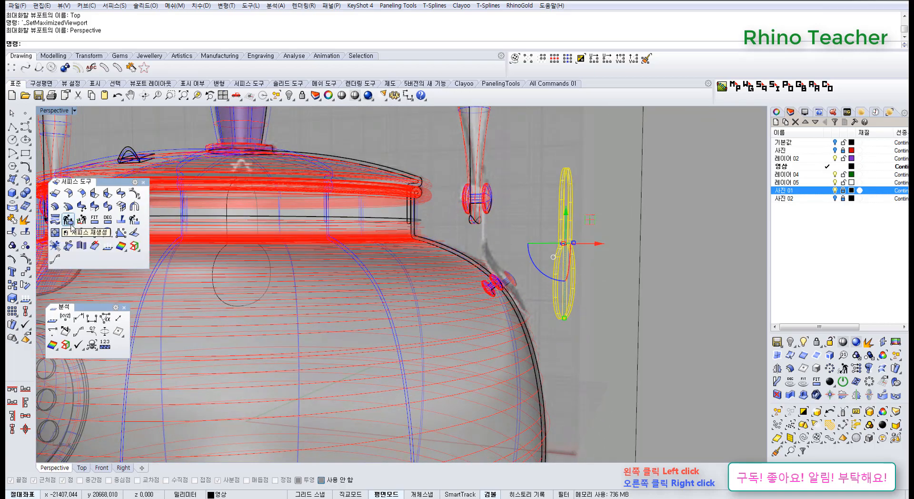
Step: Try Cage Edit on the flat plate with a bounding-box cage in world coordinates, 4 points and degree 3 in X, Y and Z
click(28, 274)
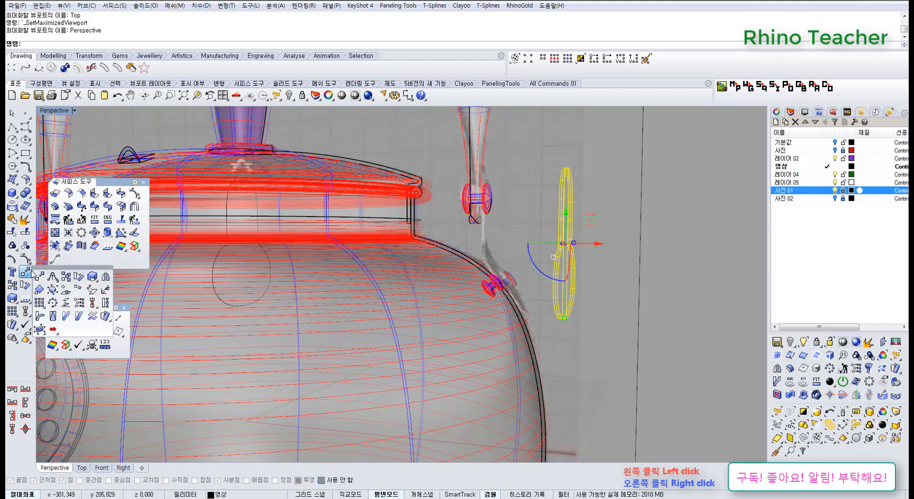
click(40, 329)
click(70, 45)
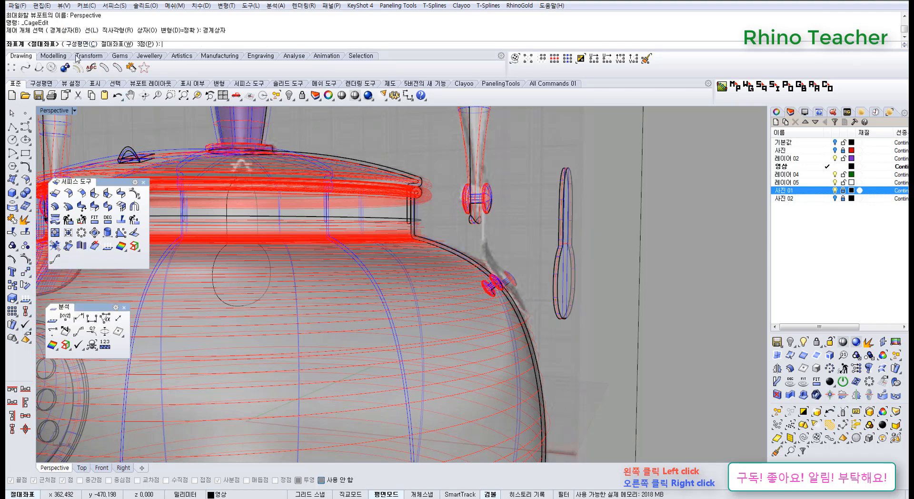
key(Return)
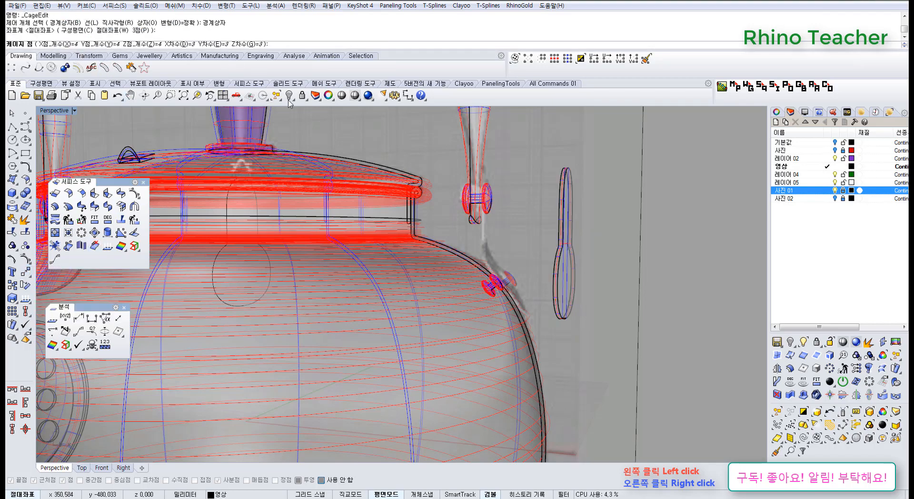
right_drag(294, 238, 393, 249)
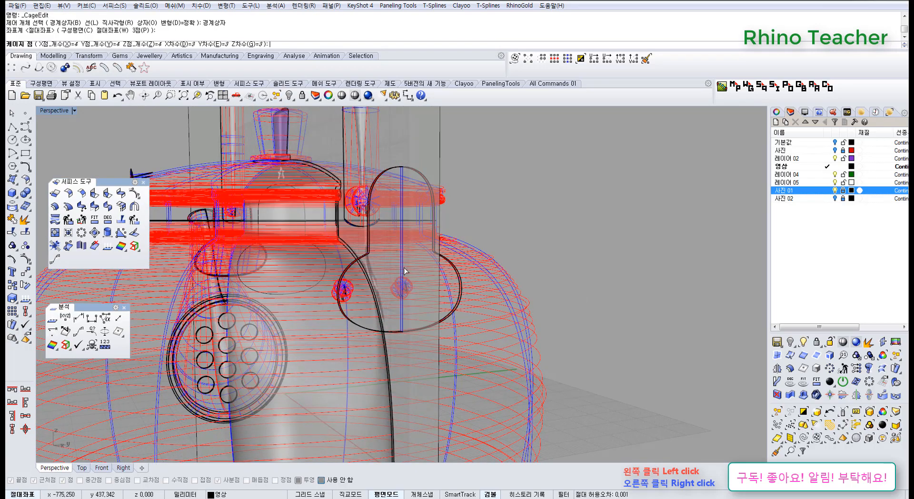
right_drag(364, 289, 478, 299)
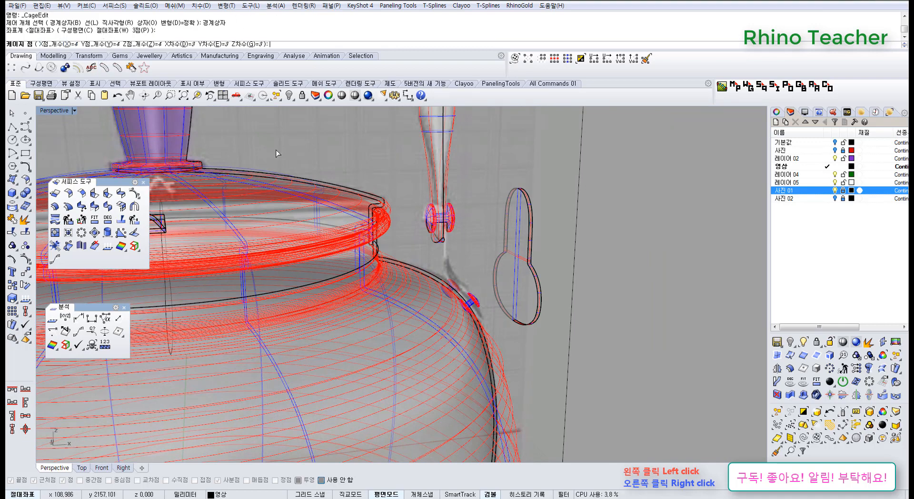
right_drag(460, 289, 399, 219)
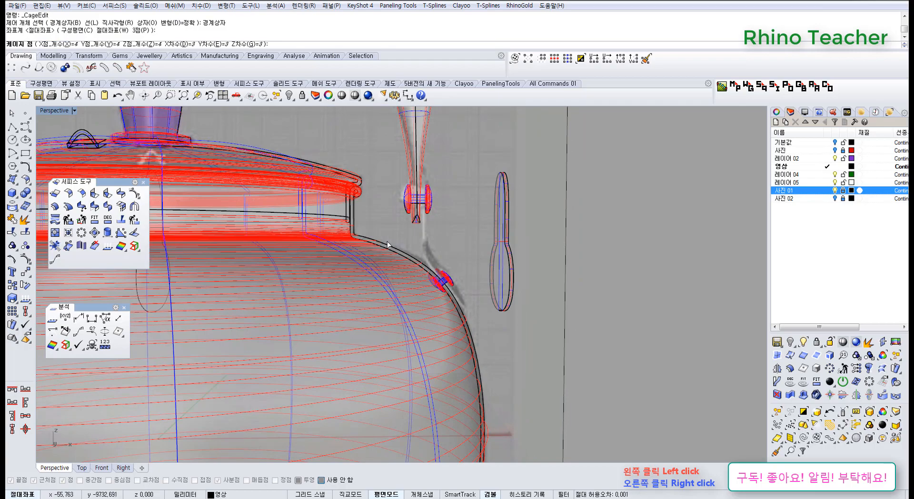
right_drag(388, 245, 513, 269)
scroll(521, 275, down, 2)
right_click(521, 275)
click(488, 236)
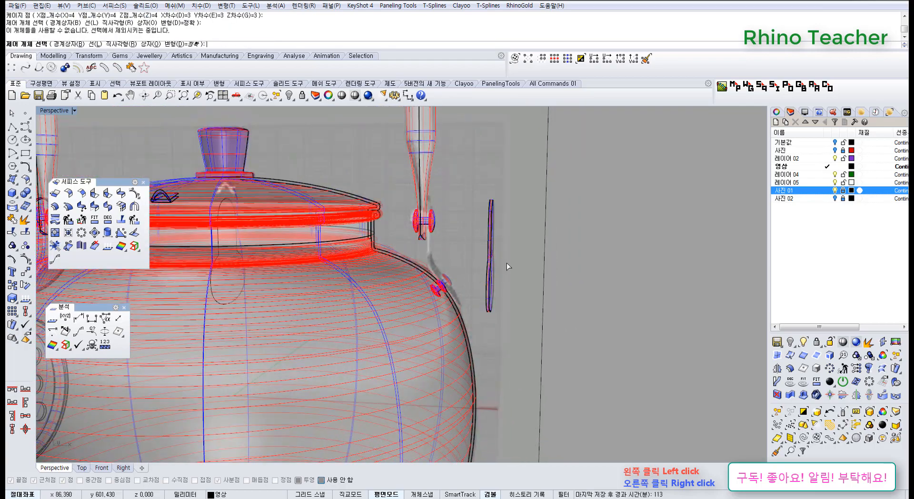
Step: Delete the flat bracket plate in the front view
key(ctrl+F2)
scroll(464, 270, down, 1)
drag(498, 291, 380, 245)
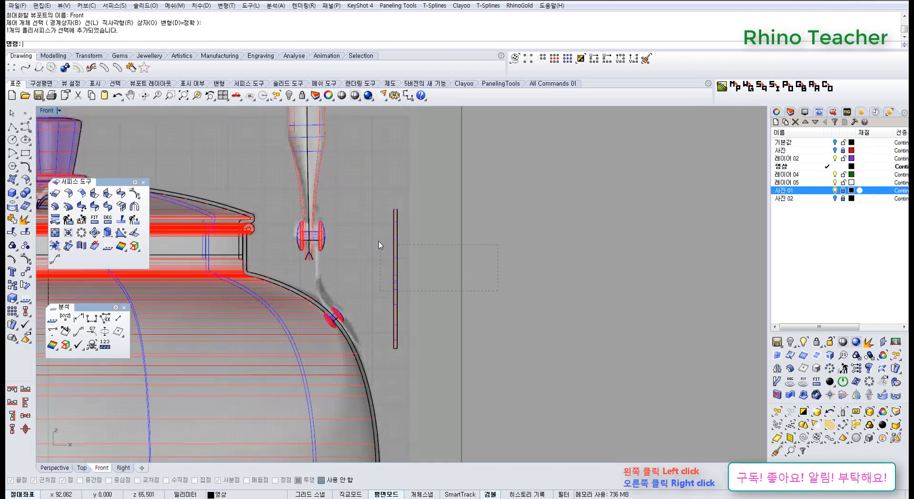
key(Delete)
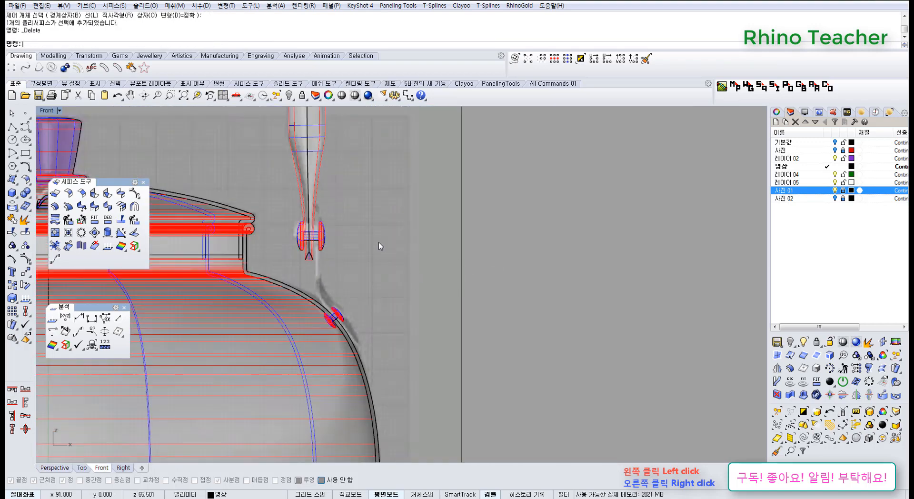
Step: Undo repeatedly past the profile curve and plate edits until the original curved handle bracket is restored
right_drag(379, 242, 348, 238)
key(ctrl+z)
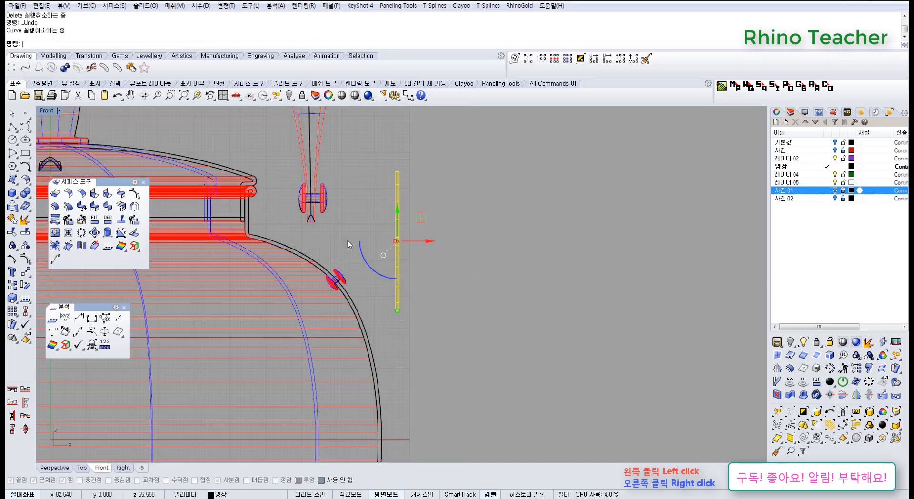
key(ctrl+z)
Step: Shade the perspective view and inspect the curved handle bracket and its rivets from several angles
key(ctrl+F4)
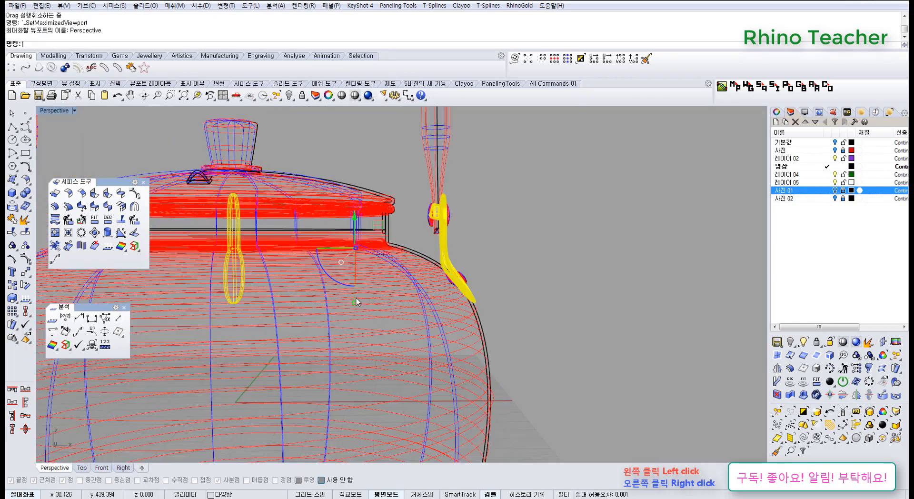
click(355, 95)
scroll(333, 273, up, 6)
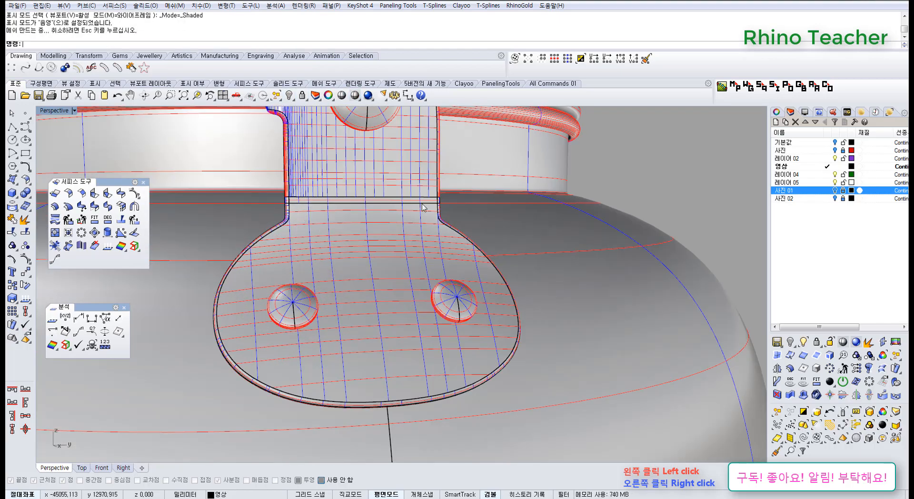
scroll(423, 207, down, 5)
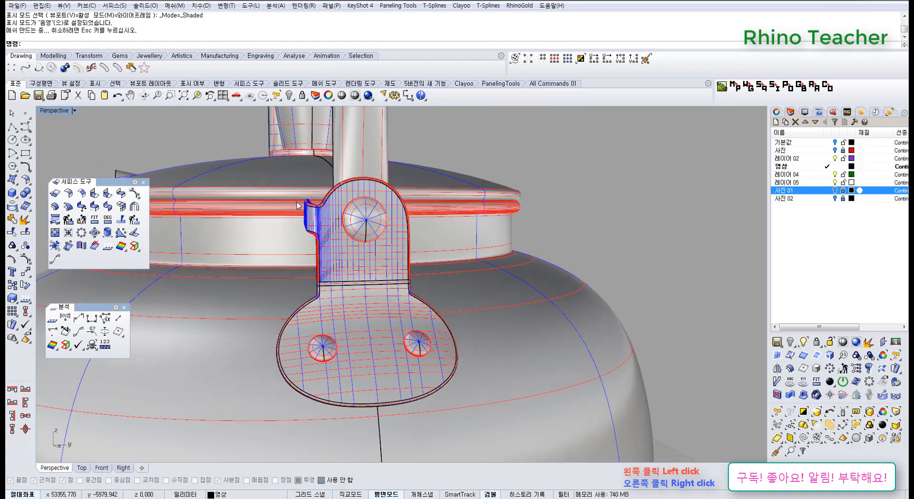
right_drag(299, 206, 414, 293)
scroll(341, 332, down, 3)
Step: Look through the hidden objects with Show Selected and leave without choosing any
middle_click(410, 287)
click(376, 262)
scroll(379, 266, down, 4)
scroll(419, 291, up, 8)
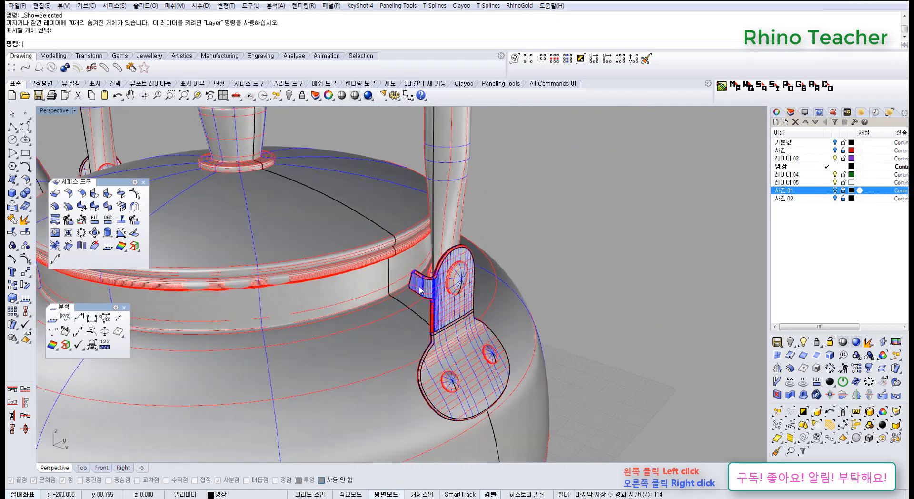
scroll(420, 291, down, 10)
right_drag(409, 281, 358, 97)
scroll(349, 289, up, 10)
middle_click(336, 272)
click(303, 248)
scroll(336, 254, down, 8)
scroll(381, 240, down, 3)
key(Escape)
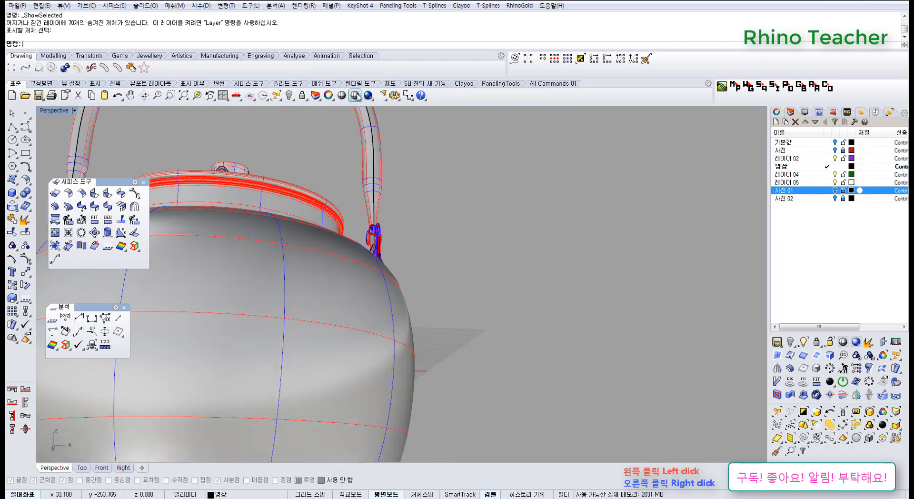
Step: Set the perspective view to wireframe display and bring the whole kettle into view
click(356, 96)
scroll(404, 241, down, 4)
shift+right_drag(314, 296, 587, 288)
Step: Try turning on the 기본값 layer, undo the visibility change, and window-select the kettle before clearing the selection
click(835, 142)
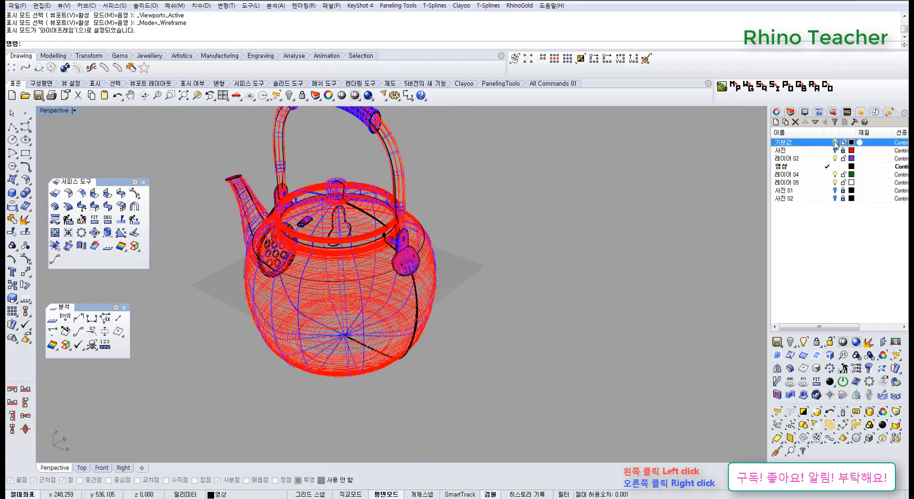
right_drag(452, 263, 468, 274)
key(ctrl+z)
scroll(479, 238, down, 5)
drag(483, 217, 344, 307)
click(535, 270)
right_drag(461, 267, 465, 247)
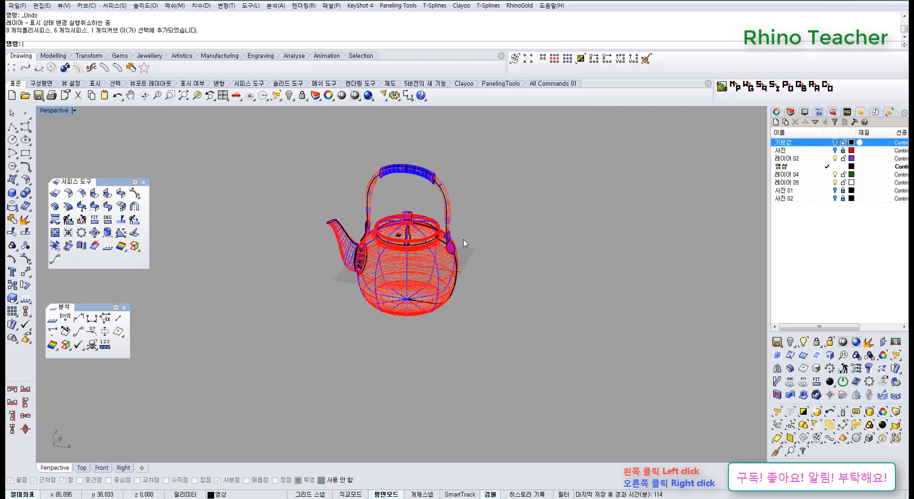
Step: Turn on the 기본값 layer and restore the hidden flat bracket outline curve with Show Selected
click(834, 144)
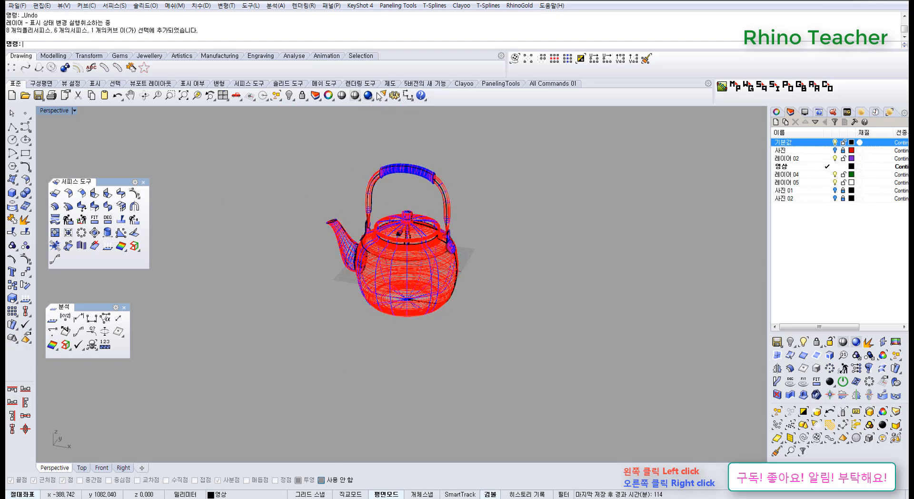
middle_click(346, 152)
click(313, 128)
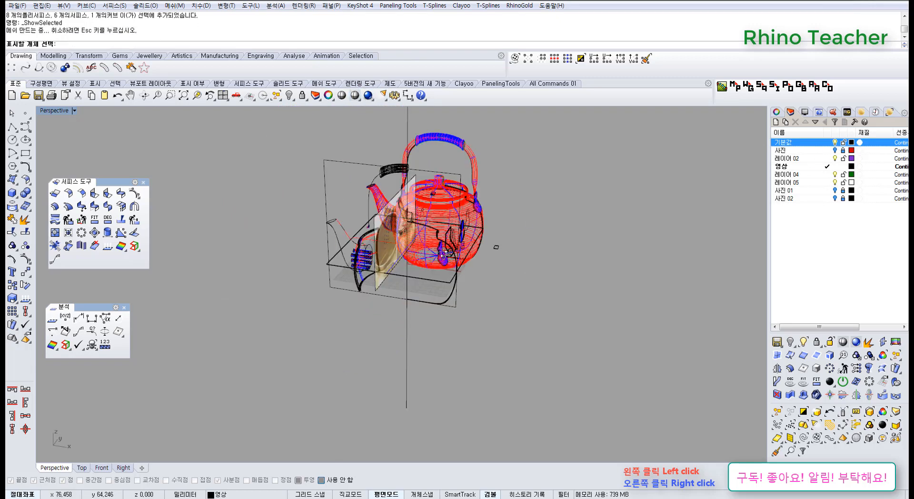
right_drag(464, 264, 430, 258)
scroll(429, 257, up, 2)
scroll(429, 257, up, 10)
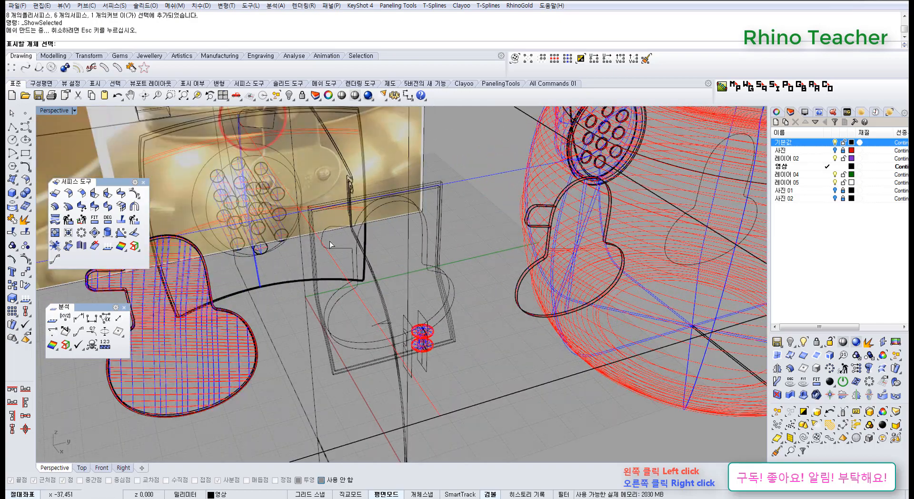
click(332, 246)
right_click(331, 246)
scroll(332, 247, down, 7)
scroll(332, 247, up, 7)
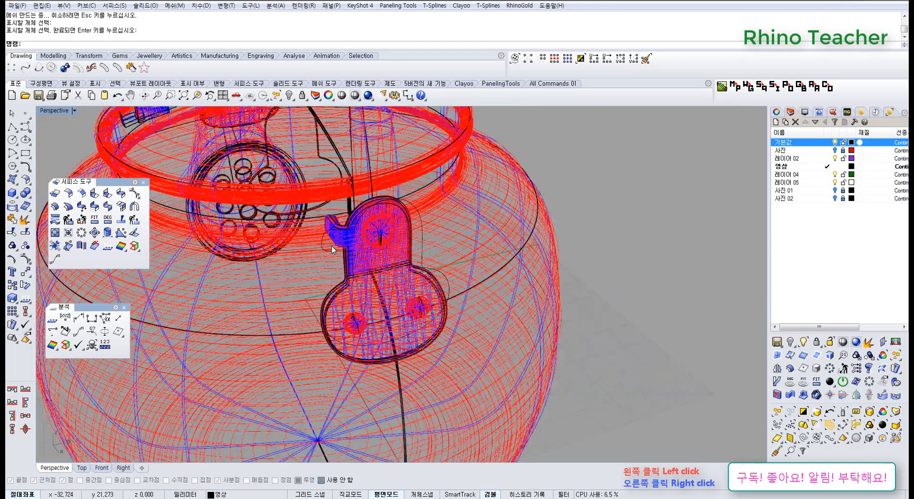
scroll(331, 247, up, 4)
Step: Copy the flat bracket outline curve to the 영상 layer and turn off the 기본값 layer
click(317, 251)
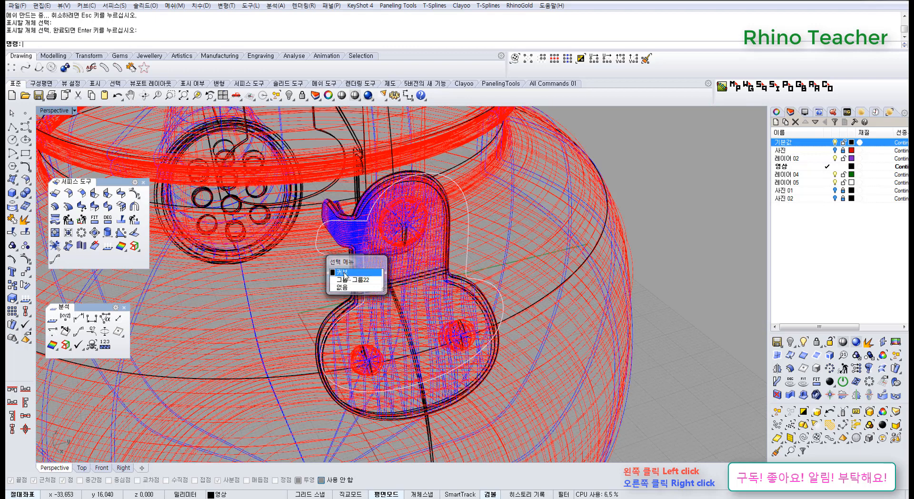
click(345, 275)
key(ctrl+c)
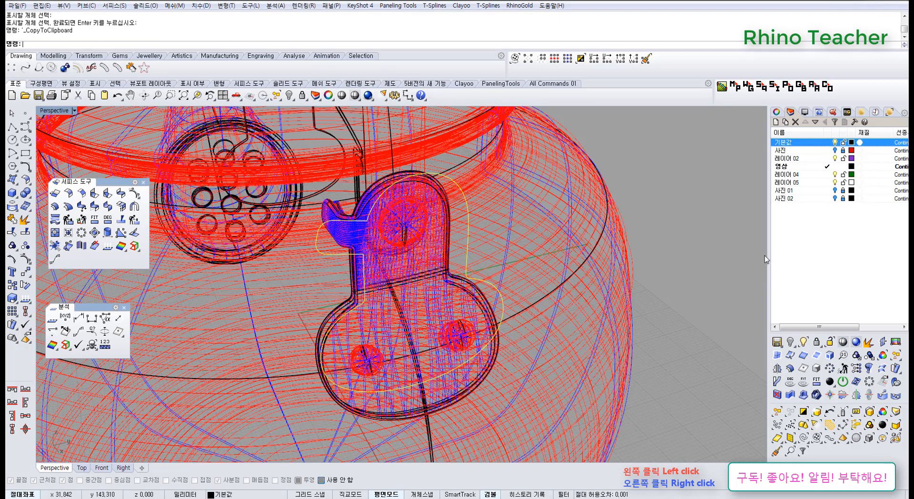
right_click(802, 167)
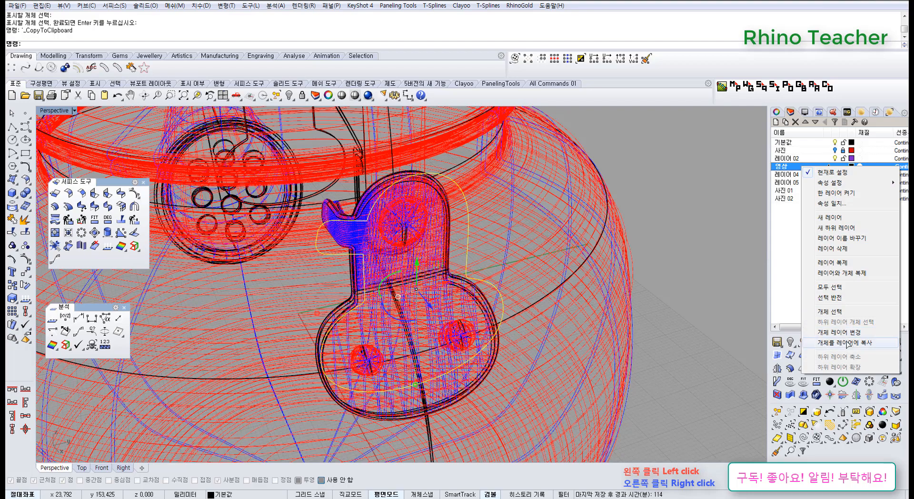
click(847, 342)
click(836, 143)
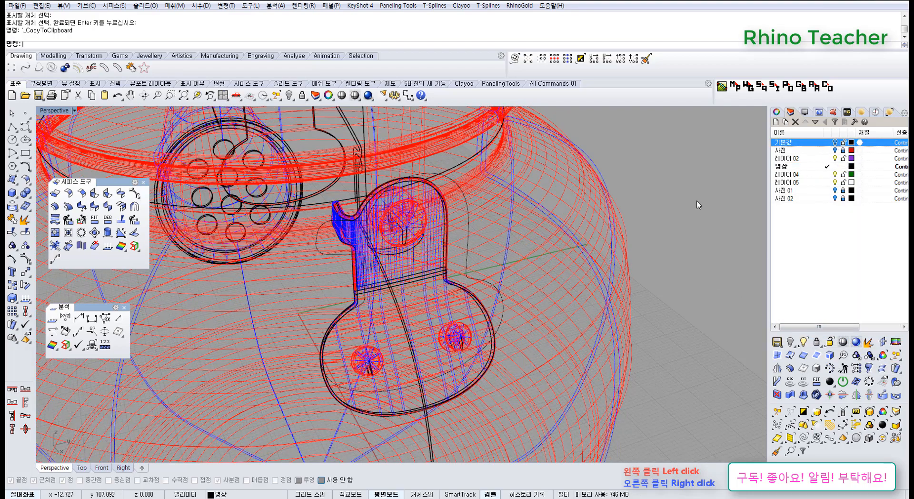
Step: Select the copied outline curve and move it horizontally away from the kettle in the Front view
right_drag(574, 221, 625, 240)
scroll(624, 210, down, 5)
click(655, 165)
key(F4)
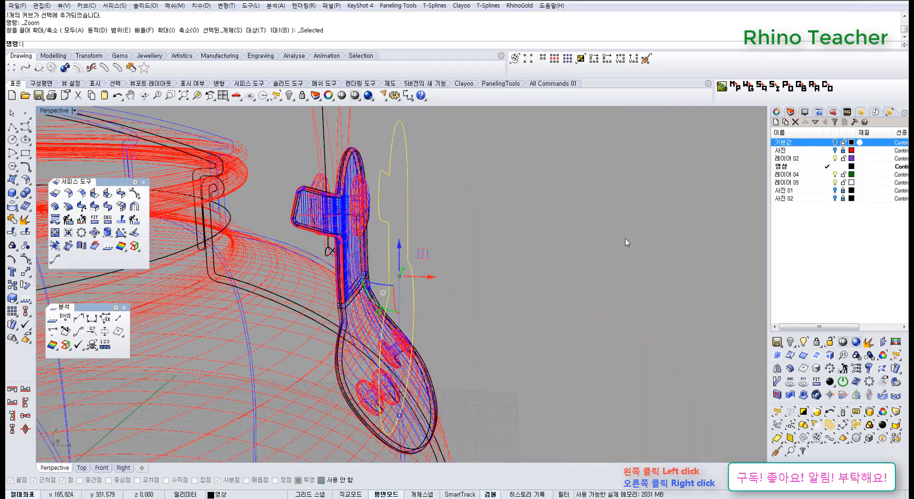
key(ctrl+F2)
scroll(363, 273, up, 3)
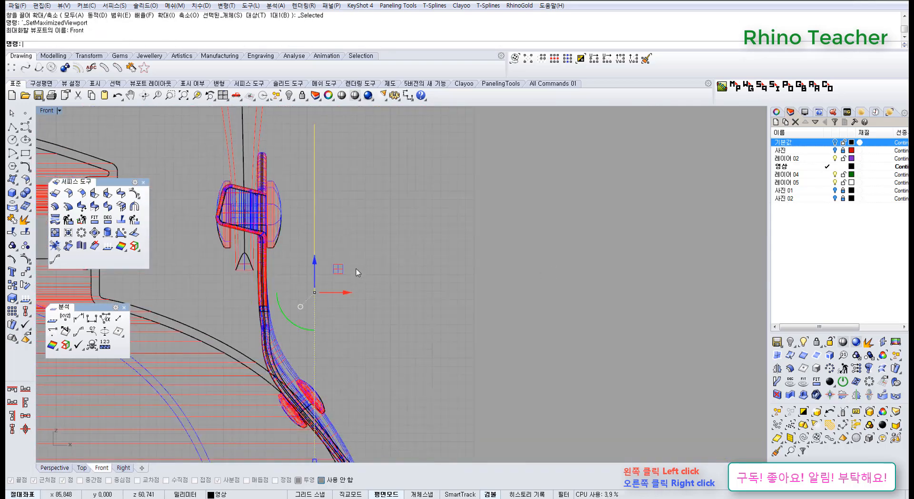
scroll(356, 268, up, 3)
drag(332, 263, 432, 287)
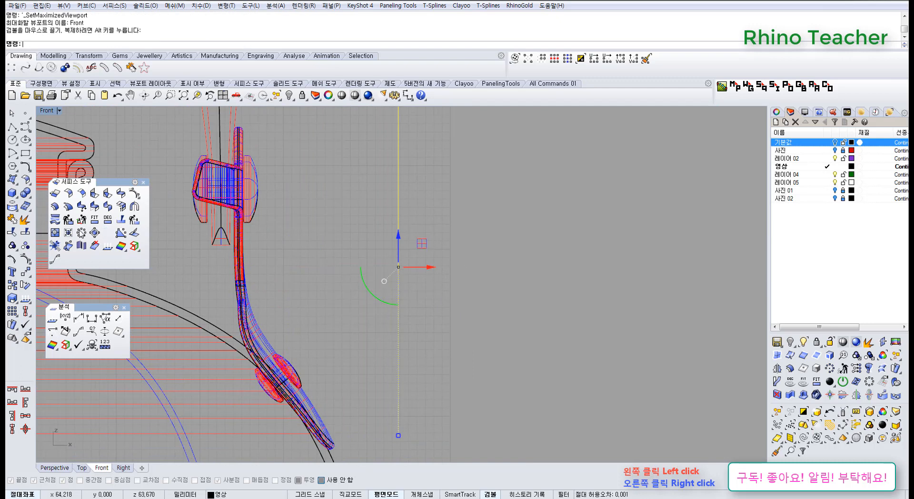
Step: Extrude the outline curve 1 mm as a solid plate and delete the source curve
click(12, 180)
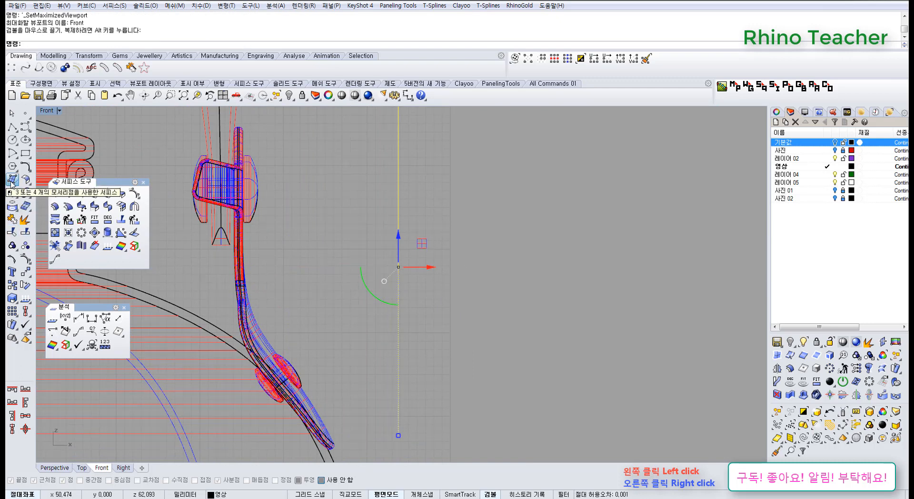
click(53, 210)
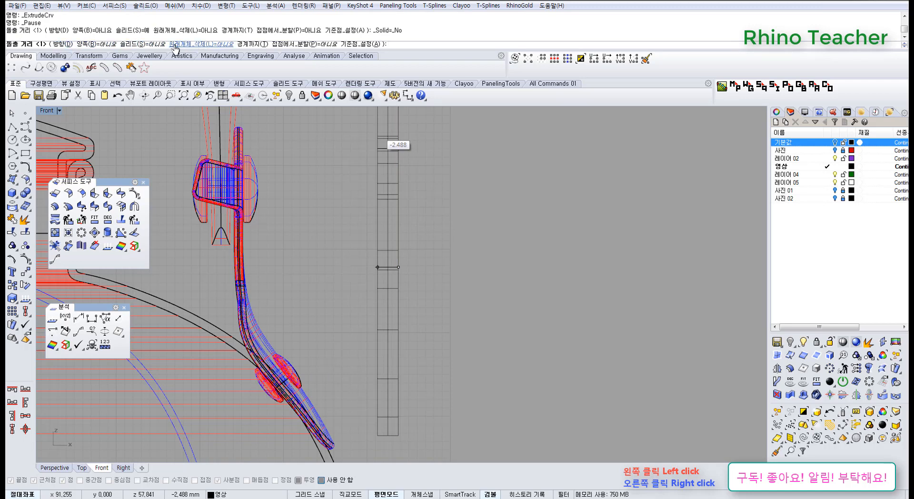
click(138, 44)
key(Return)
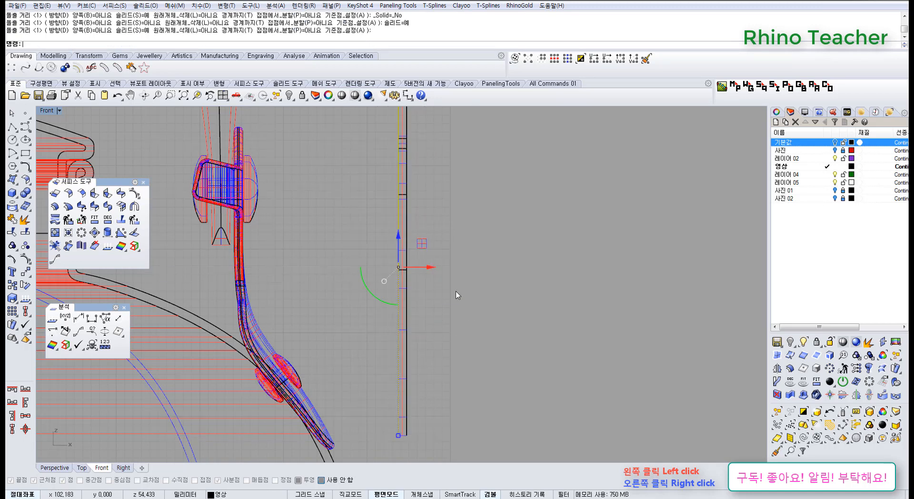
key(Delete)
Step: Select the extruded flat plate and move it sideways, clear of the kettle body, in the perspective view
right_drag(421, 292, 397, 312)
click(379, 297)
scroll(392, 245, down, 4)
right_drag(391, 245, 321, 231)
key(ctrl+F4)
right_drag(375, 275, 250, 305)
drag(384, 302, 214, 304)
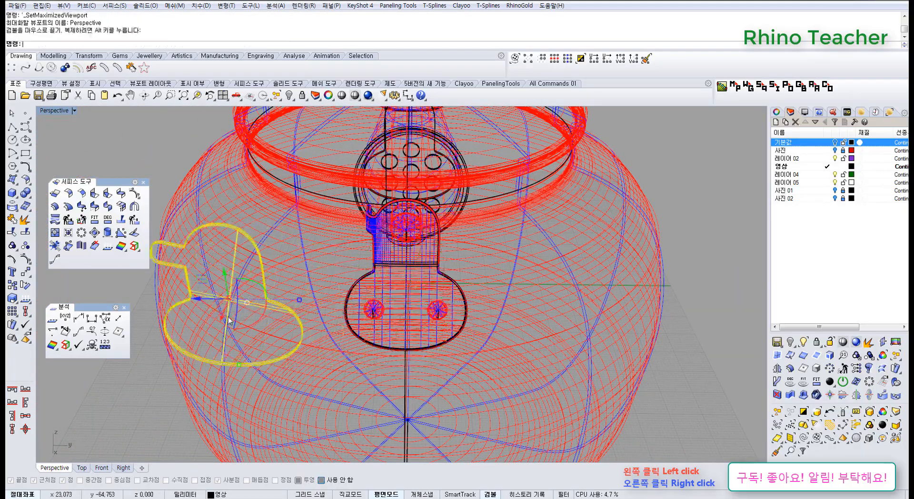
shift+right_drag(228, 314, 413, 334)
drag(393, 323, 184, 316)
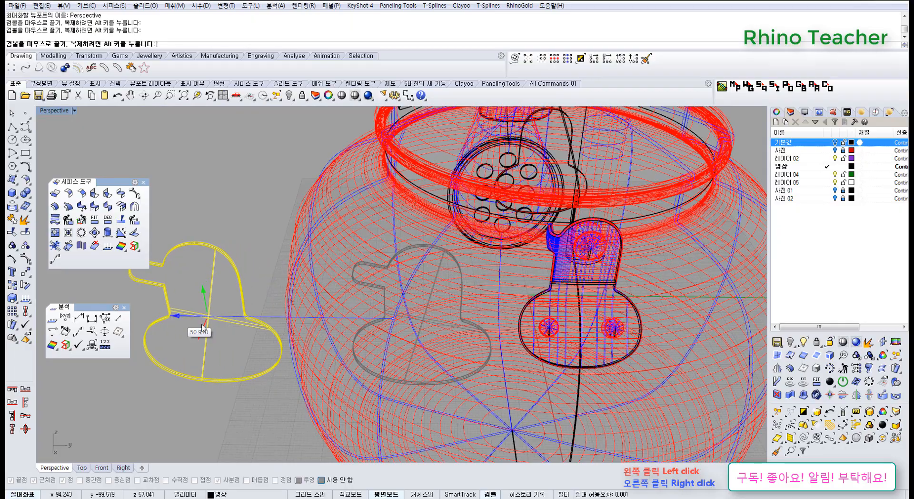
Step: Start CageEdit on the flat plate using a bounding box as the control object
right_drag(184, 316, 411, 229)
key(ctrl+F1)
scroll(414, 365, down, 13)
scroll(433, 357, up, 8)
click(484, 362)
scroll(412, 349, up, 6)
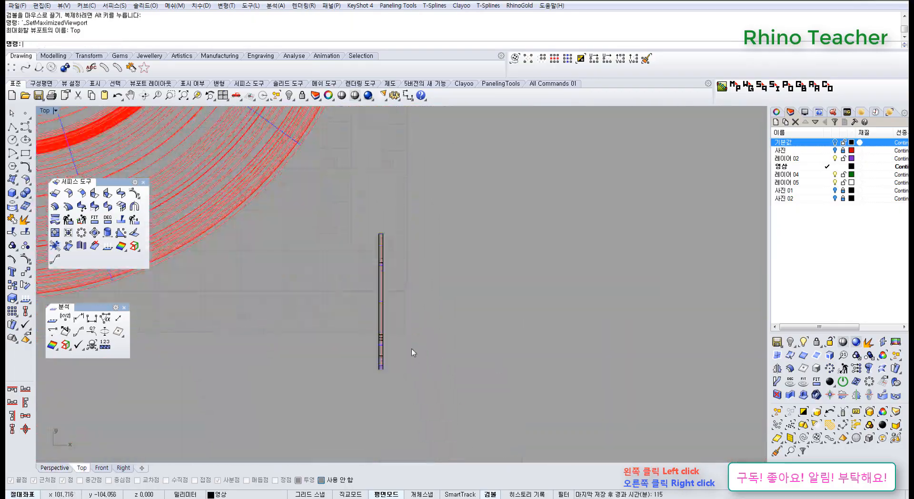
drag(411, 349, 300, 318)
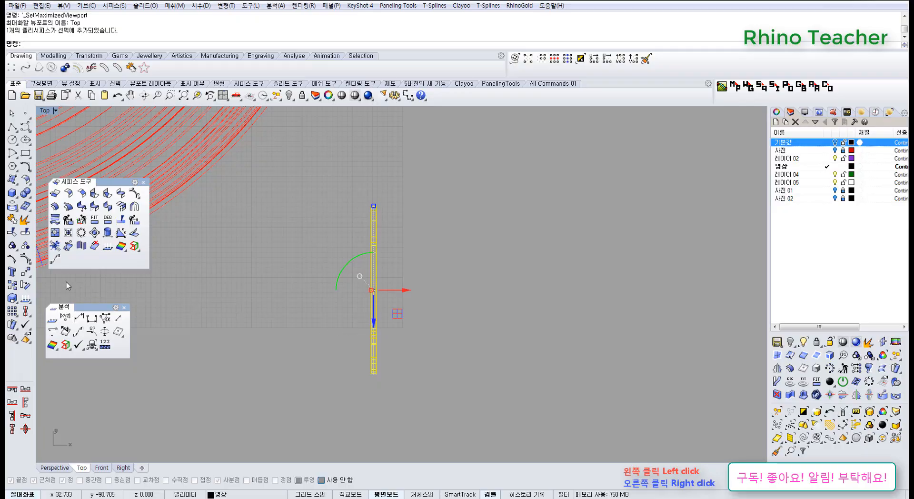
key(ctrl+F4)
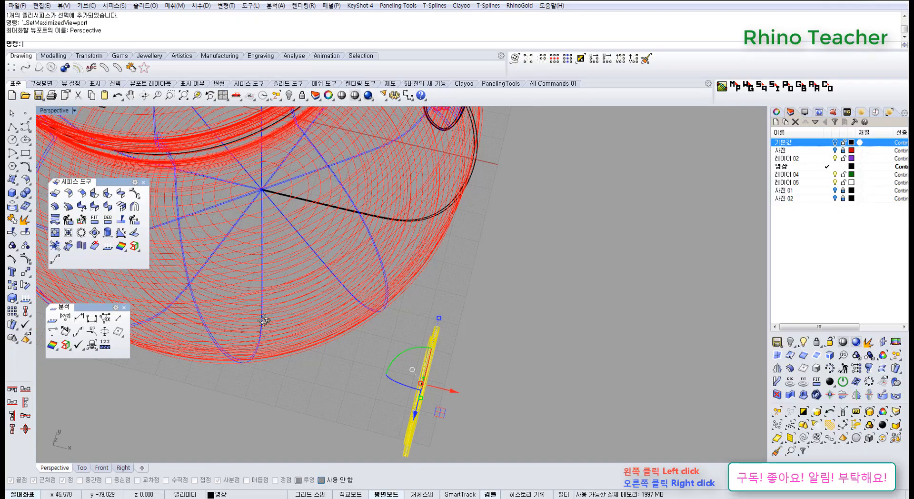
right_drag(261, 315, 173, 240)
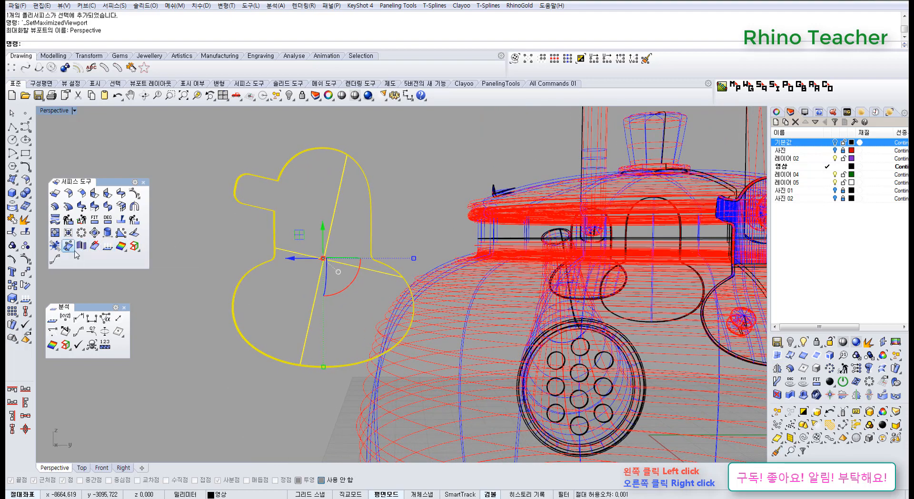
click(27, 273)
click(41, 329)
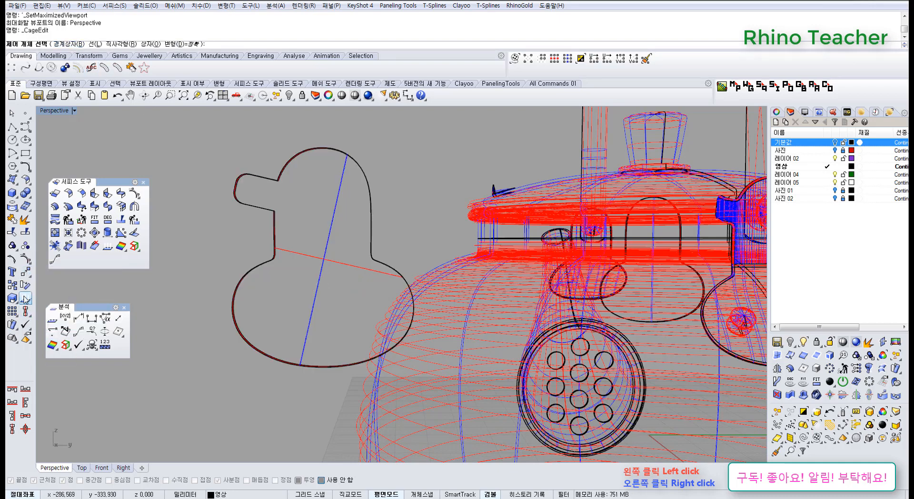
click(27, 273)
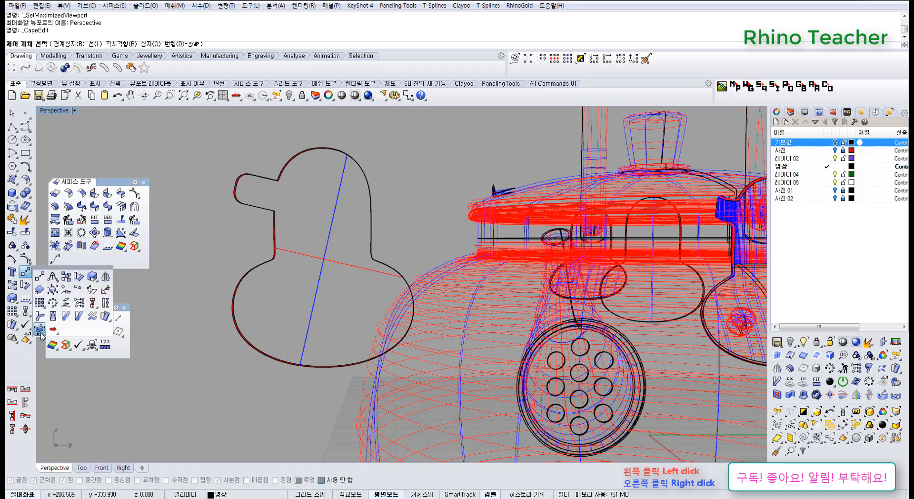
right_drag(252, 243, 269, 264)
click(70, 44)
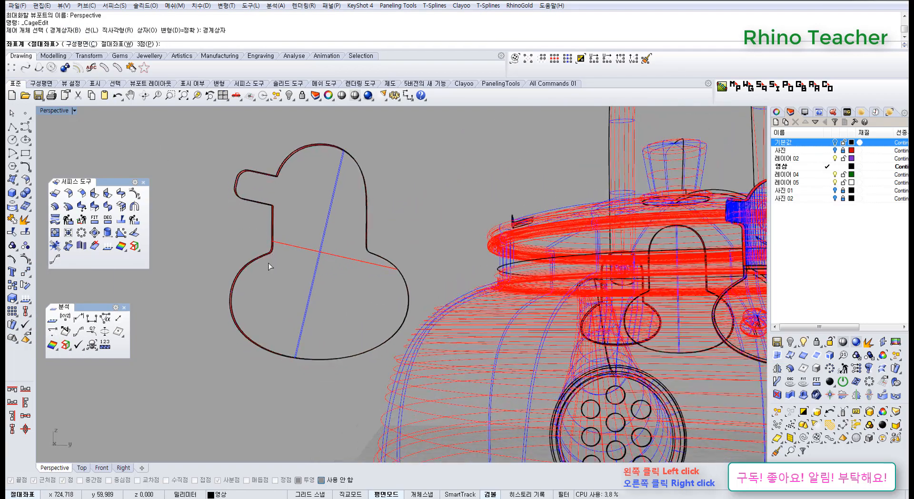
Step: Use world coordinates for the plate's cage and set its Z point count to 20
key(ctrl+F2)
key(ctrl+F3)
scroll(281, 284, down, 8)
scroll(306, 312, up, 18)
right_drag(328, 248, 279, 331)
right_drag(266, 235, 233, 285)
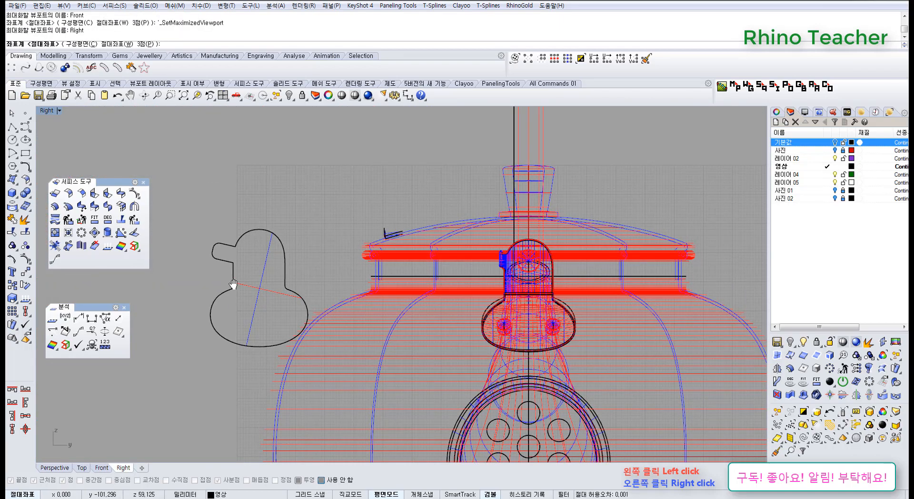
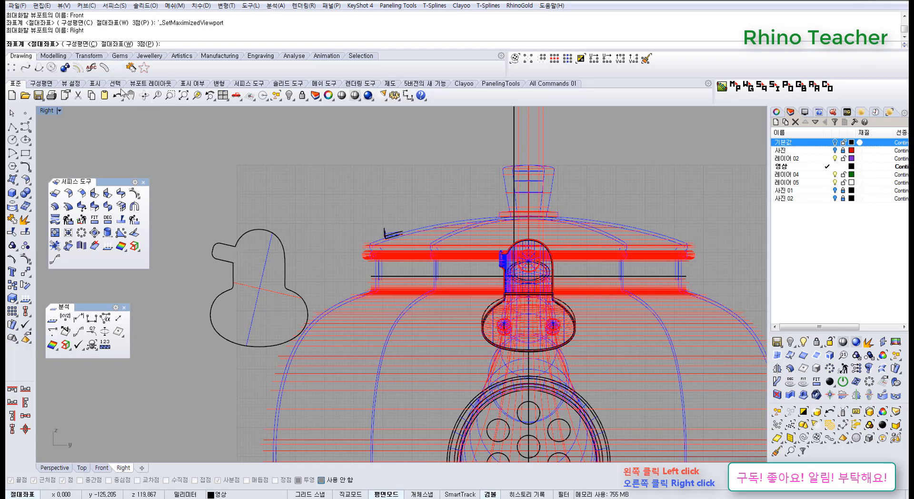
right_click(202, 172)
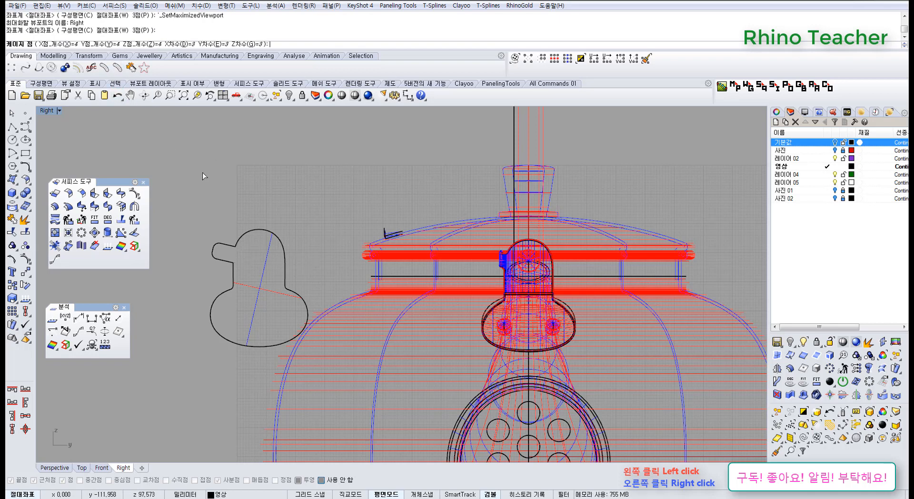
click(143, 44)
text(20)
key(Return)
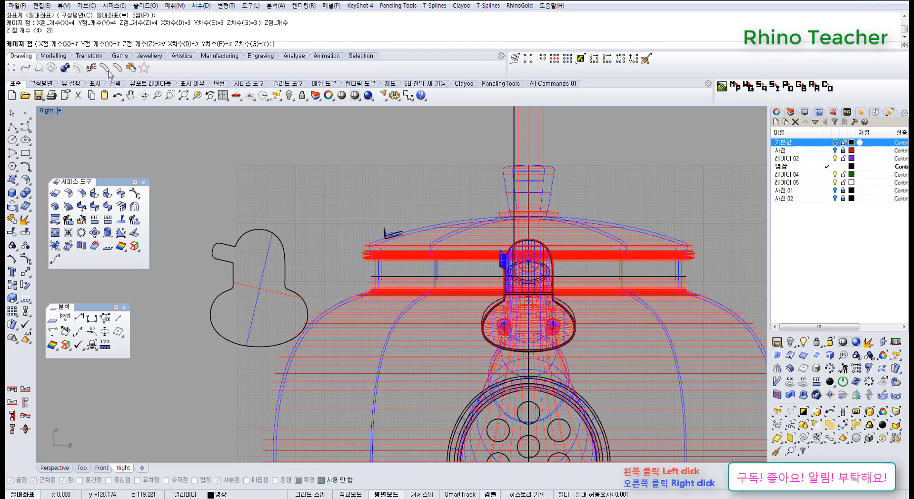
Step: Set the cage's Y point count to 10 and create it with a global editing region
click(101, 44)
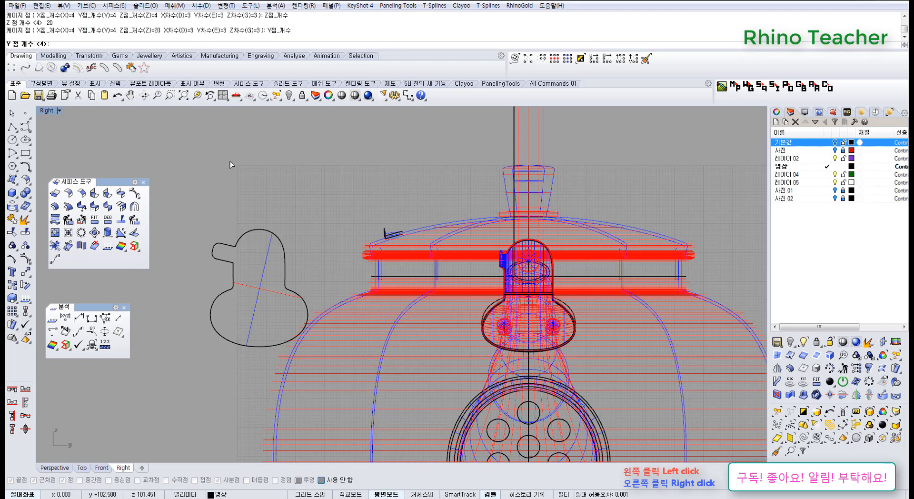
text(10)
key(Return)
key(Return)
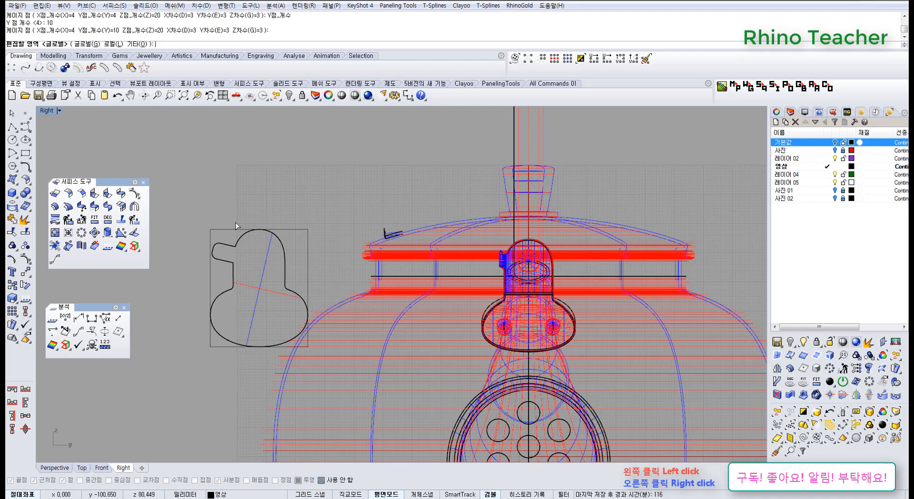
key(Return)
Step: Window-select the cage control points around the plate's small side tab in the Right view
scroll(235, 222, up, 5)
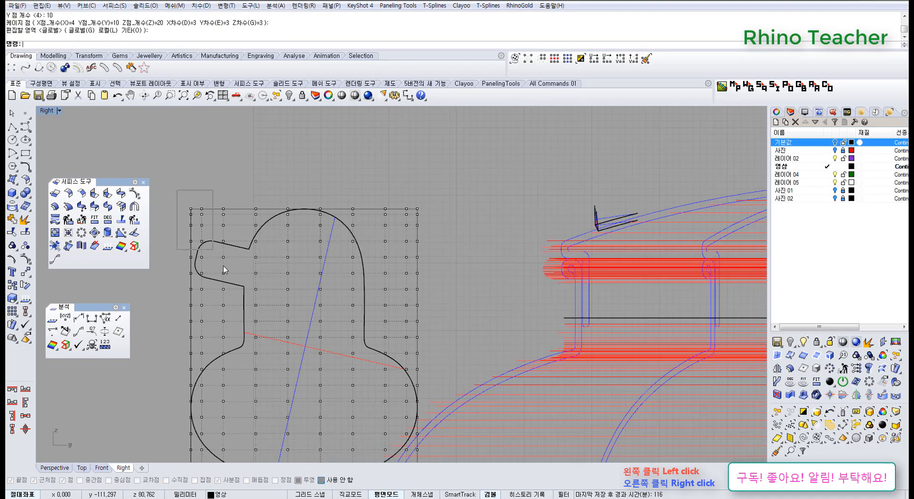
drag(239, 298, 232, 298)
key(ctrl+F4)
key(ctrl+F3)
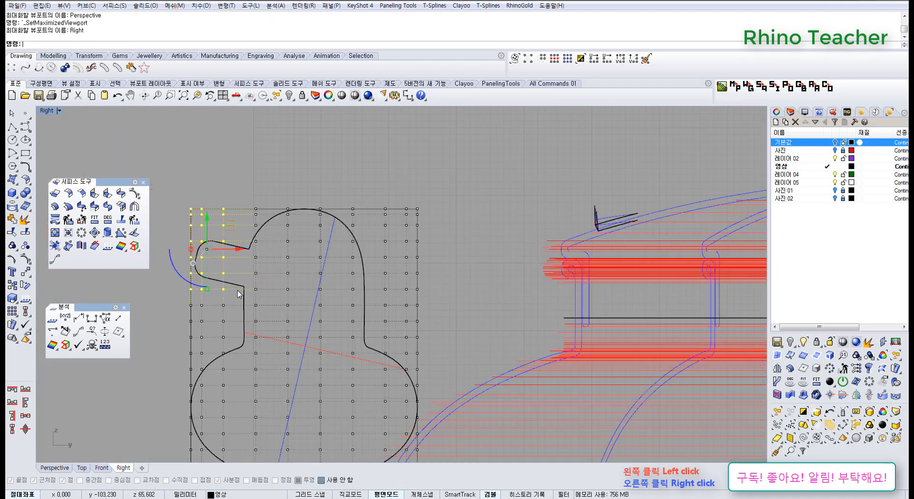
Step: Examine the selected tab control points on the plate's cage in the Perspective, Front and Top views
right_drag(249, 275, 464, 408)
key(ctrl+F4)
scroll(276, 290, down, 6)
scroll(459, 417, up, 7)
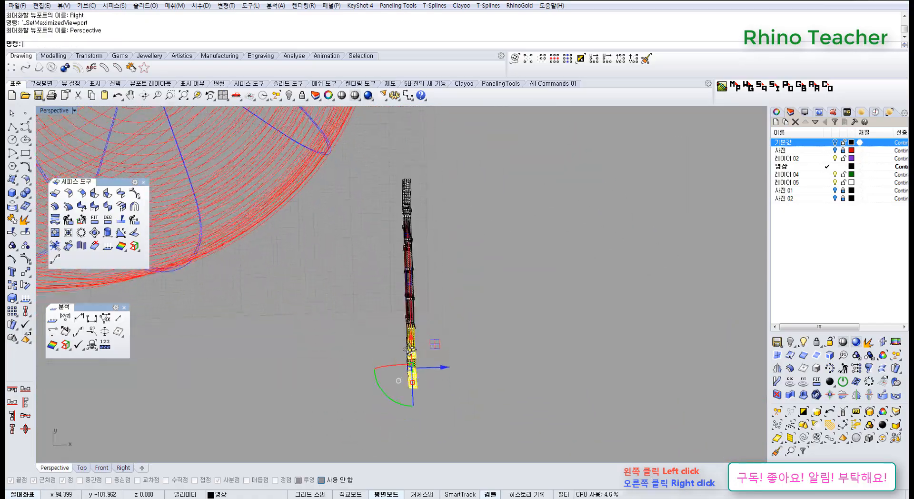
key(ctrl+F2)
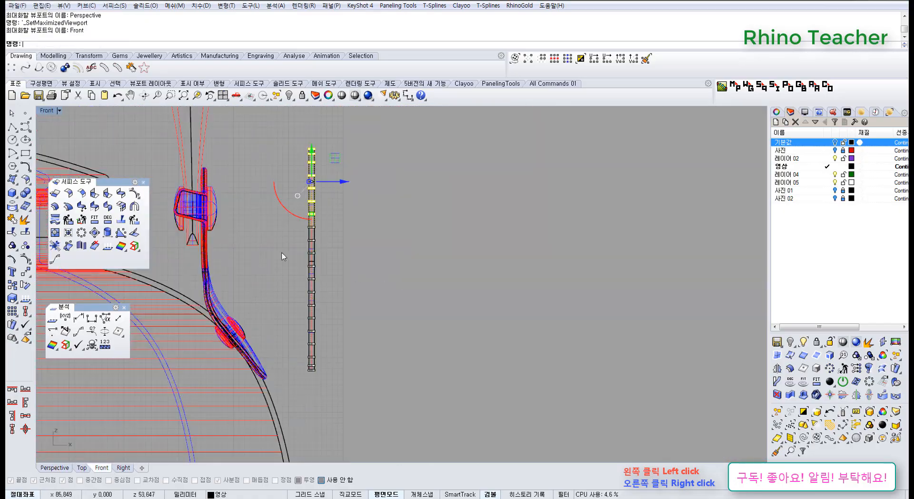
scroll(298, 201, up, 2)
scroll(324, 232, down, 2)
key(ctrl+F1)
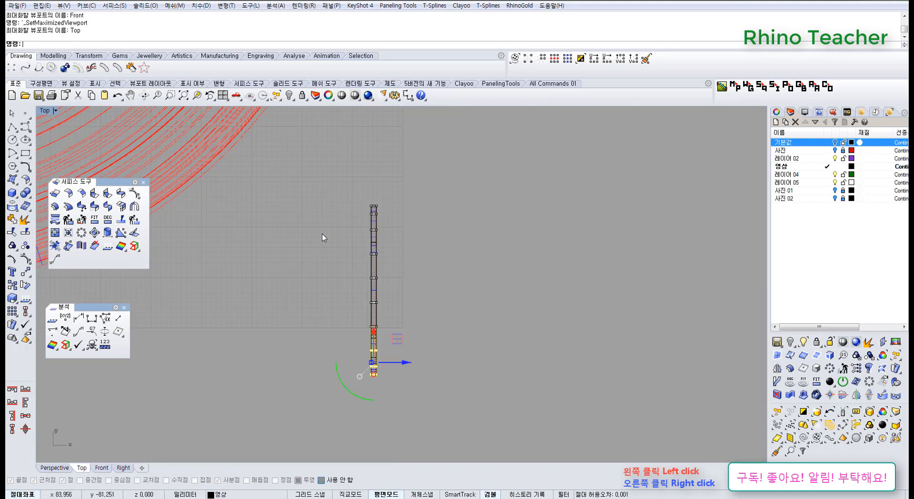
right_drag(376, 339, 332, 260)
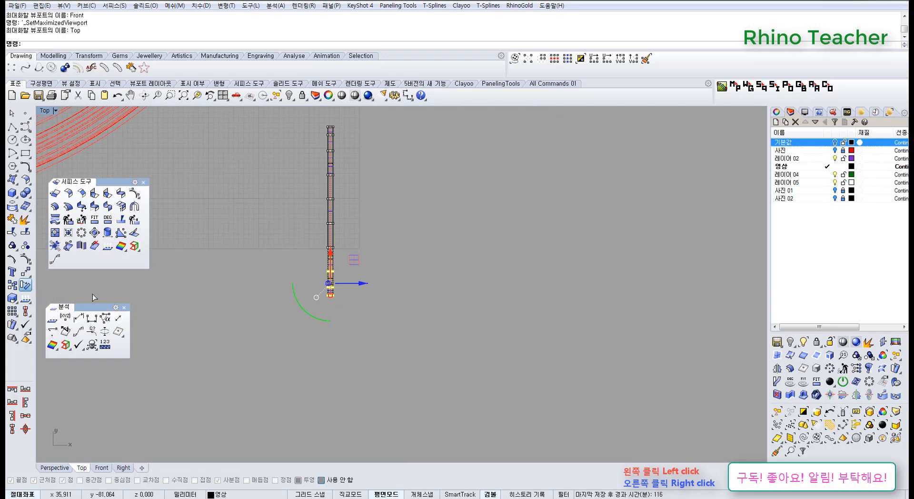
Step: Rotate the selected tab control points about the tab's base in the Top view, folding the tab toward the kettle
scroll(342, 259, up, 5)
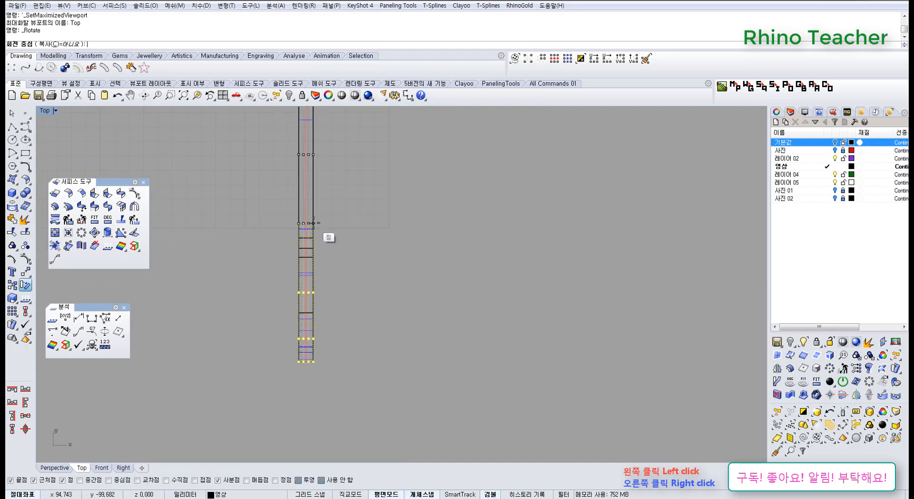
click(313, 222)
click(408, 351)
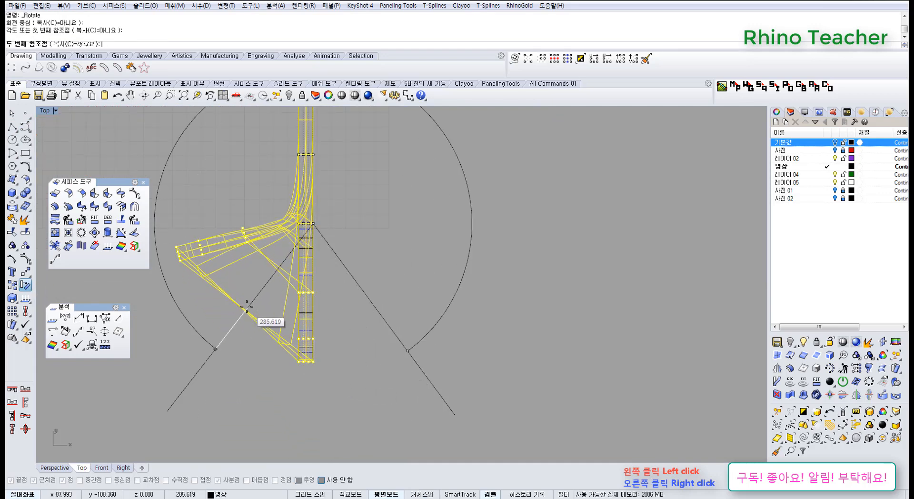
click(245, 301)
Step: Shift the rotated tab control points along two gumball axes in the Perspective view to refine the tab's fold
key(ctrl+F4)
right_drag(299, 329, 287, 231)
scroll(363, 189, up, 4)
right_drag(359, 200, 300, 258)
drag(299, 256, 265, 263)
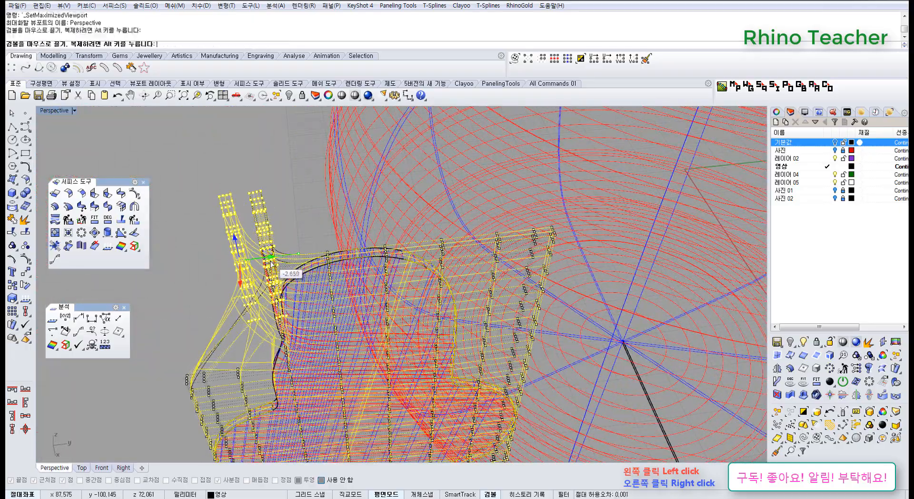
right_drag(274, 271, 427, 324)
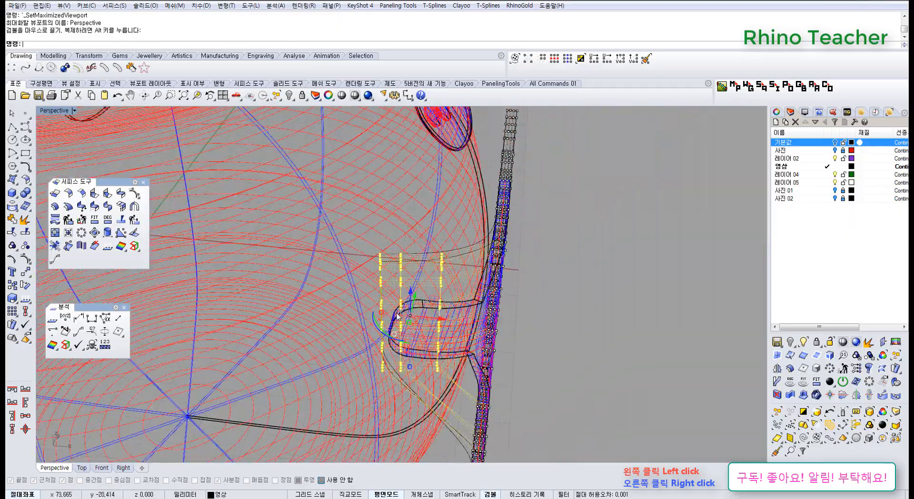
drag(438, 319, 453, 320)
right_drag(448, 318, 307, 166)
Step: Shade the Perspective view, compare the folded tab with the finished bracket on the kettle, and clear the selection
click(355, 96)
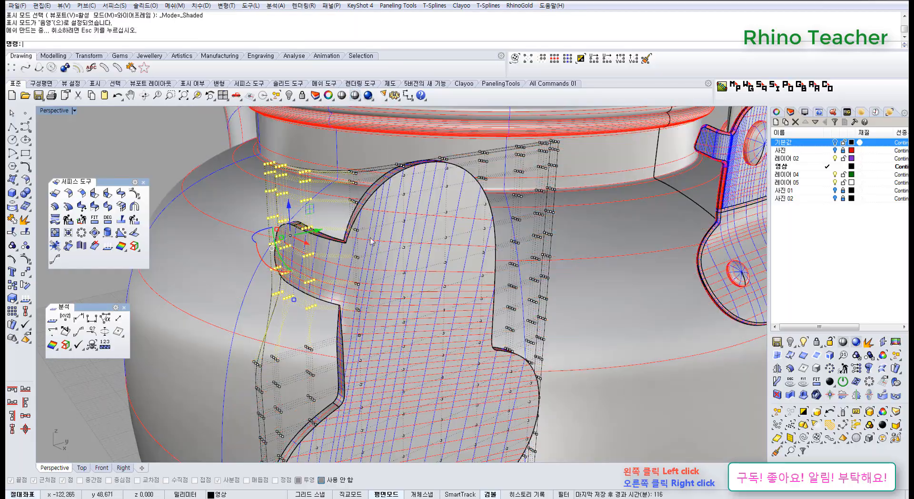
mouse_move(393, 240)
right_down()
mouse_move(333, 224)
mouse_move(326, 205)
mouse_move(304, 325)
mouse_move(303, 221)
mouse_move(296, 259)
right_up()
scroll(329, 263, down, 10)
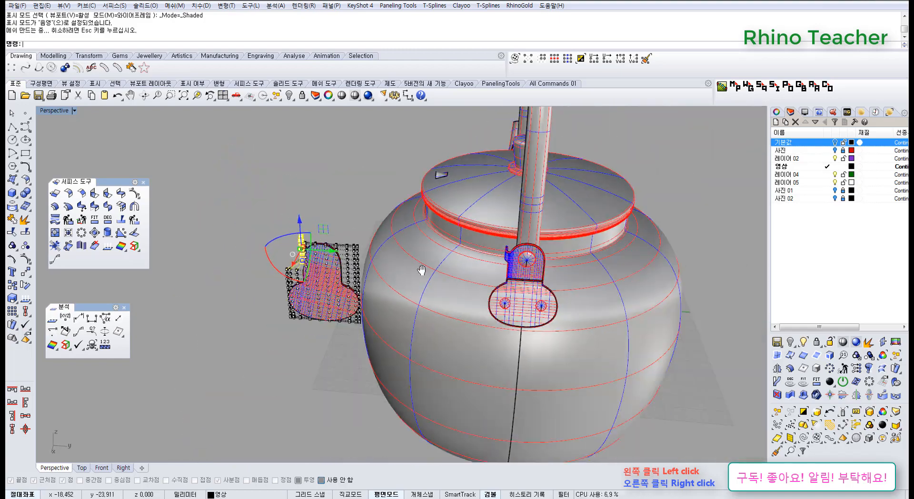
right_drag(422, 270, 397, 273)
scroll(397, 273, up, 5)
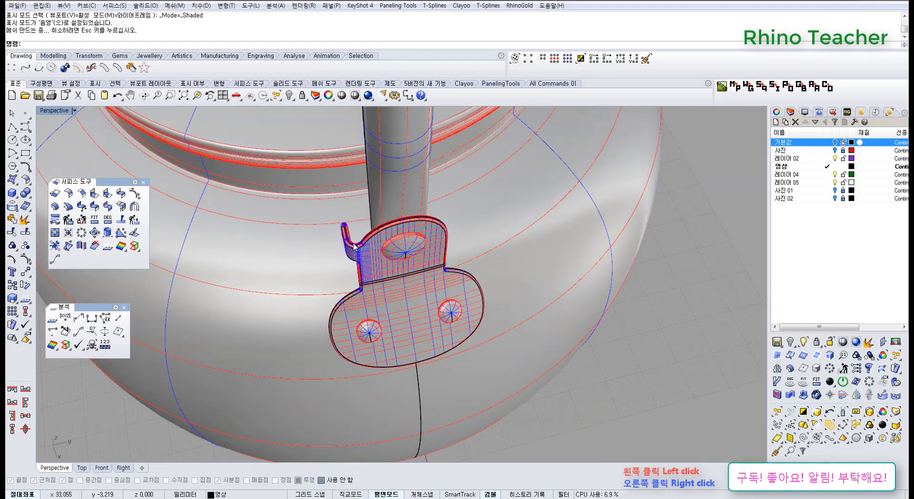
scroll(353, 248, down, 6)
shift+right_drag(335, 275, 476, 251)
right_drag(302, 291, 299, 235)
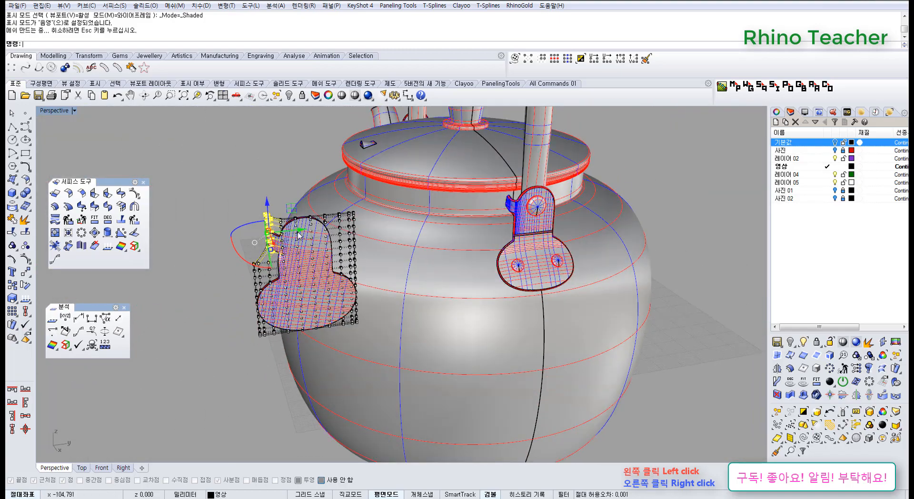
scroll(298, 233, up, 5)
right_drag(269, 281, 262, 264)
key(Escape)
key(Escape)
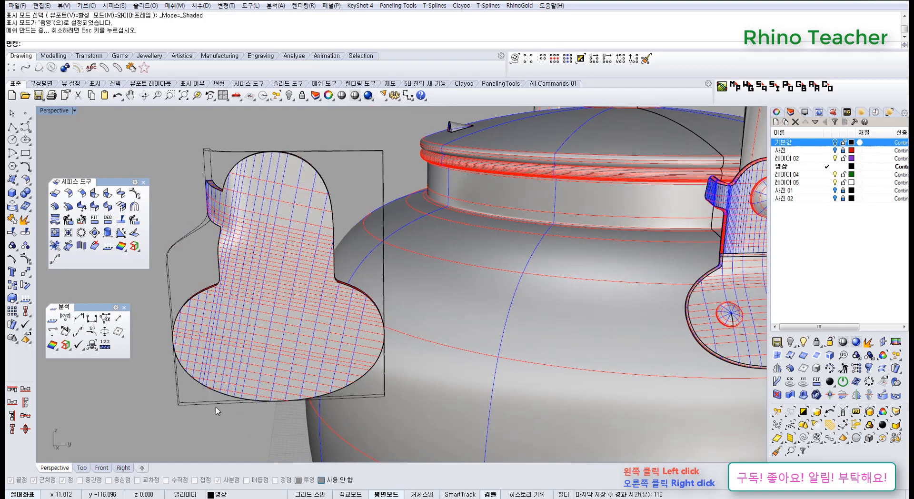
Step: Undo the cage and its edits, keeping the flat plate in its moved position beside the kettle
key(ctrl+z)
key(ctrl+z)
key(ctrl+z)
key(ctrl+z)
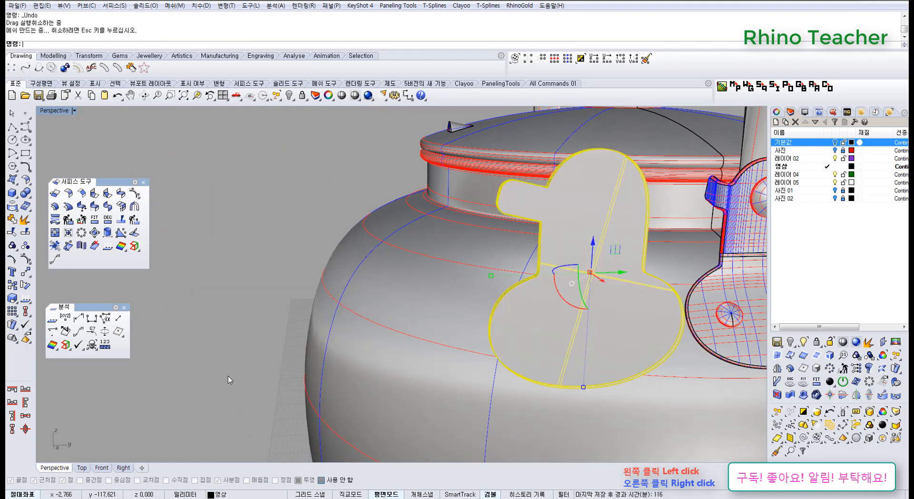
key(ctrl+y)
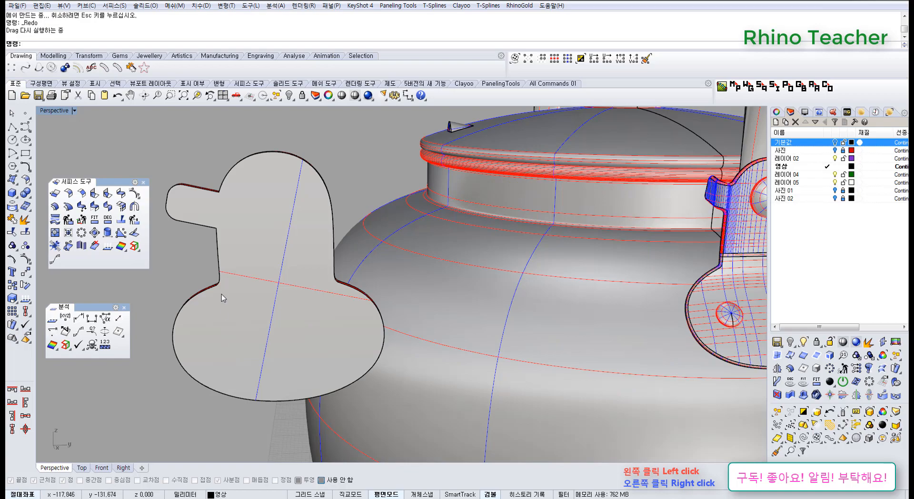
Step: Select the flat plate and display it shaded in the Top view
right_drag(221, 294, 281, 351)
click(245, 346)
scroll(245, 346, down, 7)
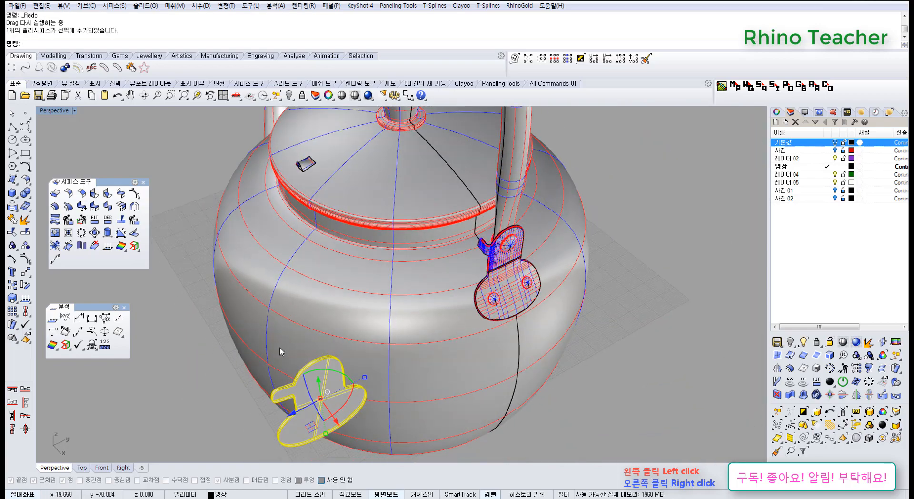
key(ctrl+F1)
right_drag(310, 287, 329, 312)
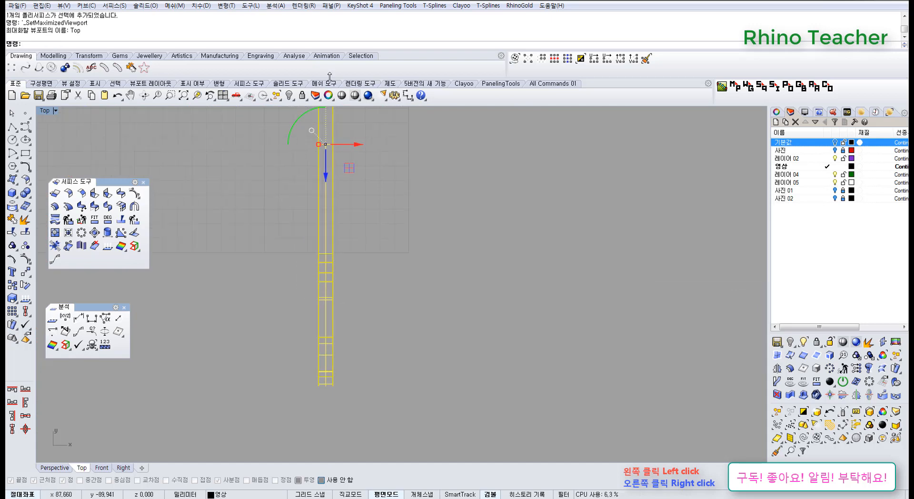
click(367, 95)
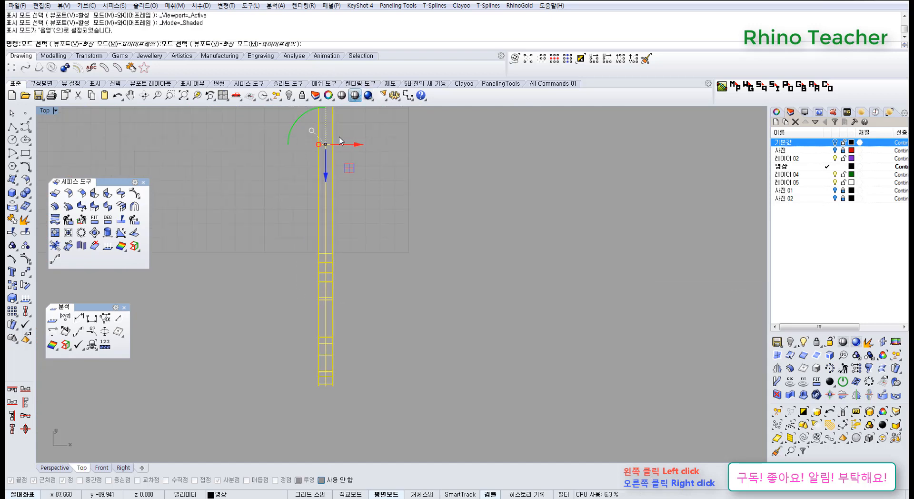
Step: Bend the plate toward the kettle in the Top view, using a short spine at the tab's base
click(28, 276)
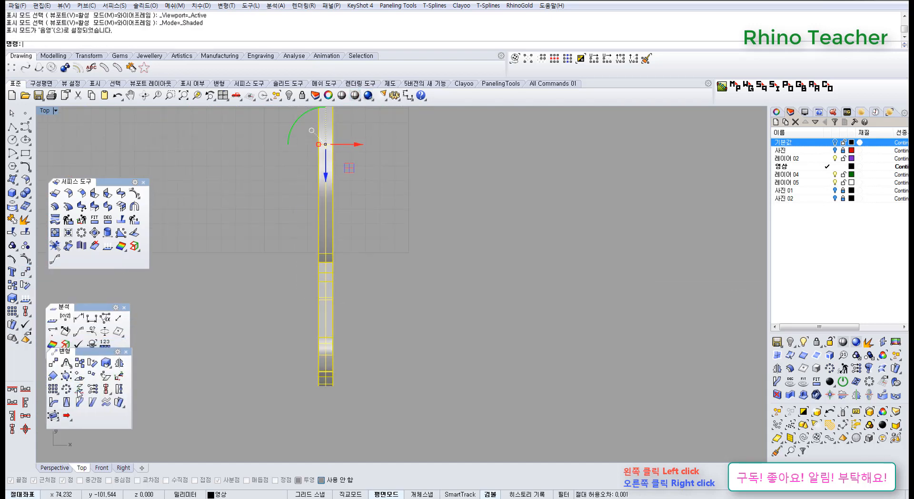
click(57, 402)
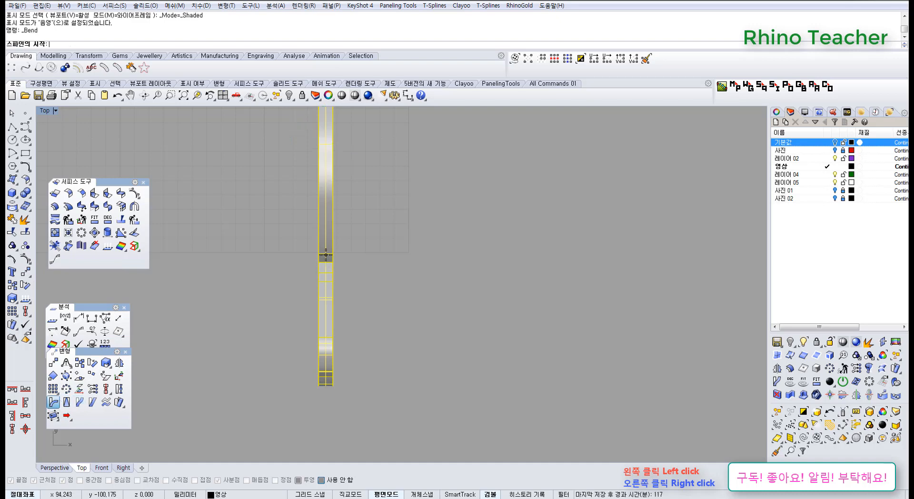
click(325, 256)
click(326, 270)
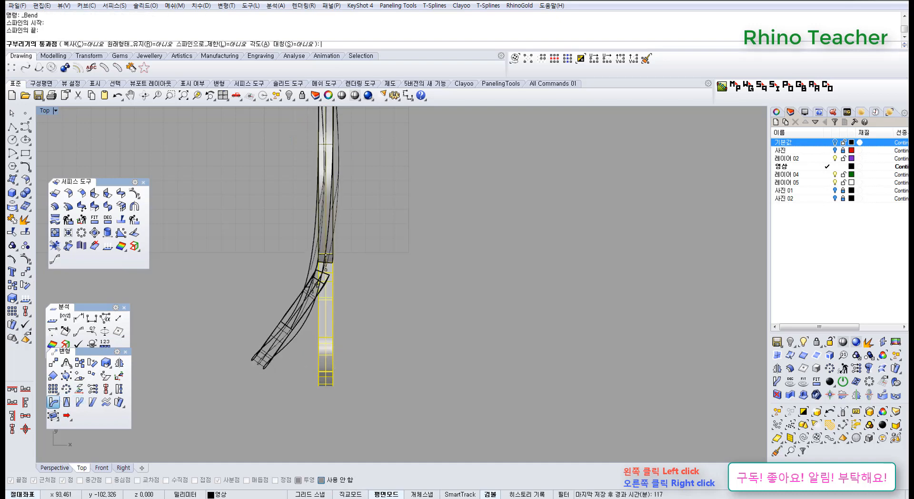
click(301, 280)
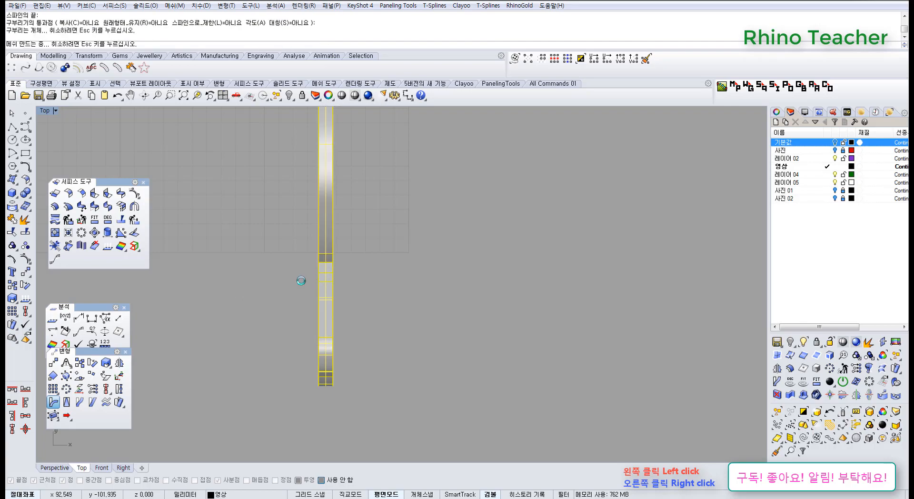
Step: Check the bent plate in the Perspective view and undo the short-spine bend
key(ctrl+F4)
scroll(238, 309, up, 3)
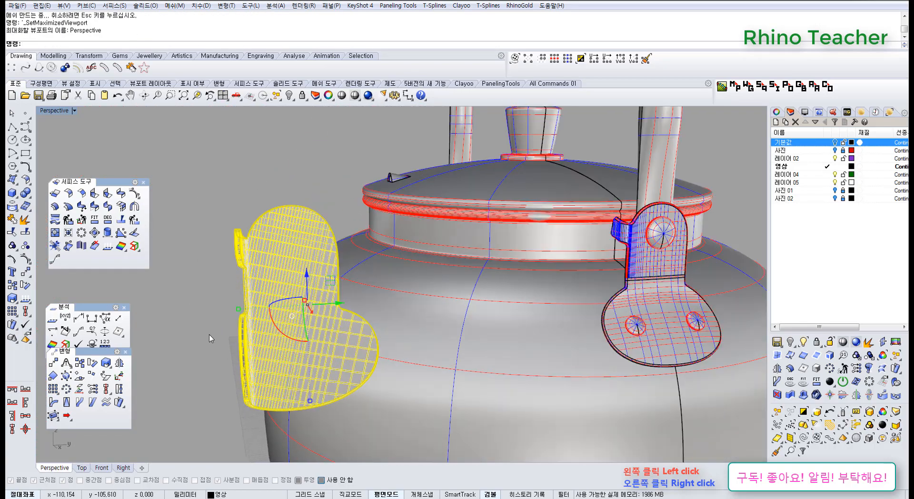
click(189, 319)
key(ctrl+z)
scroll(198, 316, down, 4)
right_drag(202, 316, 243, 358)
key(ctrl+F1)
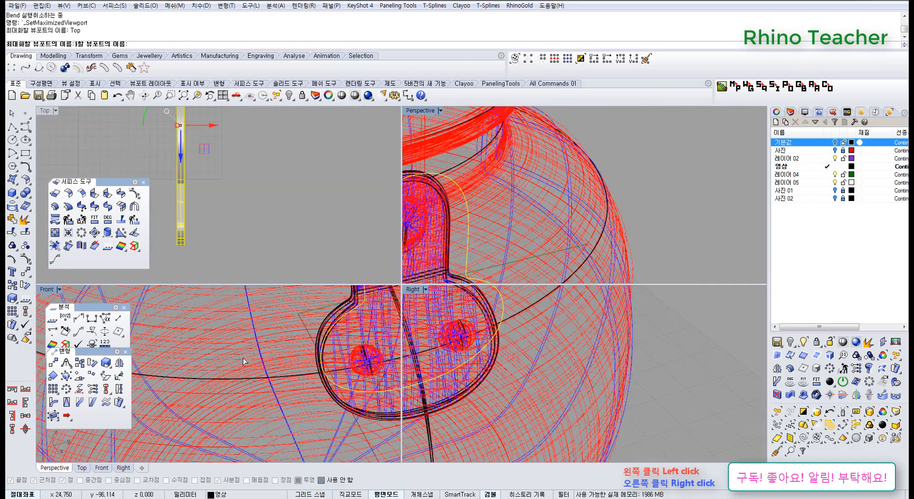
right_drag(322, 313, 341, 337)
scroll(353, 283, up, 7)
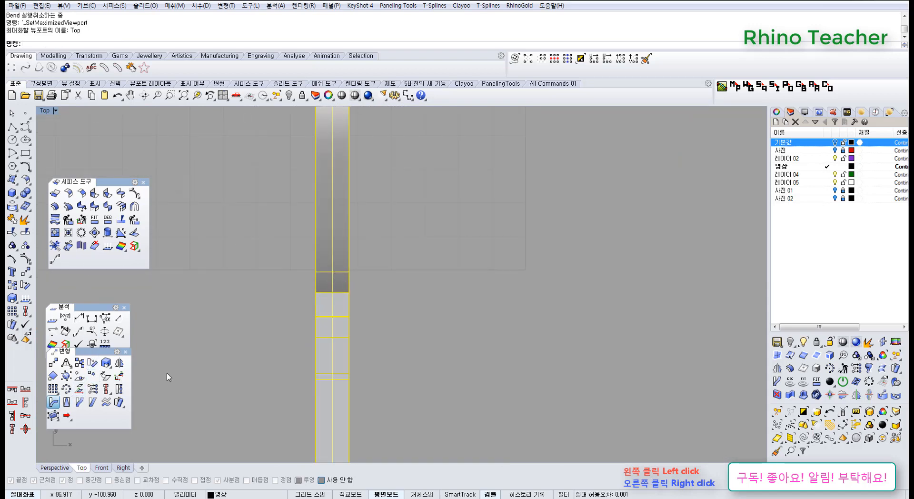
right_click(167, 377)
click(331, 276)
shift+click(332, 318)
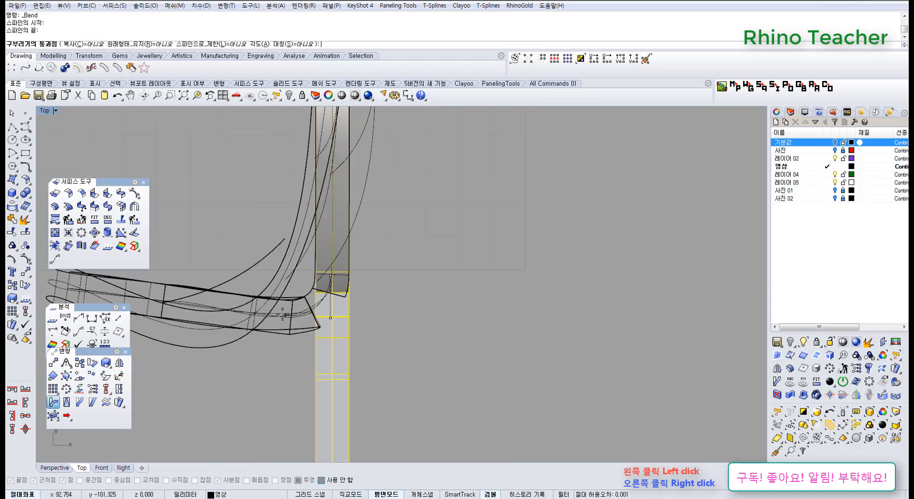
key(Escape)
Step: Bend the plate toward the kettle in the Top view, with a spine from the tab's base to just past its end
scroll(352, 323, down, 8)
right_click(350, 312)
click(343, 302)
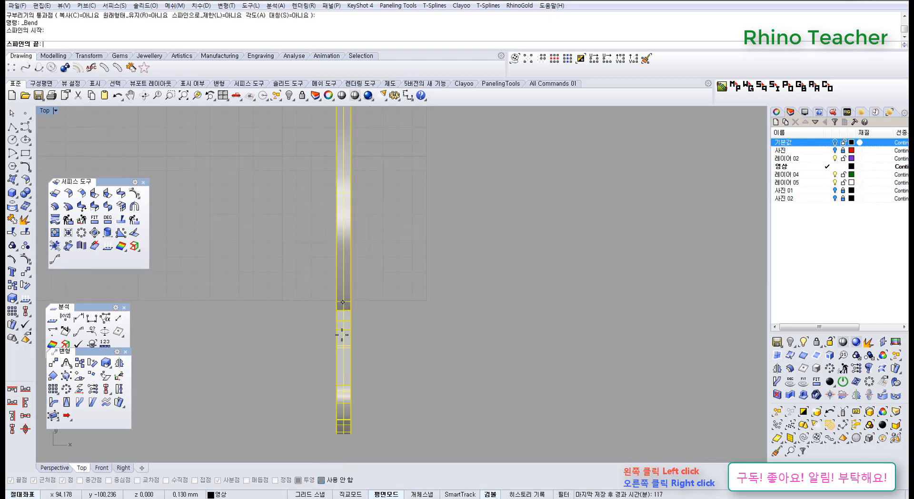
right_drag(342, 343, 343, 248)
shift+click(344, 350)
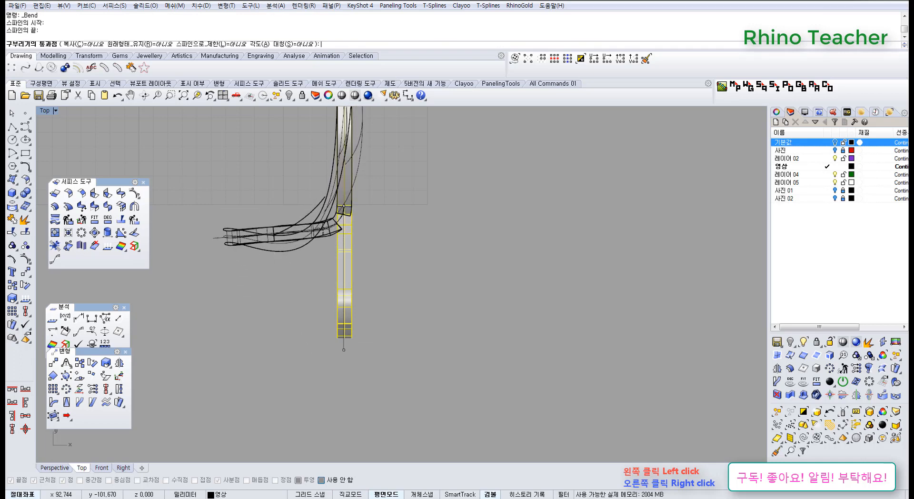
click(323, 228)
Step: Inspect the long-spine bend in the Top and Perspective views and undo it
scroll(324, 232, up, 3)
scroll(347, 223, up, 3)
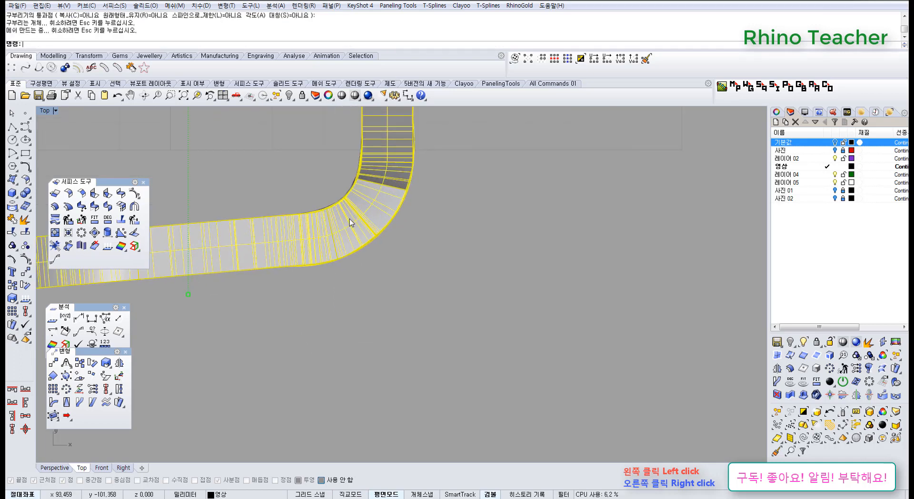
key(ctrl+F4)
right_drag(327, 262, 281, 250)
key(Escape)
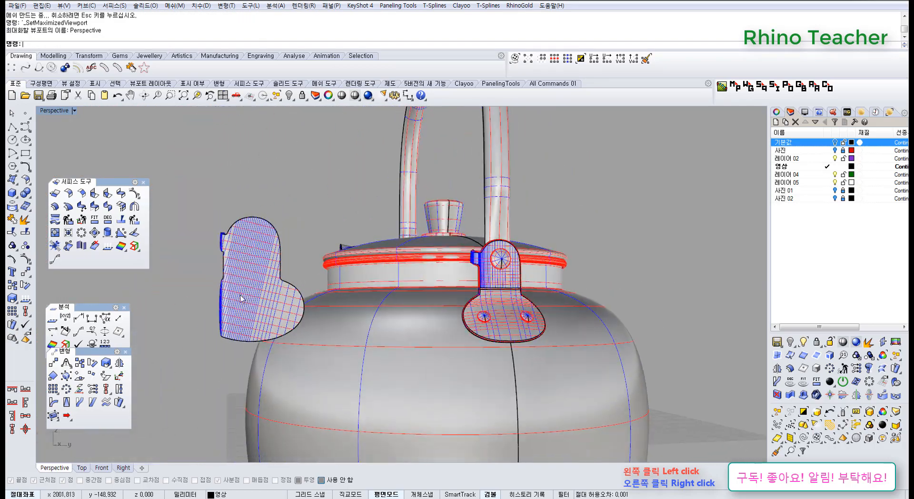
scroll(241, 300, up, 4)
key(ctrl+z)
scroll(233, 296, down, 6)
scroll(229, 290, up, 2)
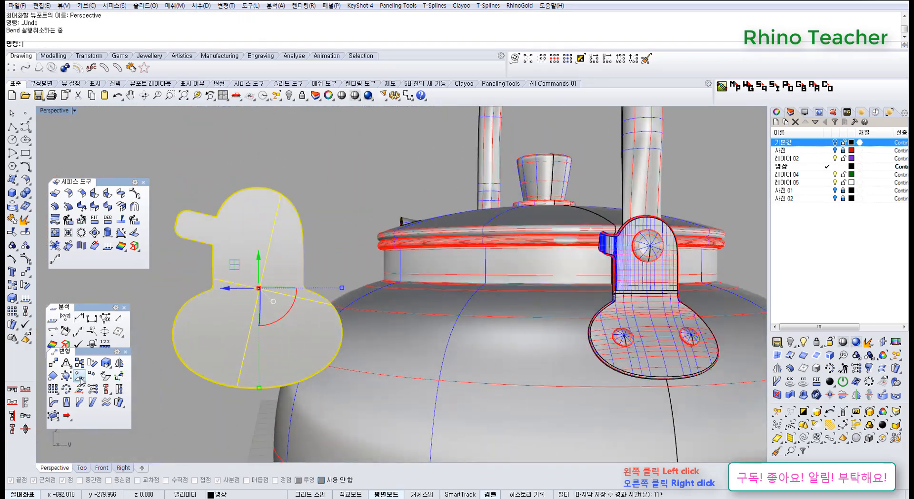
Step: Read the Bend command's help on preserving shape, limiting to the spine and preserving structure, playing the shape-preservation example, and leave the command
click(818, 113)
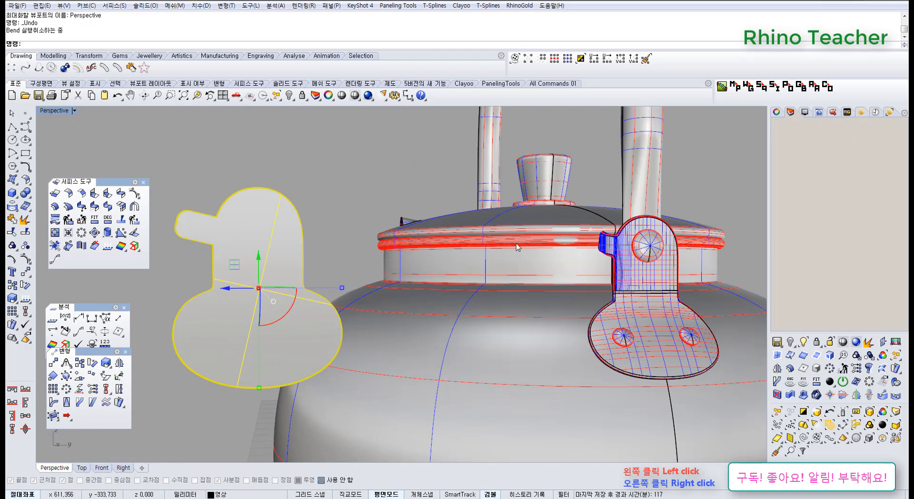
click(55, 403)
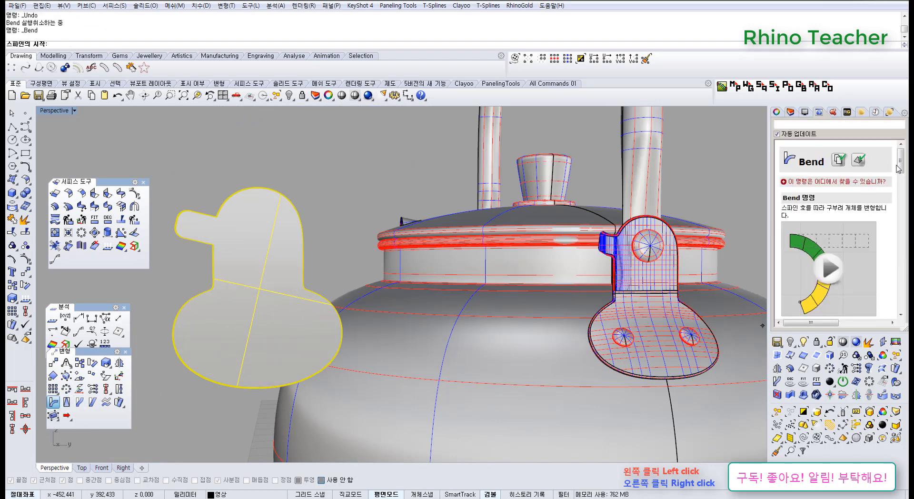
drag(898, 169, 903, 217)
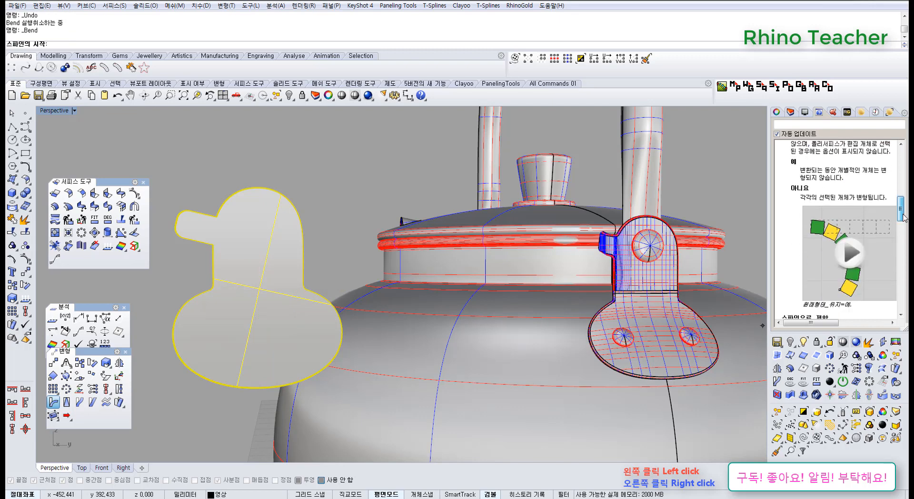
click(848, 259)
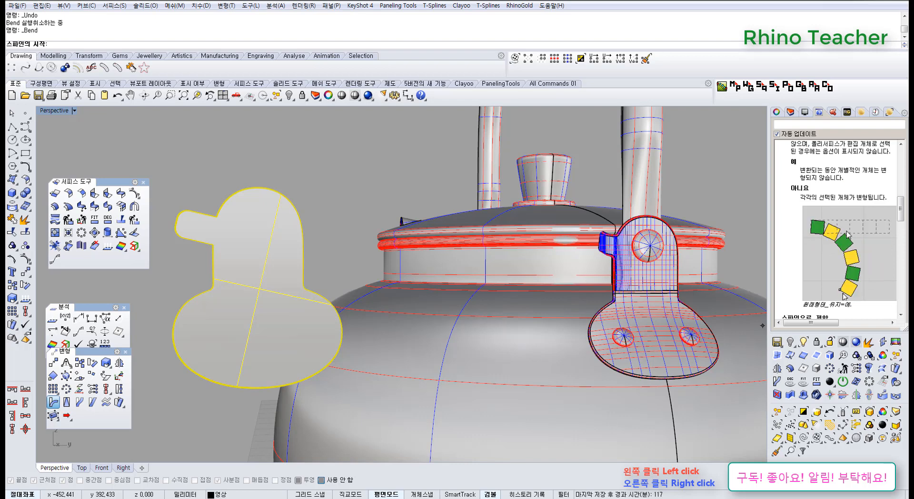
drag(901, 212, 900, 233)
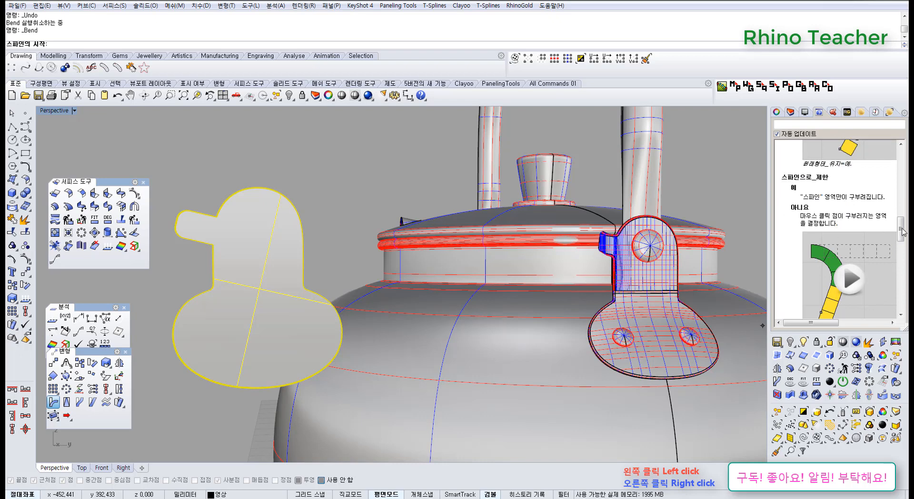
drag(901, 232, 892, 312)
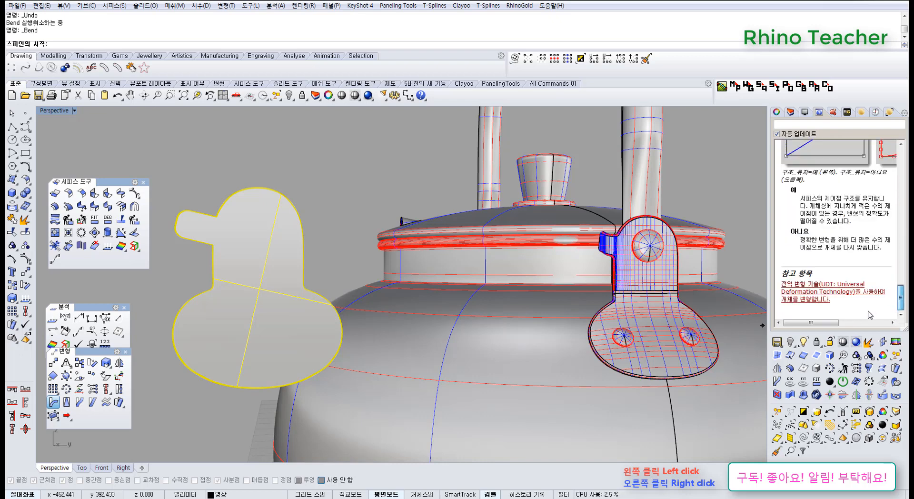
key(Escape)
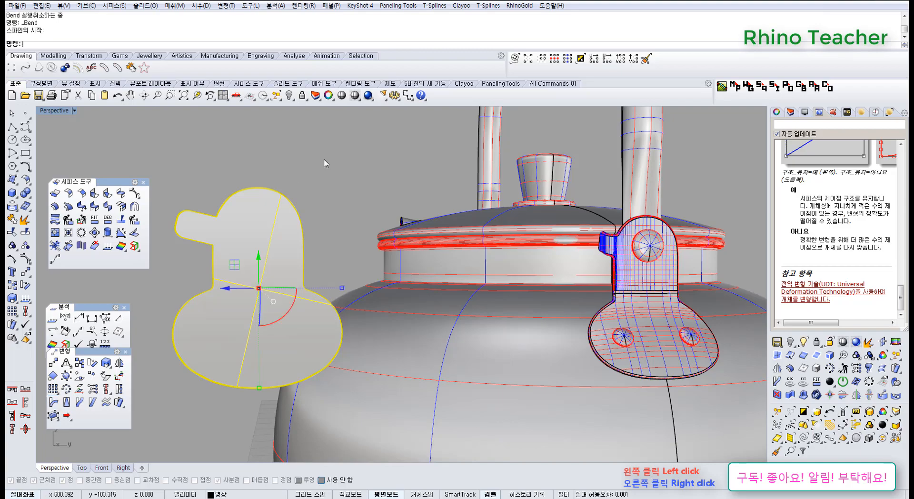
key(Escape)
scroll(326, 163, down, 4)
right_drag(326, 164, 286, 177)
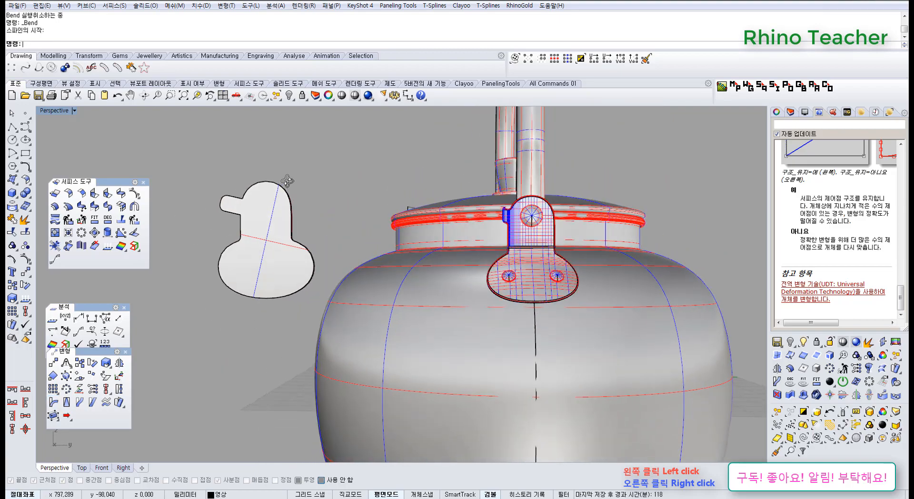
Step: Draw a horizontal straight line in the Right view across the neck of the flat plate, extending past both edges
key(ctrl+F2)
key(ctrl+F3)
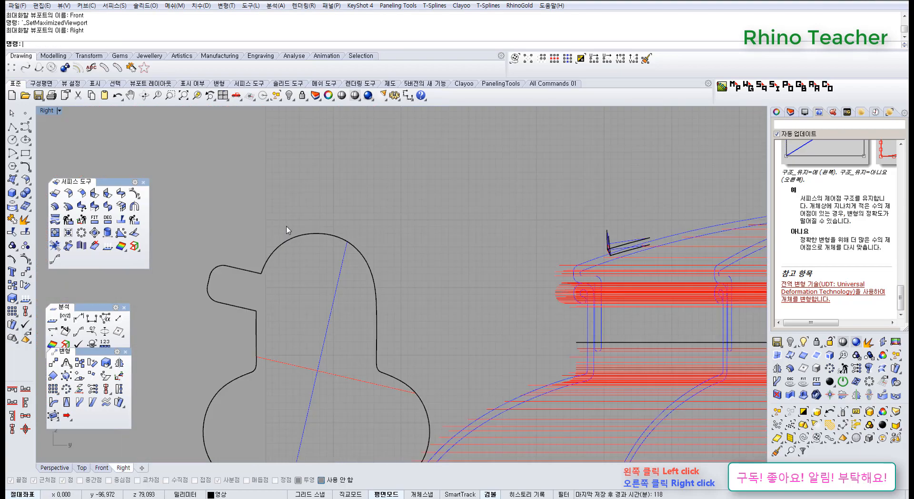
scroll(257, 275, down, 4)
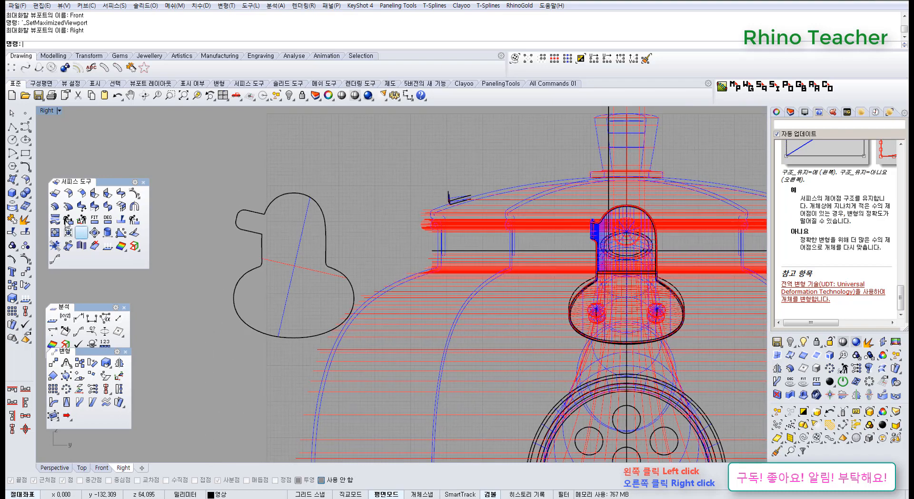
click(12, 127)
scroll(252, 264, up, 5)
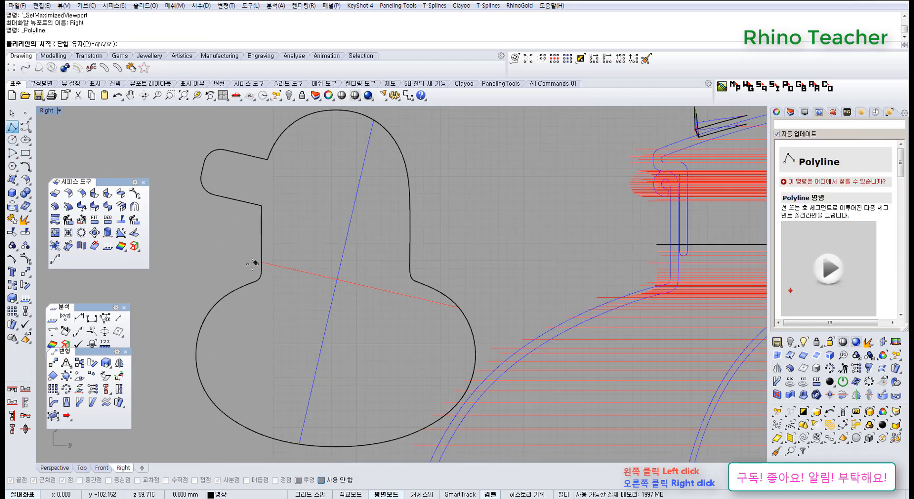
click(237, 261)
click(452, 260)
right_click(452, 261)
Step: Split the flat plate with the horizontal line across its neck
click(363, 180)
mouse_move(652, 164)
right_down()
mouse_move(633, 167)
mouse_move(644, 163)
right_up()
click(779, 113)
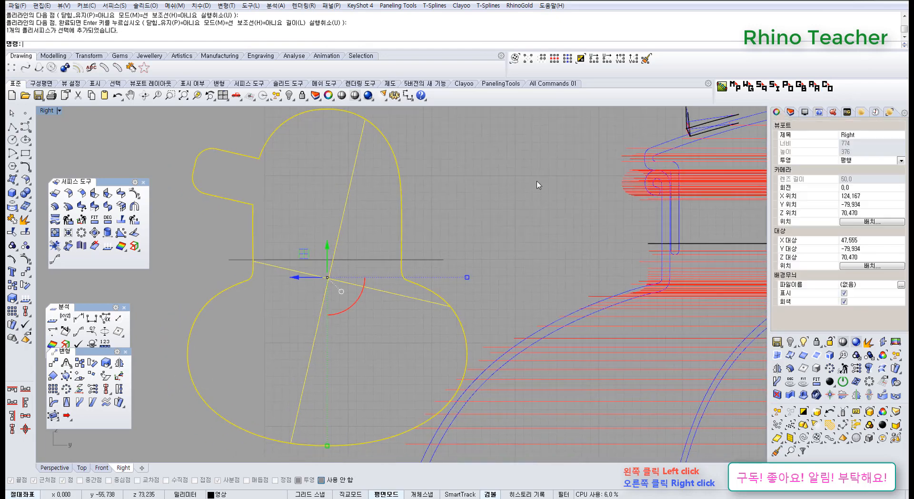
click(26, 232)
click(436, 260)
right_click(419, 242)
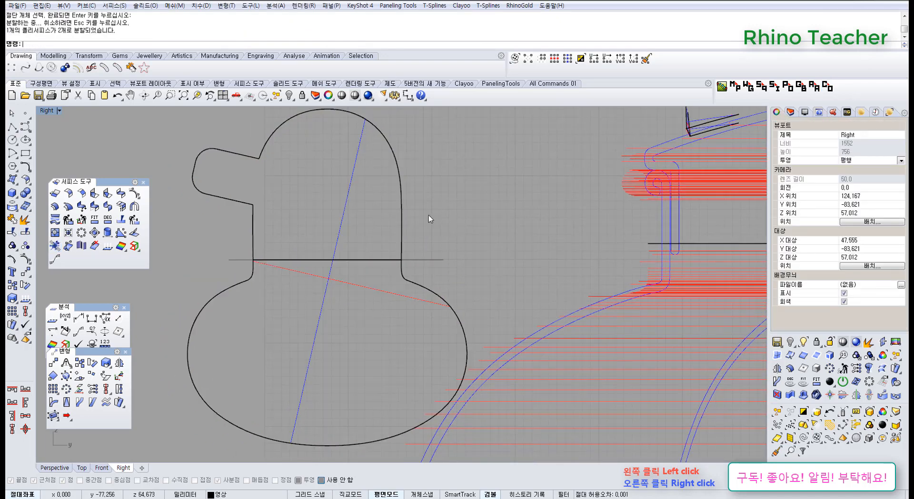
Step: Select the plate's upper piece to check the split, and delete the cutting line
click(401, 206)
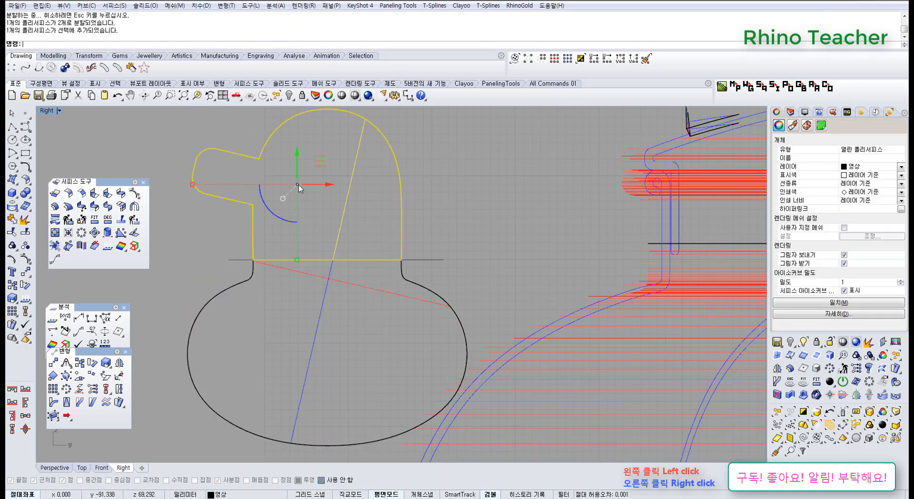
click(230, 239)
click(255, 276)
scroll(268, 246, up, 3)
click(236, 240)
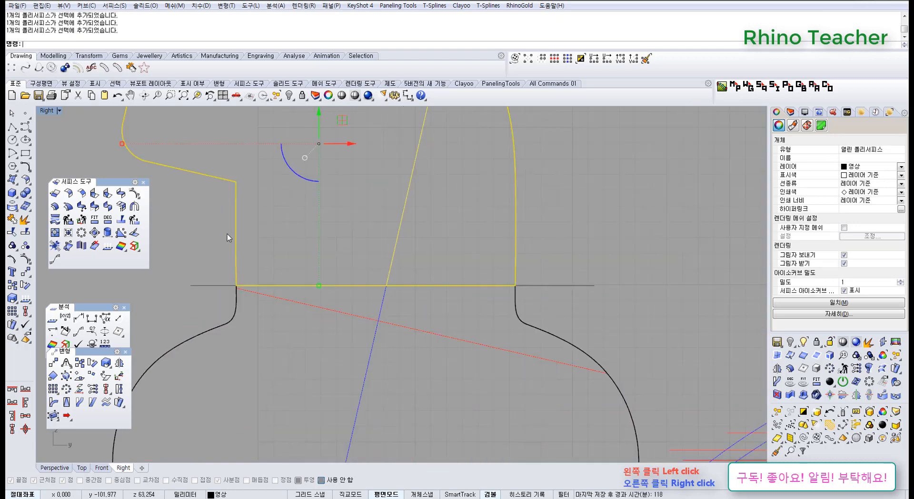
right_drag(220, 262, 268, 244)
click(249, 269)
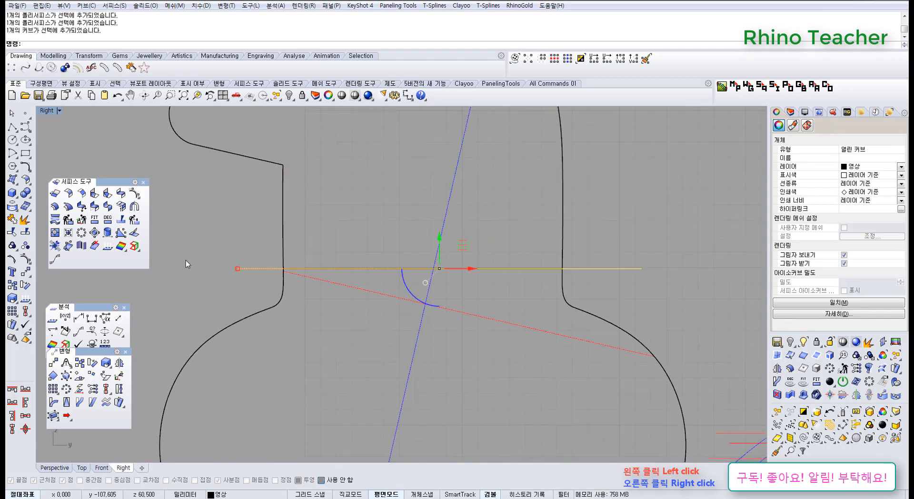
key(Delete)
Step: Draw a thin rectangle across the plate's neck, enclosing the split edge and extending past both sides
click(26, 153)
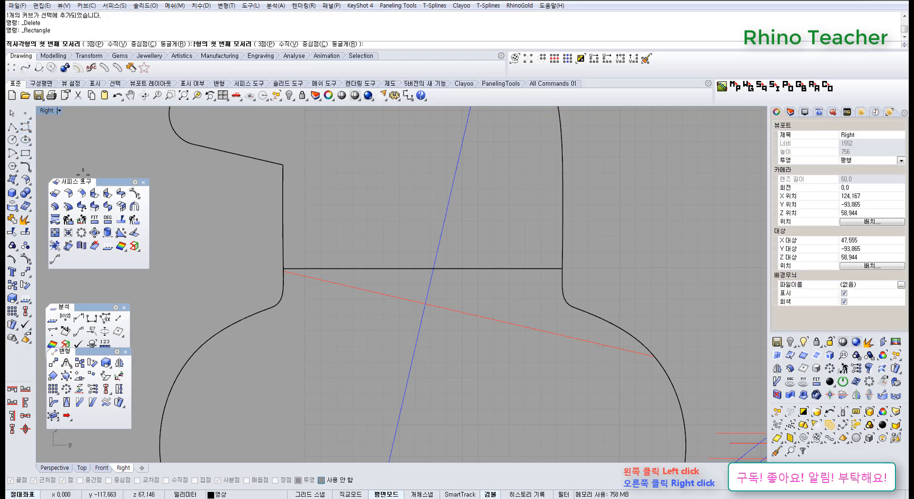
click(267, 257)
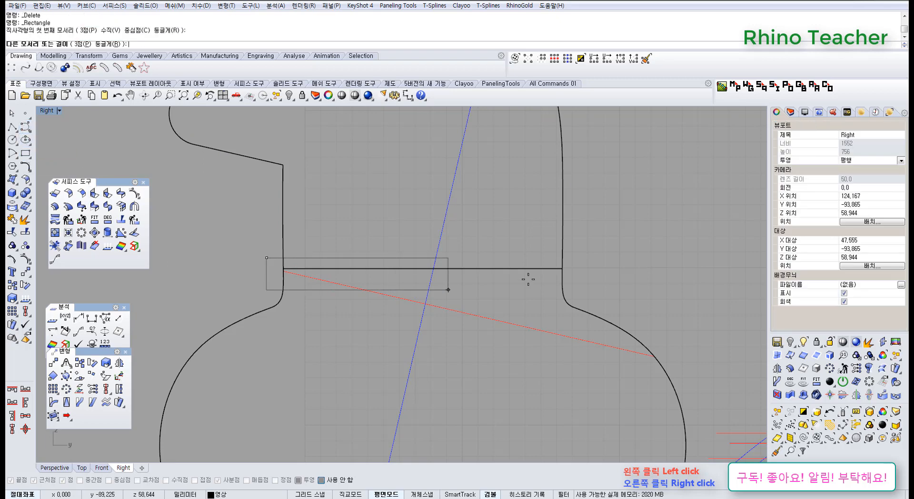
click(573, 275)
right_drag(562, 275, 347, 271)
scroll(433, 276, down, 14)
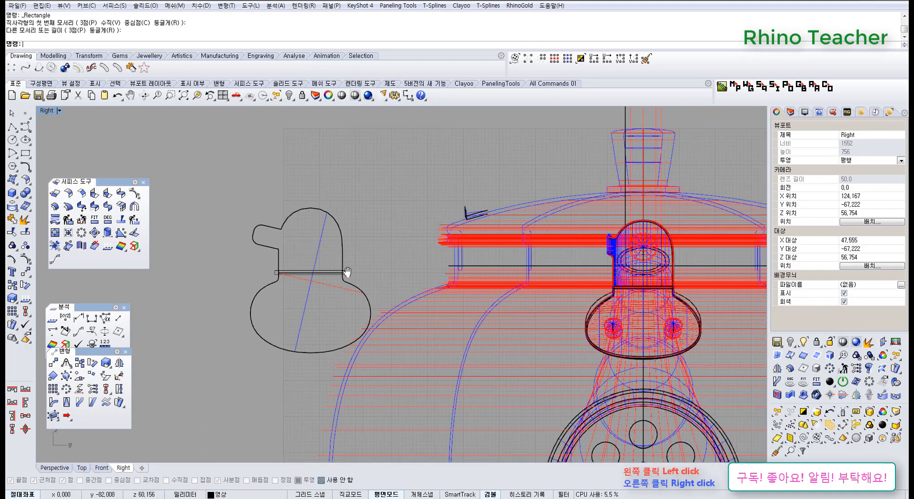
Step: Delete the rectangle together with both pieces of the split plate
scroll(305, 266, up, 6)
drag(427, 257, 298, 314)
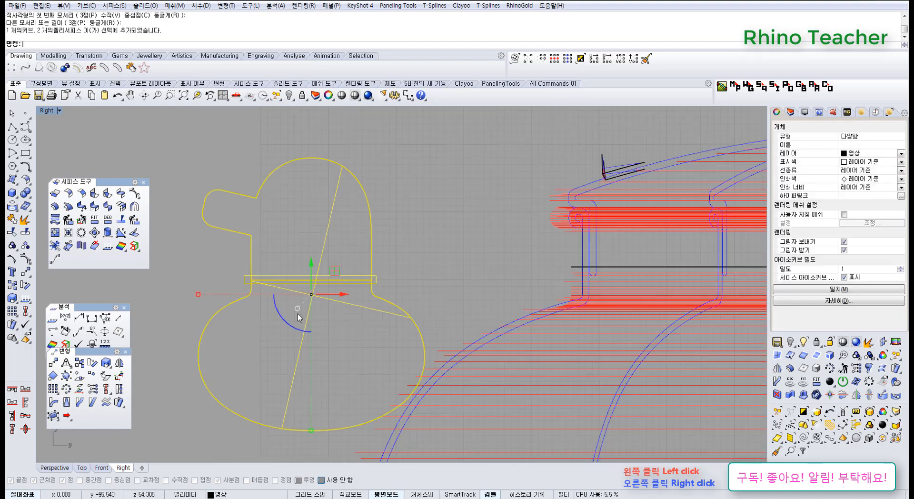
right_drag(298, 313, 211, 342)
key(Delete)
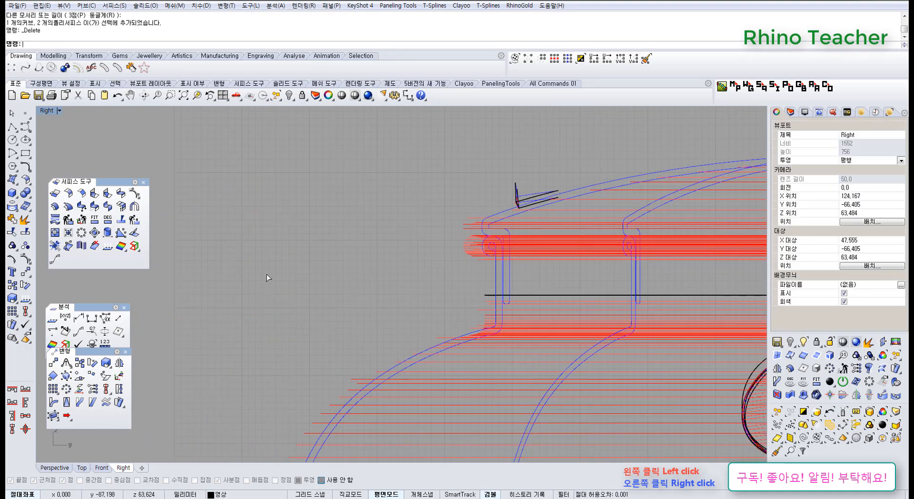
Step: Examine the kettle body and its handle bracket in the Perspective and Right views
key(ctrl+F4)
right_drag(259, 276, 522, 289)
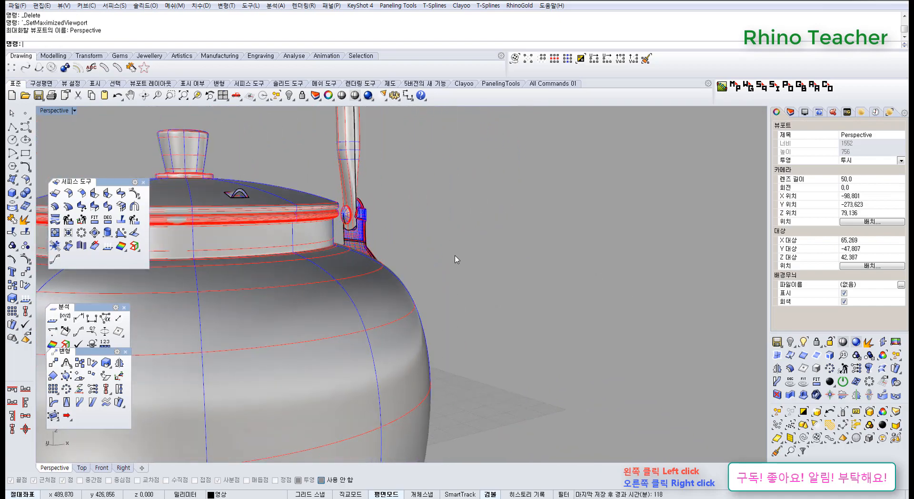
shift+right_drag(376, 224, 267, 300)
shift+right_drag(369, 321, 405, 339)
right_drag(401, 289, 288, 263)
scroll(409, 316, down, 4)
key(ctrl+F3)
scroll(349, 313, down, 14)
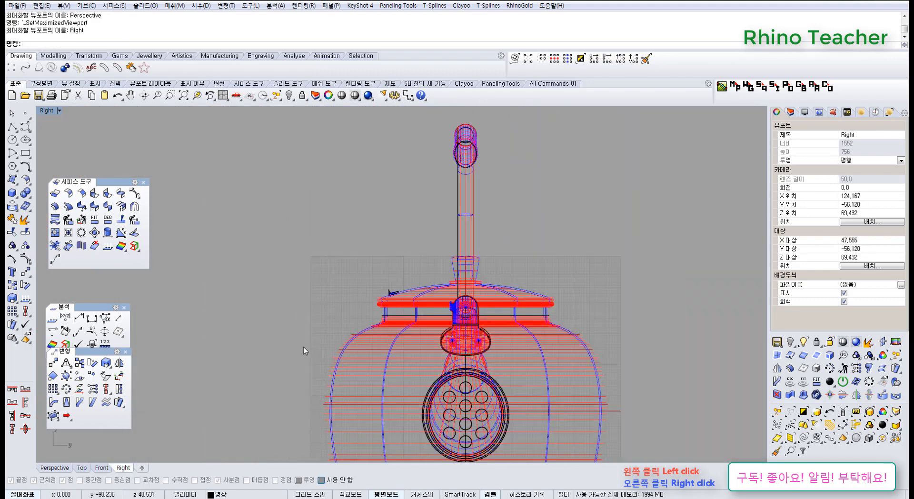
right_drag(303, 347, 386, 216)
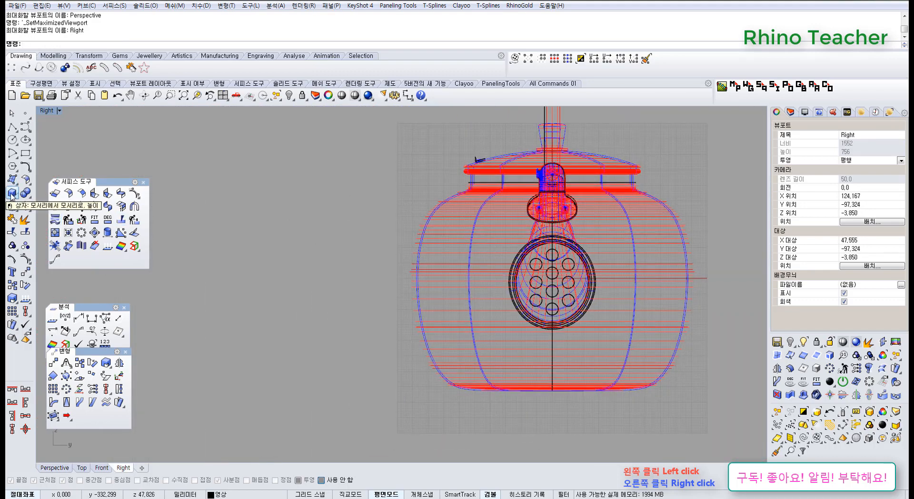
Step: Create a cylinder about 5.6 mm in diameter beside the kettle, based in the Right view and extended lengthwise in Perspective
click(14, 194)
click(13, 194)
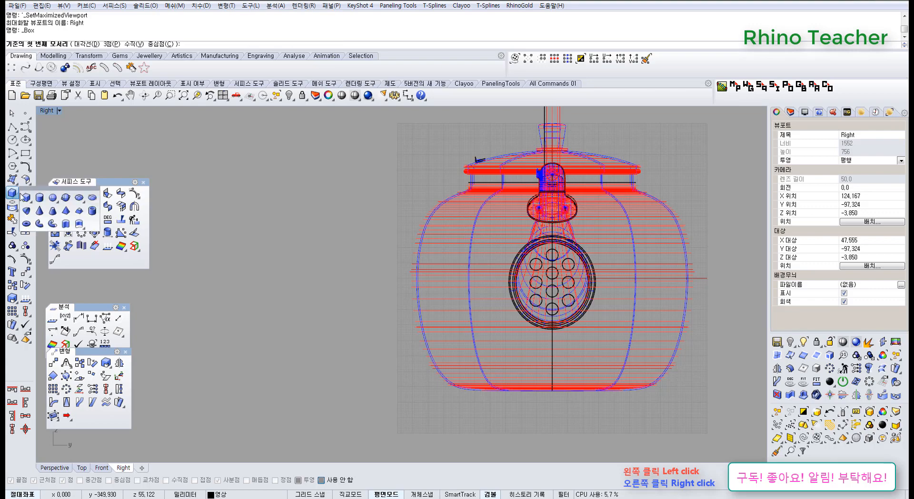
click(40, 197)
scroll(309, 303, up, 4)
click(308, 301)
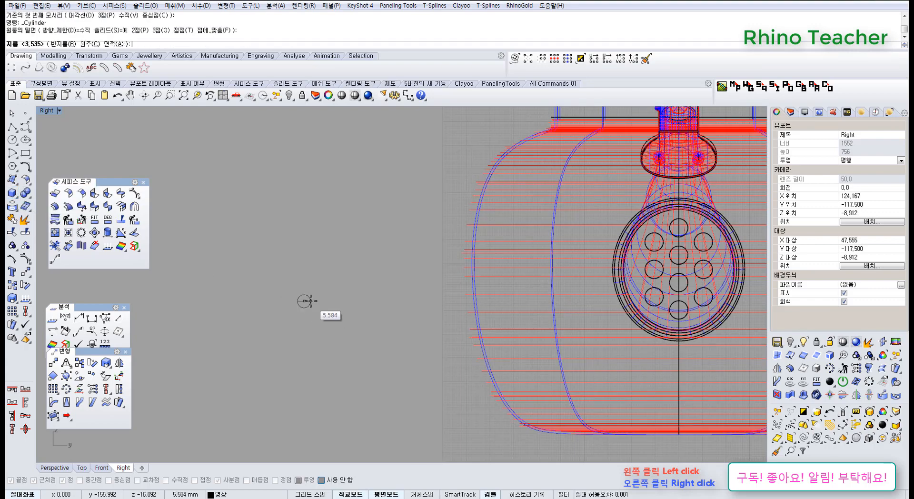
shift+click(311, 301)
key(ctrl+F4)
scroll(312, 303, down, 6)
right_drag(312, 303, 364, 399)
scroll(402, 436, up, 5)
click(378, 437)
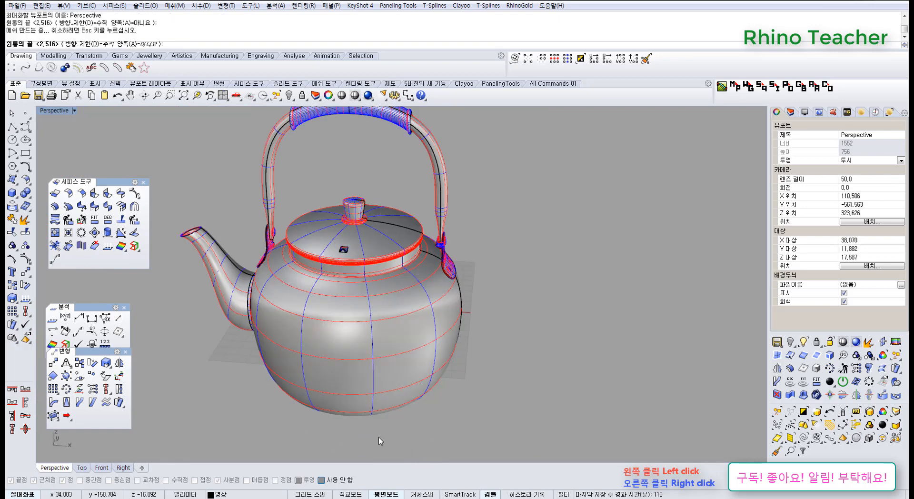
Step: Select the new cylinder and check its placement in the Perspective, Right and Top views
right_drag(378, 437, 210, 336)
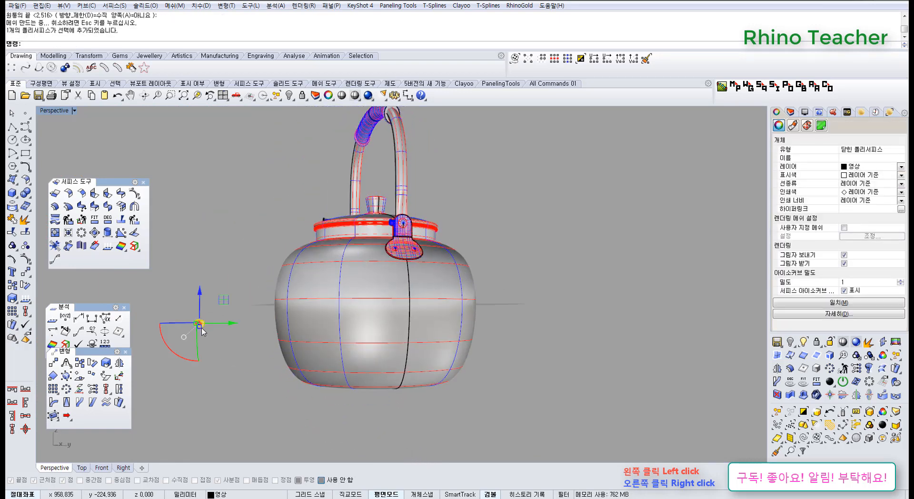
key(ctrl+F2)
key(ctrl+F3)
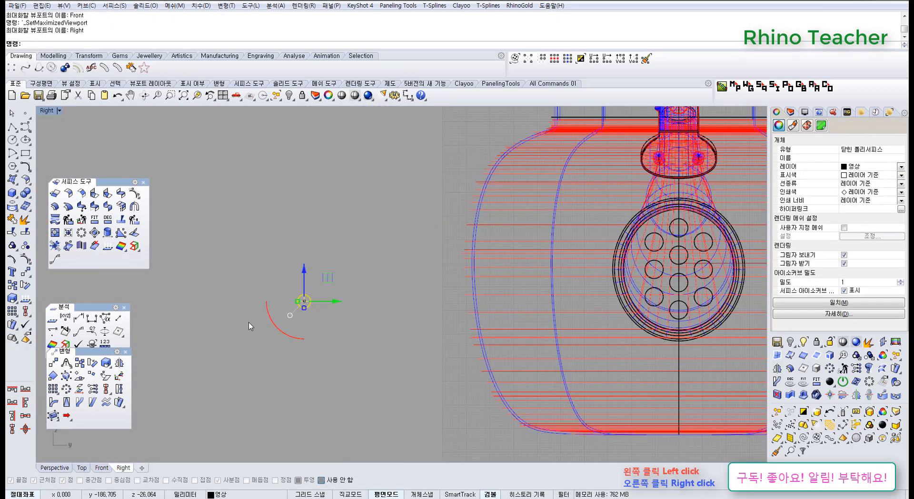
key(ctrl+F4)
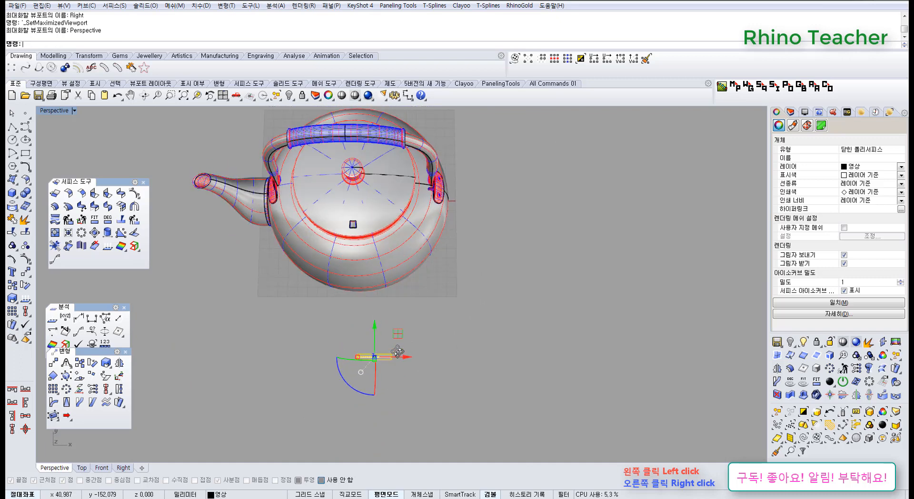
key(ctrl+F1)
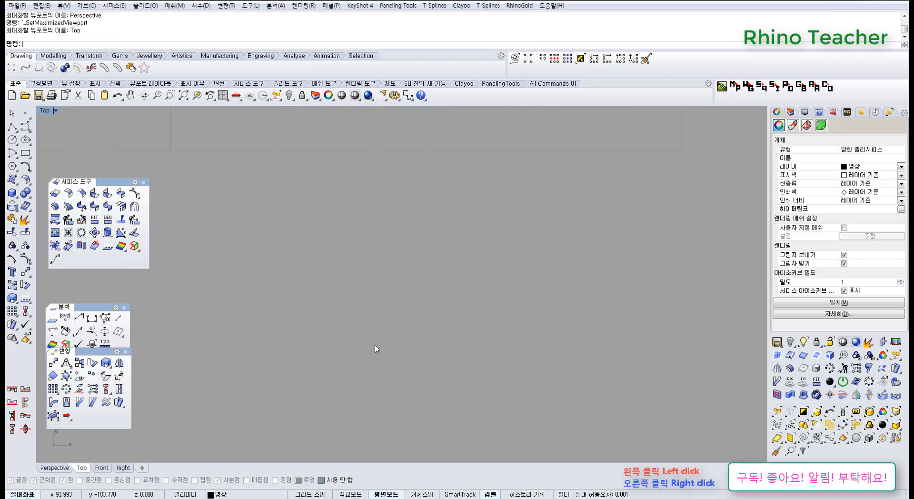
scroll(427, 324, down, 8)
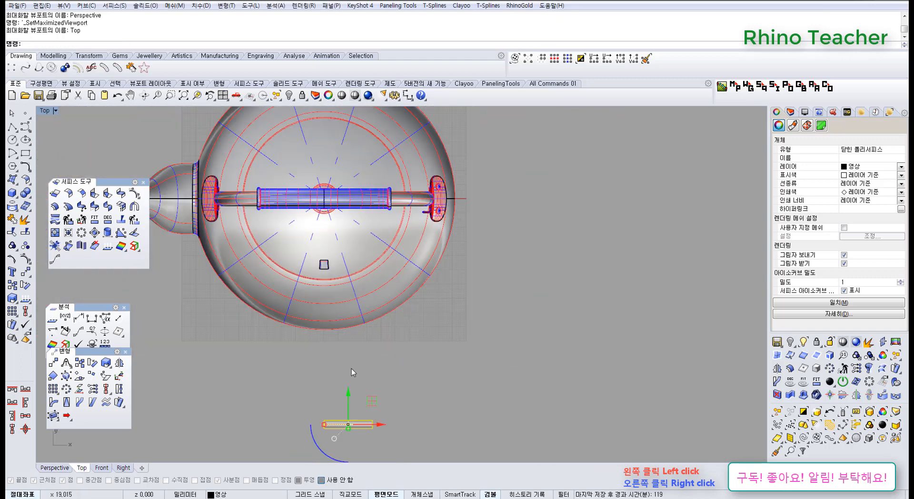
right_drag(258, 370, 257, 320)
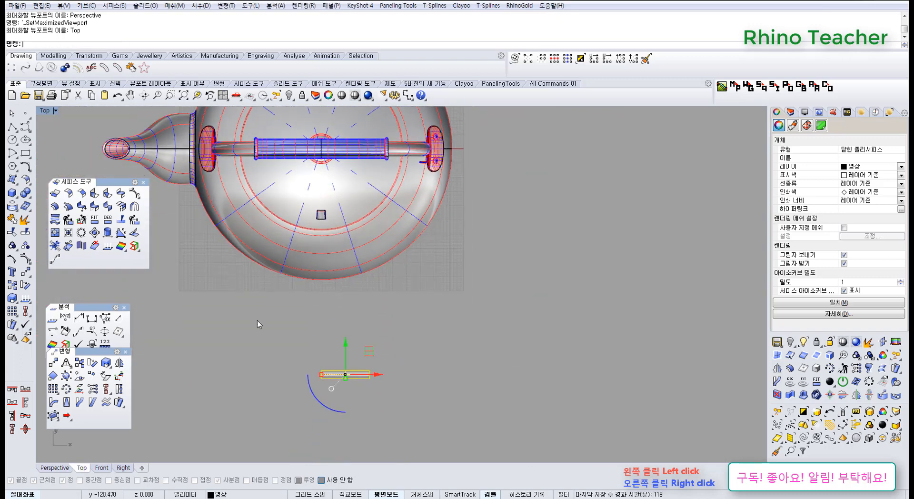
Step: Start a rectangular array of the cylinder with 4 items in each of the X, Y and Z directions
click(11, 311)
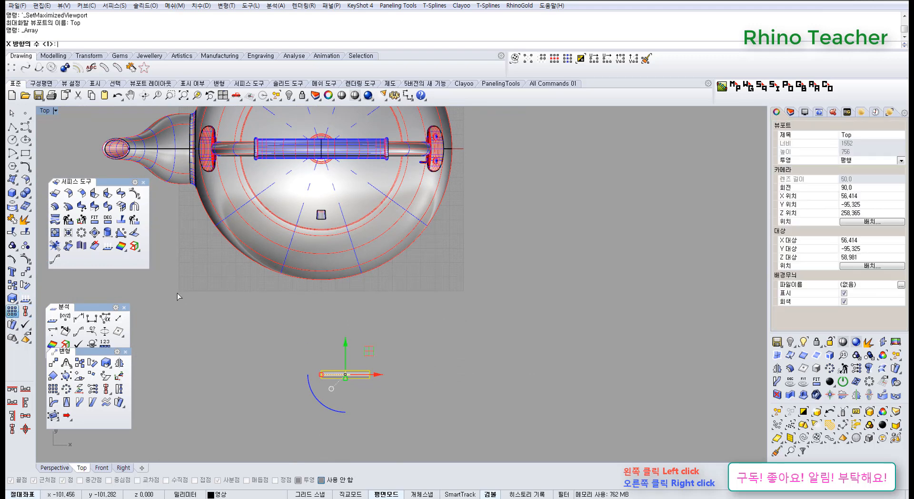
text(4)
key(Return)
text(4)
key(Return)
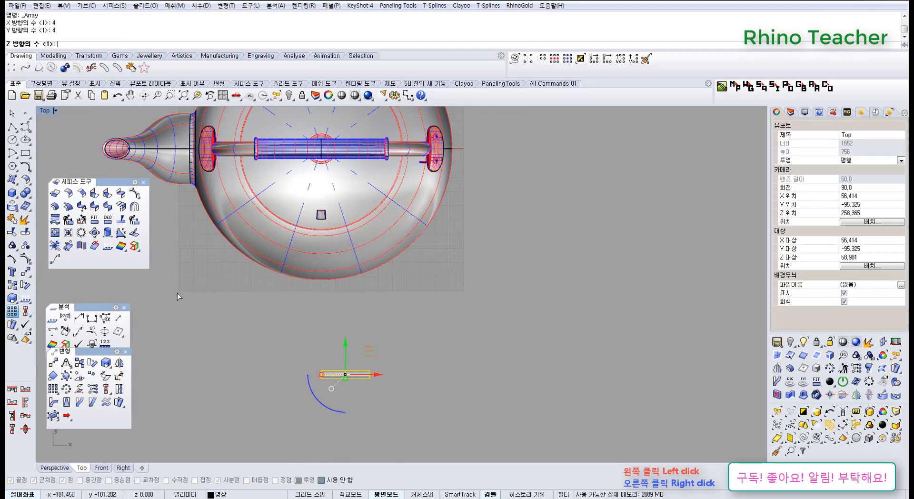
text(4)
key(Return)
Step: Set the array spacing to about 42.4 mm in X, 29.1 mm in Y and 24.2 mm in Z, and leave the command
click(326, 375)
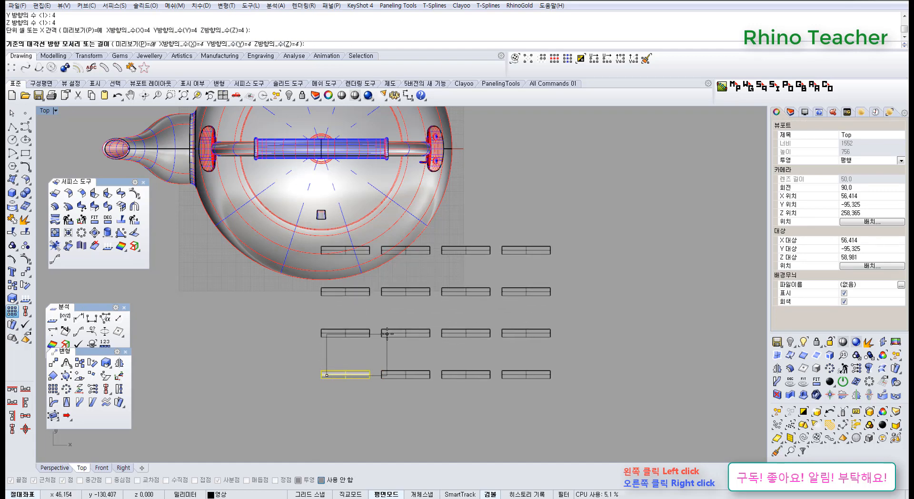
click(387, 333)
key(ctrl+F2)
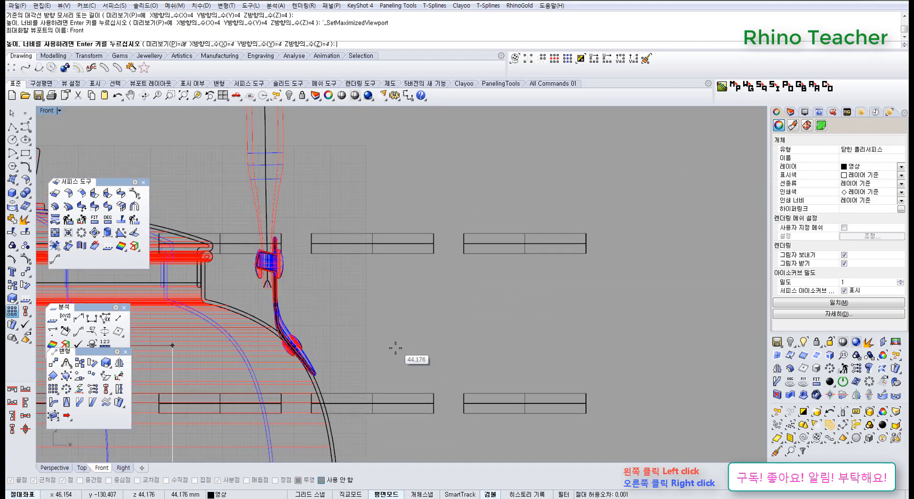
scroll(395, 348, down, 10)
click(404, 364)
key(ctrl+F4)
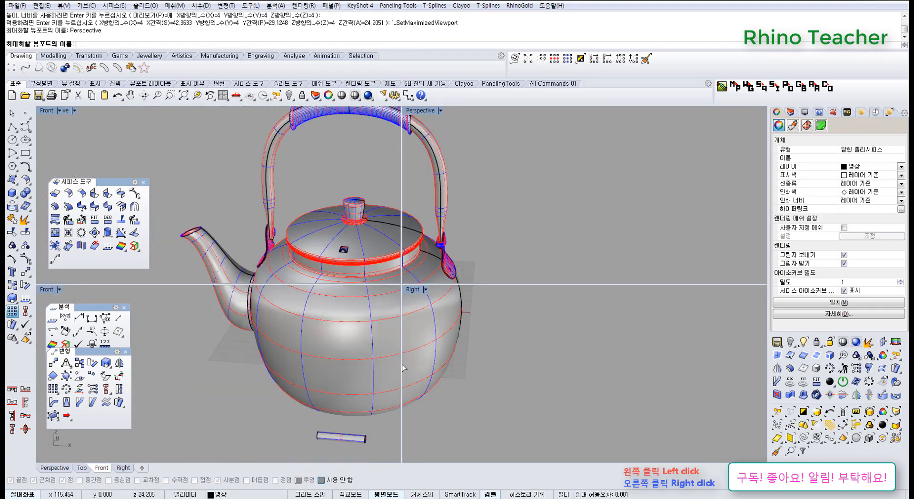
right_drag(334, 351, 306, 262)
key(Escape)
Step: Delete the cylinder in front of the kettle and undo the deletion
drag(268, 210, 336, 270)
key(Delete)
key(ctrl+z)
Step: Examine the restored cylinder's position relative to the kettle in the Perspective, Right and Top views
right_drag(278, 263, 341, 301)
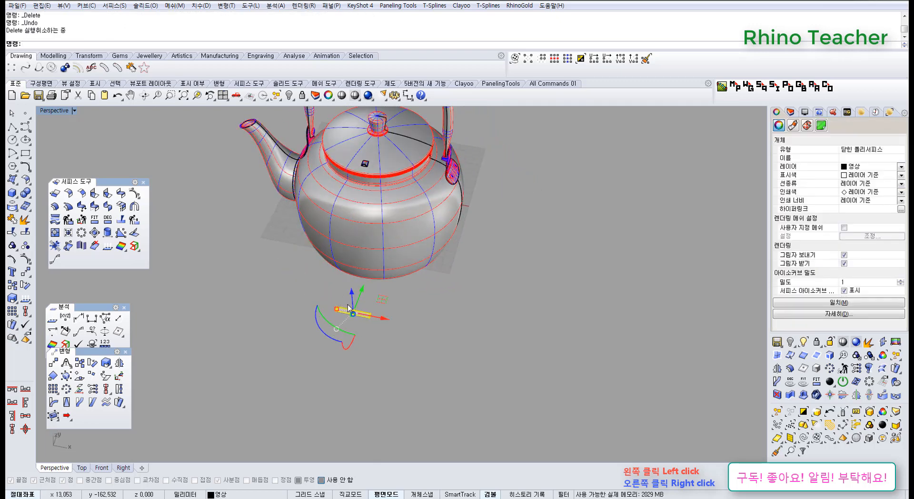
right_drag(353, 309, 364, 307)
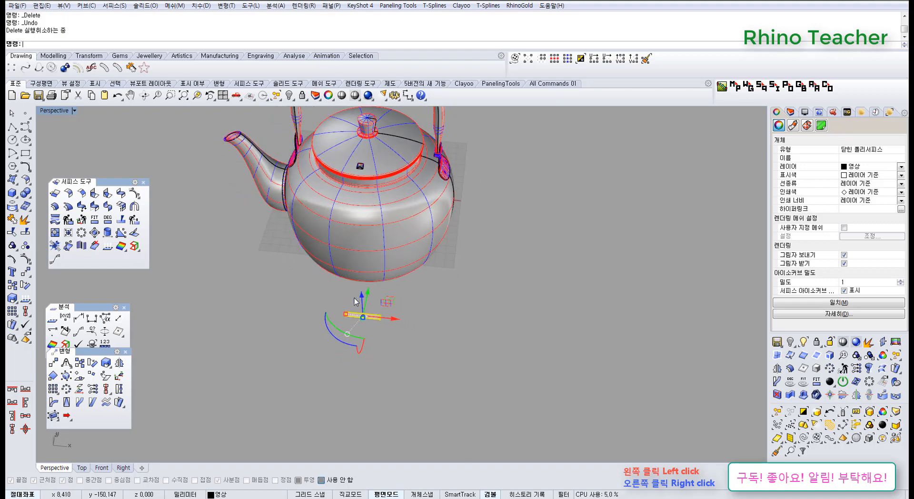
key(ctrl+F3)
right_drag(387, 401, 316, 323)
scroll(354, 316, up, 8)
scroll(315, 323, down, 4)
scroll(333, 315, up, 2)
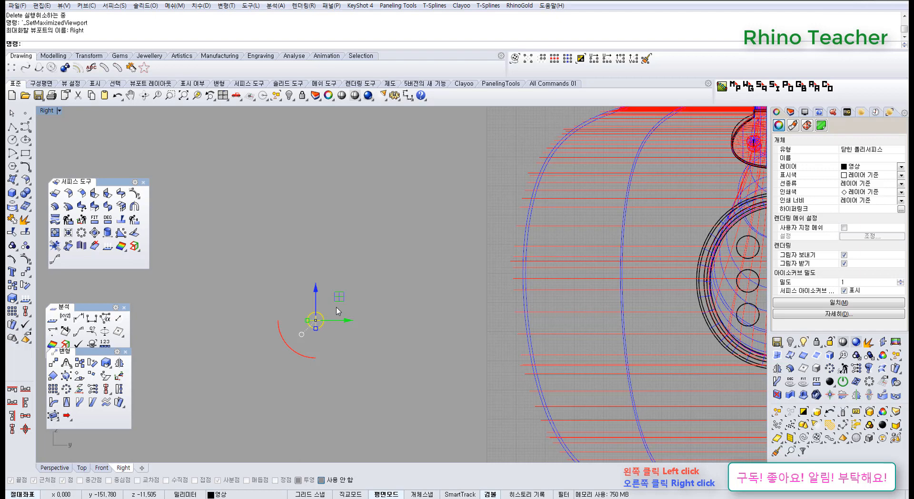
key(ctrl+F1)
right_drag(349, 356, 510, 337)
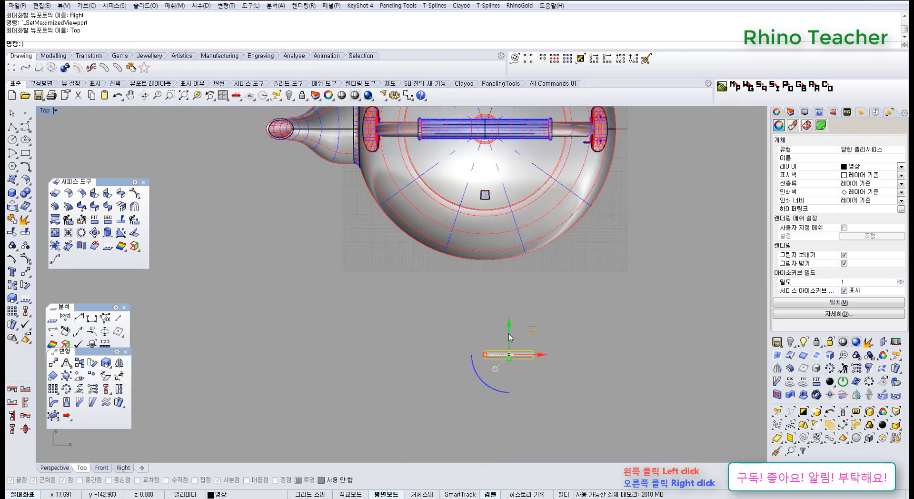
scroll(509, 336, down, 6)
right_drag(597, 343, 517, 354)
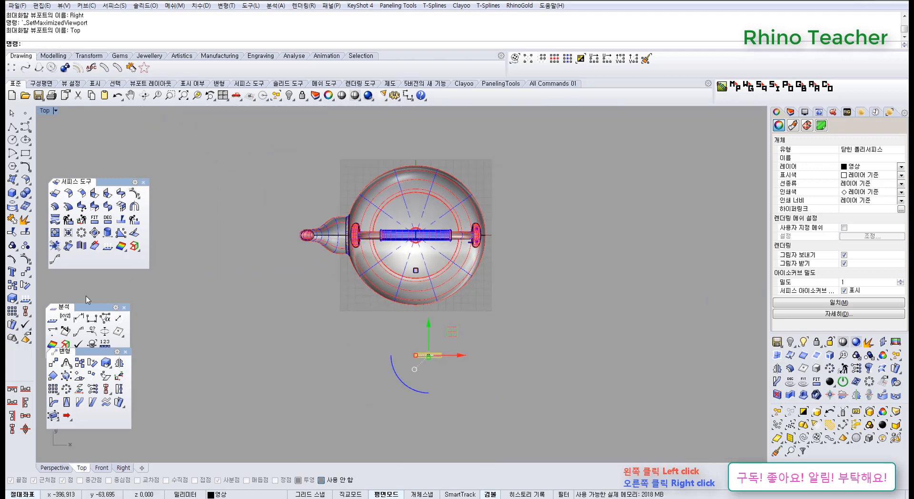
Step: Close the floating analysis and transform toolbars, and compare the cylinder's position in the Right and Top views
click(124, 307)
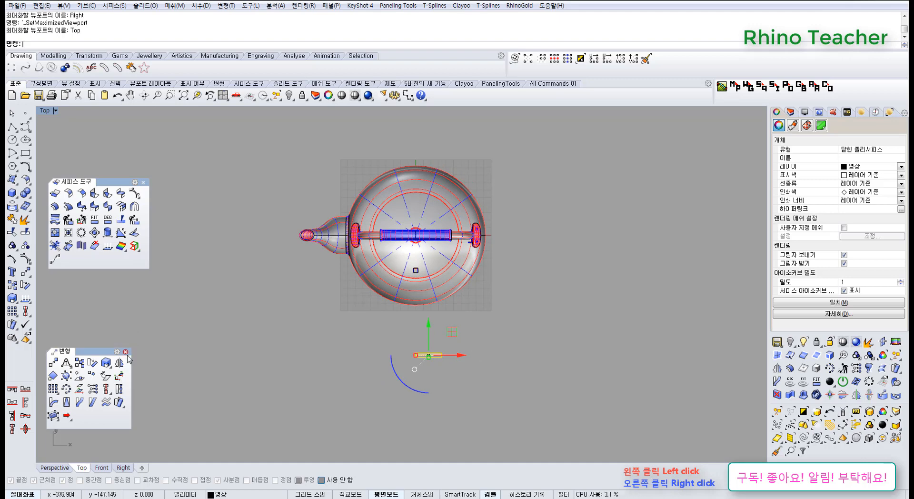
click(125, 352)
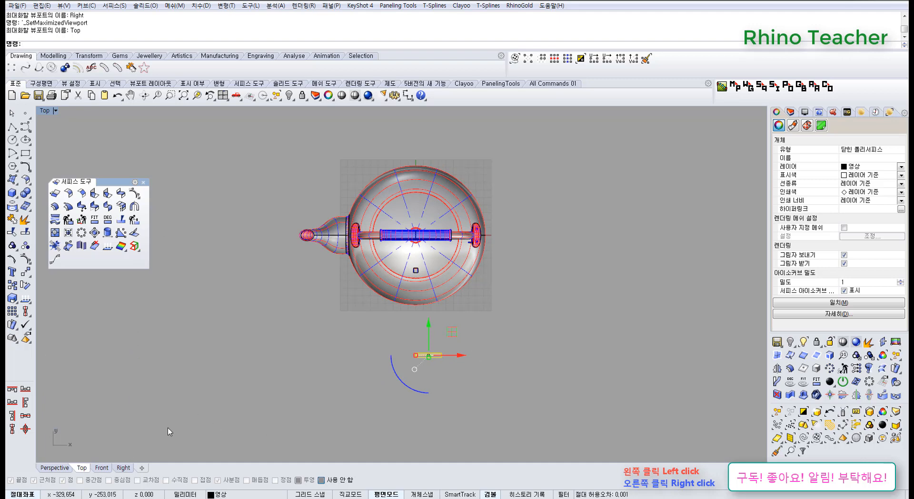
right_drag(280, 365, 277, 315)
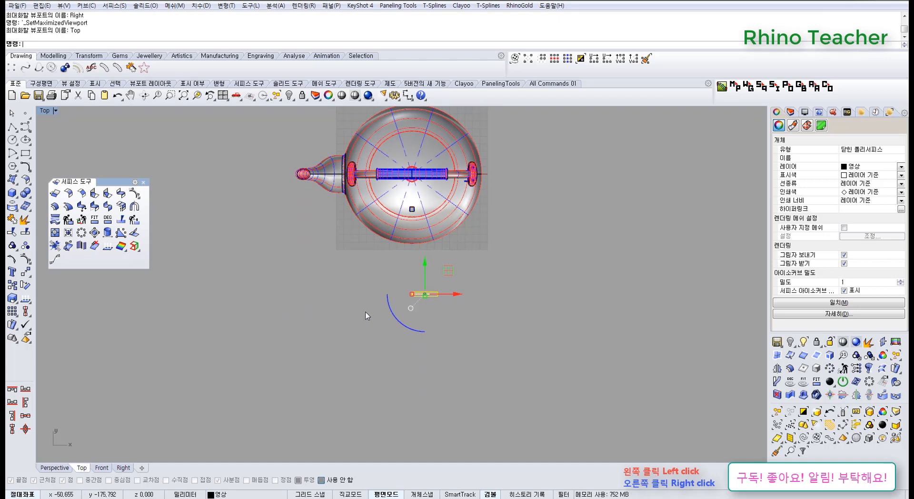
key(ctrl+F3)
scroll(329, 310, down, 5)
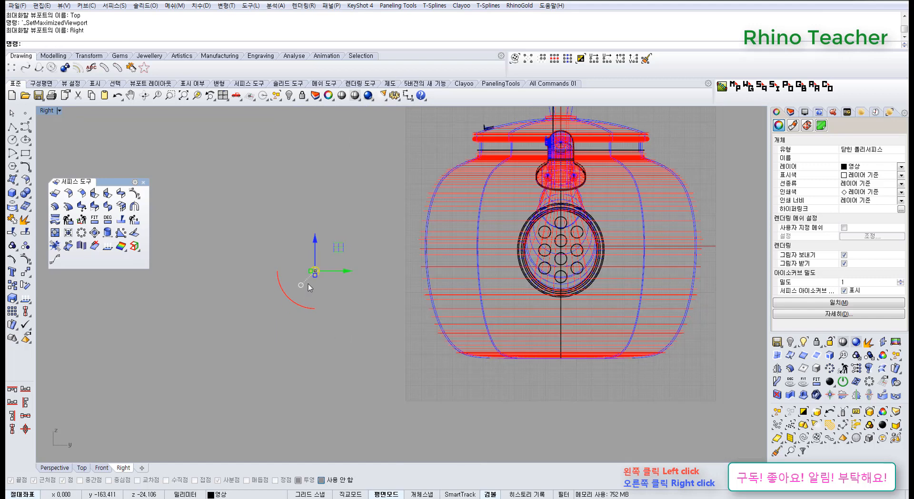
right_drag(326, 273, 329, 304)
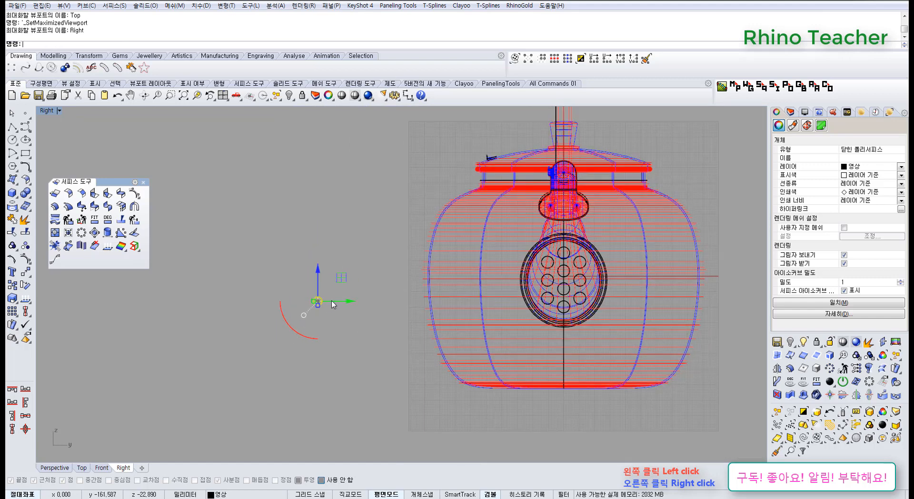
scroll(329, 304, up, 6)
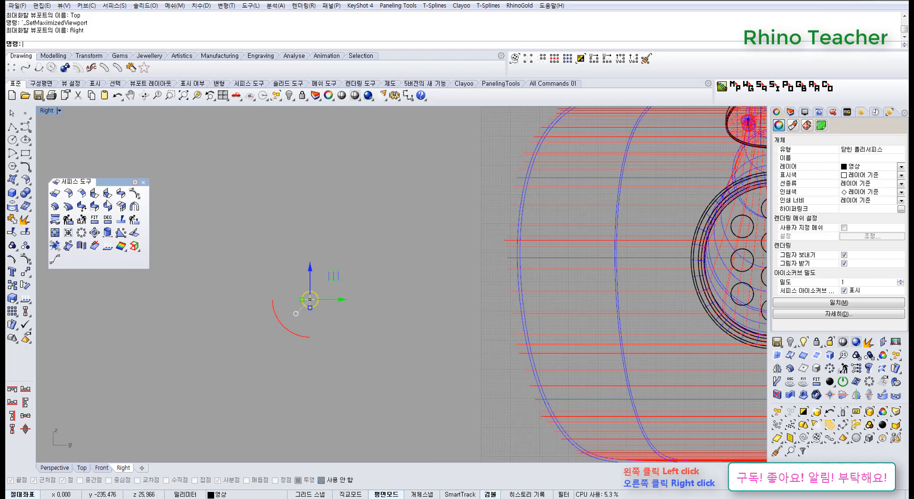
key(ctrl+F1)
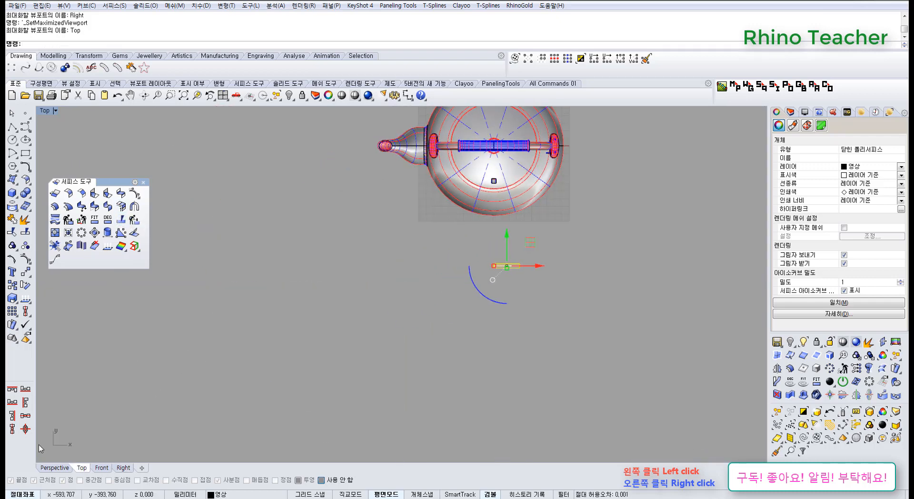
key(ctrl+F3)
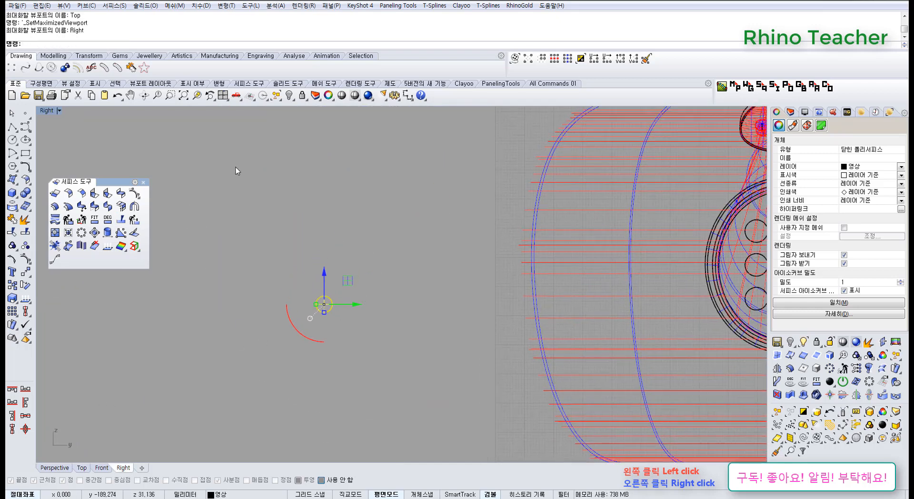
Step: Sketch a vertical and a horizontal polyline as an L-shaped axis guide around the cylinder in the Right view
click(227, 195)
click(12, 126)
click(375, 341)
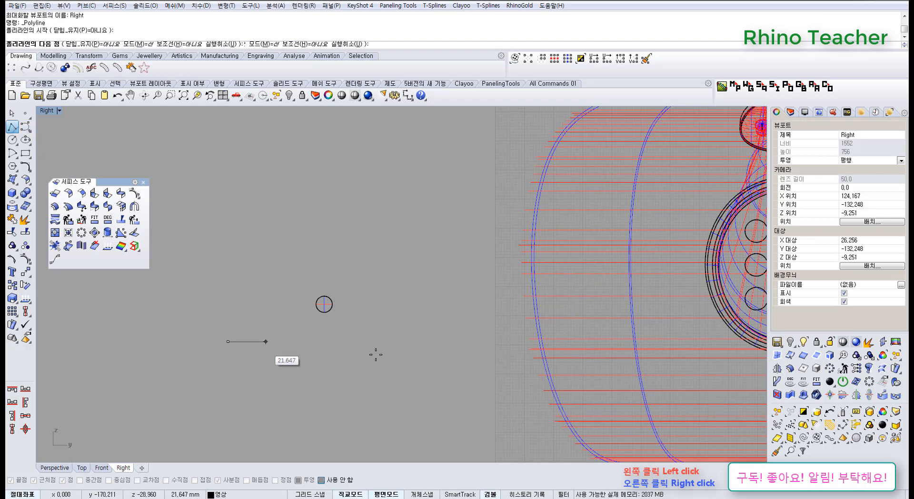
click(234, 194)
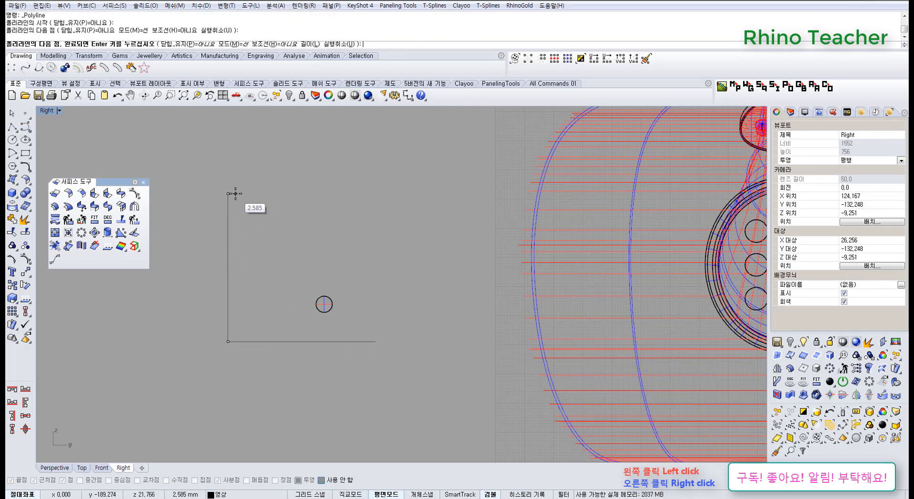
right_click(234, 195)
Step: Array the cylinder in the Right view with 1 item in X, 4 in Y and 1 in Z, spaced about 10.7 mm apart
scroll(331, 298, up, 6)
drag(354, 340, 288, 291)
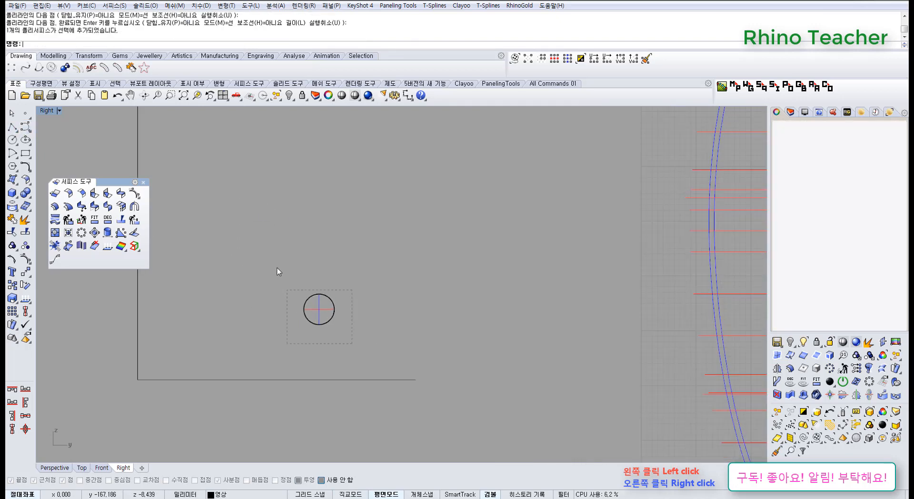
click(26, 272)
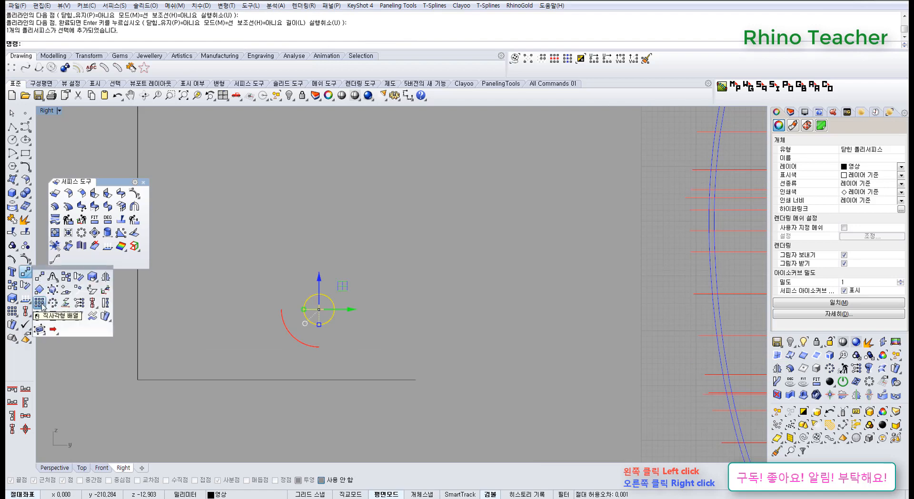
click(41, 303)
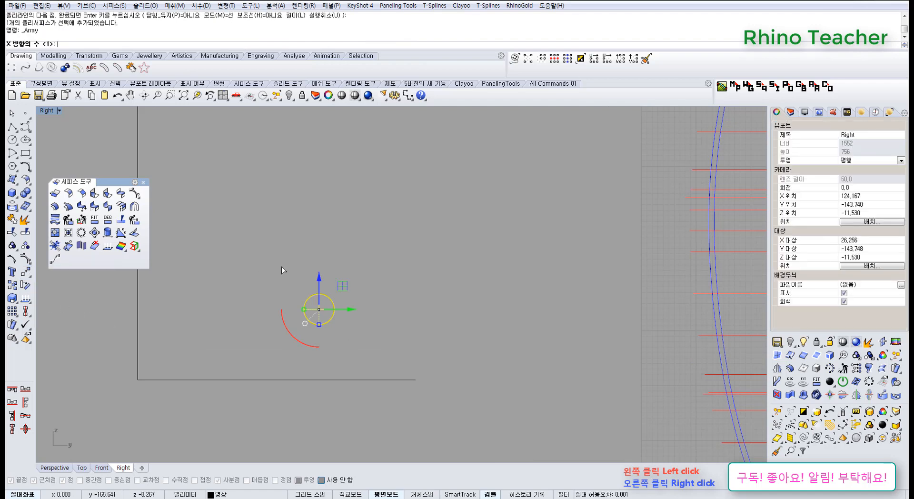
text(4)
key(Return)
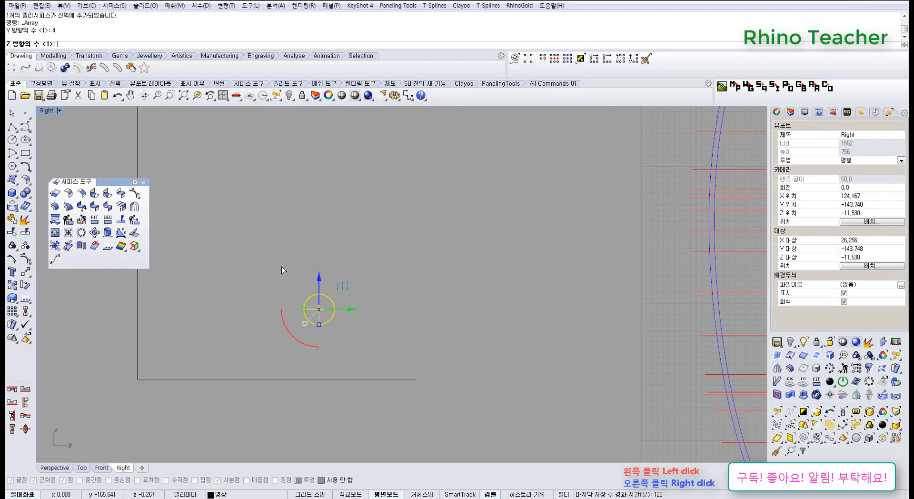
scroll(282, 267, down, 5)
click(278, 309)
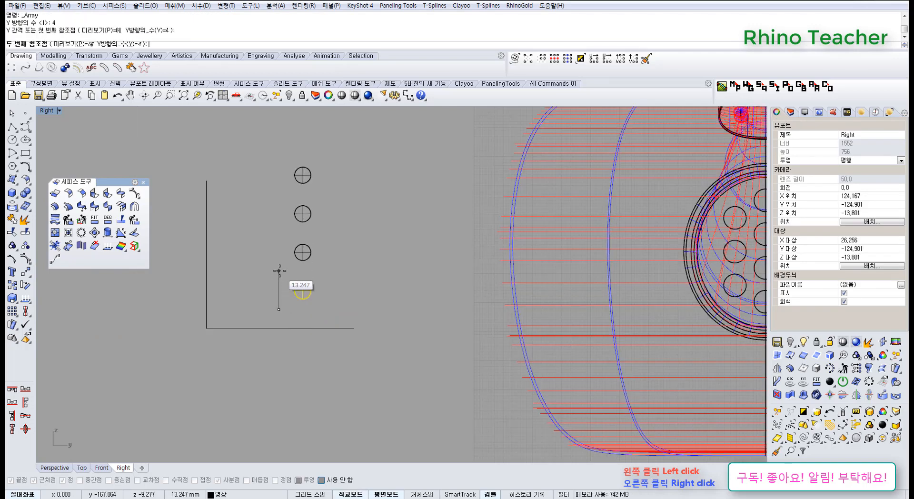
click(278, 278)
key(Return)
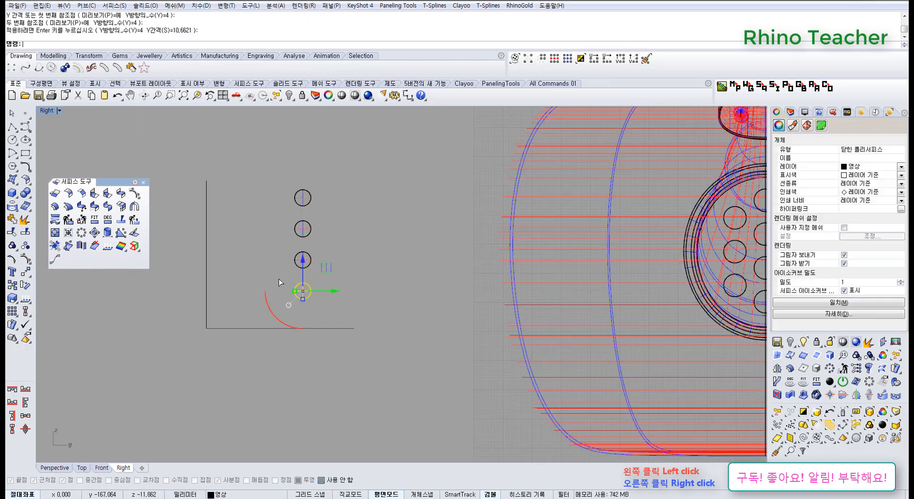
key(Escape)
Step: Delete the two guide lines beside the arrayed cylinders
right_drag(271, 260, 358, 284)
drag(358, 284, 271, 373)
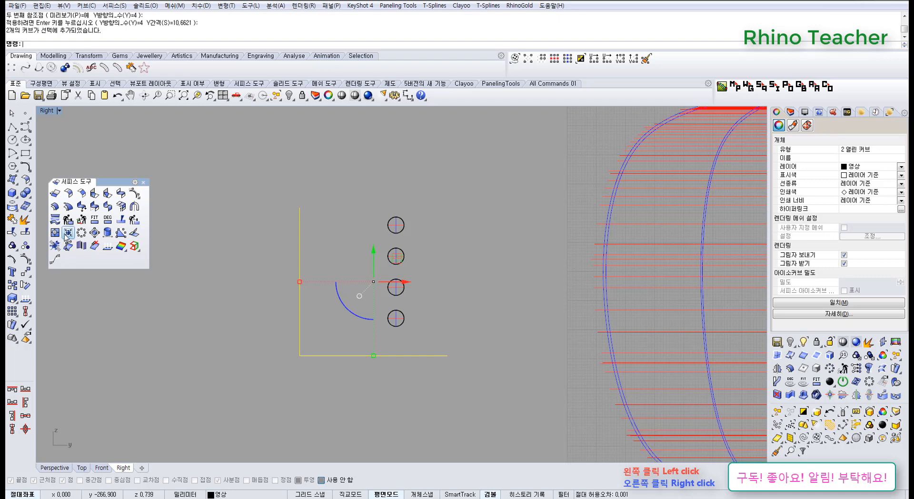
key(Delete)
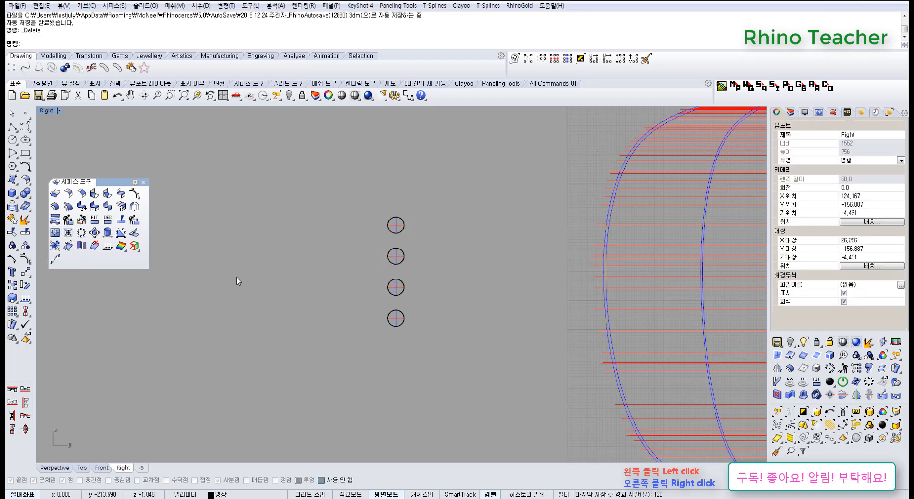
Step: Delete the three upper cylinder copies in the Perspective view, keeping the lowest cylinder
right_drag(237, 281, 192, 312)
scroll(193, 315, down, 3)
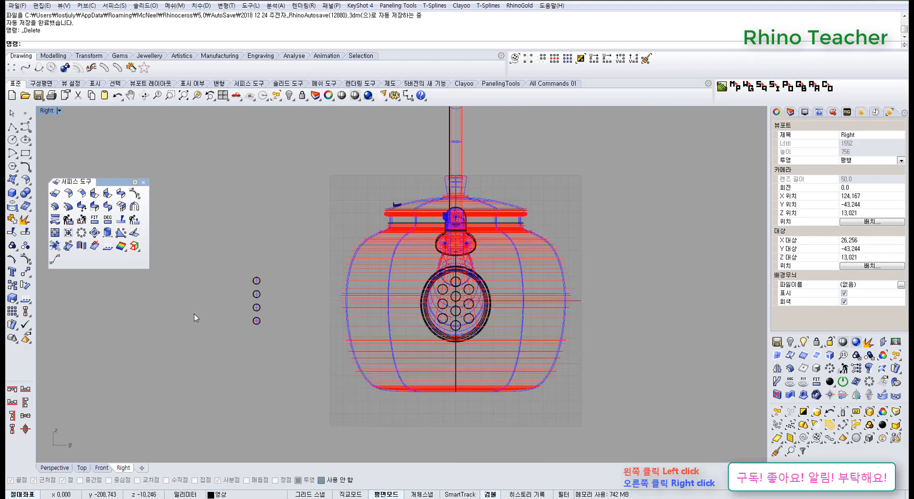
key(ctrl+F1)
key(ctrl+F2)
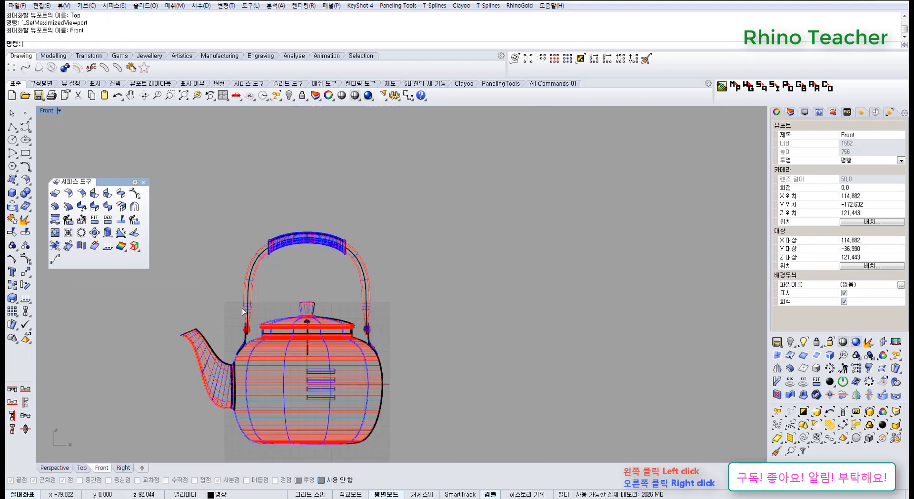
key(ctrl+F3)
right_drag(251, 312, 224, 306)
scroll(315, 281, up, 5)
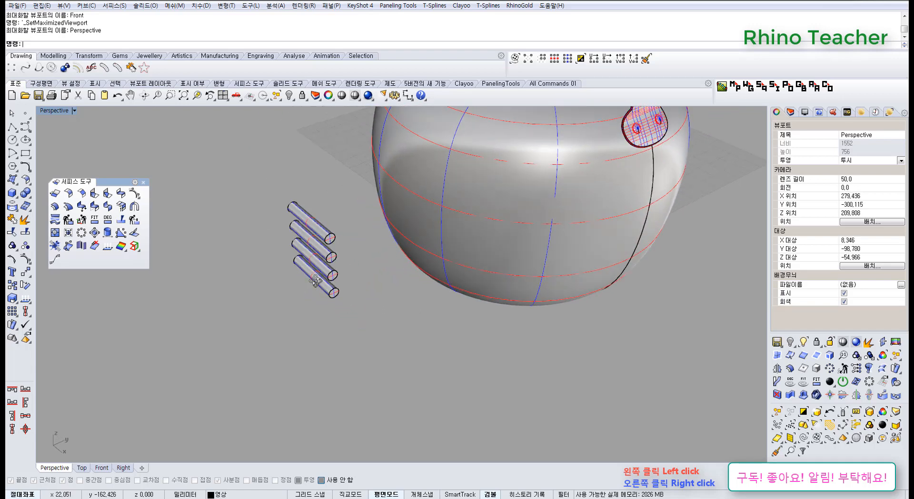
drag(297, 236, 287, 248)
key(Delete)
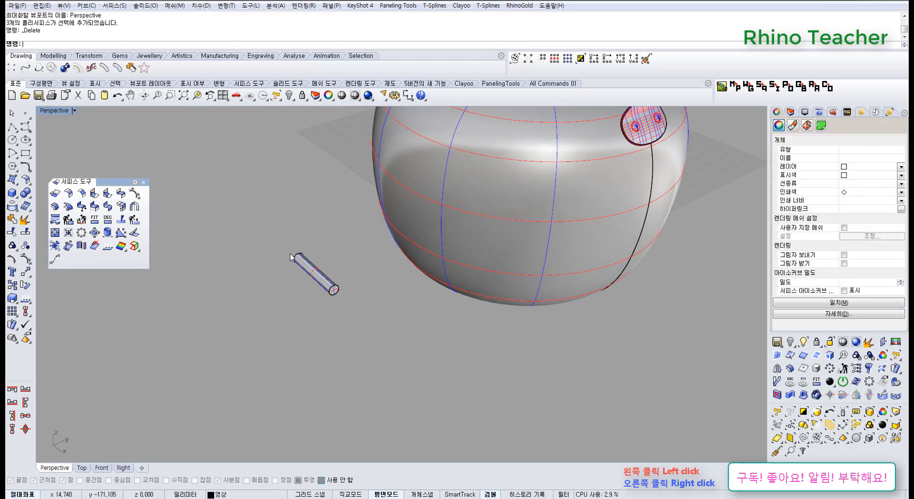
Step: Start a rectangular array of the remaining cylinder in Perspective with 1 item in X, 1 in Y and 4 in Z
click(312, 274)
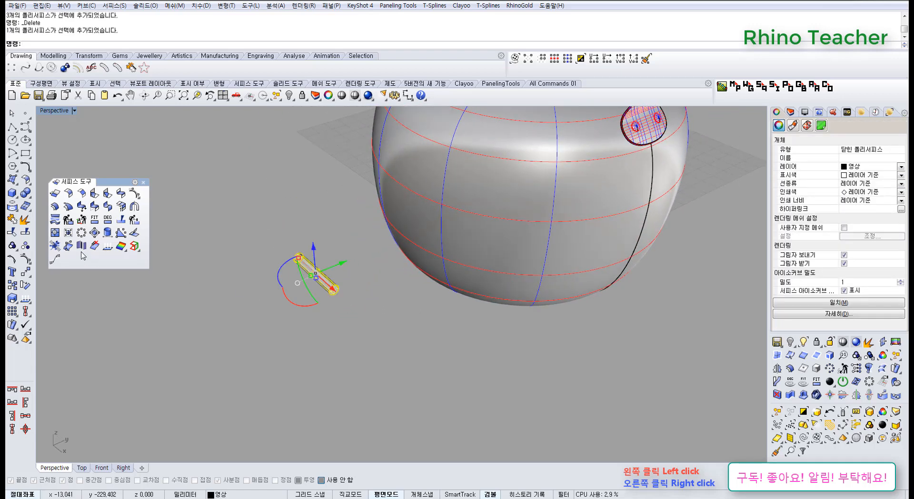
click(24, 274)
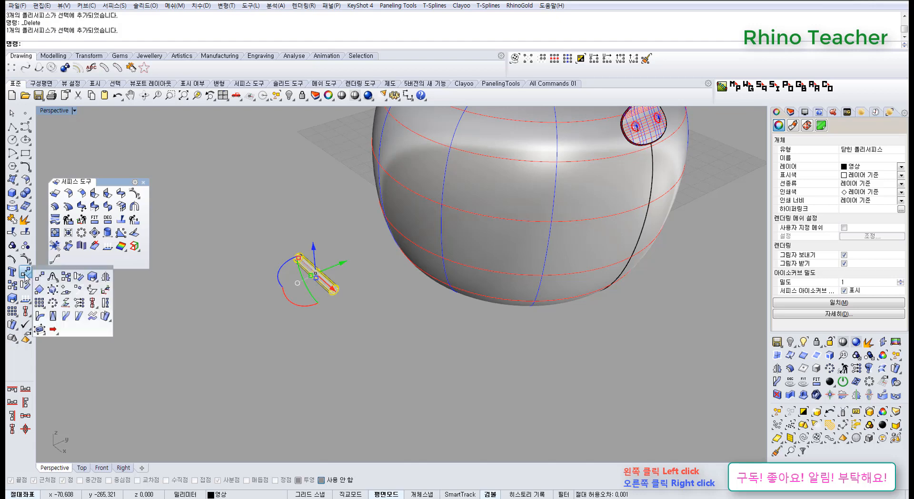
click(39, 304)
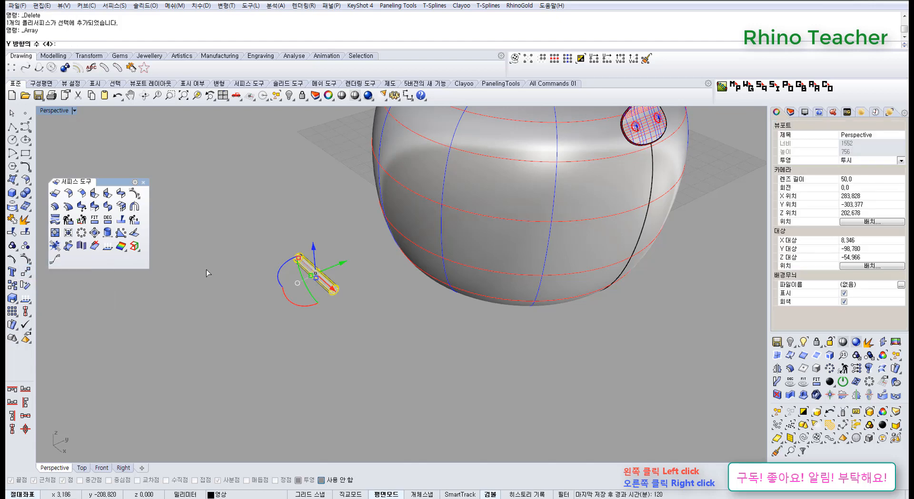
text(1)
key(Return)
text(1)
key(Return)
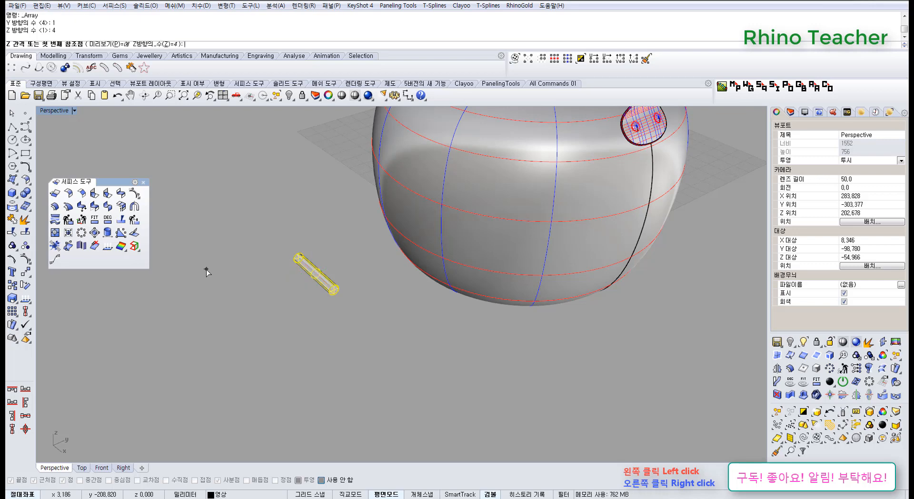
Step: Set the Z spacing of the array to about 10 mm using the Right view, and apply the array
click(330, 314)
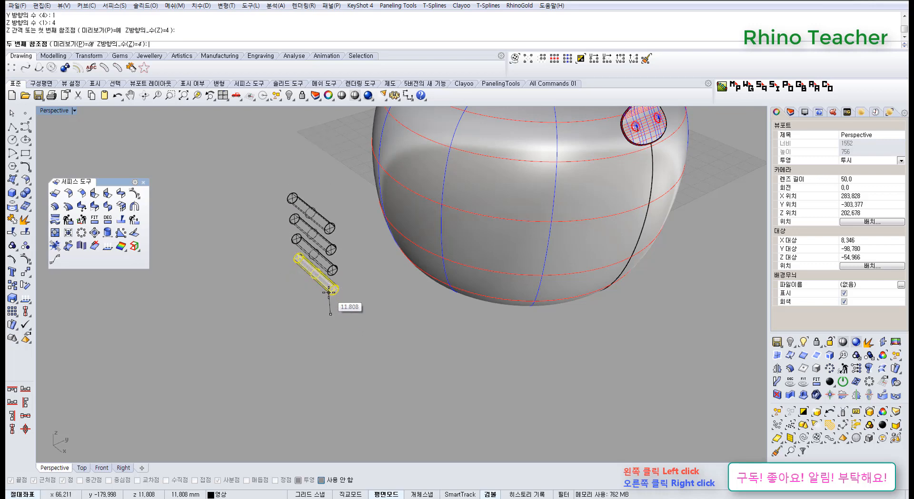
key(ctrl+F4)
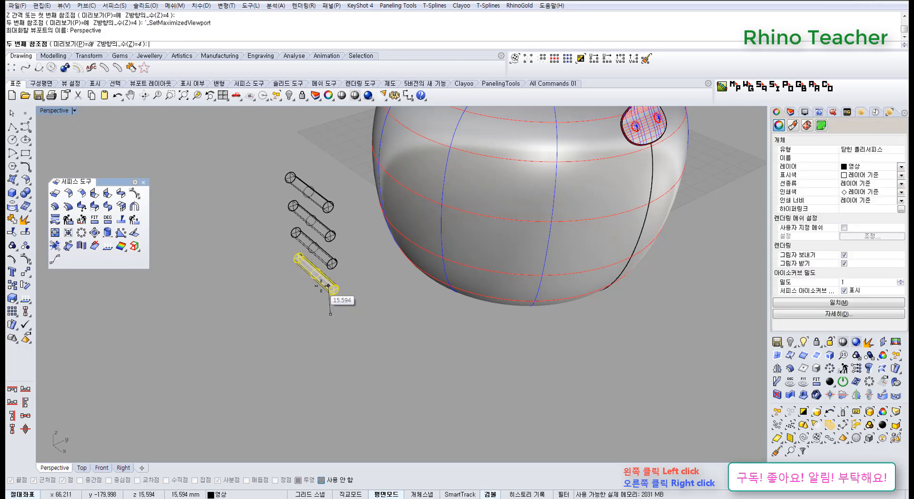
key(ctrl+F3)
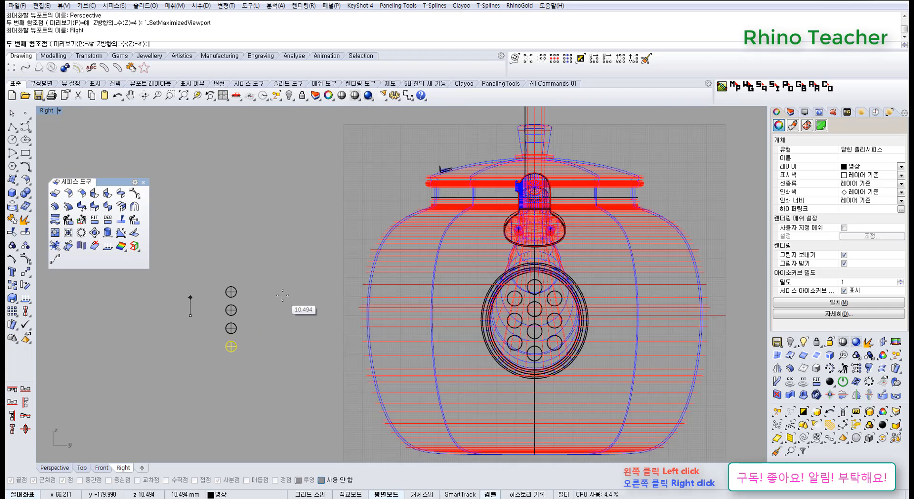
click(283, 296)
right_click(284, 305)
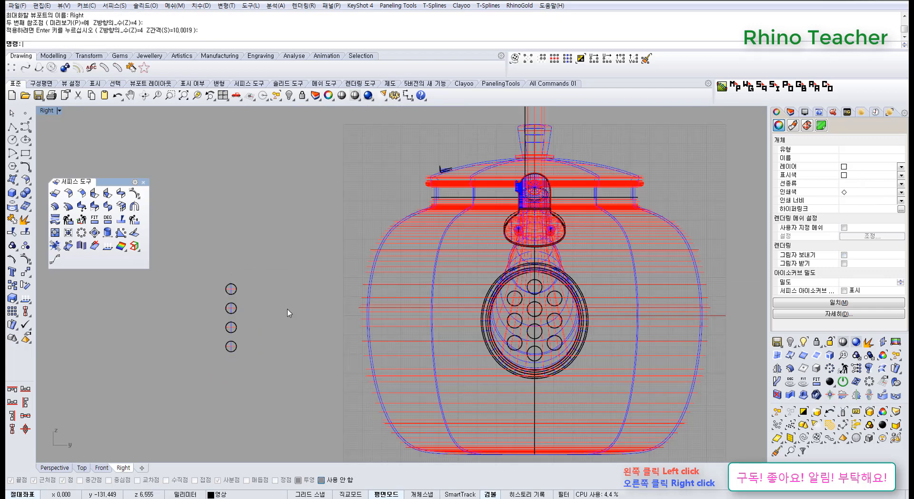
Step: Delete all four stacked cylinders and return to the Perspective view
drag(287, 361, 189, 274)
right_drag(242, 305, 273, 292)
key(Delete)
key(ctrl+F4)
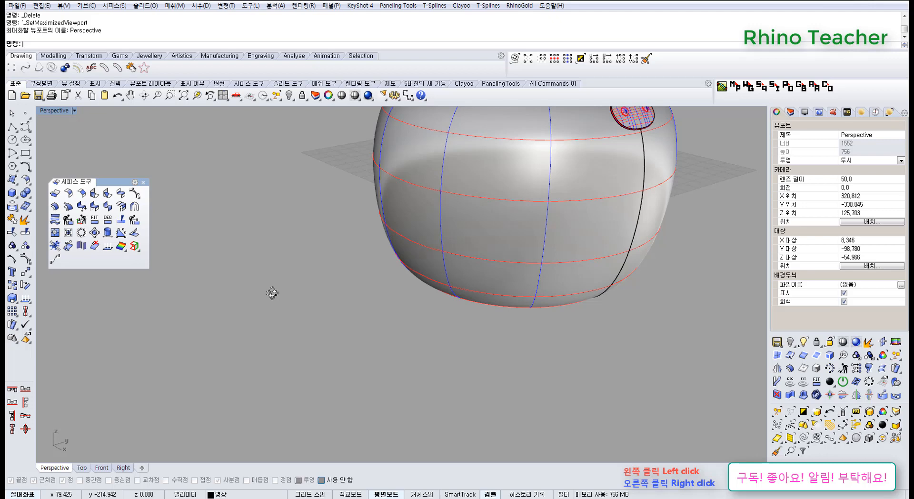
Step: Select the kettle lid in the Perspective view and move it off the body to beside the kettle
key(ctrl+F4)
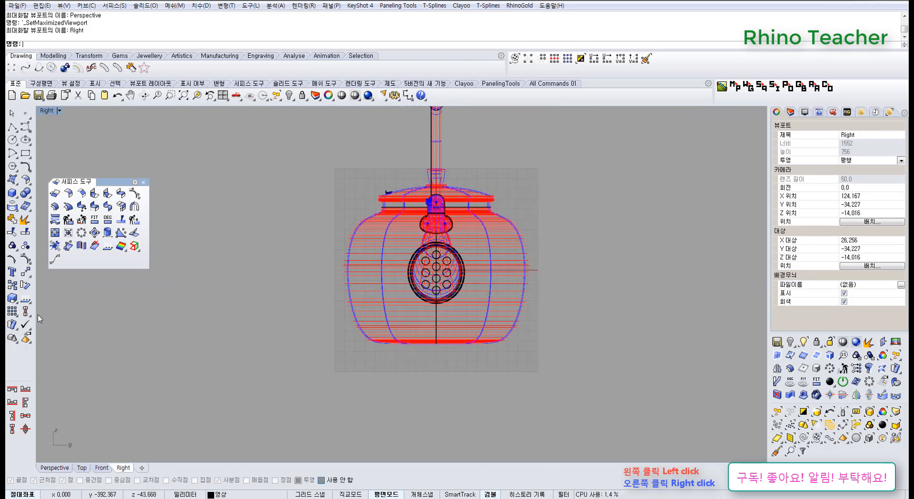
right_drag(250, 307, 203, 324)
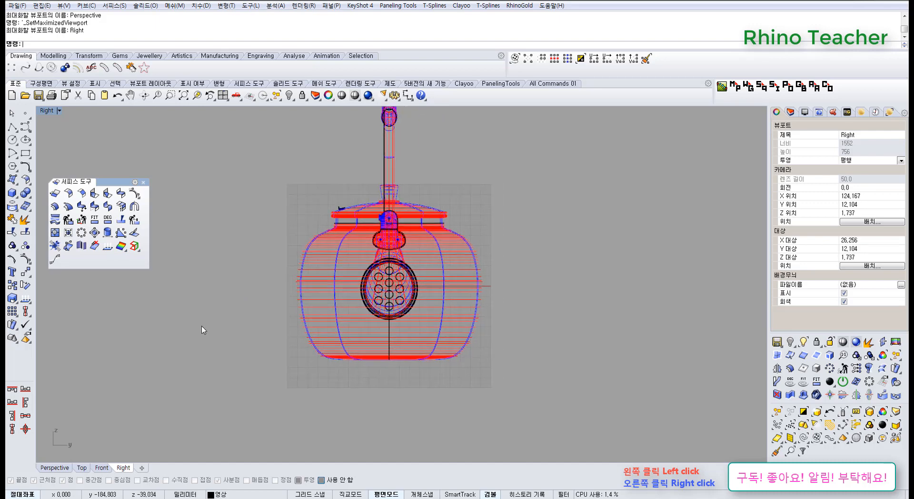
key(ctrl+F4)
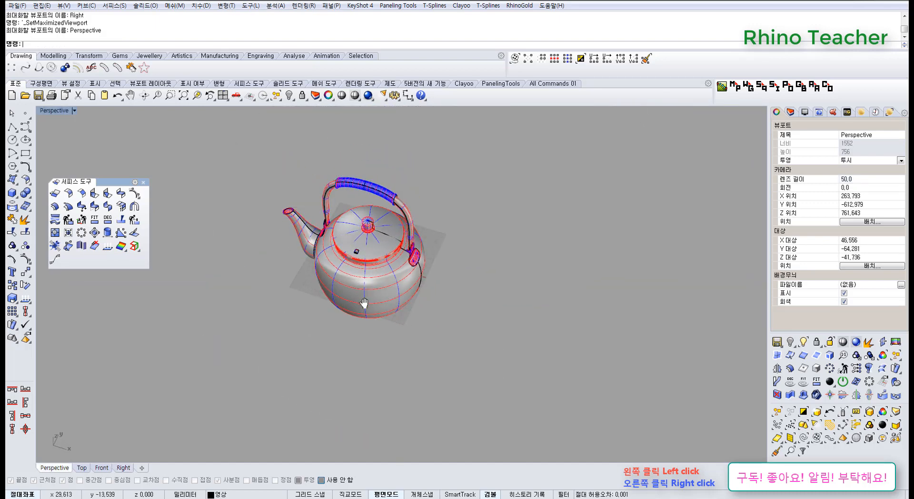
click(346, 274)
scroll(367, 286, down, 3)
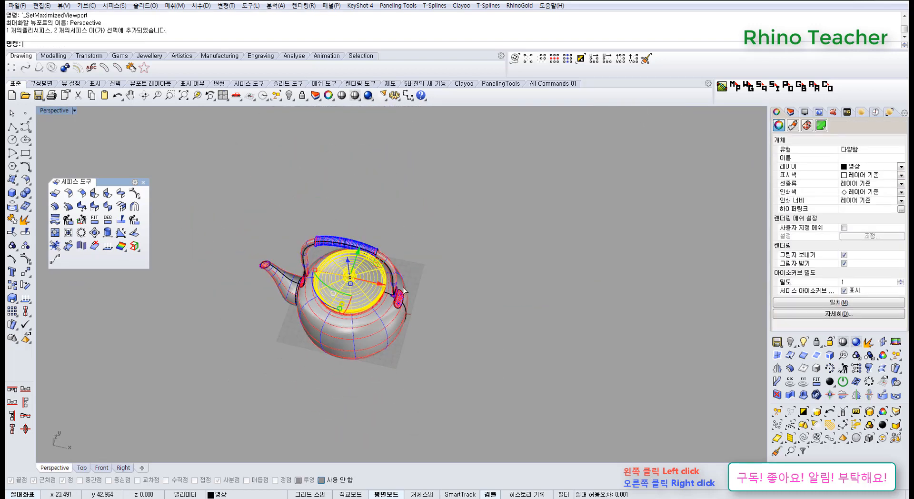
drag(403, 291, 507, 316)
Step: Try showing selected hidden objects around the kettle, and undo that command
click(442, 238)
middle_click(442, 239)
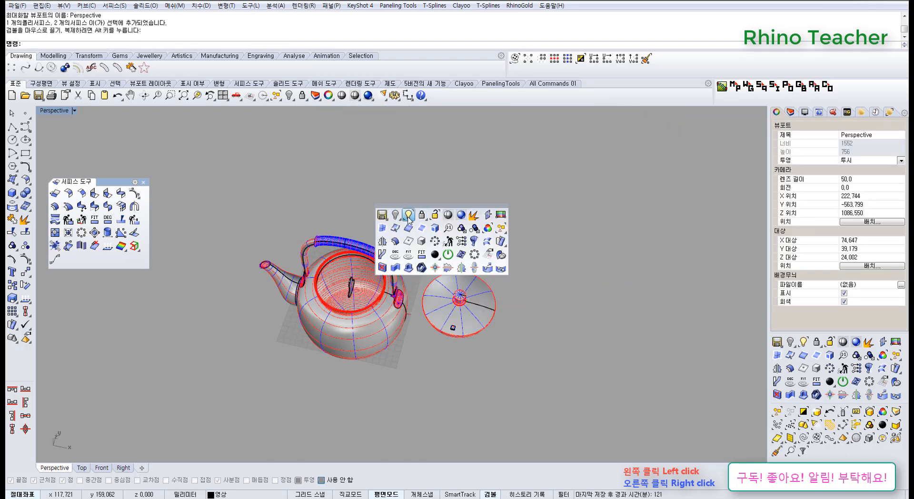
click(408, 215)
scroll(379, 206, up, 10)
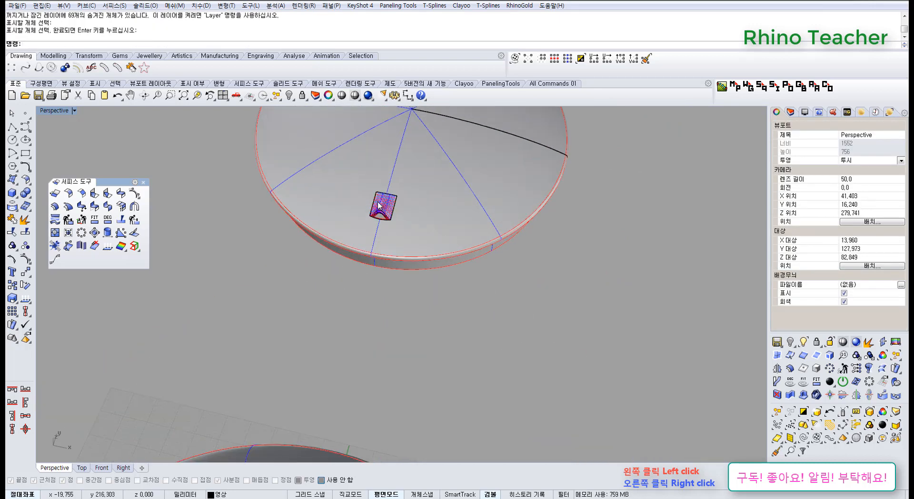
scroll(379, 205, up, 3)
scroll(402, 249, down, 15)
key(ctrl+z)
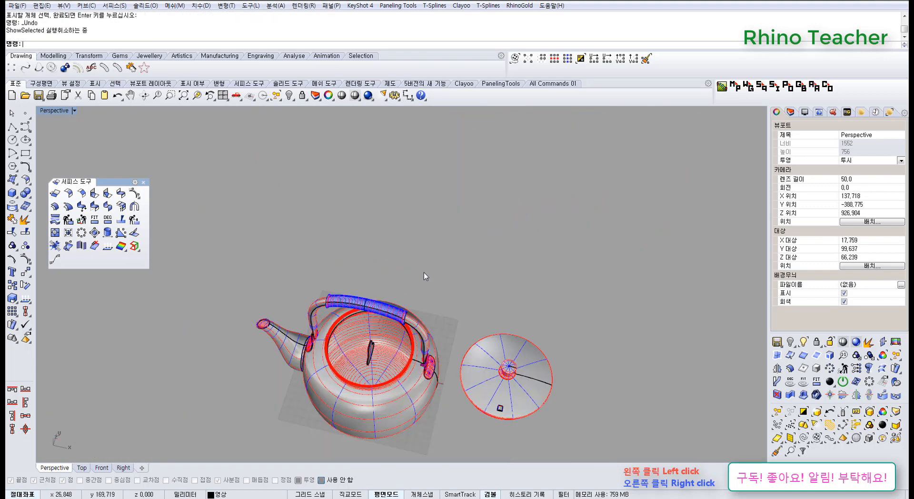
Step: Examine the small arched vent on the lid's upper surface up close in the Perspective view
scroll(389, 247, up, 5)
scroll(390, 369, up, 3)
right_drag(388, 366, 365, 335)
scroll(349, 318, up, 8)
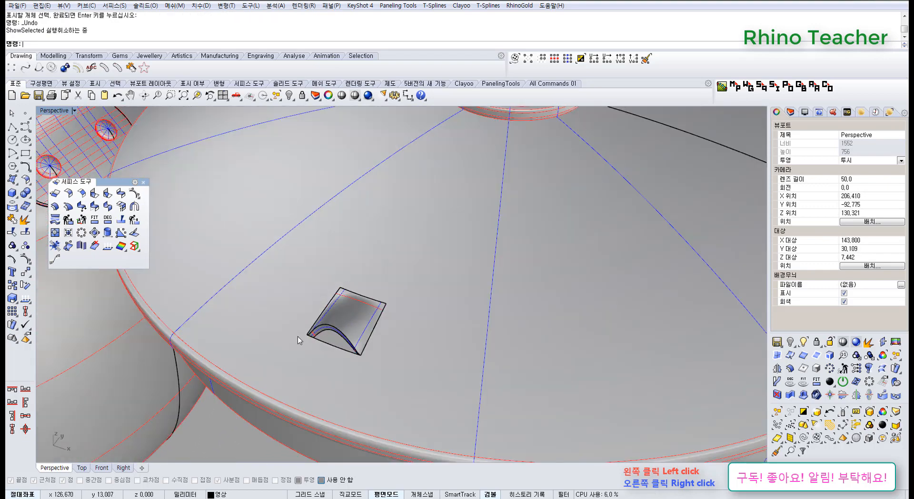
Step: In the Top view, draw an open three-point polyline from one outer corner of the lid's vent over its inner edge to the other outer corner
scroll(367, 337, down, 6)
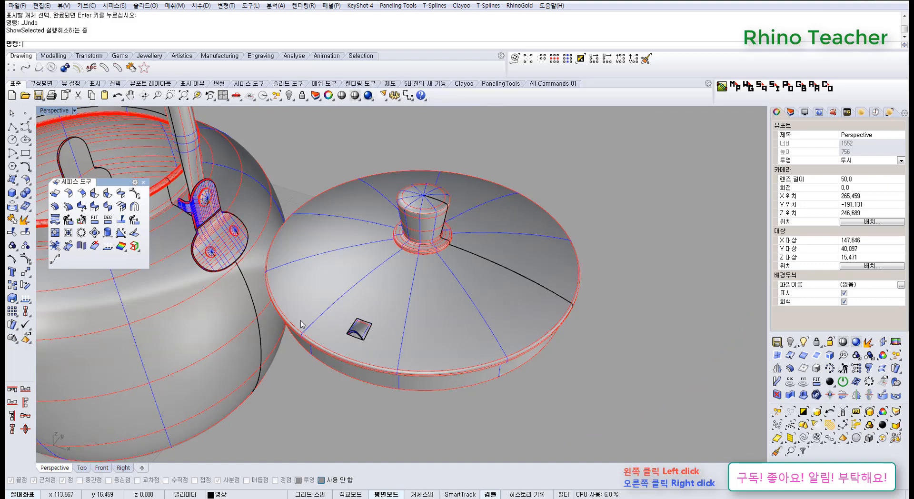
right_drag(335, 326, 396, 315)
key(ctrl+F1)
scroll(444, 272, up, 8)
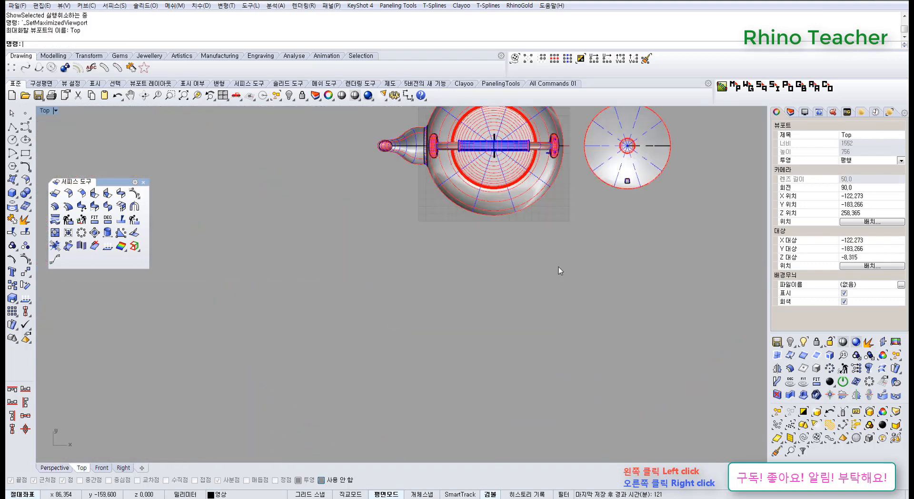
scroll(447, 221, up, 10)
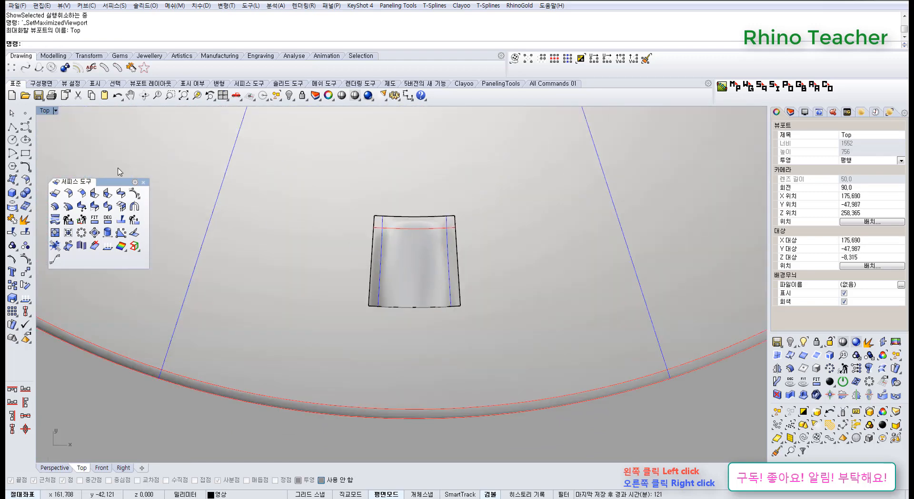
click(25, 126)
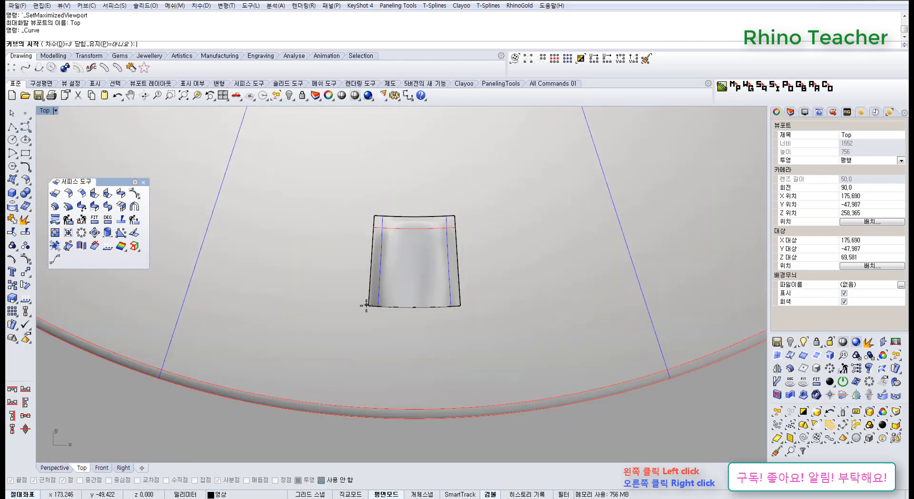
click(12, 127)
click(368, 306)
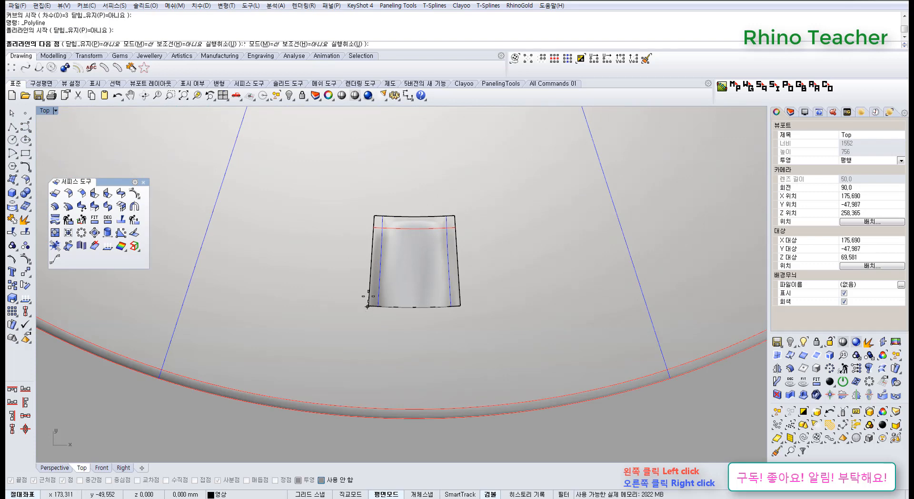
click(415, 211)
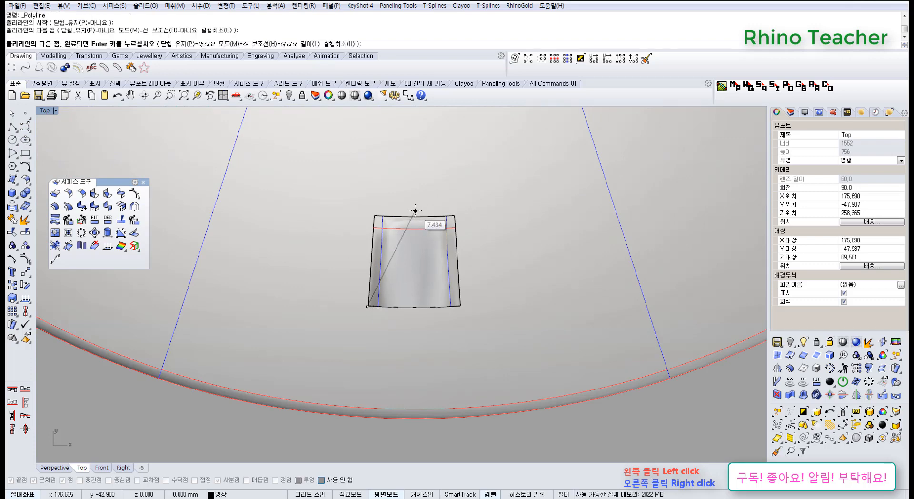
click(460, 306)
key(Return)
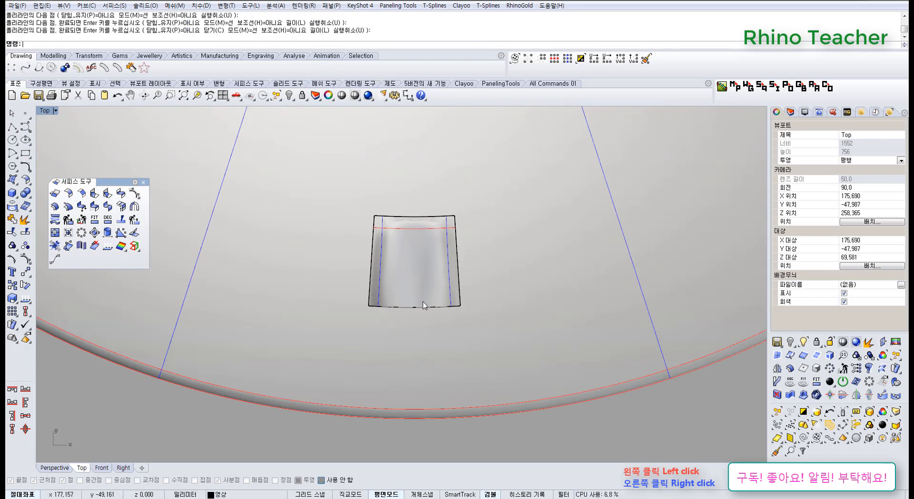
Step: Delete the V-shaped polyline that lies below the kettle lid
key(ctrl+F4)
right_drag(425, 292, 343, 271)
scroll(332, 225, up, 6)
scroll(346, 196, down, 8)
drag(325, 348, 403, 406)
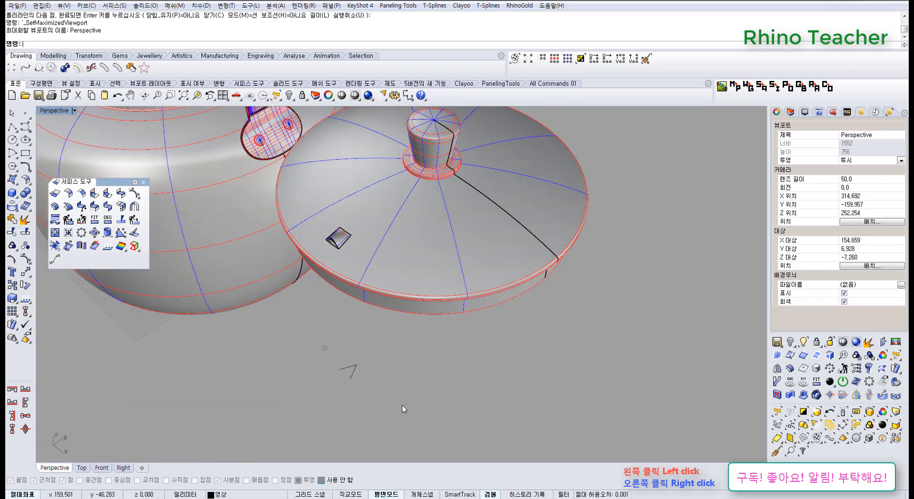
key(Delete)
Step: In the Top view, draw a straight line from the lid's centre along the vent's side edge to just past the rim
right_drag(343, 257, 357, 301)
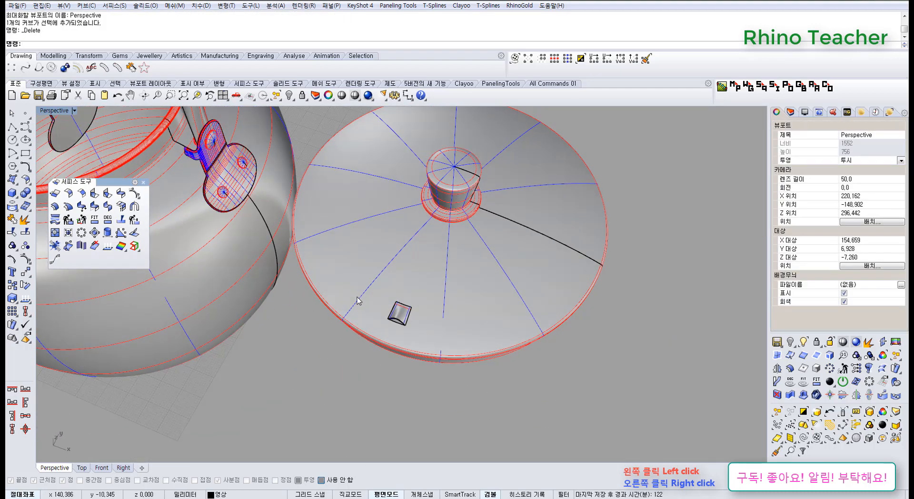
key(ctrl+F1)
scroll(376, 309, down, 6)
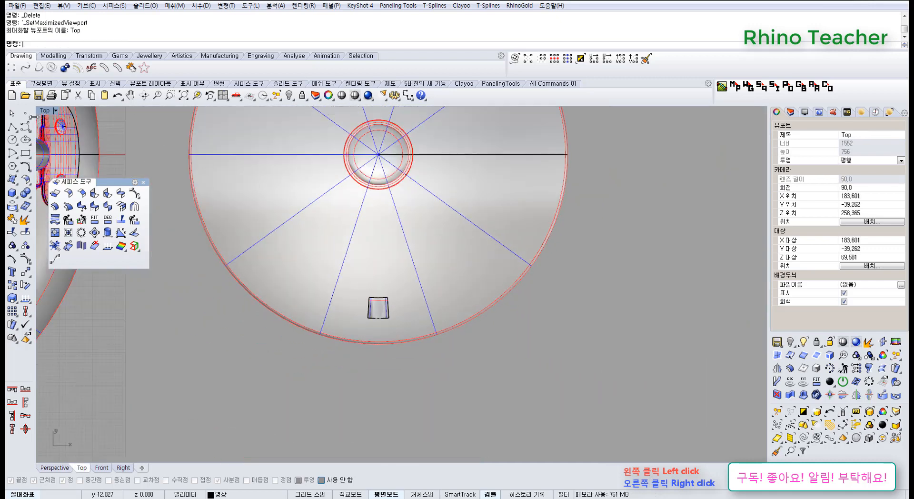
click(13, 126)
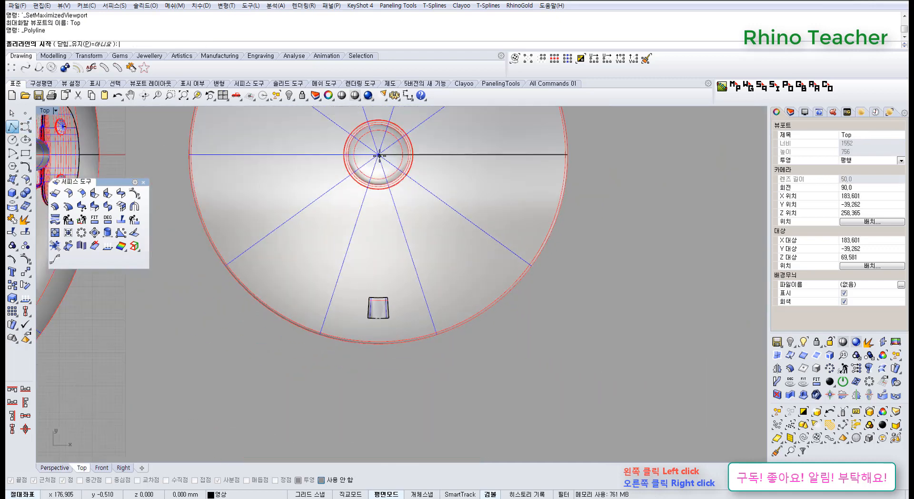
click(379, 155)
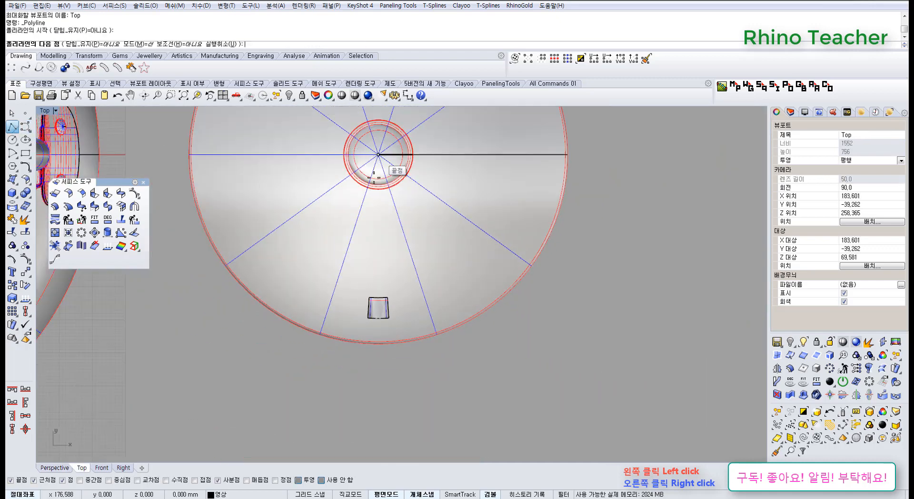
click(365, 347)
right_click(365, 347)
right_drag(390, 298, 349, 294)
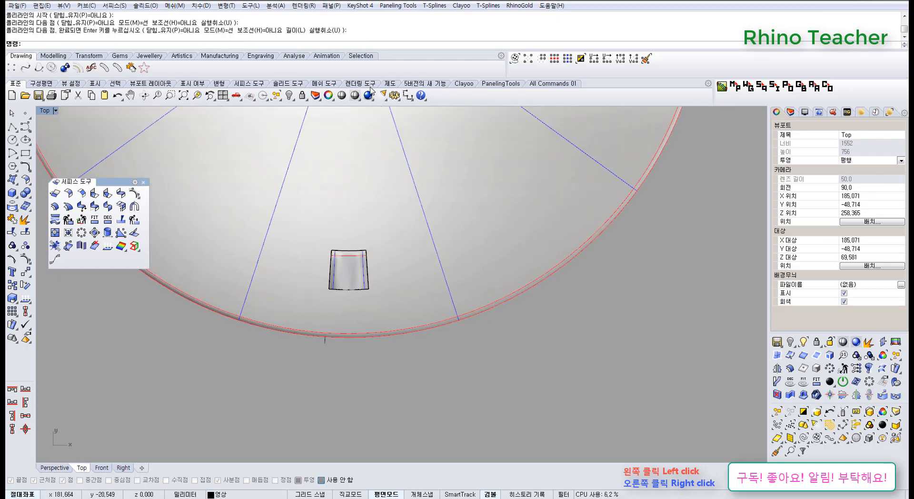
Step: Display the Top view in wireframe and delete the line running from the lid's centre past the vent
click(355, 95)
scroll(344, 185, up, 3)
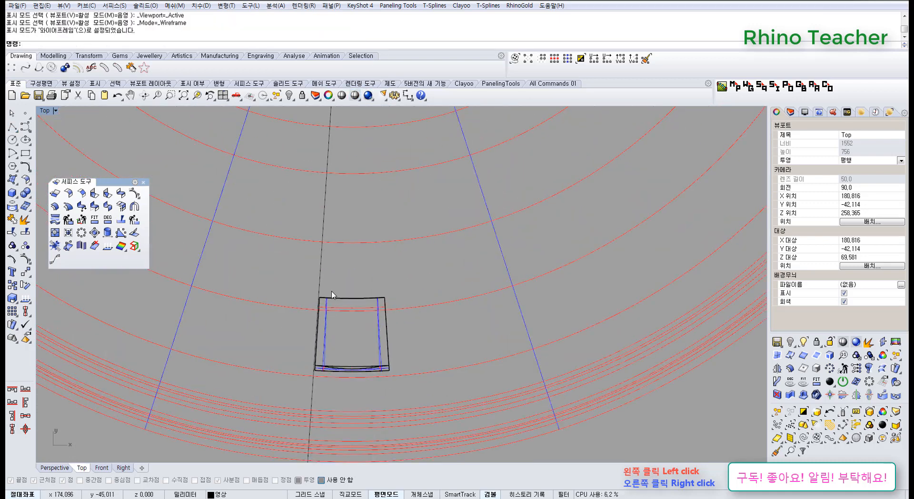
scroll(331, 292, down, 3)
right_drag(331, 290, 296, 279)
scroll(298, 274, up, 3)
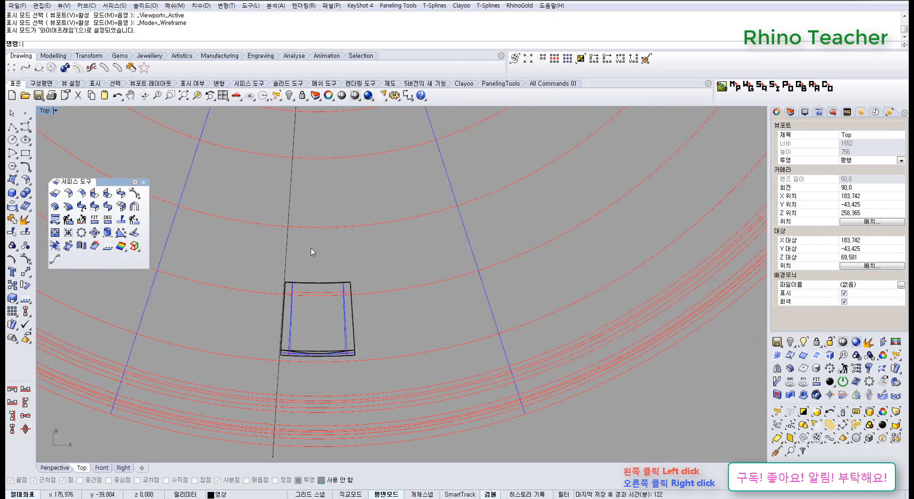
right_drag(310, 251, 296, 257)
click(272, 265)
key(Delete)
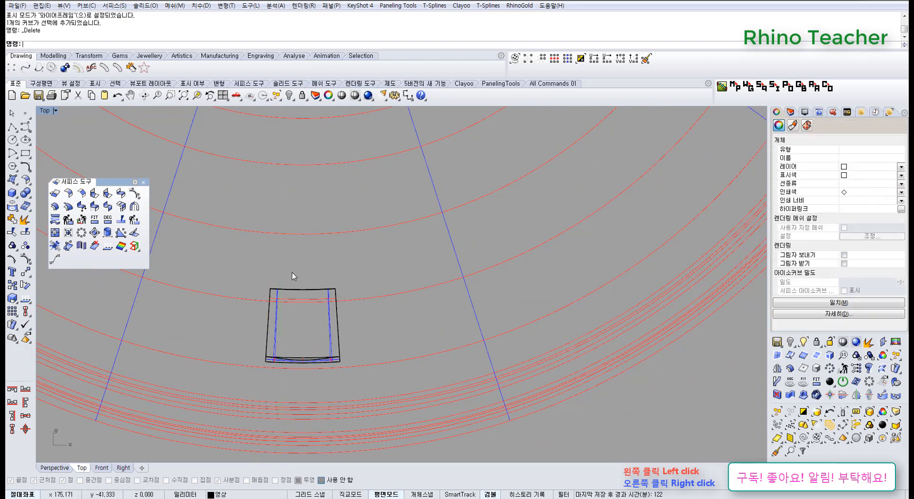
Step: Undo the recent deletions and the lid move so the lid sits back on the kettle body
scroll(301, 284, down, 8)
click(361, 271)
scroll(334, 265, down, 3)
key(ctrl+z)
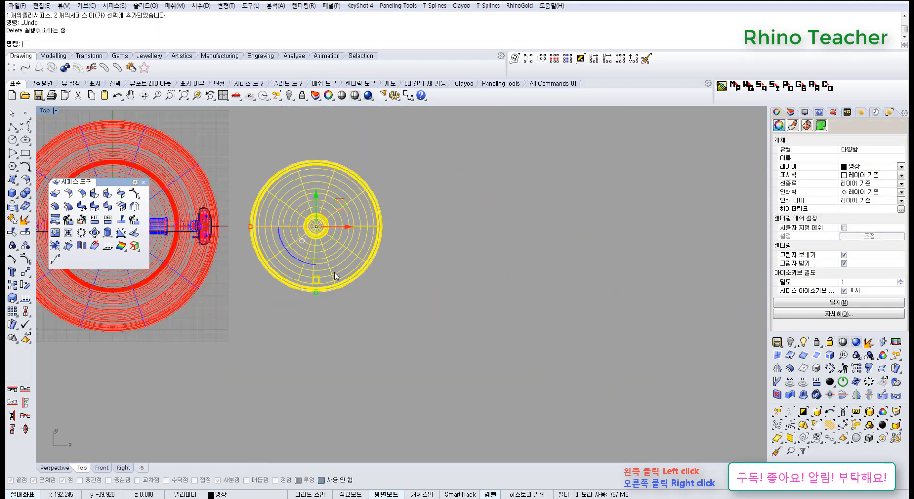
key(ctrl+F4)
right_drag(347, 292, 320, 287)
scroll(333, 260, down, 8)
key(ctrl+z)
key(ctrl+z)
Step: Delete the row of four small cylinders beside the kettle
click(235, 376)
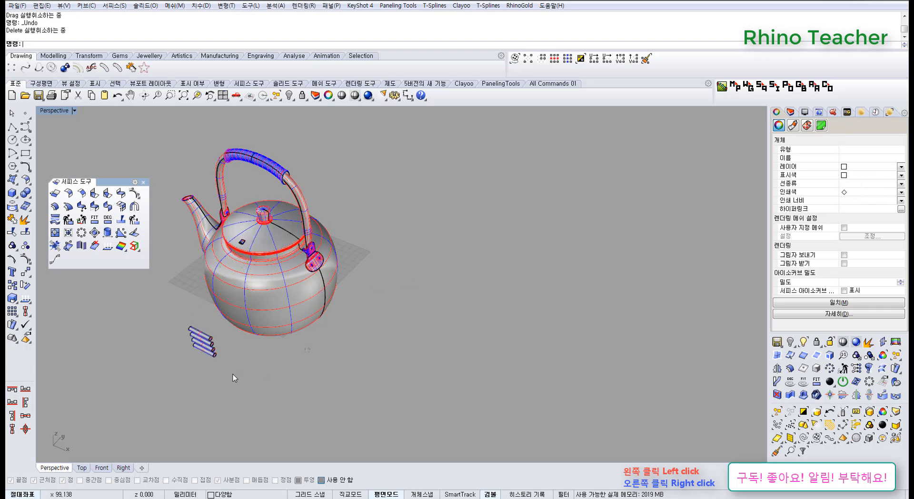
drag(223, 375, 177, 325)
key(Delete)
Step: Copy the whole lid in the Top view and place one copy beside the kettle
click(260, 242)
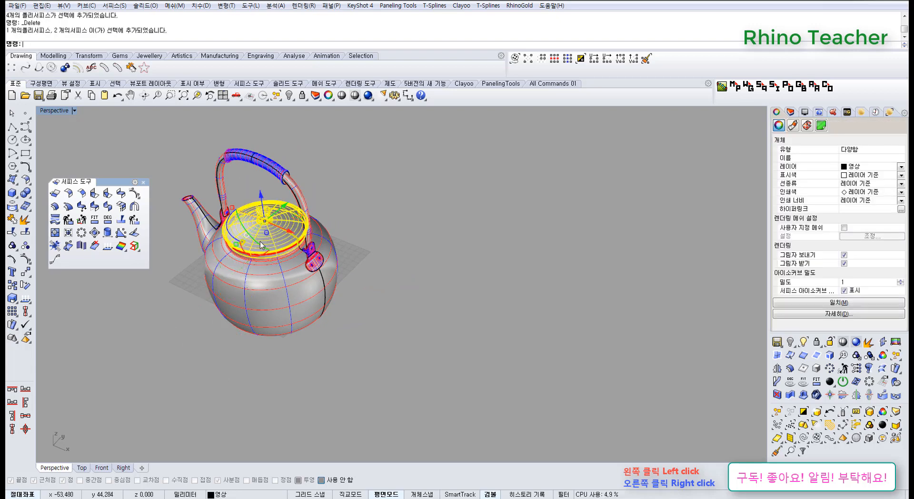
key(ctrl+F1)
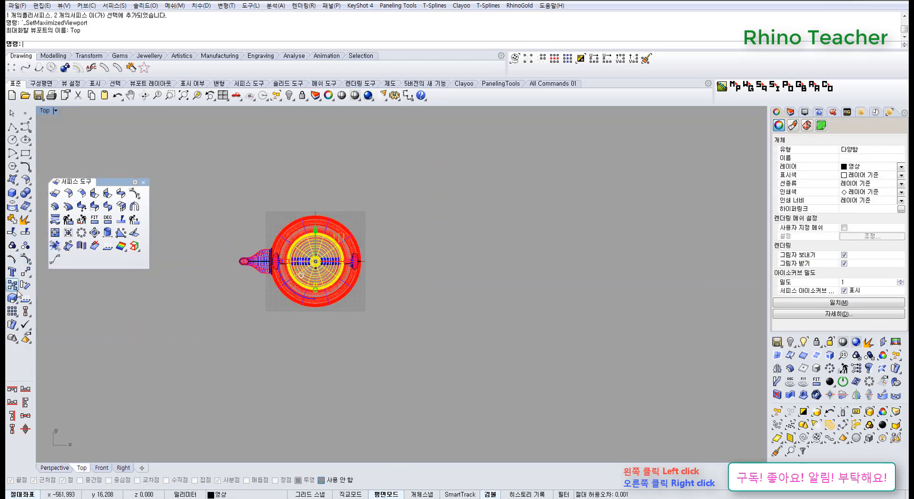
click(16, 288)
click(265, 337)
click(367, 337)
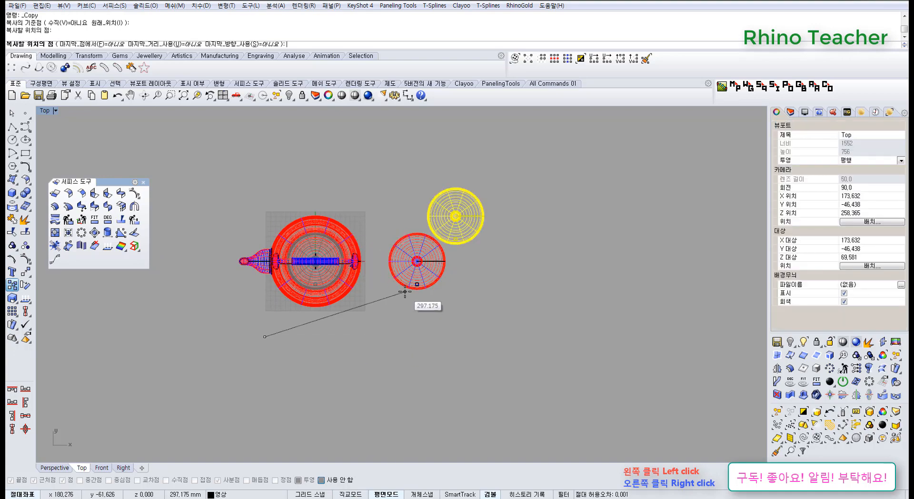
right_click(405, 291)
Step: Rotate the copied lid about its centre so the vent shifts sideways, clearing the spot below the knob
scroll(434, 273, up, 16)
click(457, 296)
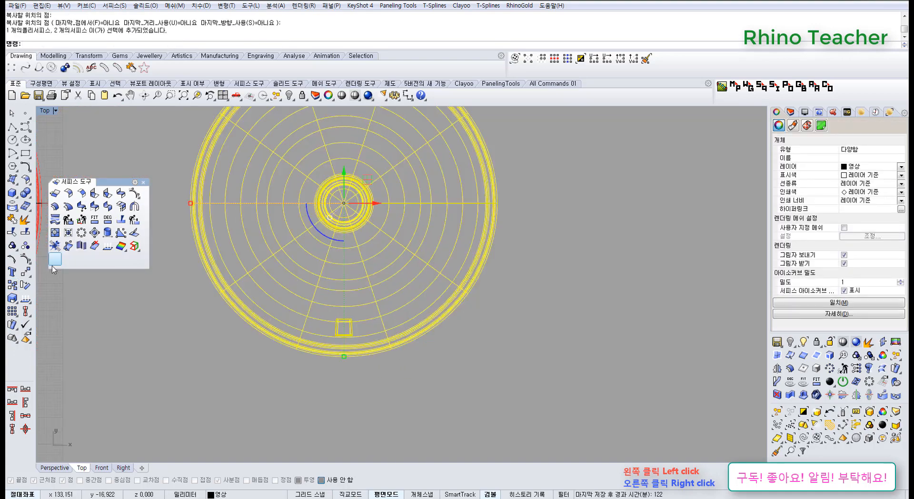
drag(321, 240, 344, 244)
click(395, 371)
Step: Draw a circle about 98 mm in diameter, centred on the copied lid and passing through the outer part of the vent
right_drag(189, 232, 155, 253)
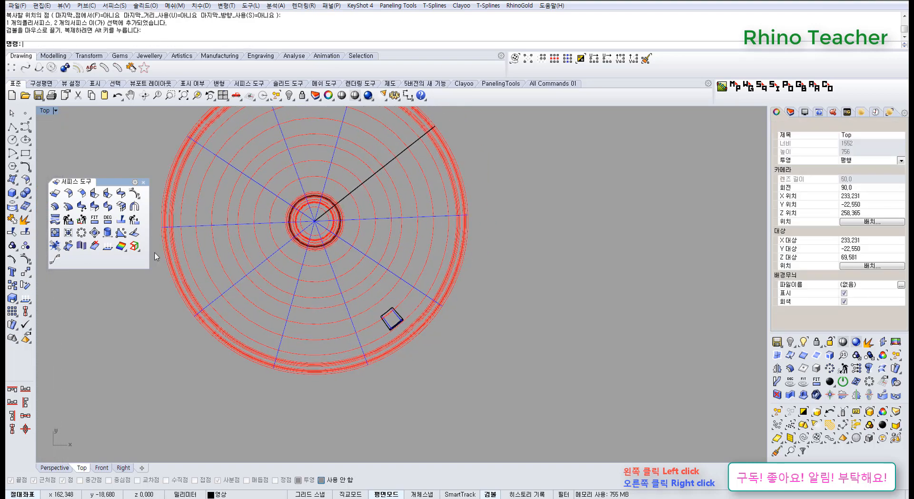
right_drag(254, 273, 259, 235)
scroll(325, 259, up, 6)
scroll(269, 234, down, 4)
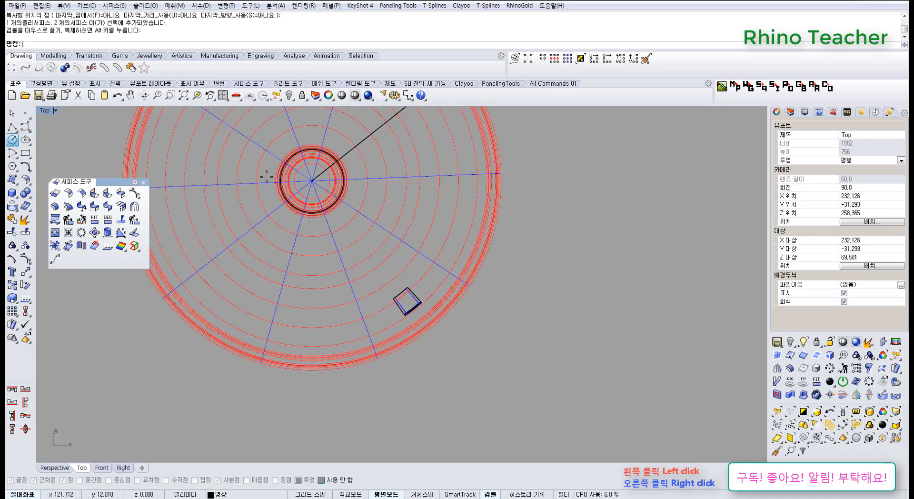
click(311, 180)
scroll(316, 304, up, 3)
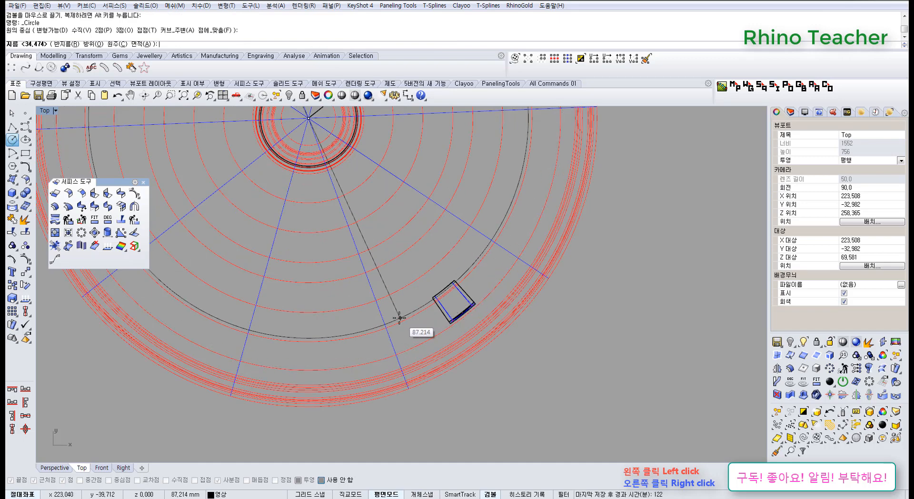
scroll(490, 291, down, 3)
scroll(490, 291, up, 3)
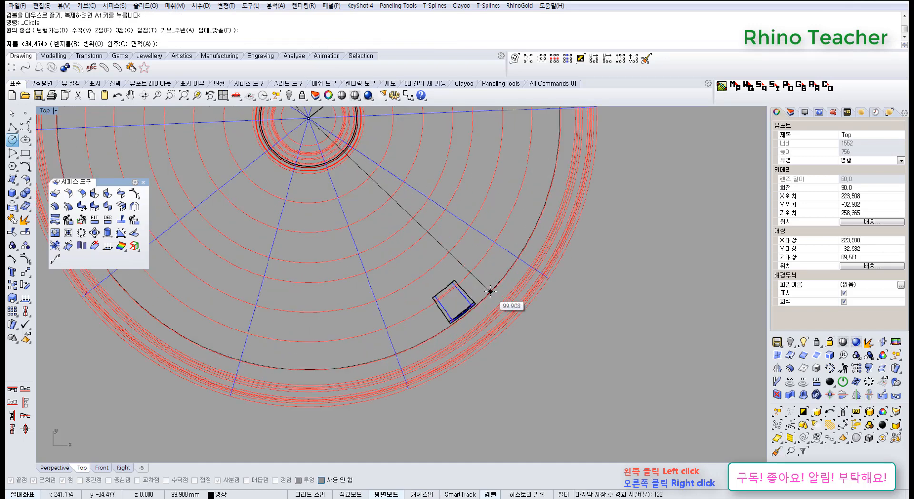
click(486, 285)
Step: Draw a smaller circle concentric with the first, passing near the vent's inner edge
right_click(355, 268)
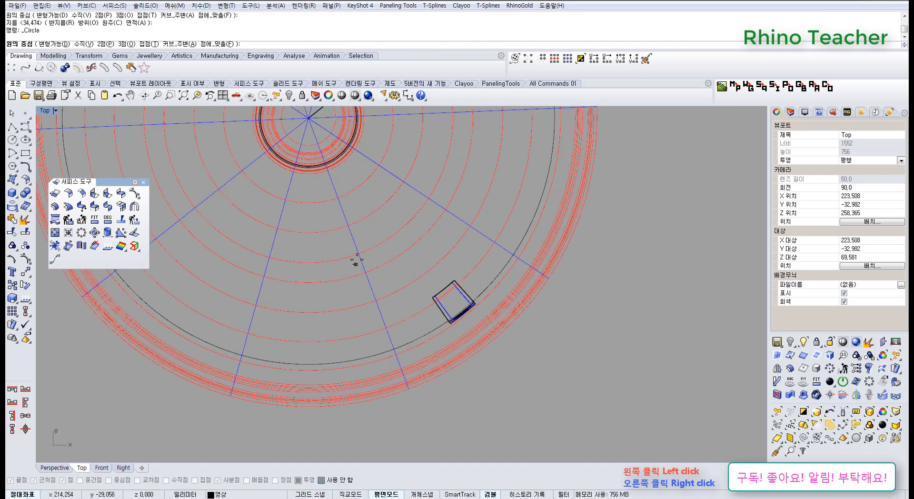
click(315, 123)
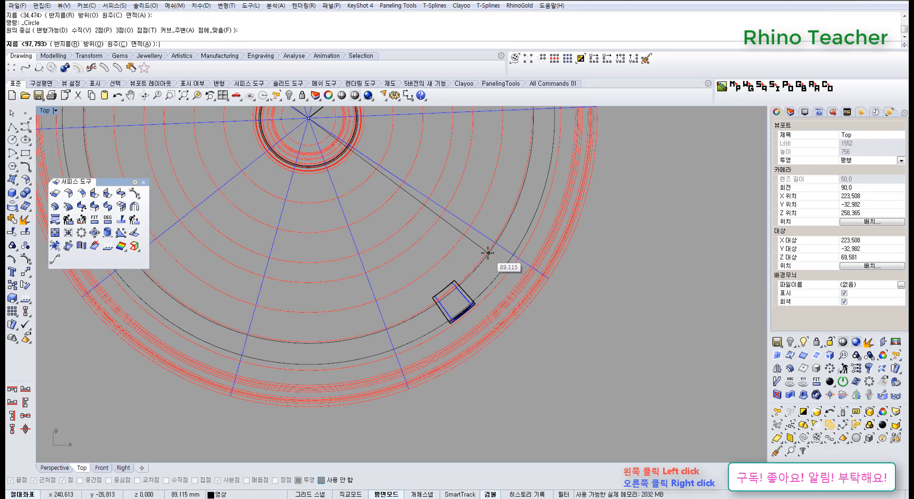
click(480, 248)
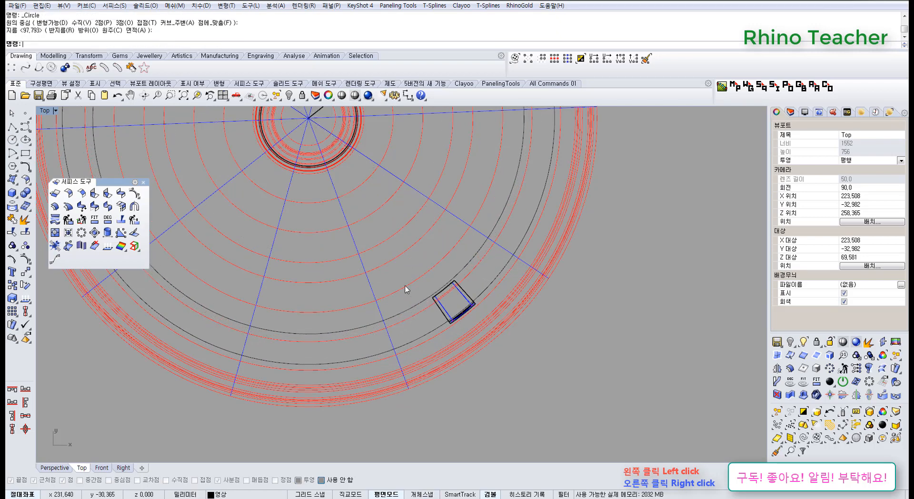
Step: Draw a short, slightly slanted line crossing both circles directly below the lid's centre
right_drag(405, 291, 422, 252)
click(12, 126)
scroll(310, 276, up, 4)
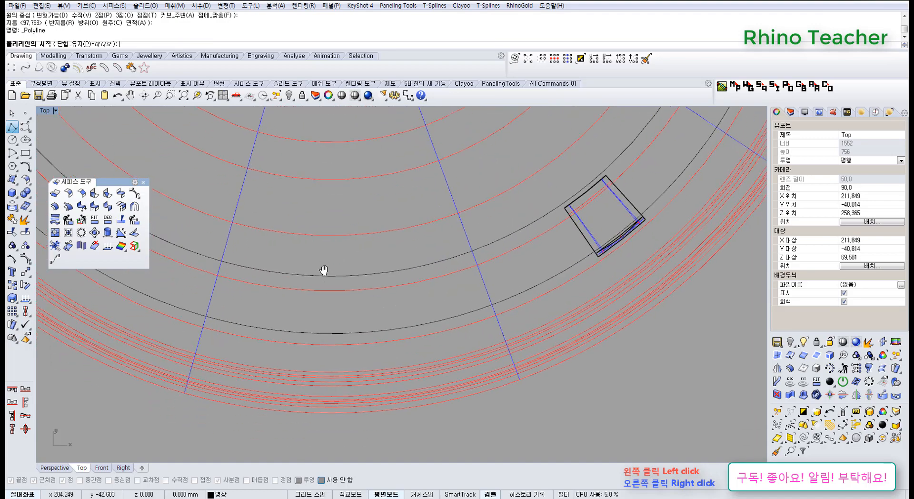
click(335, 249)
click(317, 341)
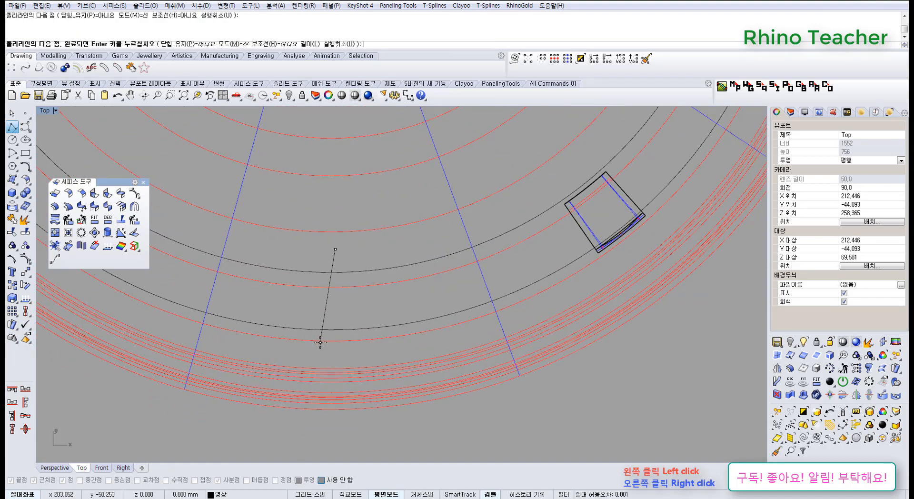
right_click(333, 304)
Step: Mirror the slanted line with history recording on, about the vertical axis through the lid's centre
scroll(335, 299, down, 3)
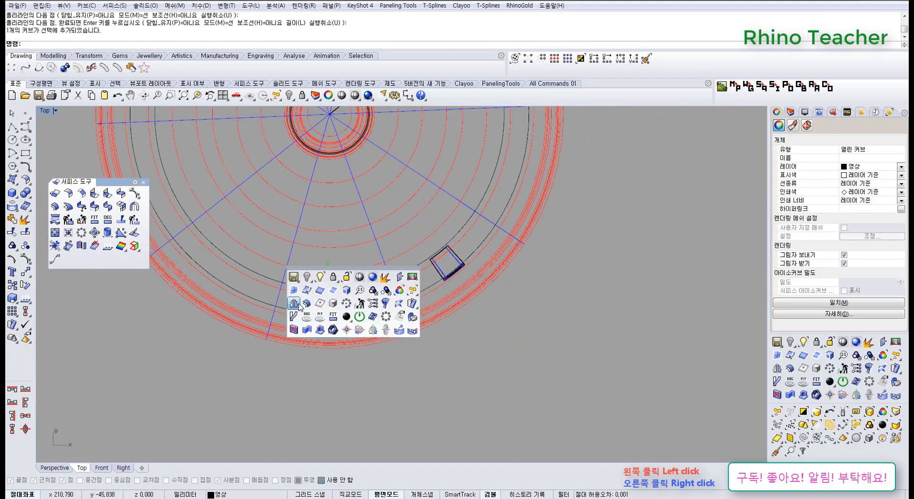
click(295, 304)
click(526, 495)
scroll(383, 190, down, 4)
right_drag(382, 190, 364, 328)
scroll(357, 269, up, 6)
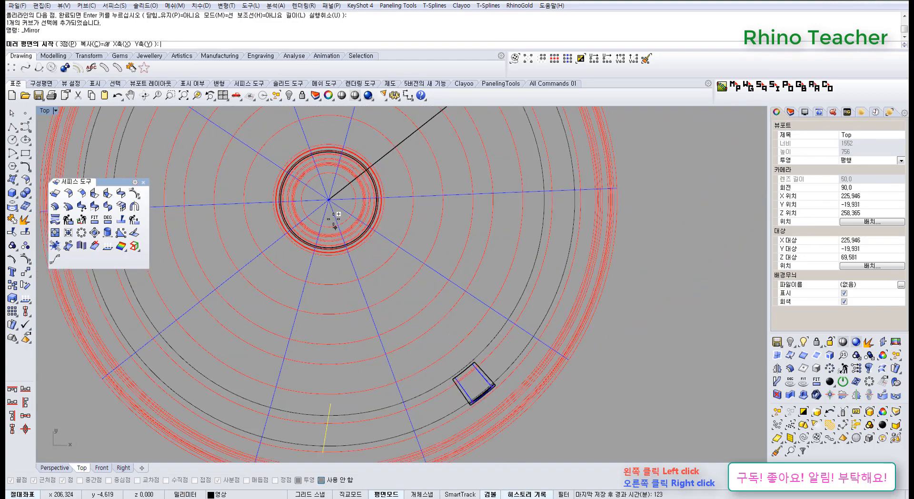
click(329, 200)
scroll(348, 356, down, 4)
right_drag(349, 364, 342, 282)
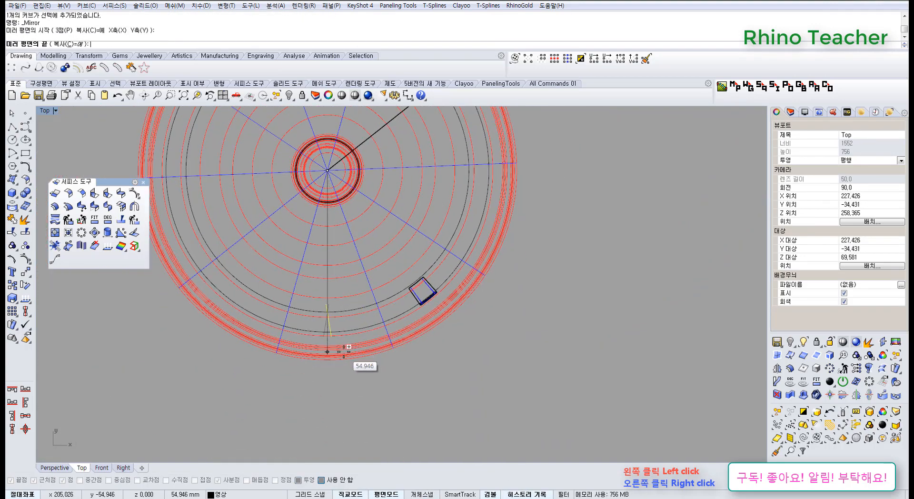
click(337, 349)
Step: Shift the original slanted line sideways away from the mirror axis to widen the gap between the mirrored pair
scroll(314, 307, up, 5)
drag(313, 305, 319, 305)
scroll(343, 305, down, 6)
right_drag(348, 307, 348, 323)
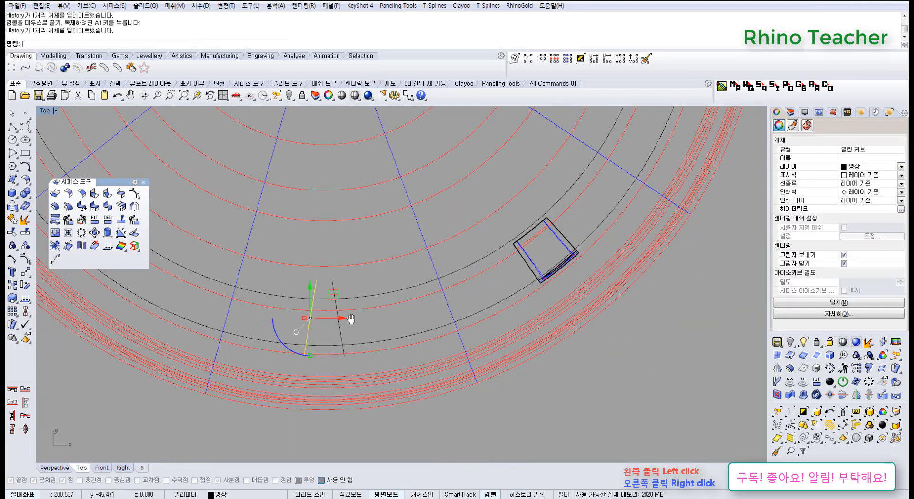
Step: Move the original slanted line's upper end toward the mirror axis and its lower end outward, so the mirrored pair spreads toward the lid's rim
key(F10)
scroll(313, 296, up, 6)
drag(301, 247, 352, 266)
scroll(354, 274, down, 6)
right_drag(367, 292, 358, 302)
scroll(308, 352, up, 4)
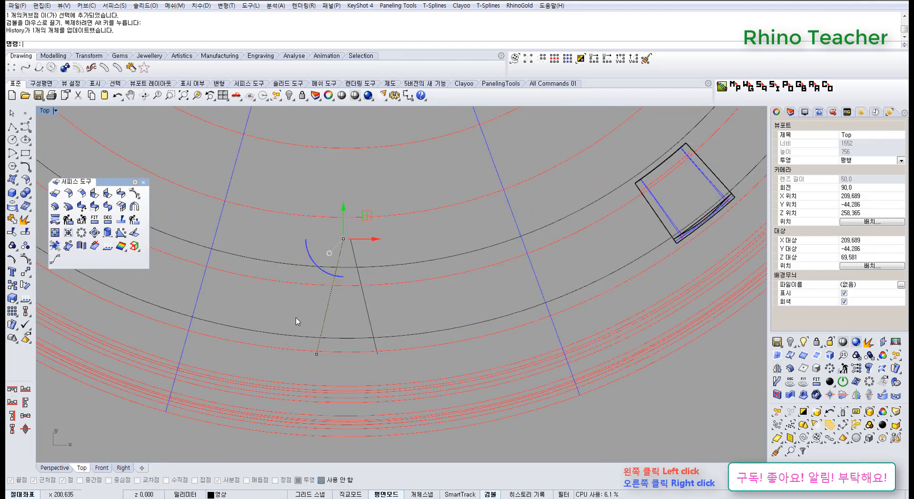
drag(298, 320, 330, 355)
scroll(361, 349, down, 6)
right_drag(367, 334, 352, 348)
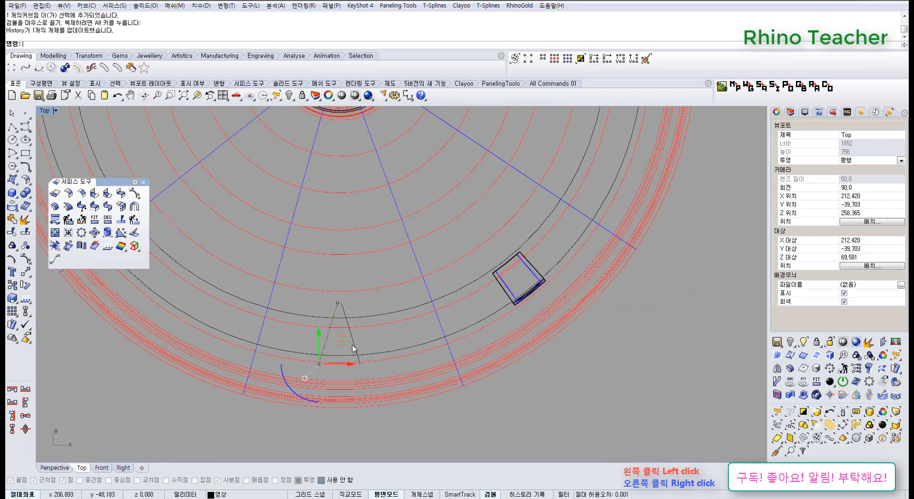
key(Escape)
key(Escape)
Step: Use Curve Boolean on both circles and both slanted lines, deleting all input curves, to keep only the four-sided region they enclose
scroll(351, 316, up, 4)
drag(323, 319, 316, 327)
scroll(348, 370, up, 6)
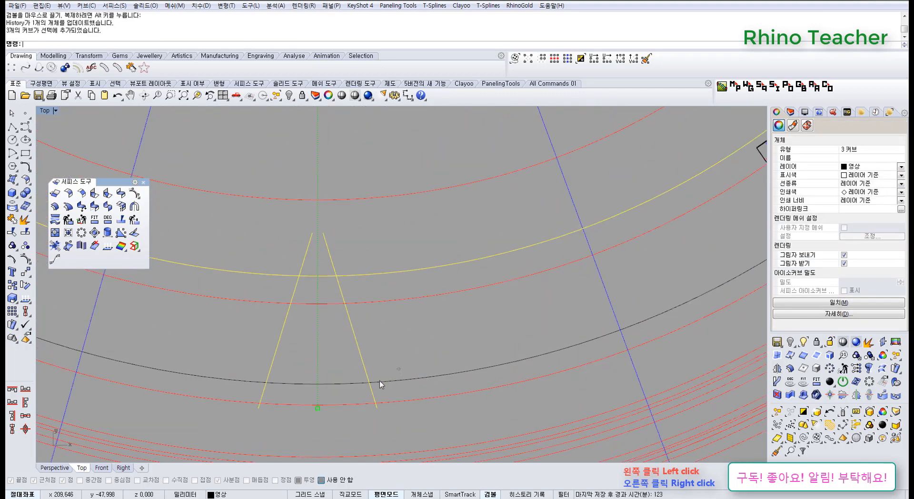
shift+click(379, 381)
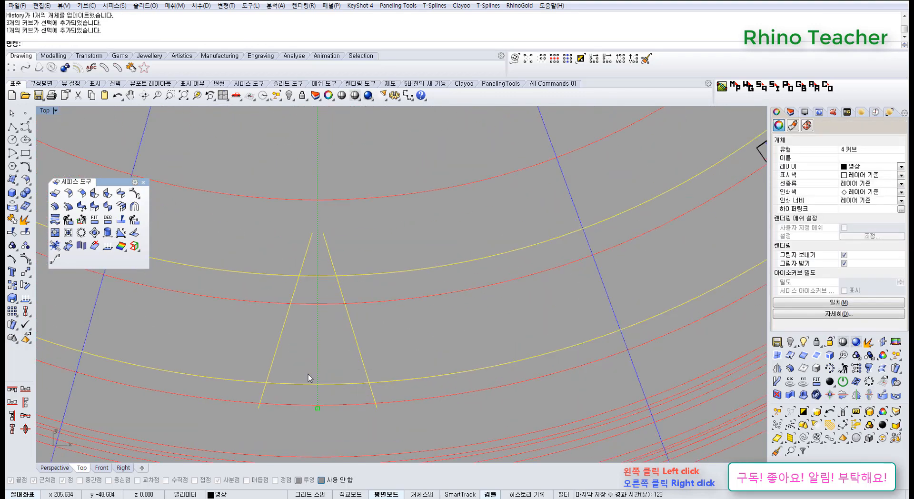
click(29, 171)
click(92, 225)
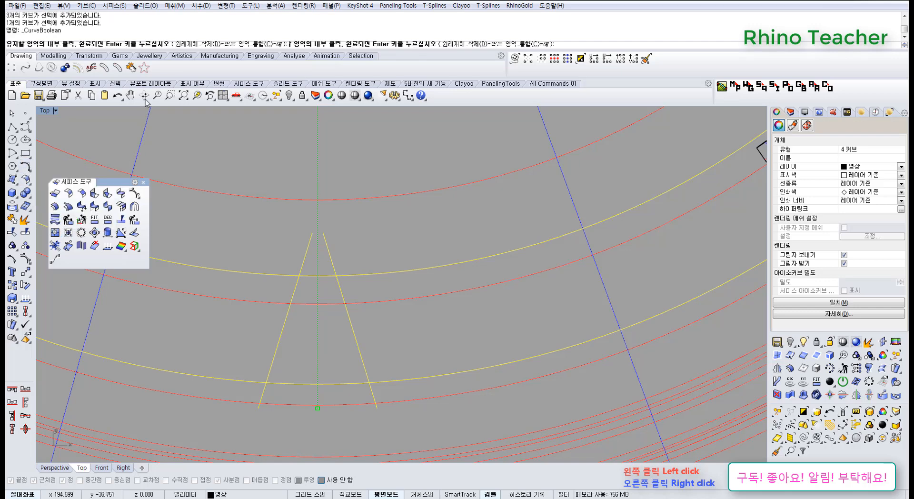
click(199, 44)
click(135, 46)
click(338, 340)
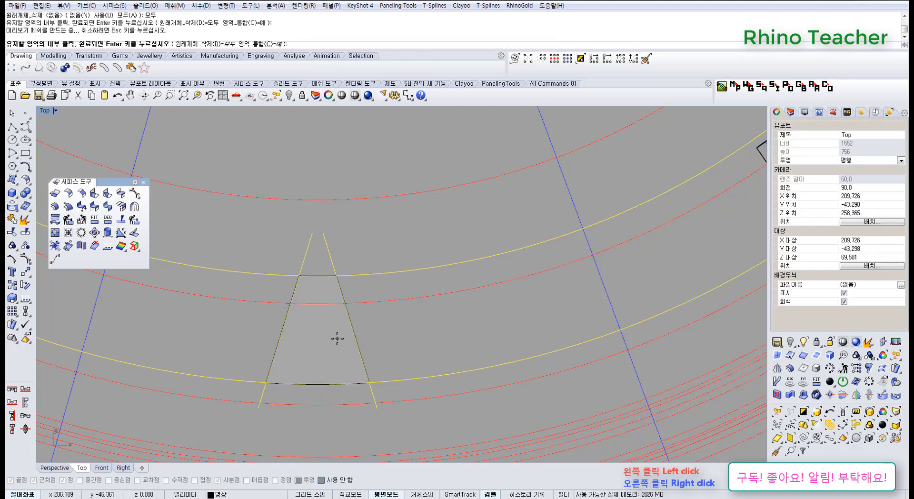
right_click(338, 339)
Step: Extrude the four-sided vent outline vertically past the top of the copied lid with Solid set to No, and delete the outline curve
scroll(338, 340, down, 6)
right_drag(338, 340, 281, 354)
key(ctrl+F4)
scroll(289, 352, down, 6)
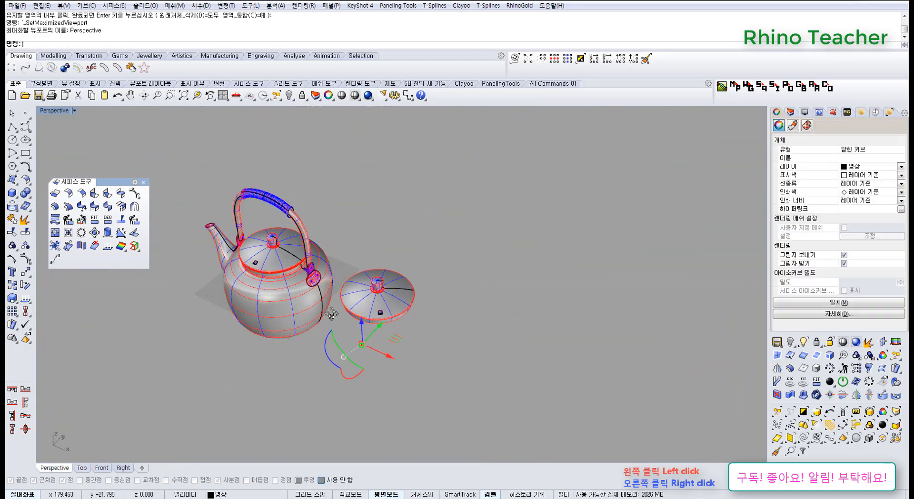
right_drag(354, 386, 333, 366)
scroll(337, 374, up, 8)
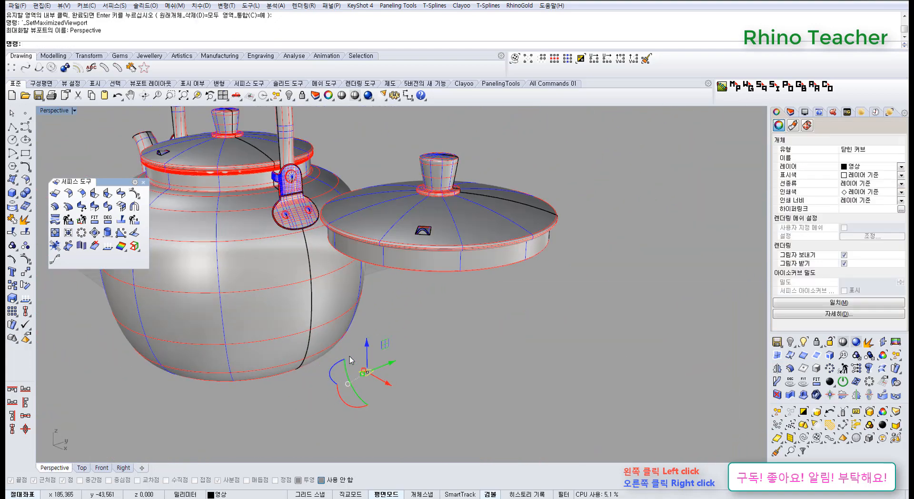
scroll(355, 376, up, 3)
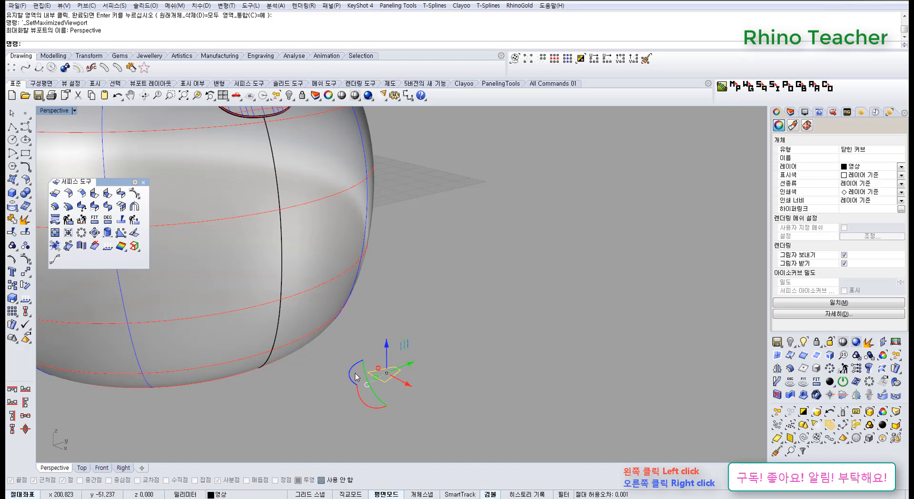
key(ctrl+e)
scroll(389, 328, down, 9)
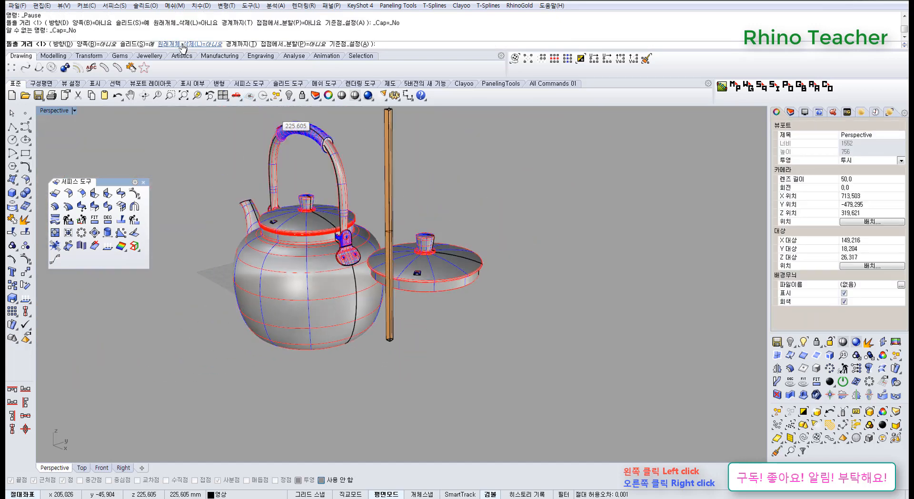
click(153, 44)
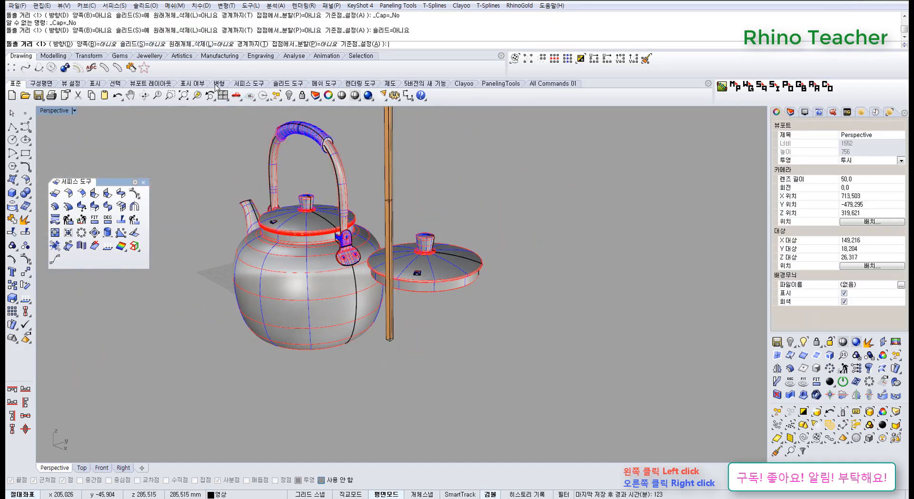
click(376, 239)
key(Delete)
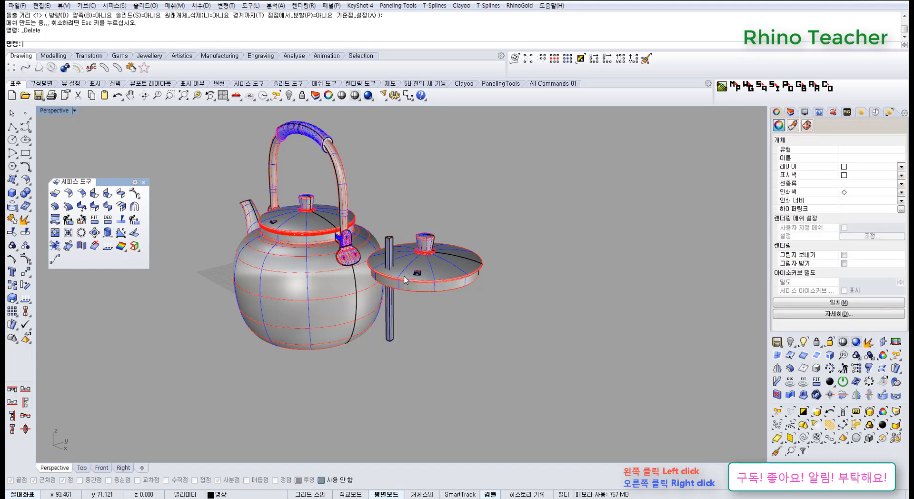
Step: Ungroup the copied lid in the Perspective view
scroll(404, 275, up, 5)
click(403, 275)
key(ctrl+shift+e)
right_drag(402, 273, 342, 319)
key(Escape)
click(342, 319)
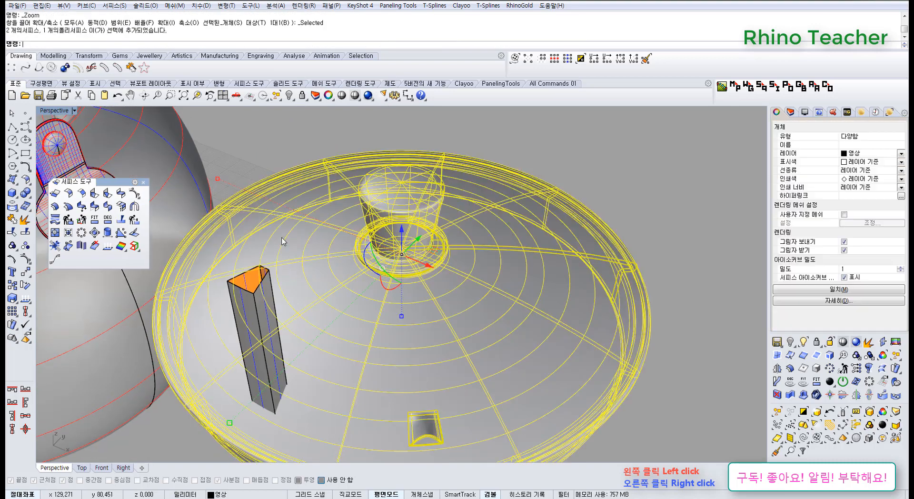
double_click(26, 245)
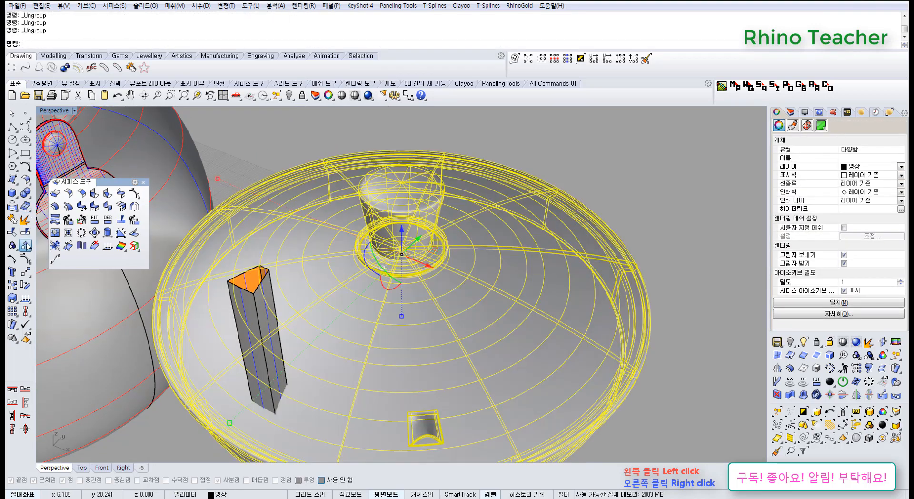
Step: Delete the knob and the leftover circular surface beneath it from the copied lid
key(Escape)
click(402, 199)
key(Delete)
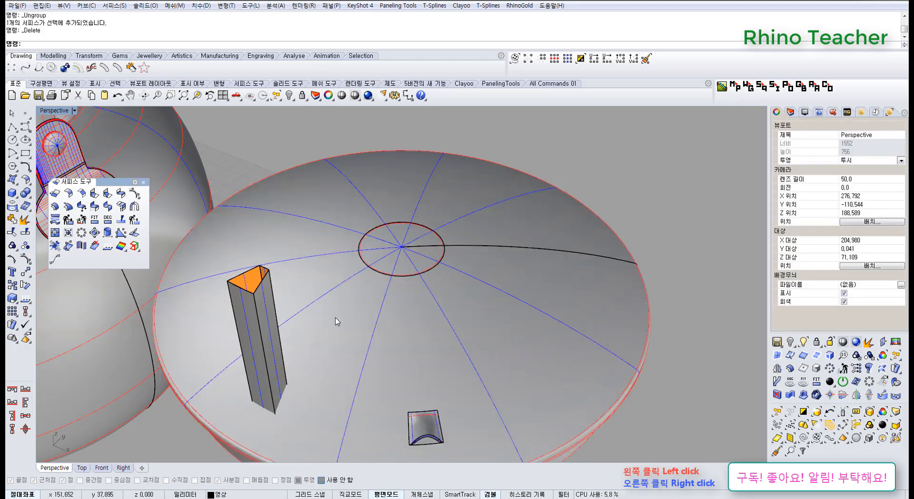
click(337, 322)
key(Escape)
click(386, 262)
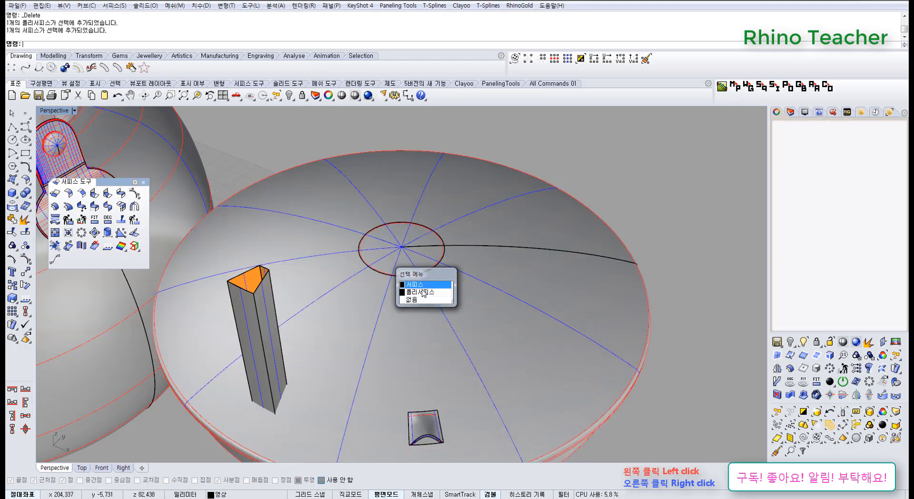
click(422, 285)
key(Delete)
Step: Split the copied lid with the extruded four-sided shape and delete the extrusion
click(292, 315)
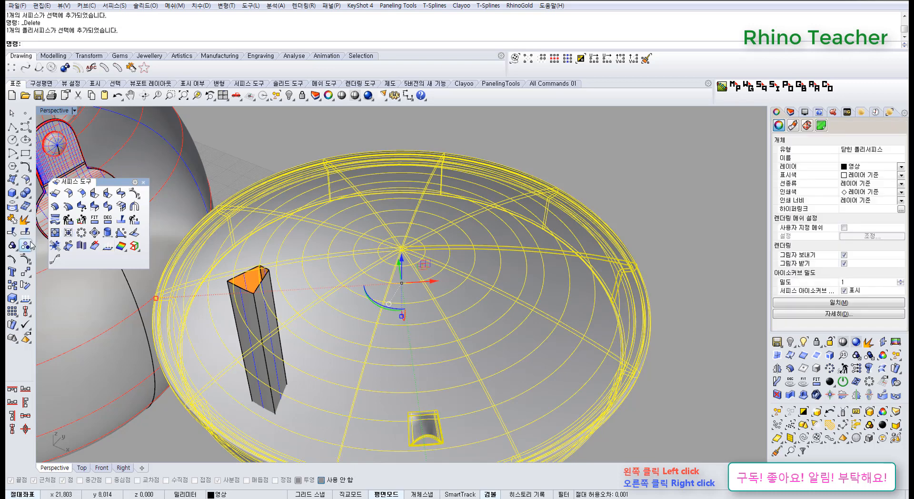
click(26, 233)
click(247, 312)
right_click(248, 311)
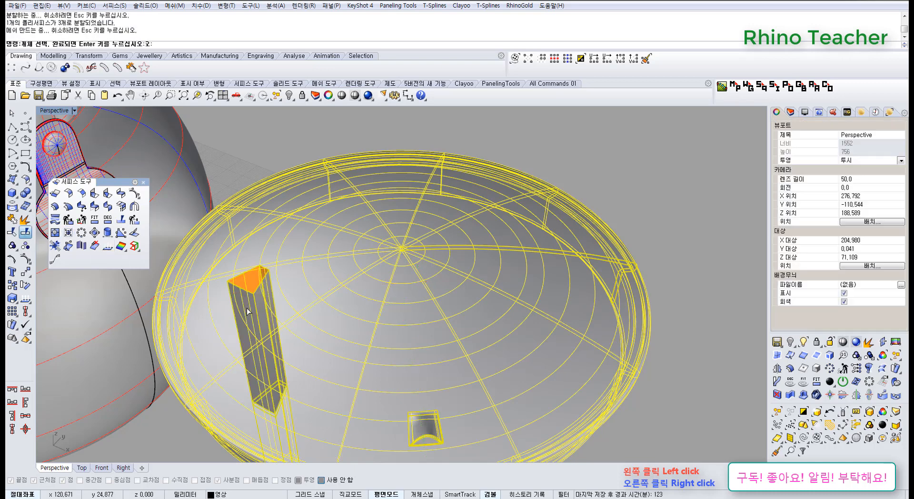
click(258, 307)
key(Delete)
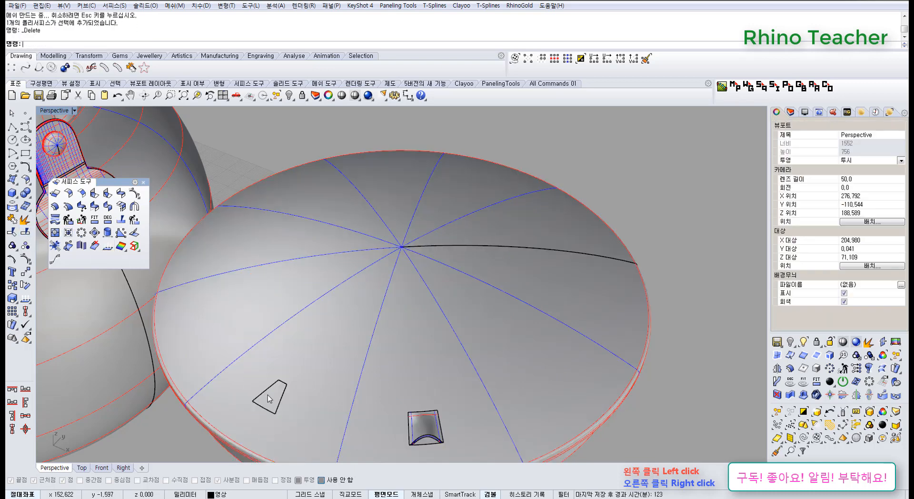
Step: Select the small four-sided piece cut from the lid and zoom in on it
scroll(269, 397, up, 4)
click(270, 398)
scroll(270, 399, down, 4)
text(zs)
key(Return)
right_drag(272, 399, 320, 328)
scroll(320, 329, down, 5)
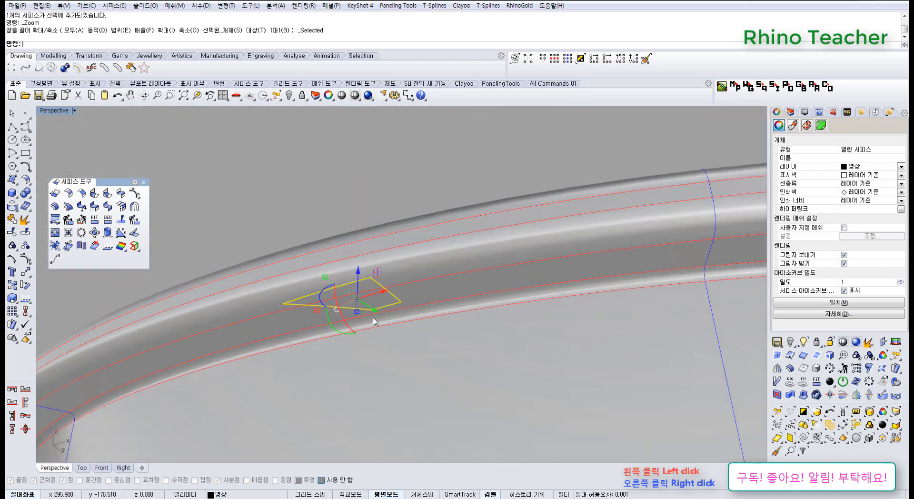
Step: Examine the finished vent's arched opening and the thickness edge where it tapers into the lower corner
scroll(373, 320, down, 12)
right_drag(427, 302, 457, 427)
click(457, 429)
scroll(449, 329, up, 18)
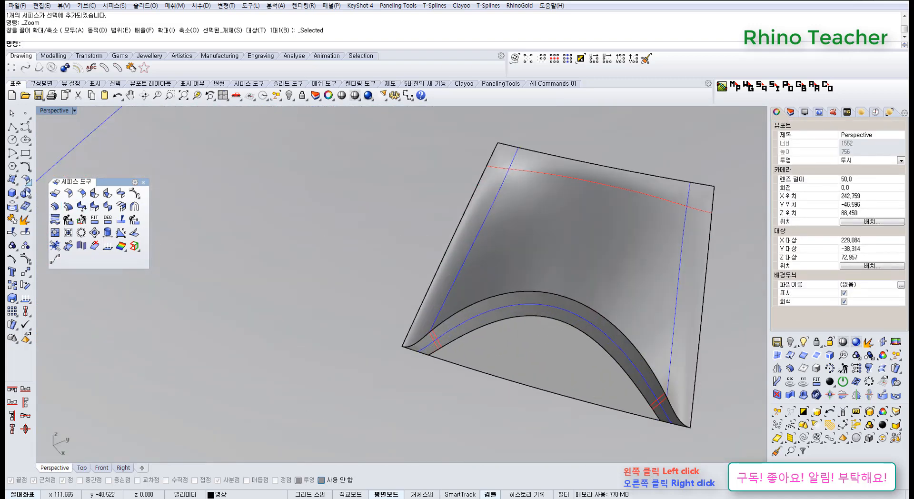
click(26, 193)
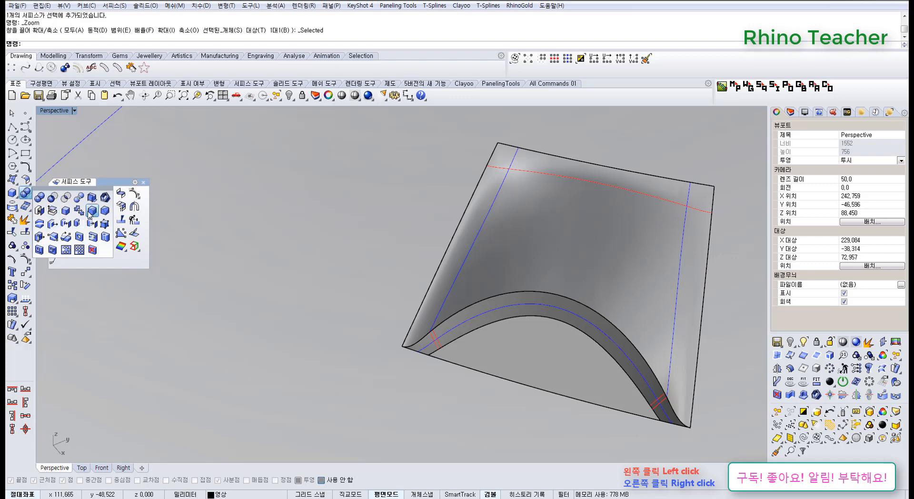
right_drag(528, 339, 503, 360)
scroll(364, 372, up, 6)
scroll(363, 373, up, 3)
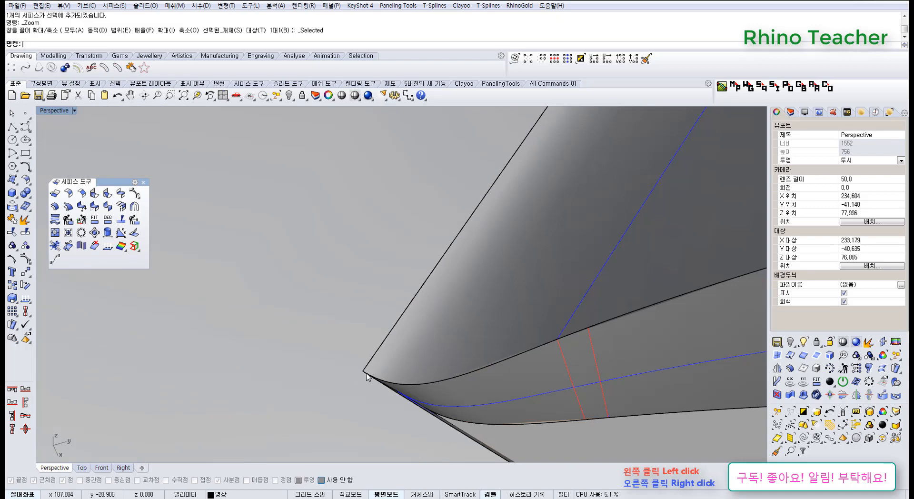
right_drag(448, 394, 476, 369)
scroll(476, 370, down, 15)
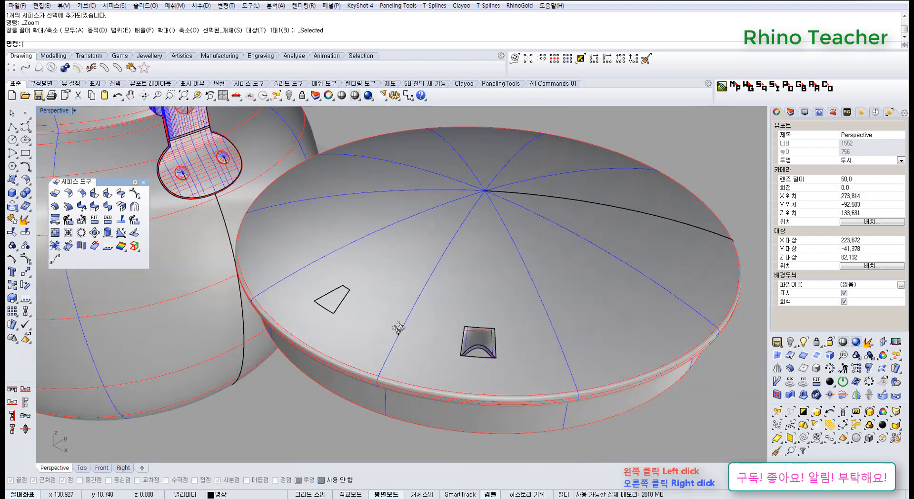
Step: Compare the finished arched vent with the new four-sided cut on the lid's surface
right_drag(398, 328, 377, 367)
scroll(377, 366, up, 7)
right_drag(262, 321, 251, 332)
right_drag(607, 350, 390, 327)
shift+right_drag(585, 336, 422, 334)
scroll(418, 261, up, 7)
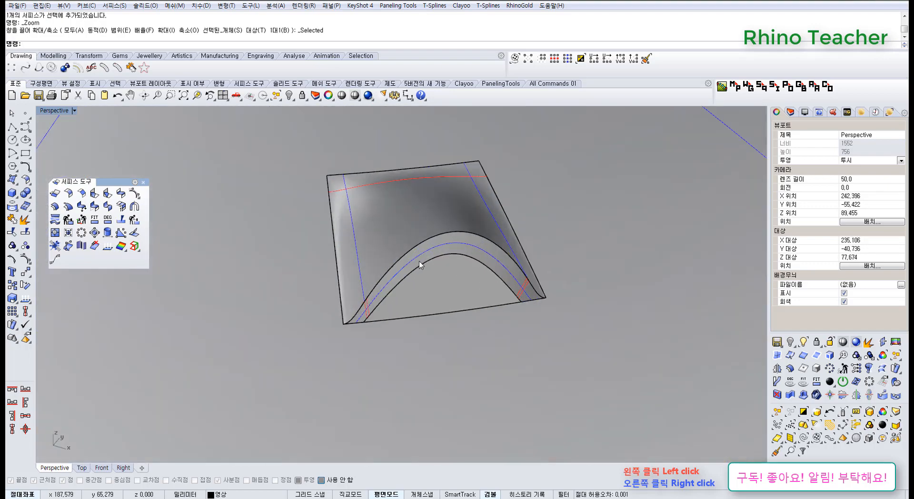
scroll(443, 277, down, 14)
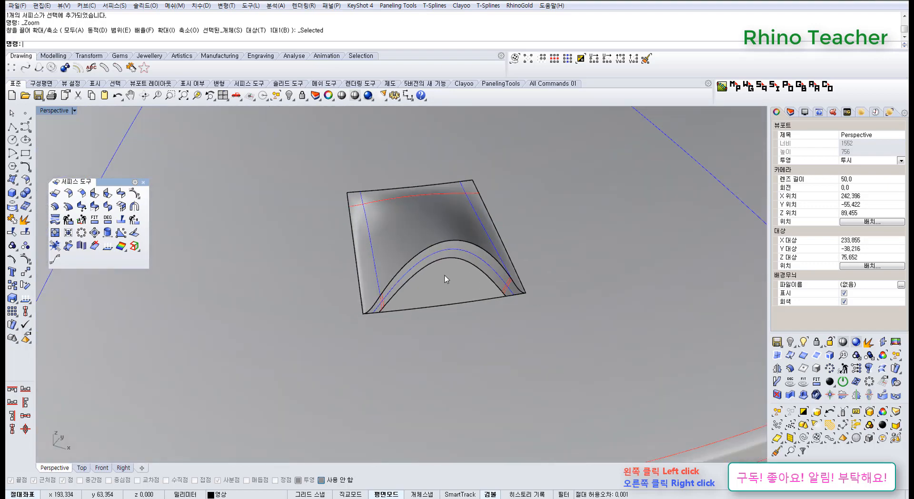
shift+right_drag(458, 348, 558, 376)
right_drag(452, 314, 450, 343)
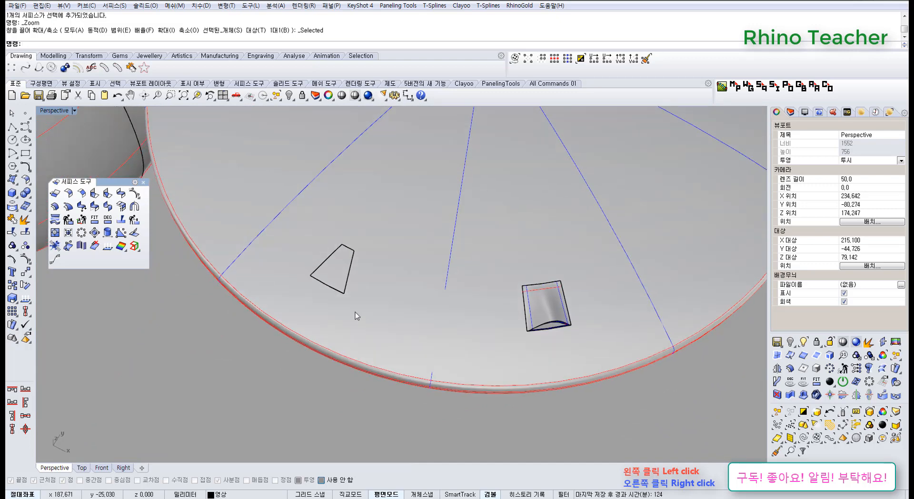
scroll(361, 315, up, 7)
shift+right_drag(395, 308, 157, 273)
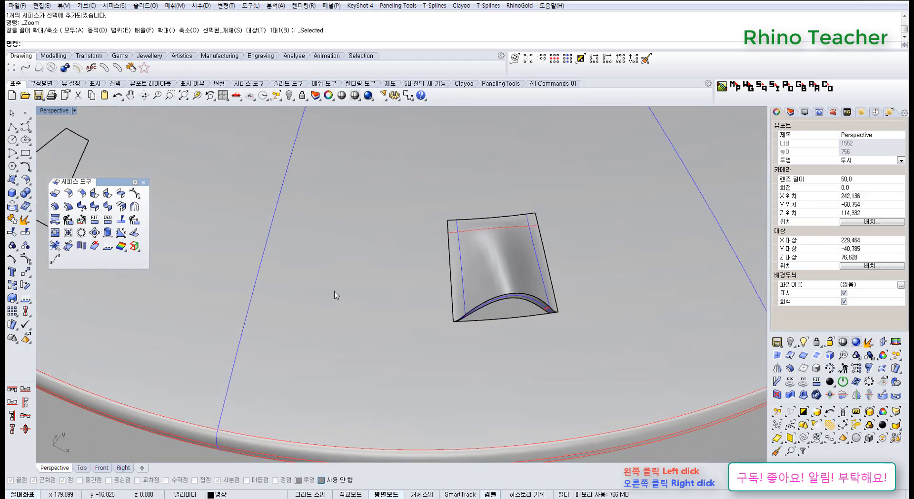
Step: Examine closely how the vent's rounded side surface, arch thickness and lid opening meet at the lower corner
right_drag(454, 316, 286, 327)
scroll(394, 341, up, 6)
scroll(391, 339, up, 3)
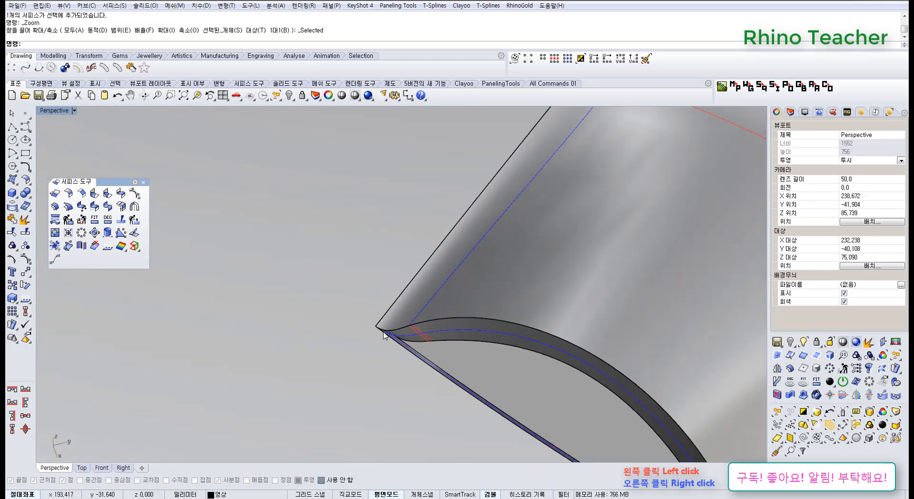
right_drag(418, 323, 383, 314)
scroll(382, 312, up, 4)
scroll(358, 308, up, 2)
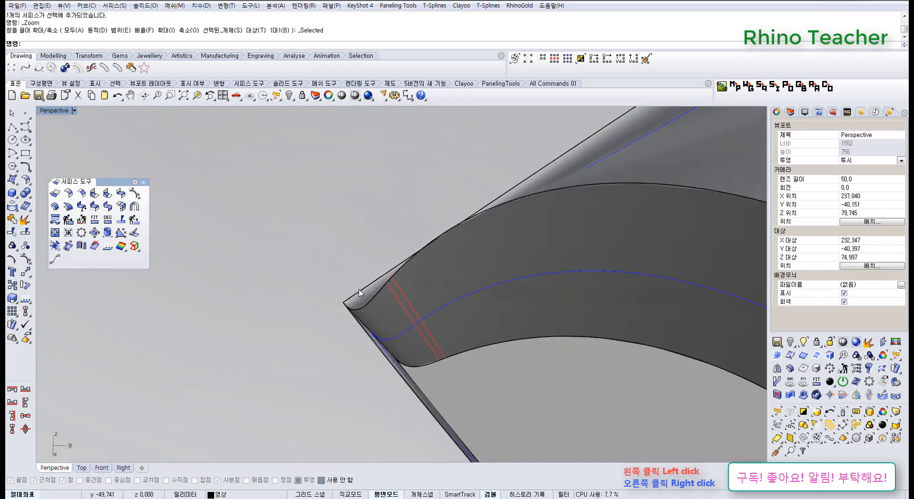
right_drag(359, 312, 343, 340)
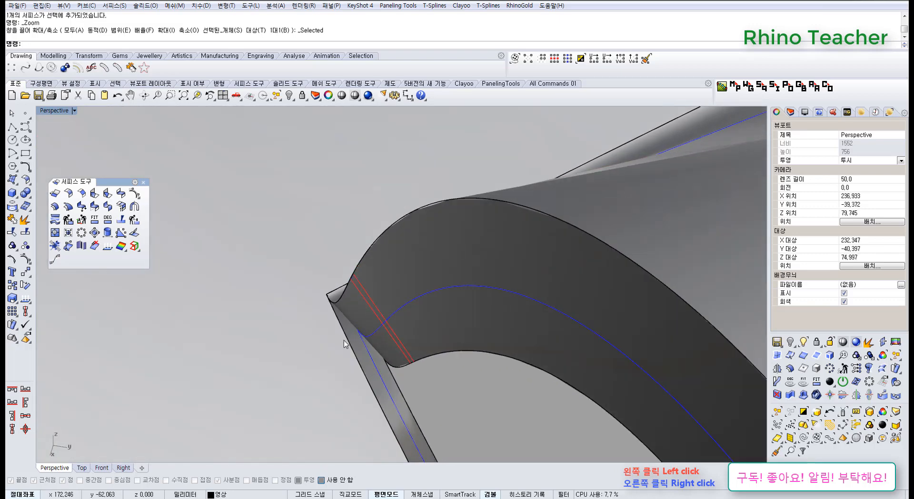
scroll(344, 315, up, 5)
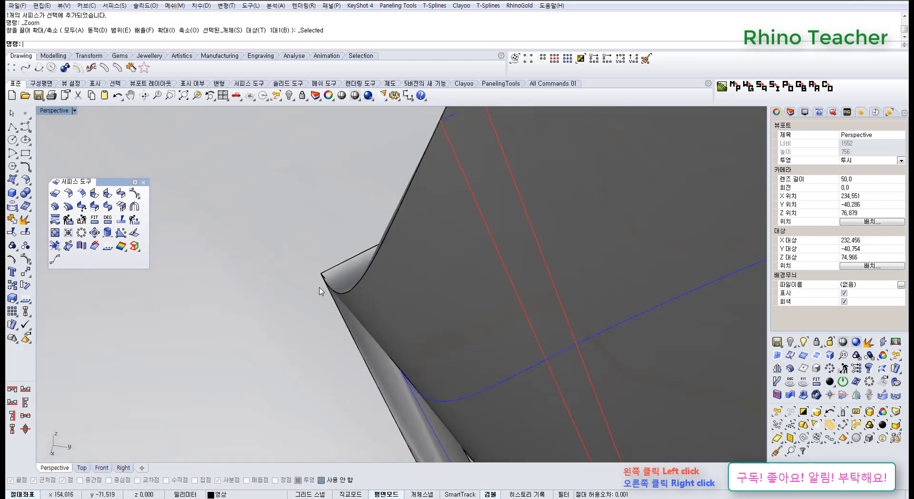
right_drag(358, 315, 314, 233)
scroll(366, 265, up, 6)
right_drag(382, 267, 417, 346)
scroll(359, 280, down, 5)
scroll(428, 283, down, 7)
scroll(412, 339, down, 12)
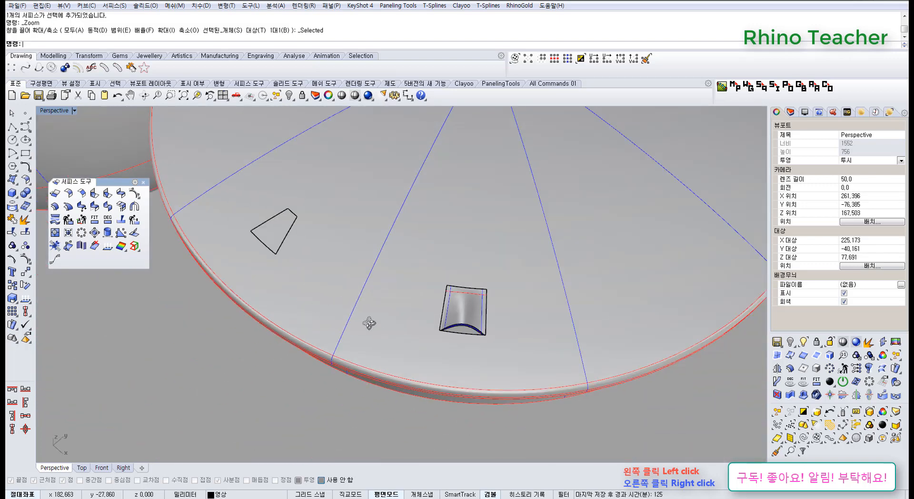
Step: Inspect the whole lid from a low angle, including the front of the finished vent's arch
right_drag(370, 323, 342, 257)
scroll(393, 324, down, 5)
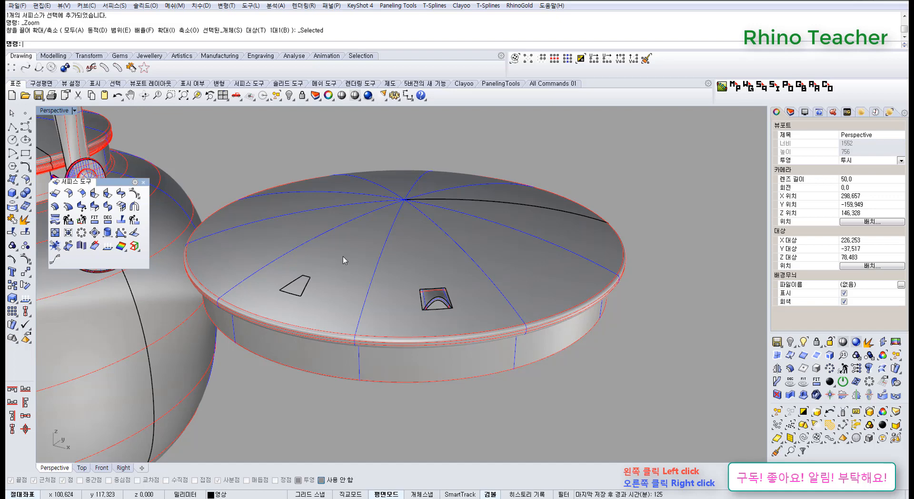
scroll(345, 257, down, 7)
right_drag(345, 257, 181, 289)
scroll(315, 284, up, 9)
scroll(482, 337, up, 10)
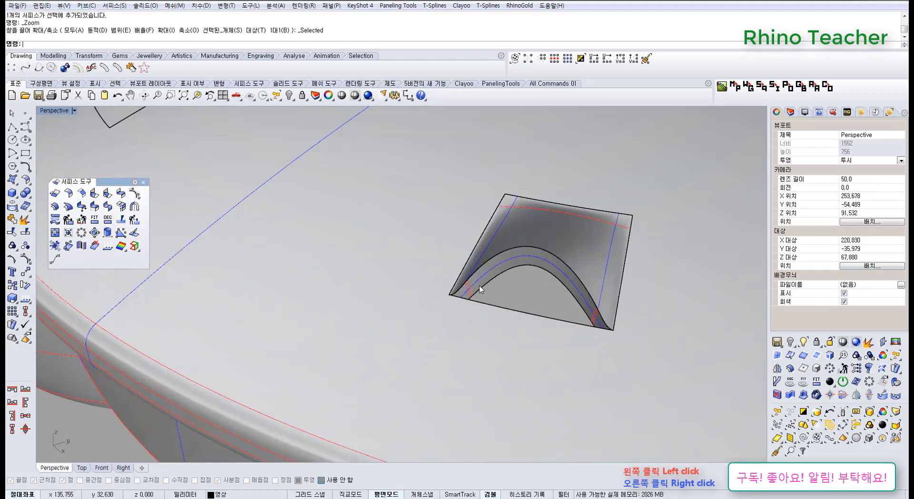
Step: Compare the finished arched vent with the four-sided cut across the whole lid and in close-up
scroll(459, 311, down, 7)
right_drag(447, 311, 552, 341)
scroll(491, 329, down, 6)
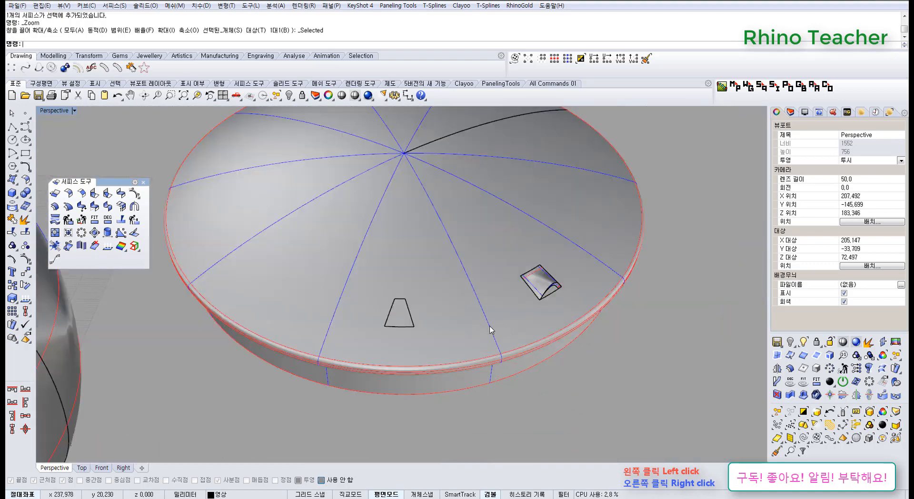
right_drag(440, 340, 442, 351)
right_drag(432, 337, 398, 307)
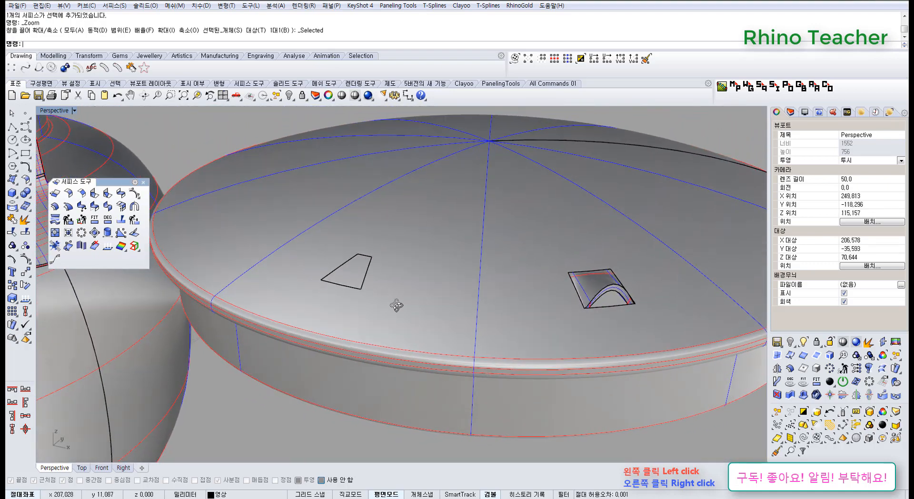
scroll(398, 307, down, 5)
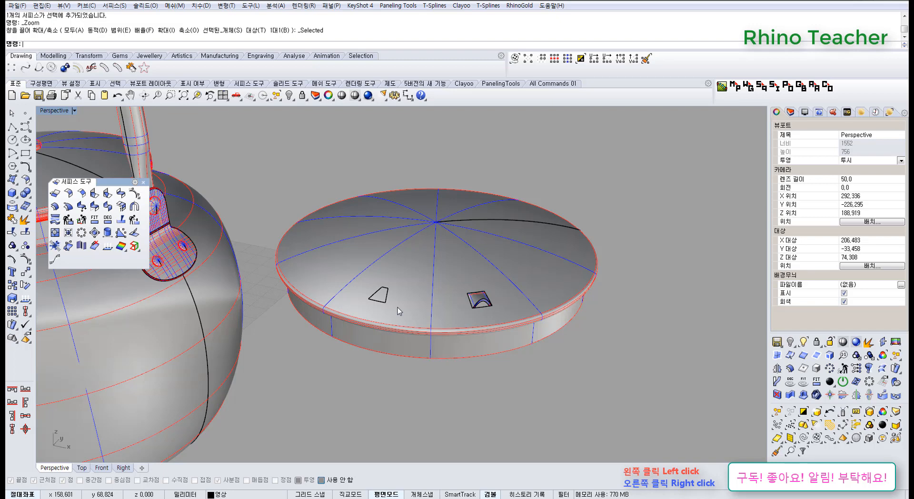
scroll(486, 315, up, 8)
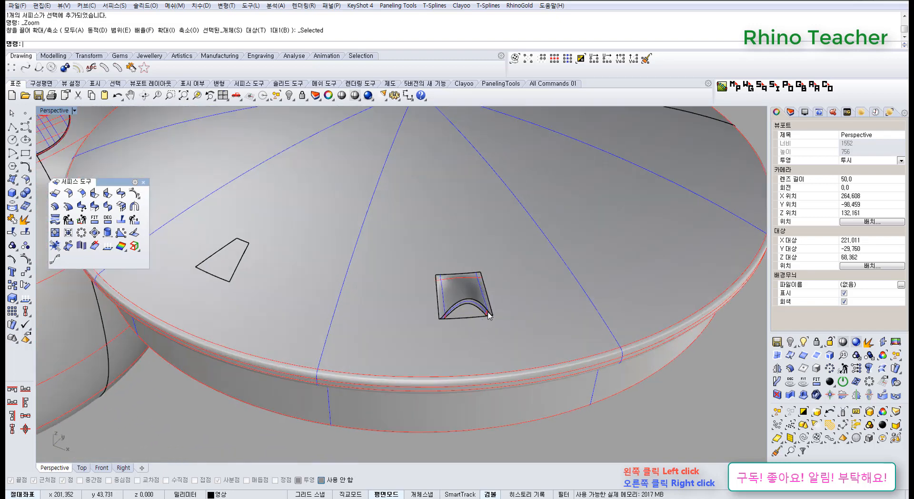
scroll(489, 315, up, 2)
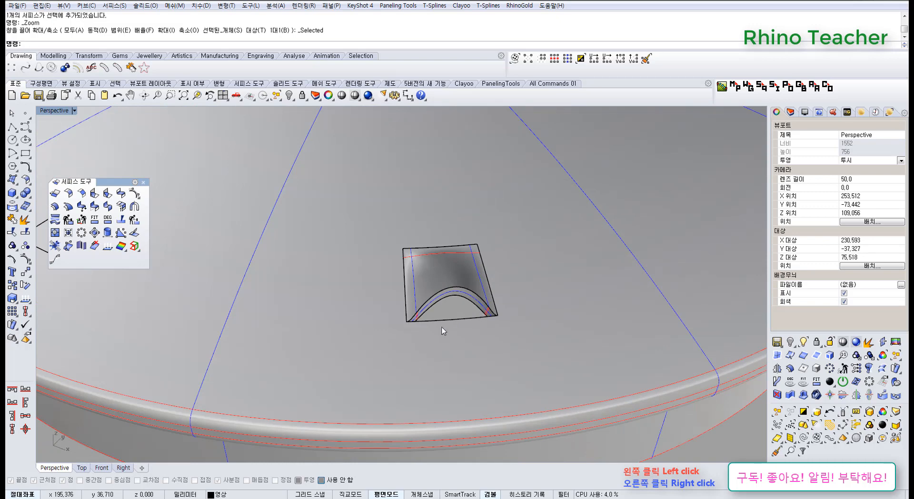
Step: Delete the two cut-out surface pieces inside the four-sided outline to open the hole through the lid
scroll(478, 311, down, 5)
right_drag(397, 258, 460, 306)
mouse_move(352, 322)
right_down()
mouse_move(348, 280)
mouse_move(343, 318)
right_up()
scroll(328, 300, up, 10)
click(327, 297)
key(Delete)
click(344, 314)
key(Delete)
right_drag(350, 265, 384, 283)
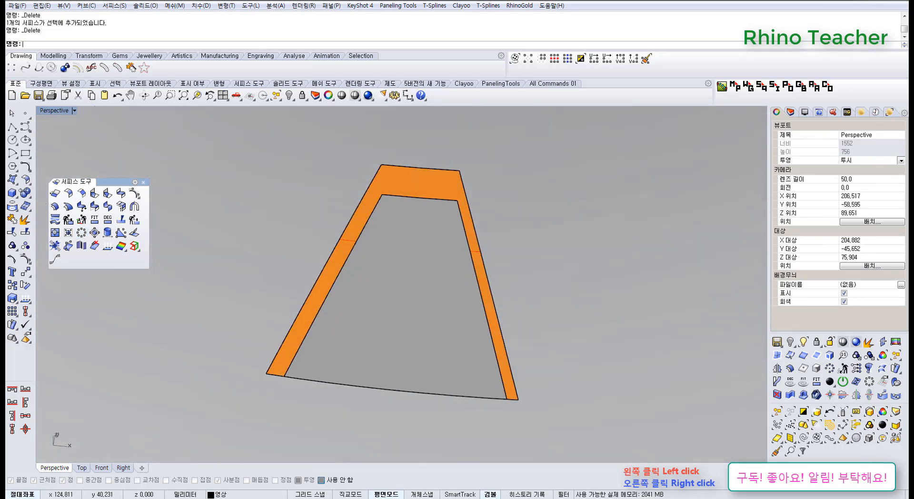
Step: Create an edge-curve surface (EdgeSrf) from the four inner edges of the lid's opening
click(11, 183)
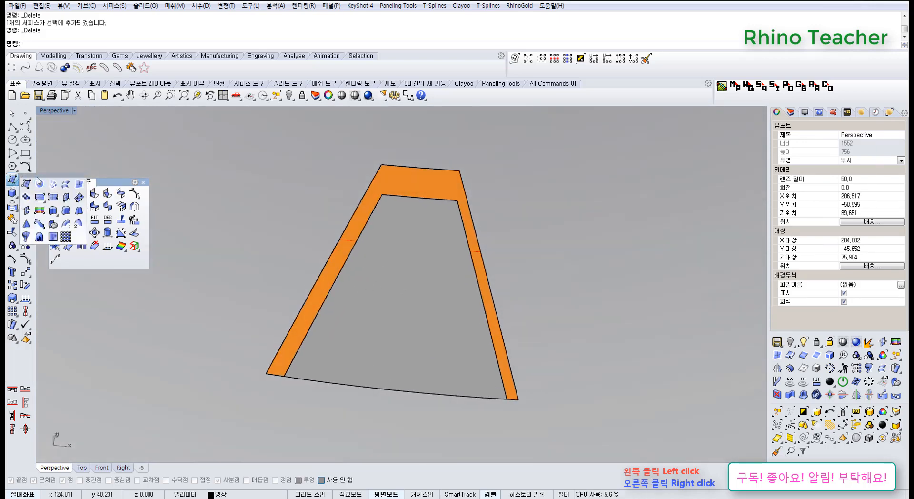
drag(39, 182, 76, 275)
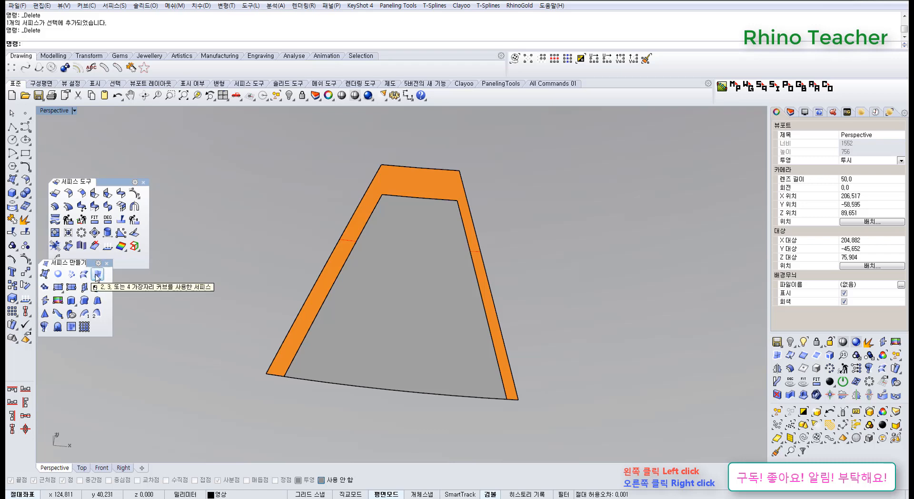
right_drag(369, 314, 324, 320)
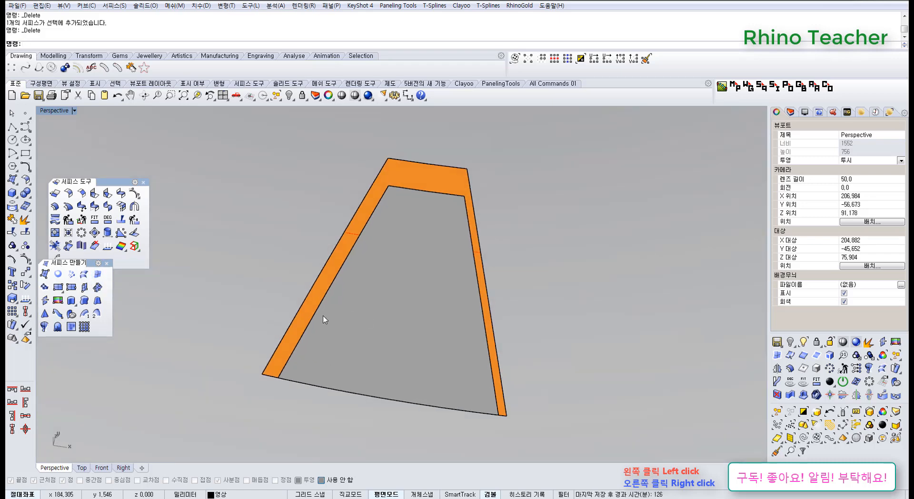
click(97, 274)
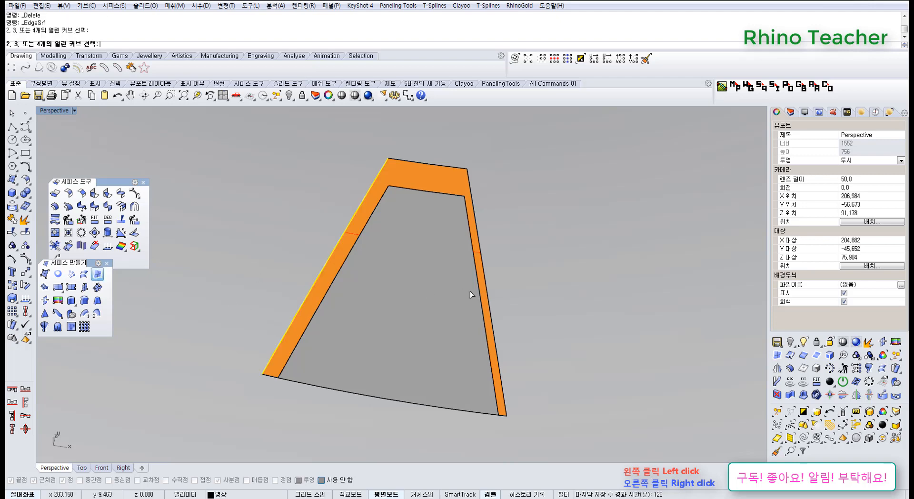
click(374, 209)
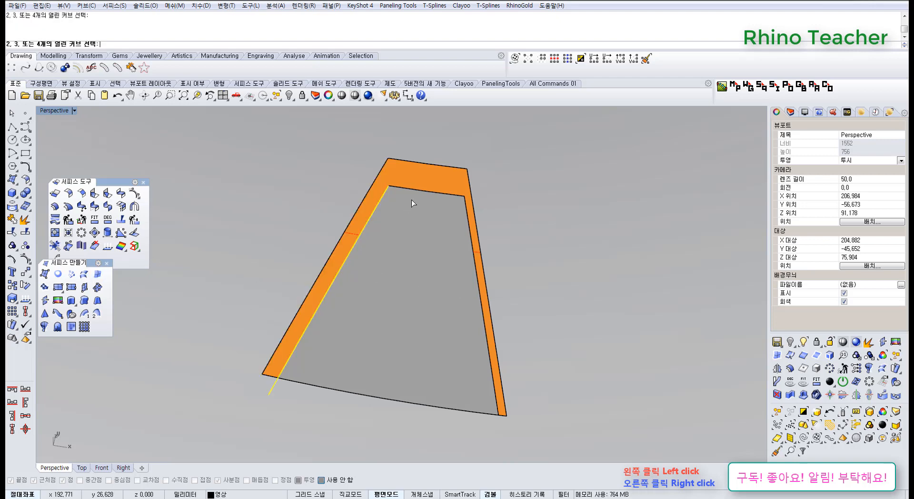
click(477, 289)
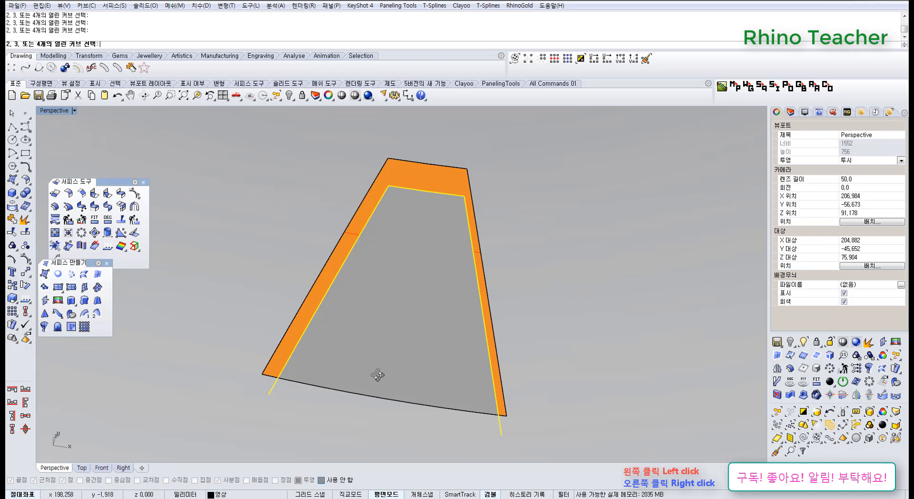
right_drag(377, 375, 357, 406)
click(353, 406)
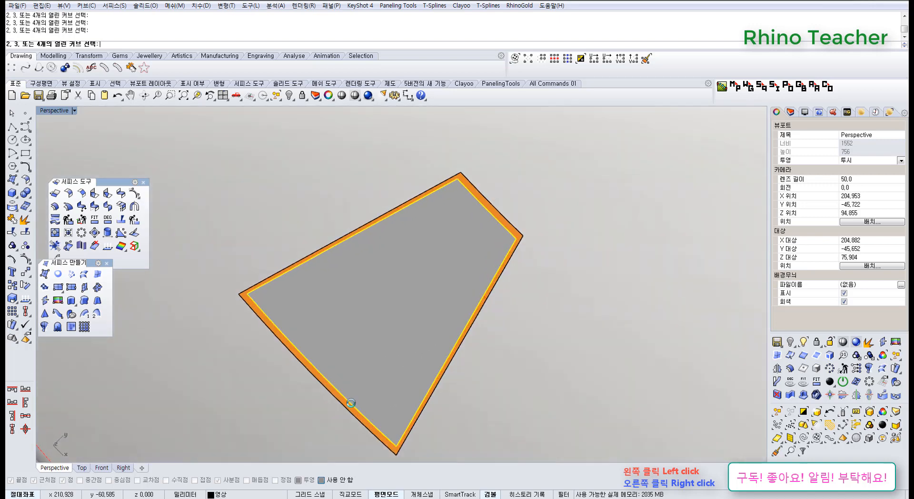
right_drag(405, 292, 413, 281)
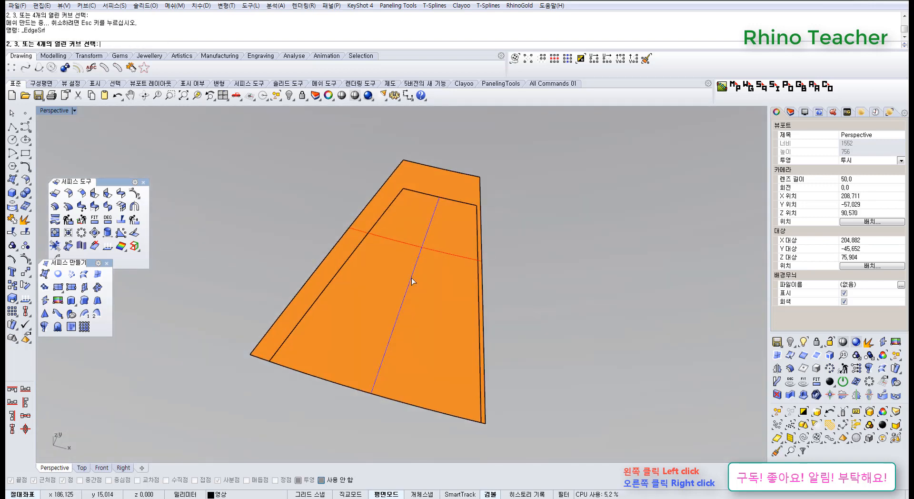
key(Return)
Step: Display the inner surface's control points and examine how it fills the opening from the lid's underside
click(412, 281)
key(F10)
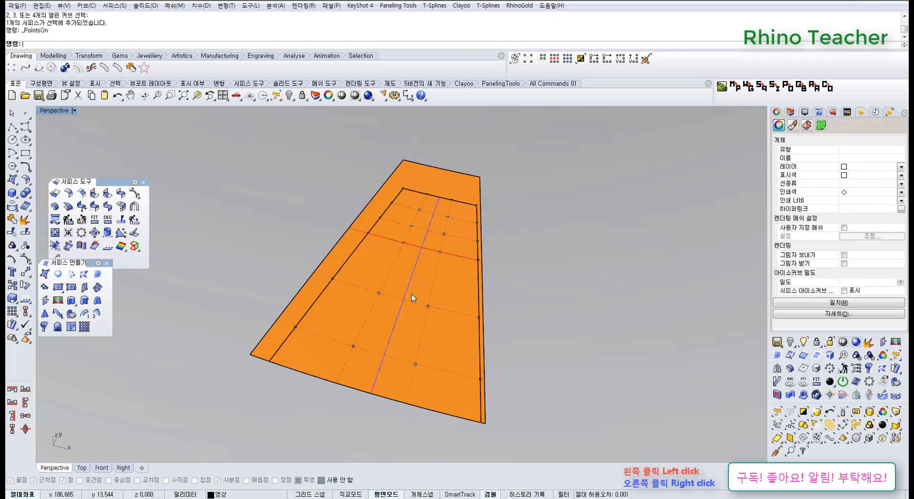
right_drag(445, 303, 424, 202)
scroll(423, 226, down, 4)
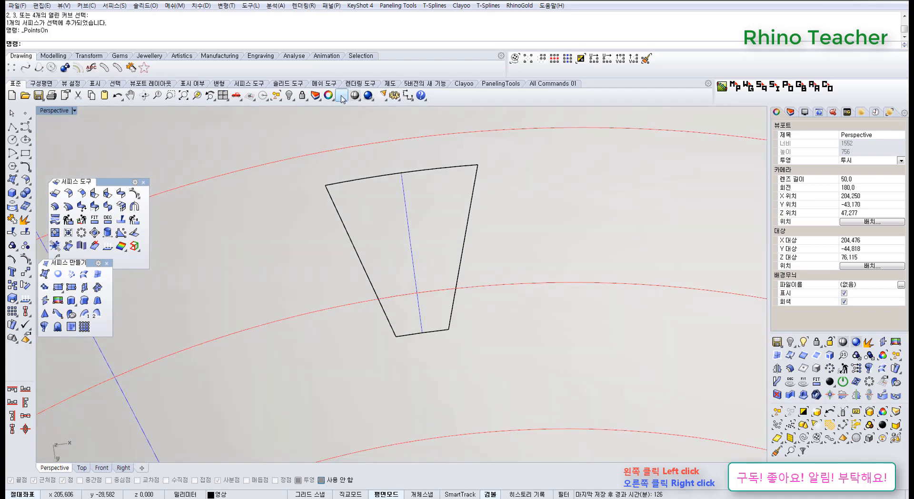
click(341, 95)
mouse_move(365, 146)
right_down()
mouse_move(394, 216)
mouse_move(409, 227)
mouse_move(373, 206)
mouse_move(341, 228)
mouse_move(357, 230)
right_up()
click(357, 230)
Step: Show the inner surface's control points from above, examine their layout, and hide them again
right_drag(381, 194, 393, 289)
click(353, 324)
key(F10)
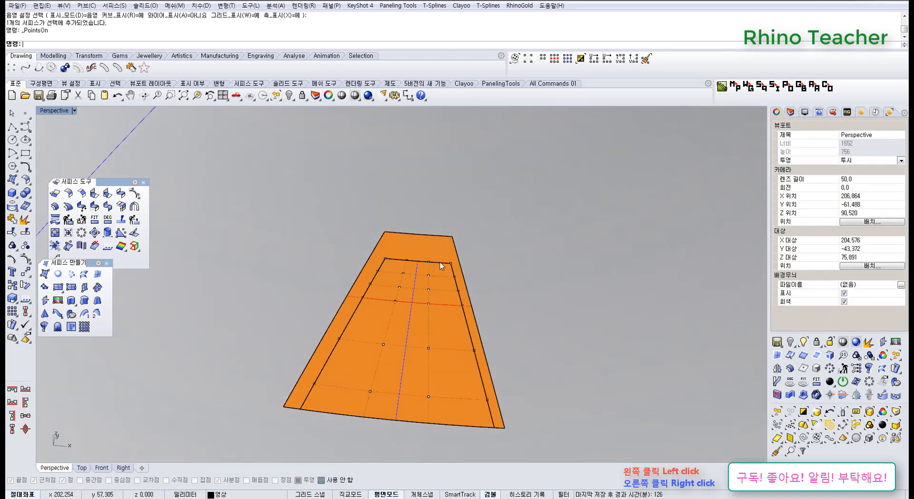
right_drag(441, 265, 407, 258)
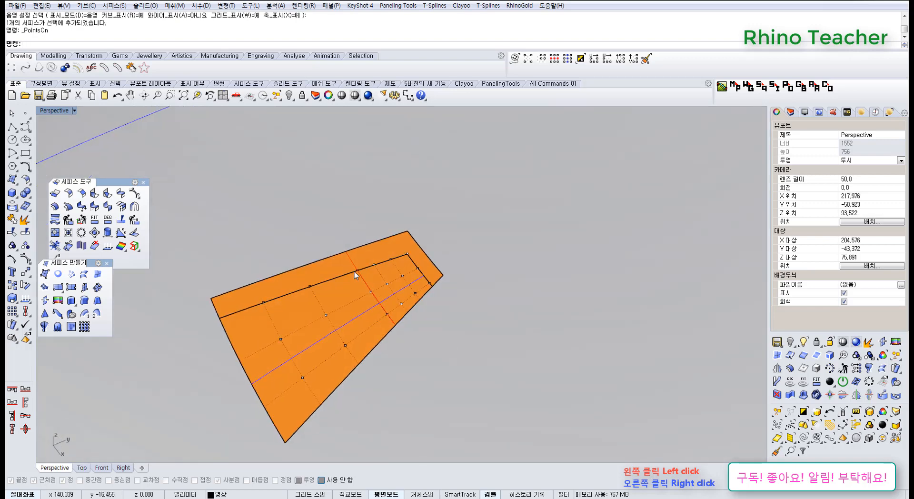
right_drag(206, 332, 389, 314)
click(389, 313)
scroll(387, 310, down, 4)
key(Escape)
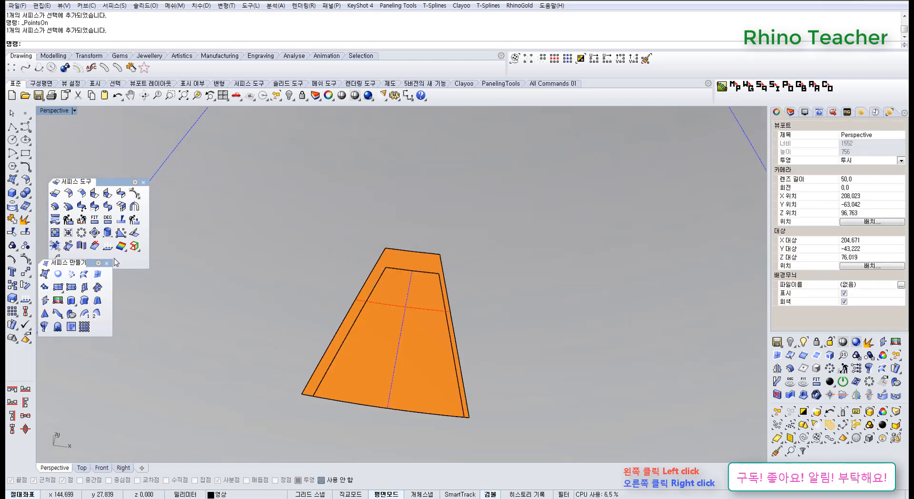
Step: Create an edge-curve surface from the four outer edges of the lid's opening
click(99, 274)
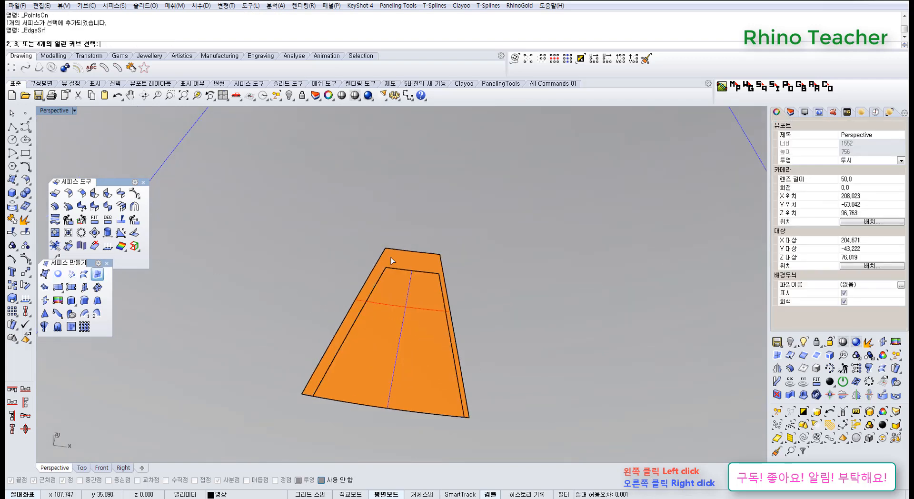
click(396, 250)
click(369, 273)
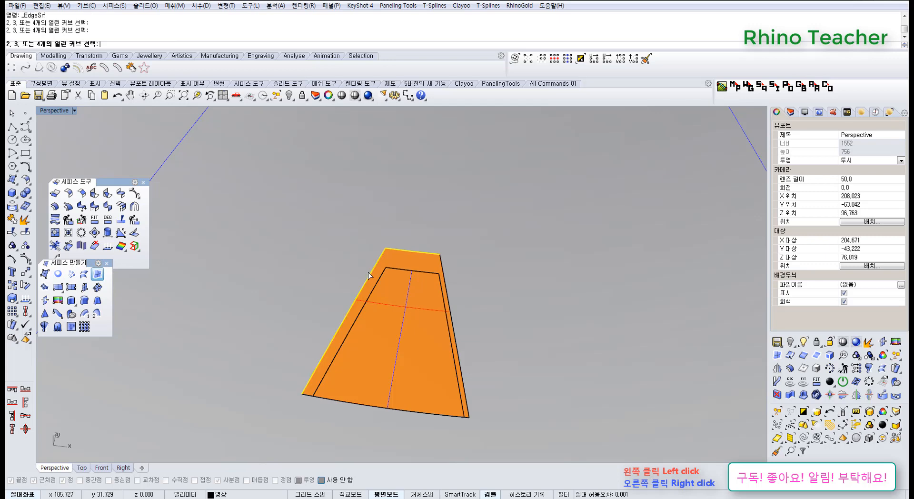
click(448, 295)
click(408, 411)
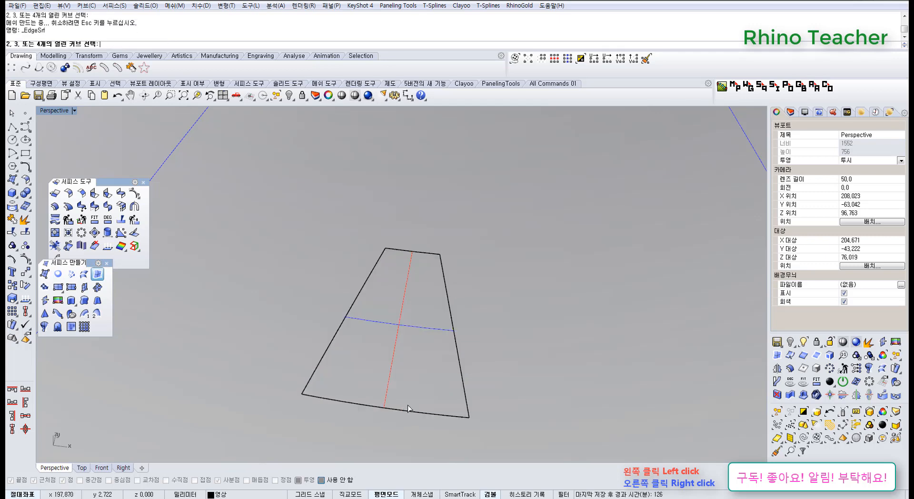
key(Escape)
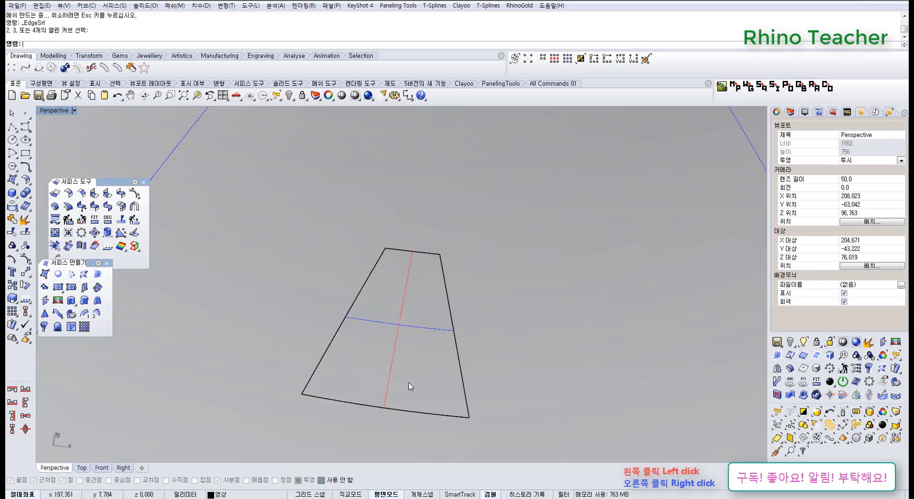
Step: Turn on the outer surface's control points and examine their grid across the four-sided patch
click(408, 383)
key(F10)
scroll(407, 381, down, 5)
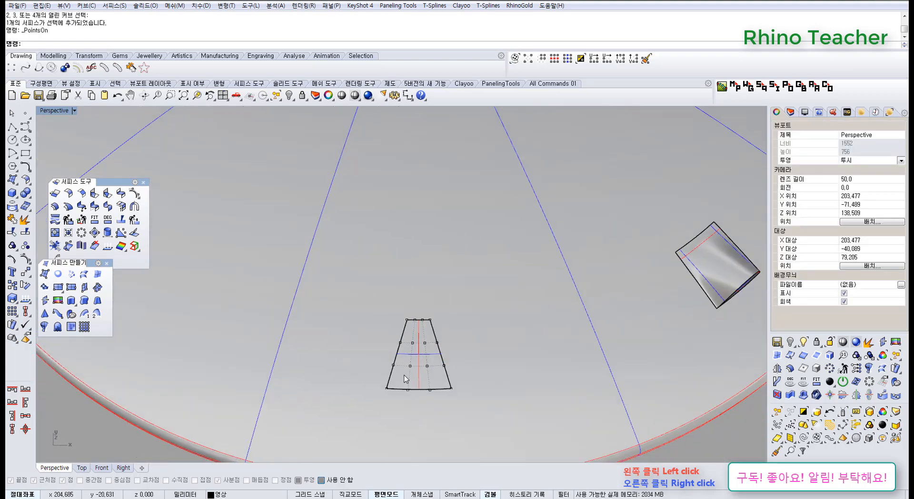
key(Escape)
right_drag(405, 378, 281, 169)
right_drag(318, 265, 428, 296)
scroll(383, 349, up, 8)
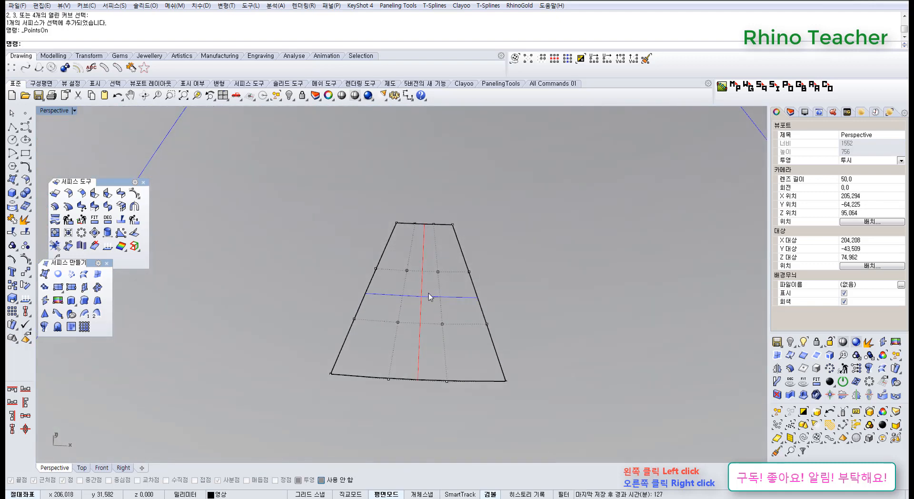
scroll(406, 342, up, 2)
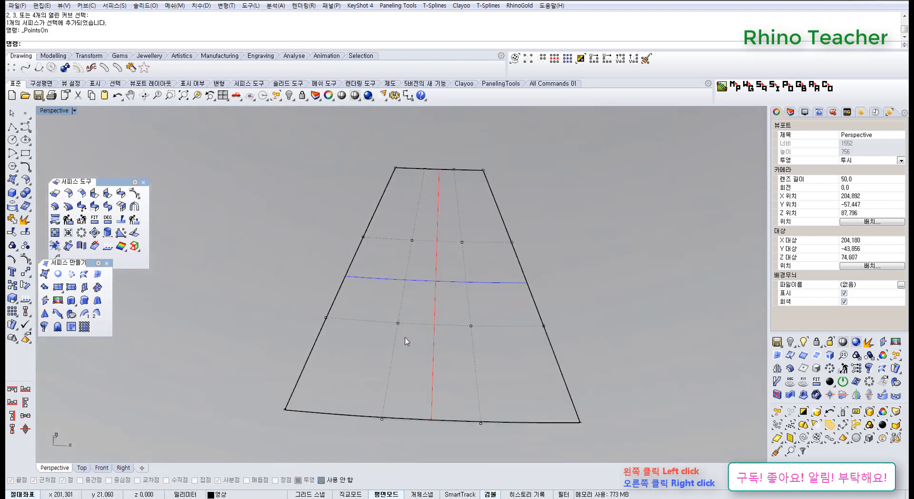
Step: Lock the lid and the inner surface, leaving only the outer four-sided patch editable
scroll(406, 348, down, 8)
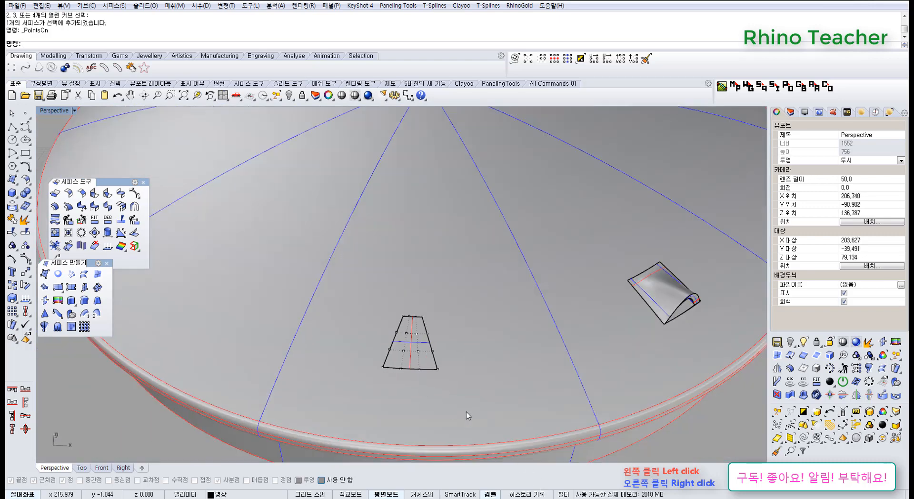
scroll(468, 407, down, 2)
click(477, 397)
key(ctrl+l)
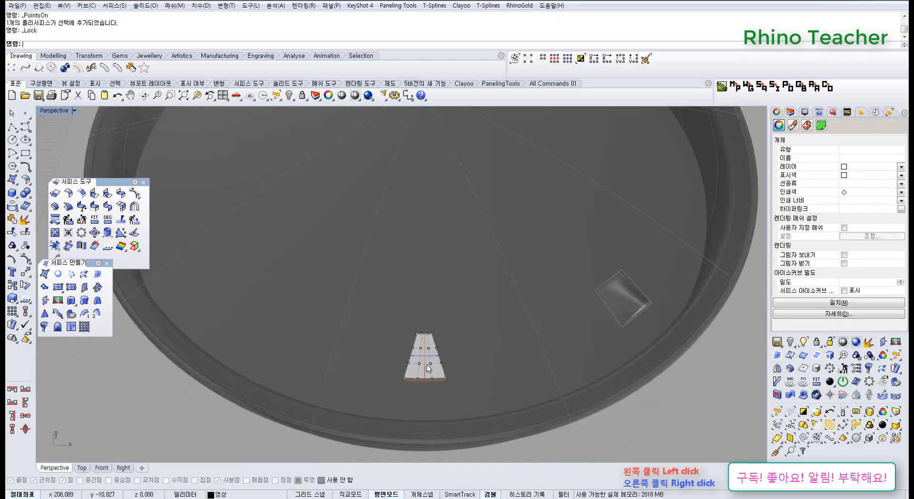
scroll(429, 368, up, 5)
click(363, 411)
key(ctrl+l)
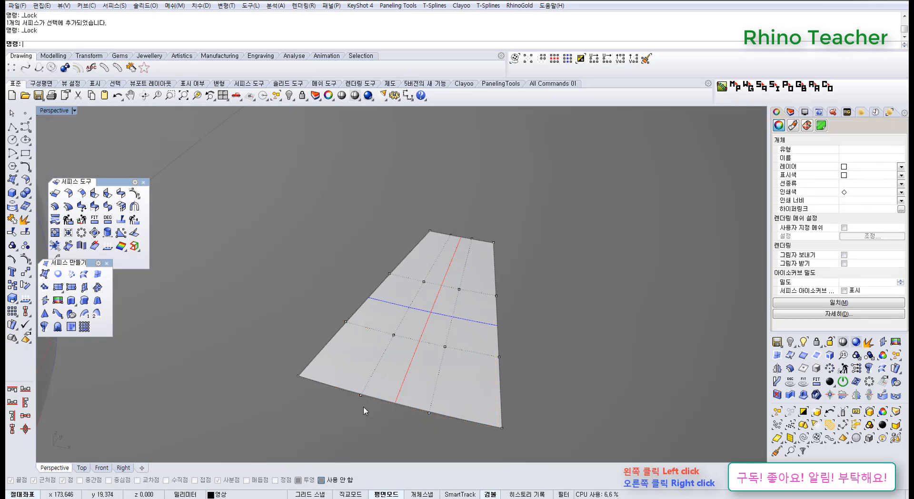
Step: Try raising the two middle control points on the patch's wide front edge, and undo the move
drag(347, 379, 444, 435)
right_drag(362, 367, 336, 338)
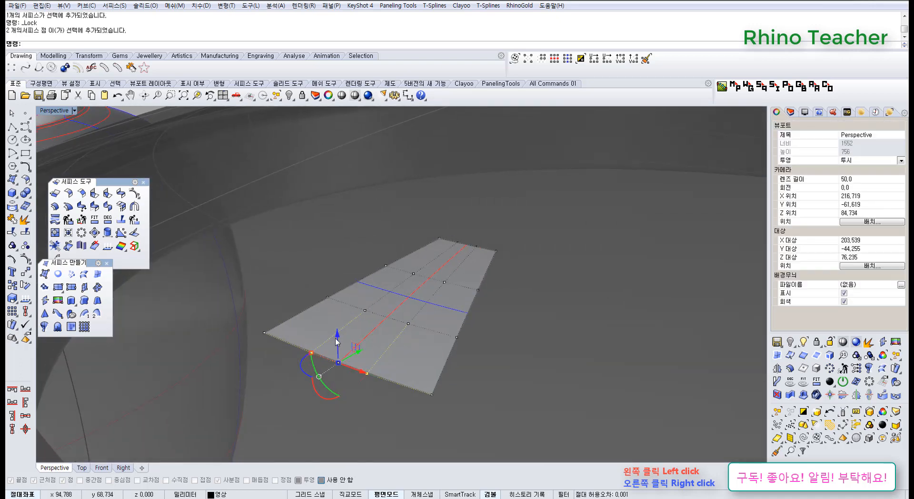
drag(336, 341, 333, 267)
key(ctrl+z)
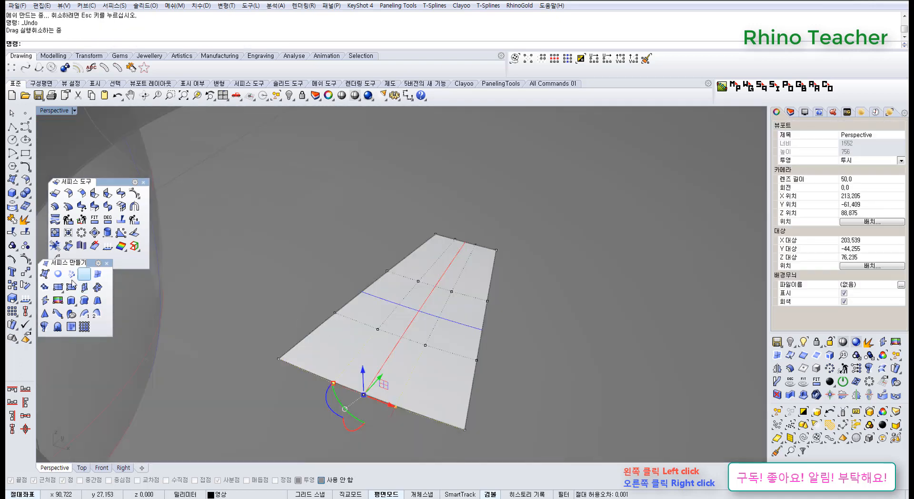
Step: Insert a symmetric pair of U-direction knots on both sides of the patch's lengthwise centre line
click(26, 259)
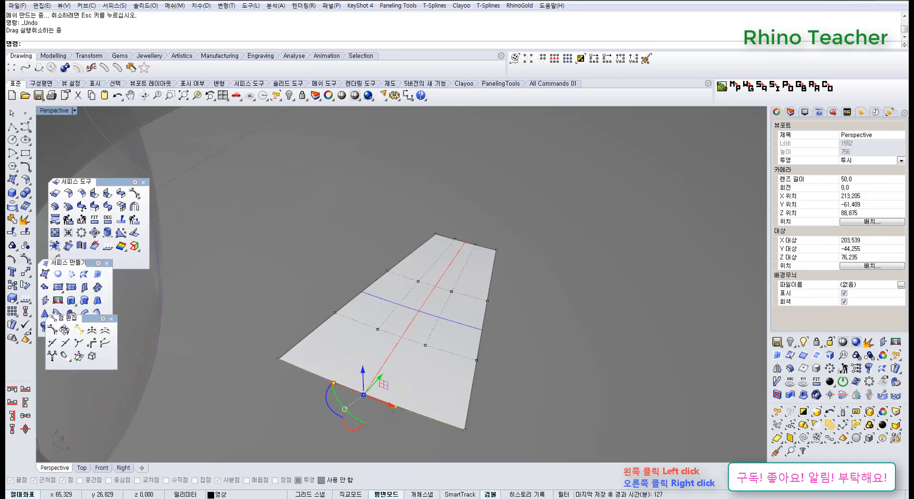
click(51, 362)
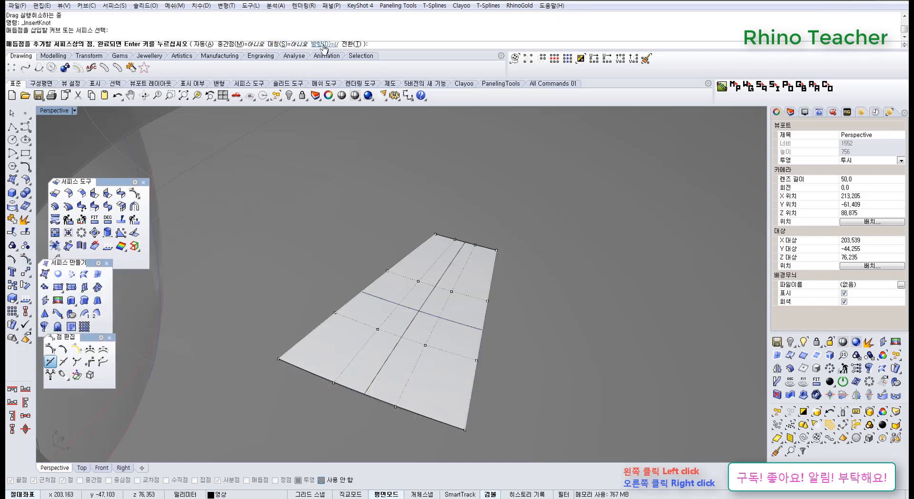
click(323, 44)
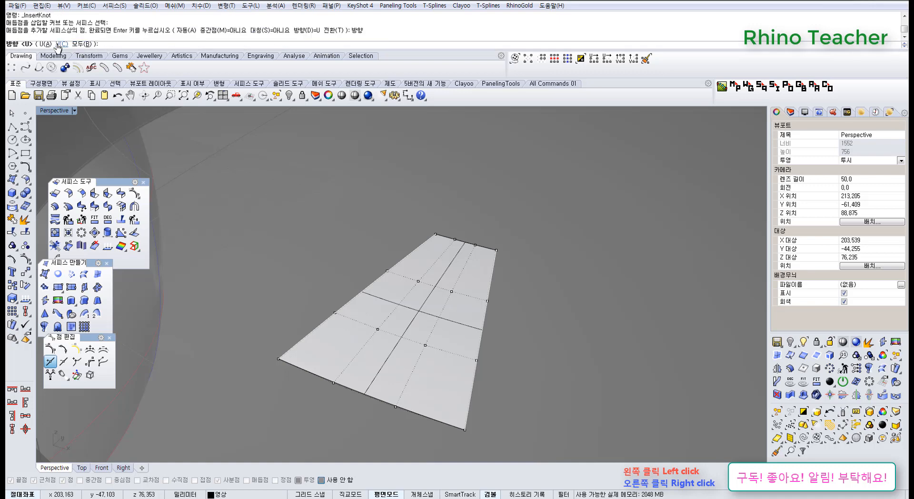
click(80, 45)
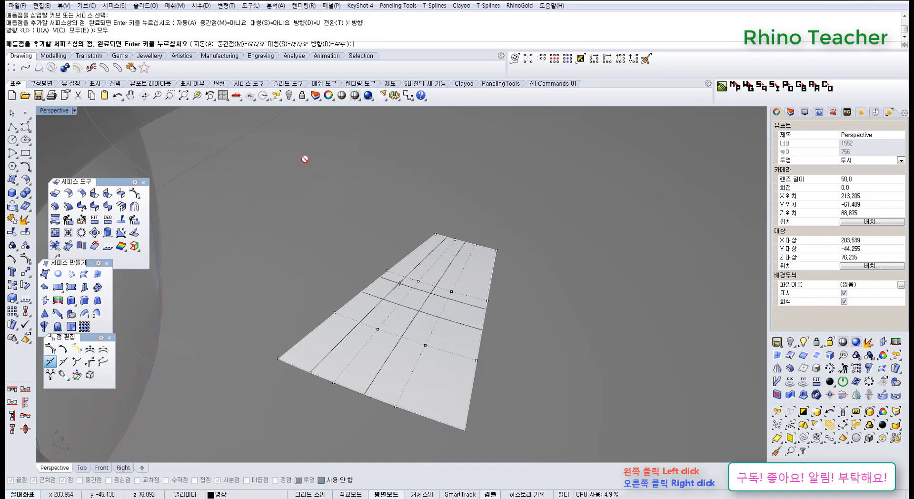
click(322, 44)
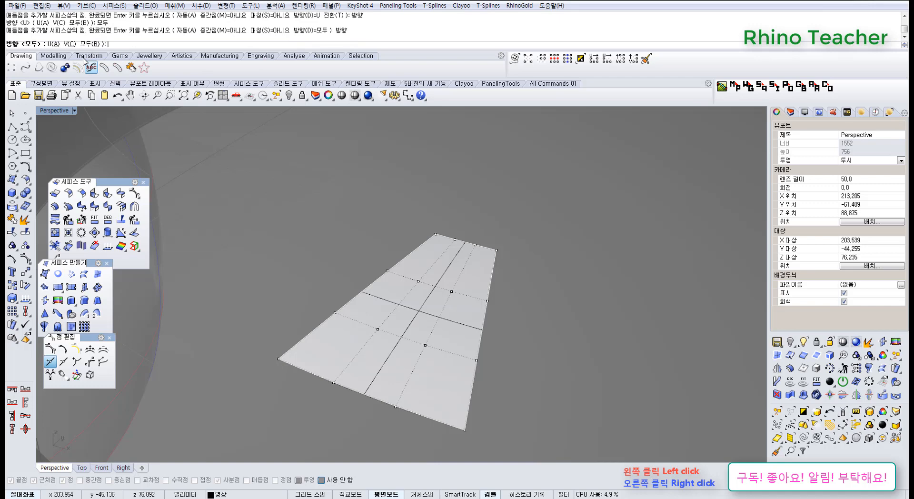
click(53, 44)
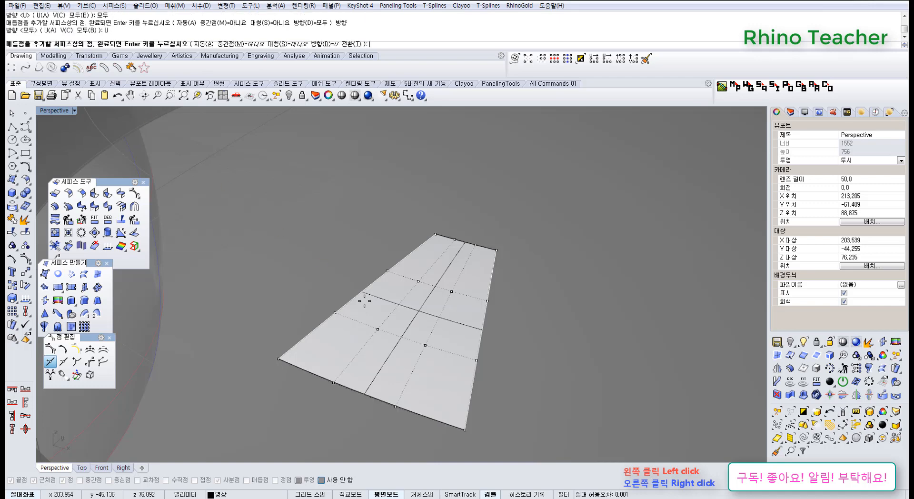
click(296, 44)
click(347, 345)
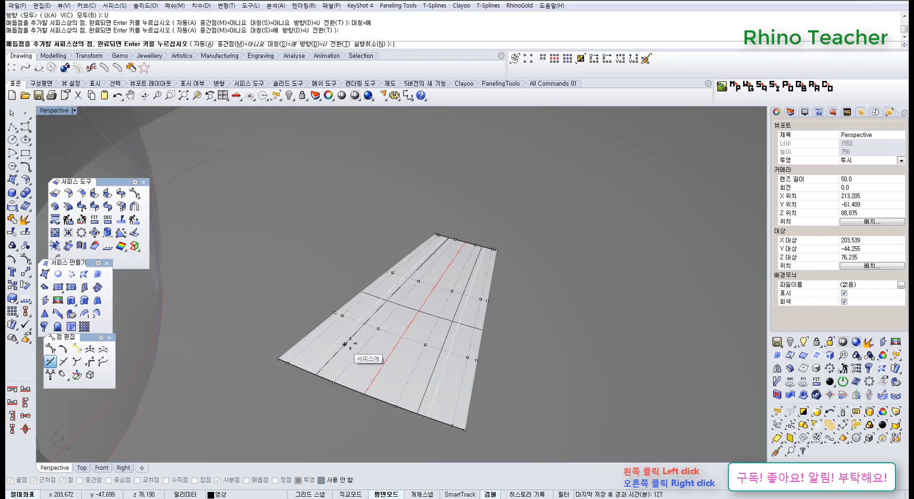
Step: Add a single V-direction knot near the patch's narrow end with symmetry off, and finish inserting knots
click(340, 44)
click(283, 45)
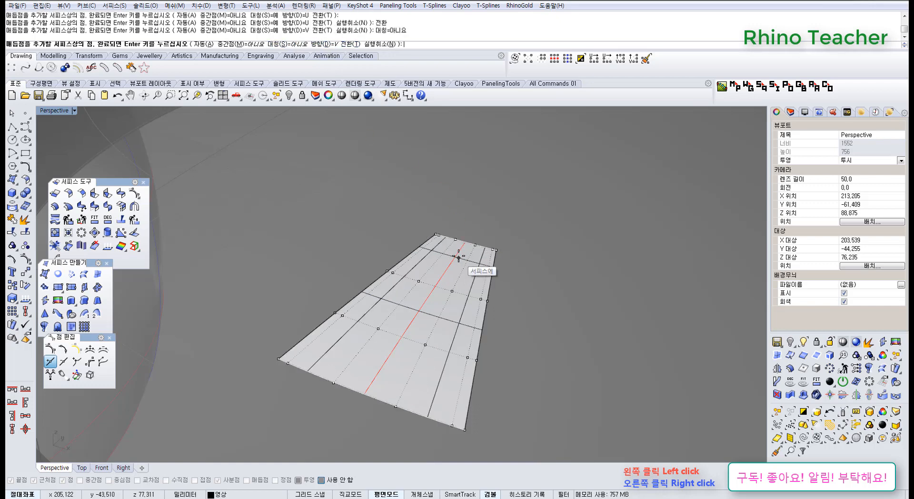
click(459, 253)
right_click(422, 292)
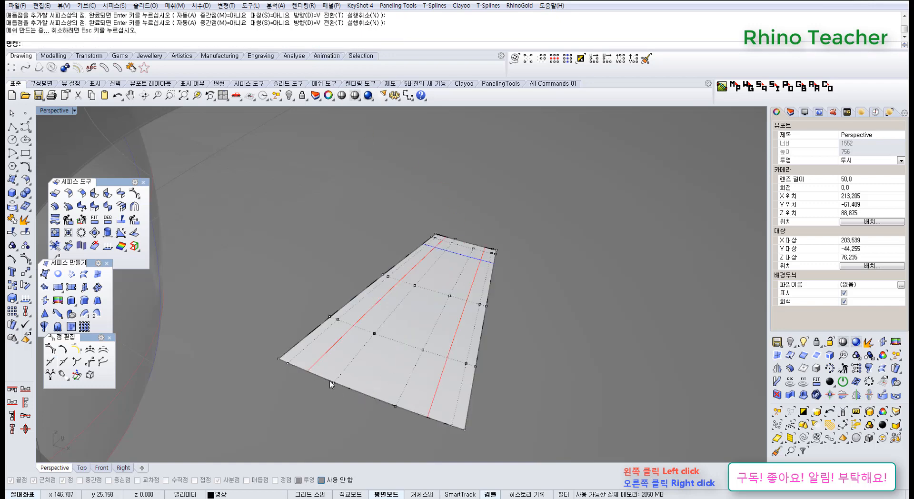
Step: Raise the two middle control points on the patch's wide front edge to form an arch
drag(321, 372, 402, 413)
right_drag(391, 416, 296, 331)
drag(292, 304, 291, 223)
right_drag(360, 255, 310, 347)
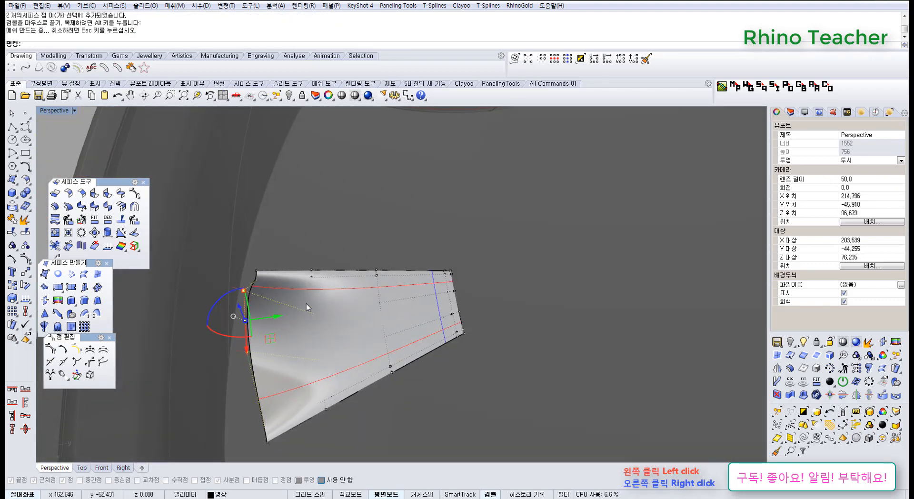
Step: Raise the next pair of middle control points behind the wide edge to extend the arch along the patch
drag(332, 370, 333, 372)
right_drag(334, 368, 348, 290)
drag(326, 279, 327, 233)
right_drag(326, 233, 385, 403)
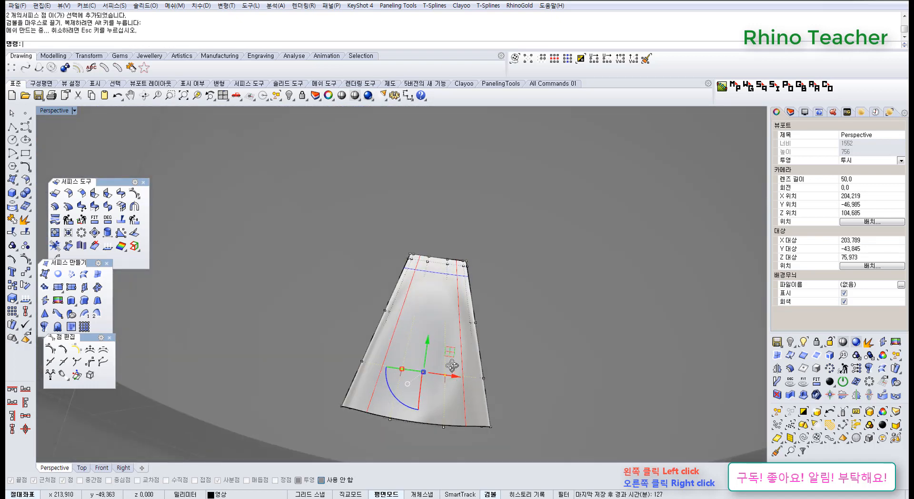
right_drag(452, 365, 481, 330)
Step: Compare the reshaped patch with the finished arched vent on the lid
scroll(509, 327, down, 12)
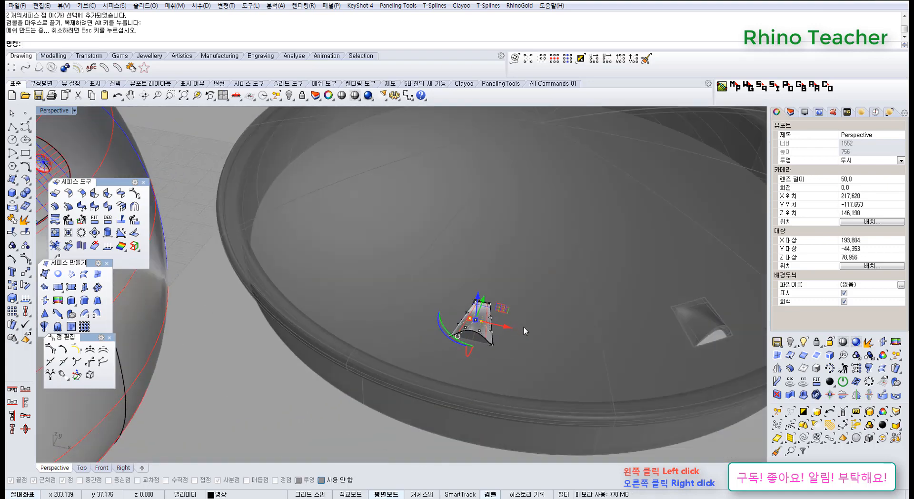
scroll(523, 329, down, 6)
shift+right_drag(611, 324, 487, 374)
scroll(486, 374, up, 14)
scroll(432, 359, down, 6)
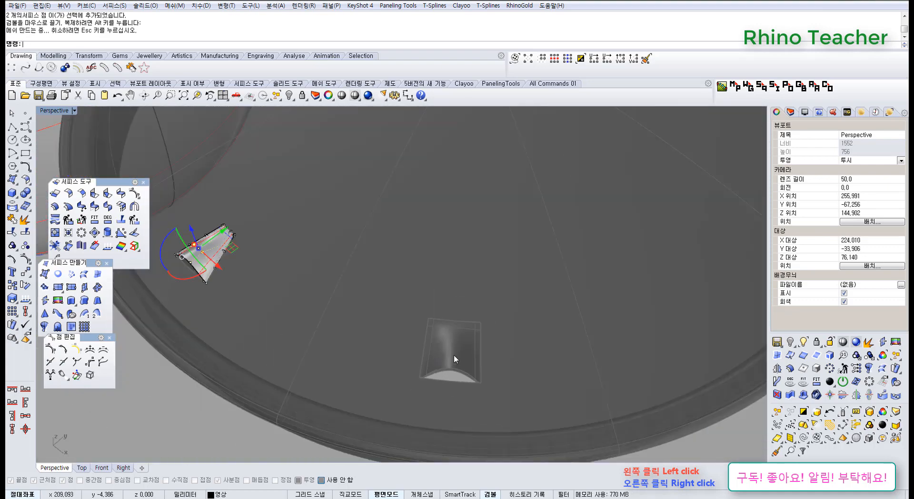
shift+right_drag(201, 307, 389, 359)
scroll(343, 292, up, 8)
scroll(395, 329, up, 3)
scroll(395, 329, down, 5)
Step: Undo the control point, knot, lock and surface operations back to before the lid was split
key(ctrl+z)
key(ctrl+z)
key(ctrl+z)
key(ctrl+z)
key(ctrl+z)
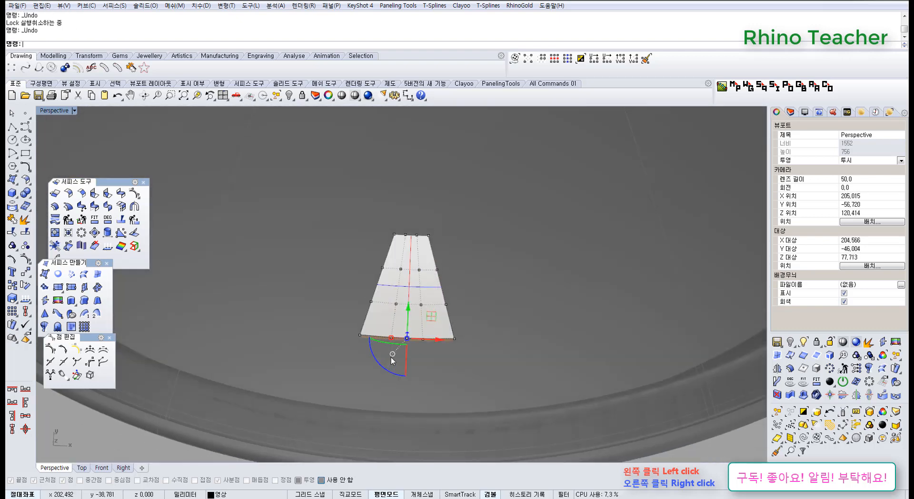
key(ctrl+z)
key(ctrl+z)
key(ctrl+z)
key(ctrl+z)
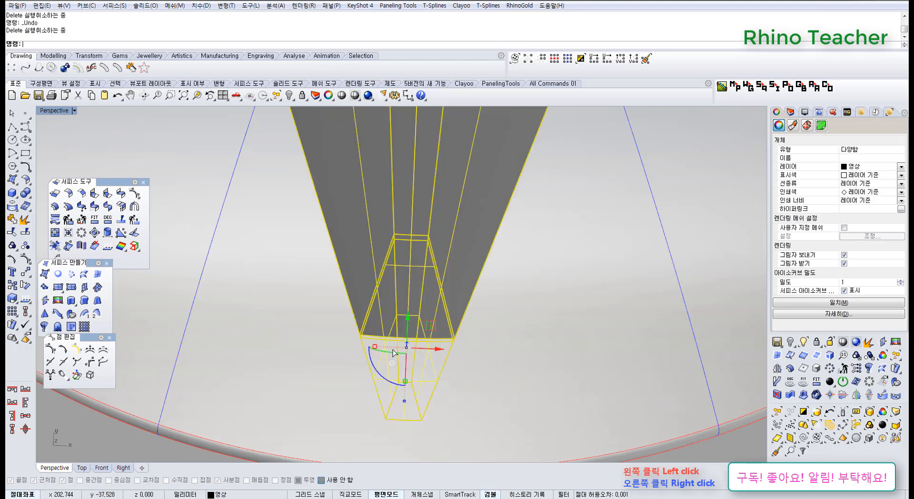
key(ctrl+z)
Step: Boolean-split the closed lid with the tapered cutter solid, and delete the cutter
right_drag(430, 355, 430, 301)
key(Escape)
click(467, 340)
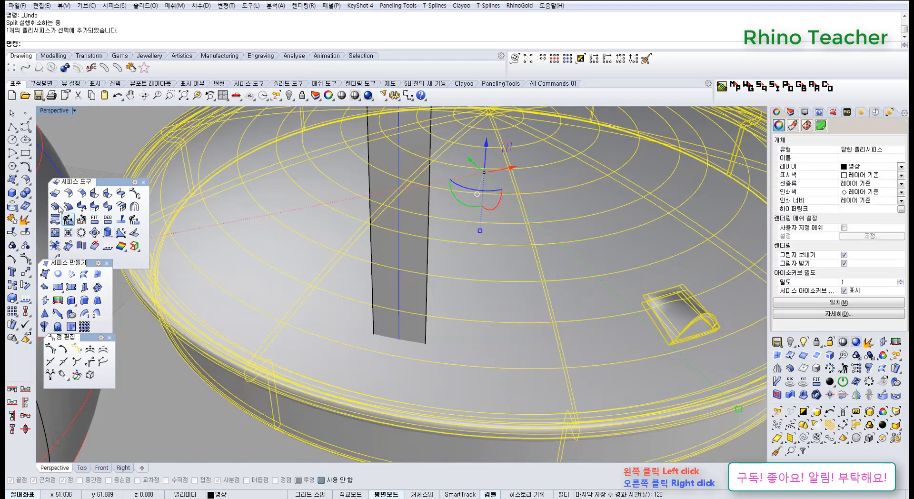
click(27, 192)
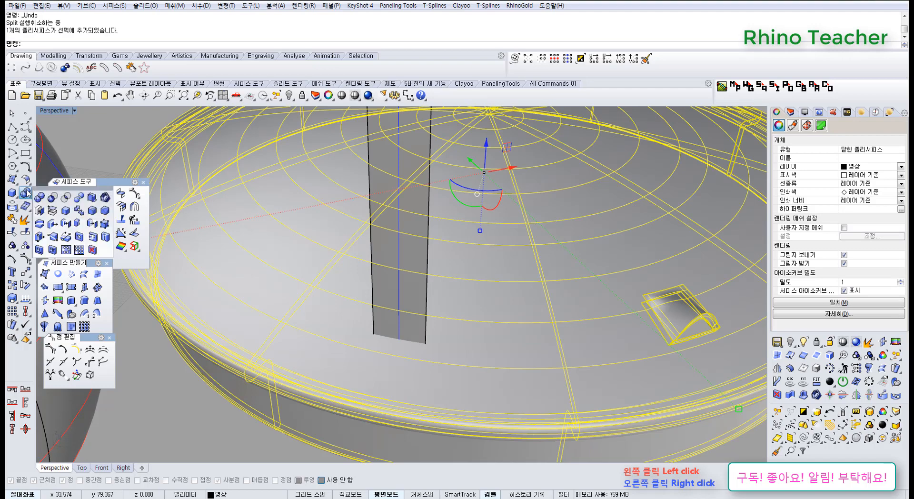
click(80, 198)
click(403, 199)
right_click(403, 200)
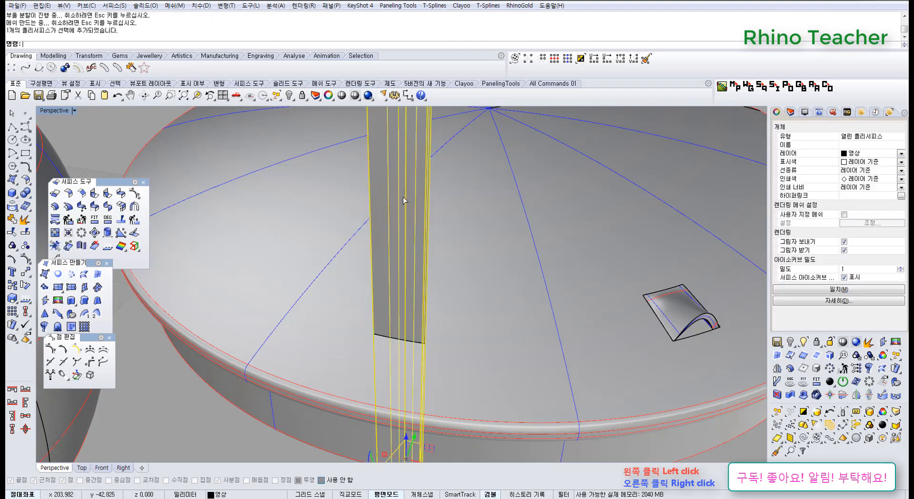
key(Delete)
Step: Try hiding the trapezoidal piece split out of the lid, and undo the hide
click(389, 283)
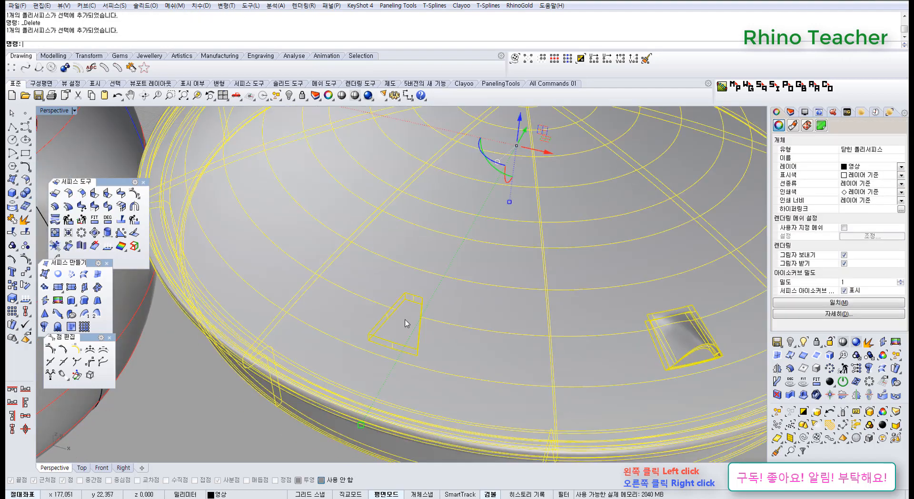
click(407, 323)
scroll(405, 326, up, 3)
right_drag(398, 338, 348, 312)
key(ctrl+h)
scroll(347, 312, up, 5)
key(ctrl+z)
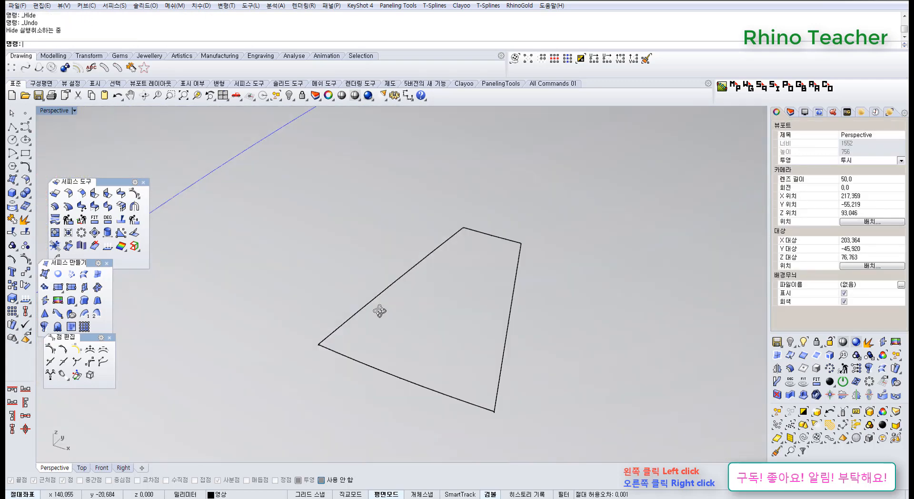
Step: Start a cage edit on the trapezoidal solid, using a bounding box in world coordinates as the control object
scroll(229, 300, down, 5)
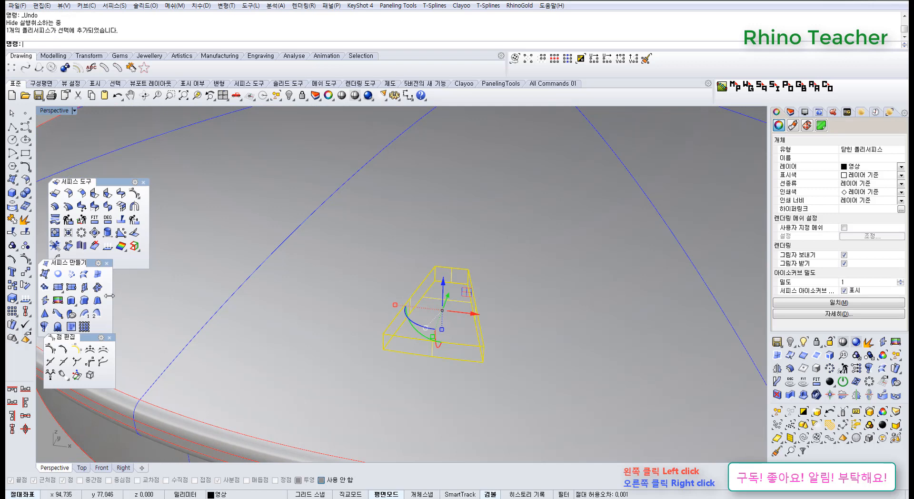
right_drag(376, 353, 393, 334)
scroll(440, 333, up, 4)
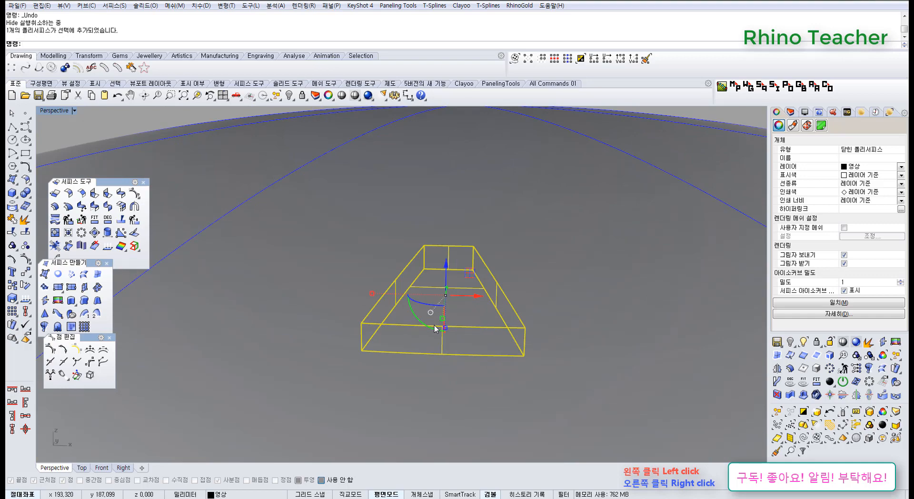
right_drag(434, 328, 418, 215)
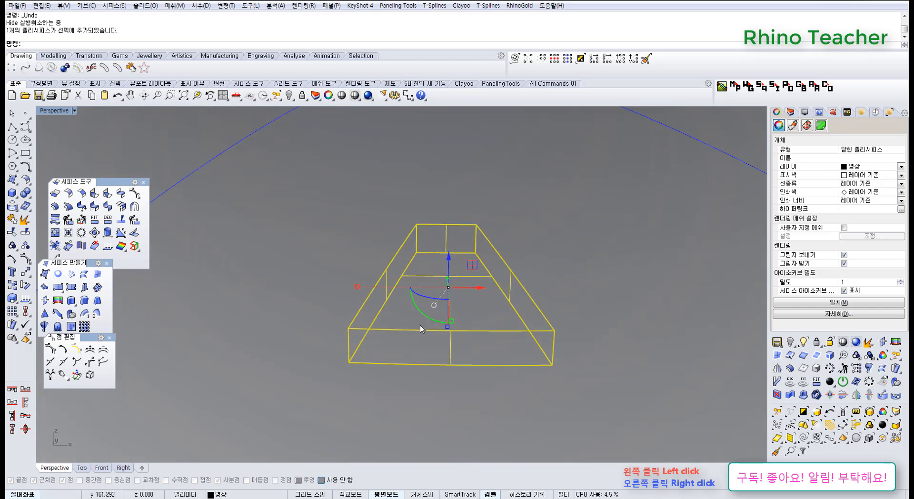
right_drag(556, 332, 333, 355)
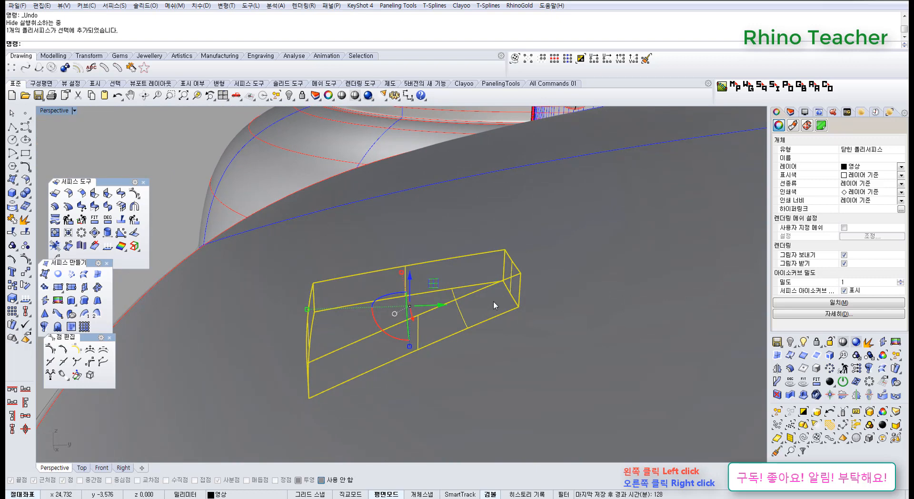
right_drag(493, 301, 218, 288)
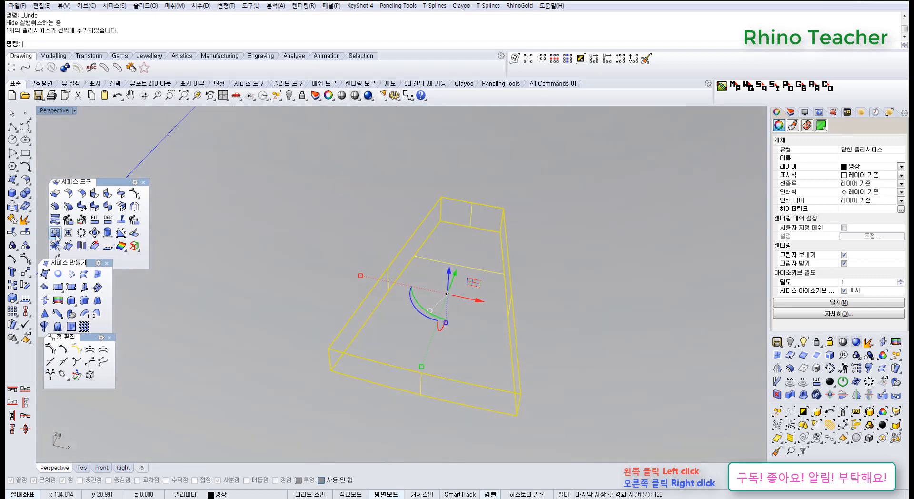
click(27, 275)
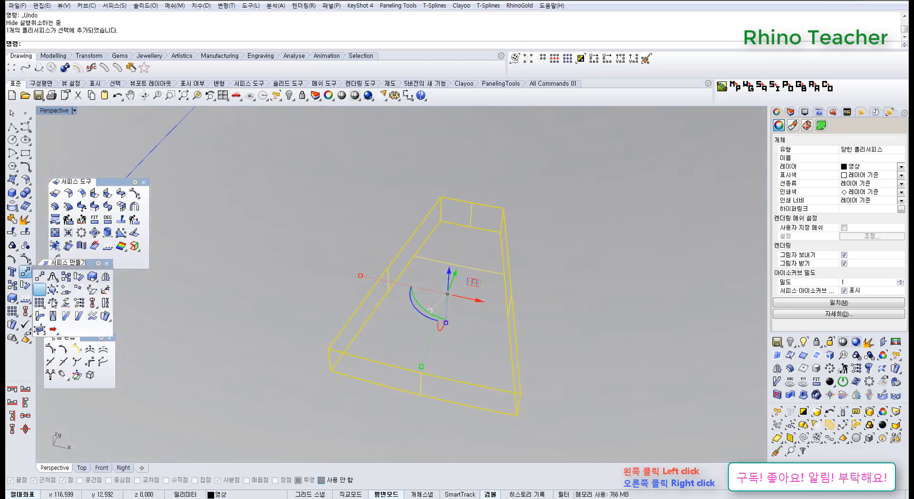
click(39, 329)
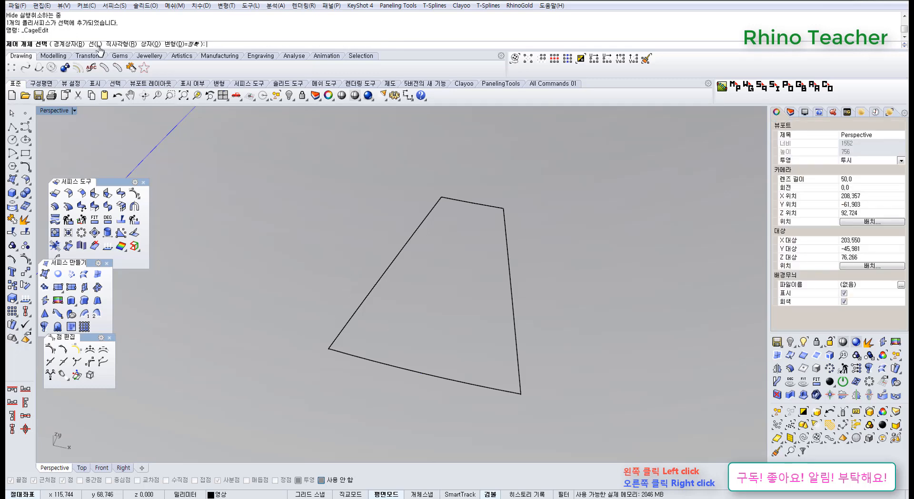
click(74, 44)
right_click(337, 207)
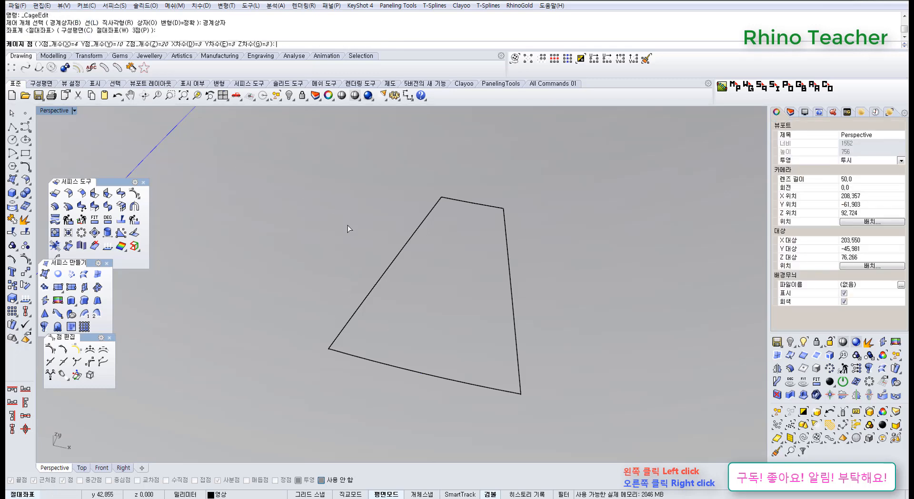
Step: Set the cage's point count to 6 in X and 6 in Y, checking the piece from the Top view
scroll(349, 228, down, 5)
right_drag(352, 236, 376, 337)
key(ctrl+F1)
right_drag(388, 167, 349, 325)
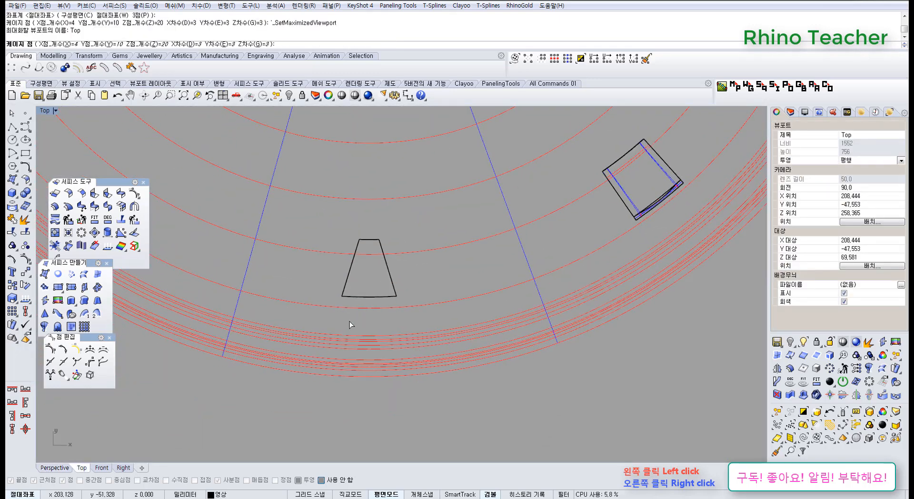
click(57, 43)
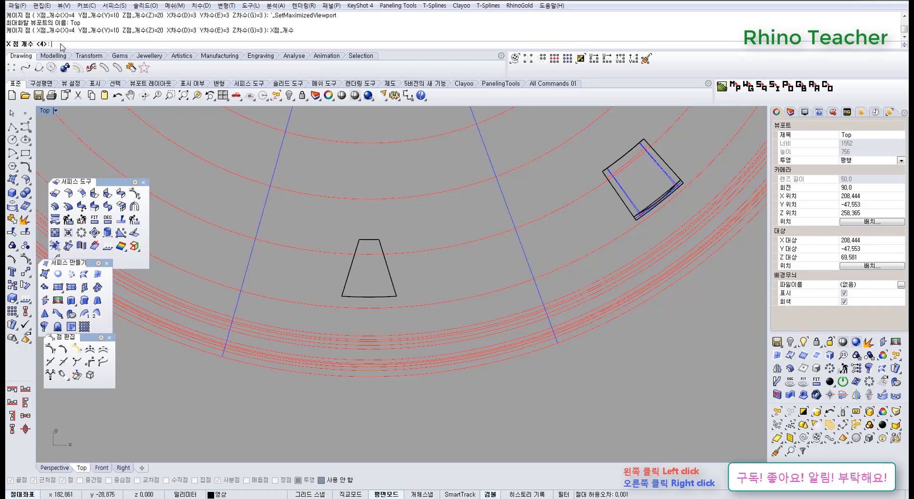
key(Return)
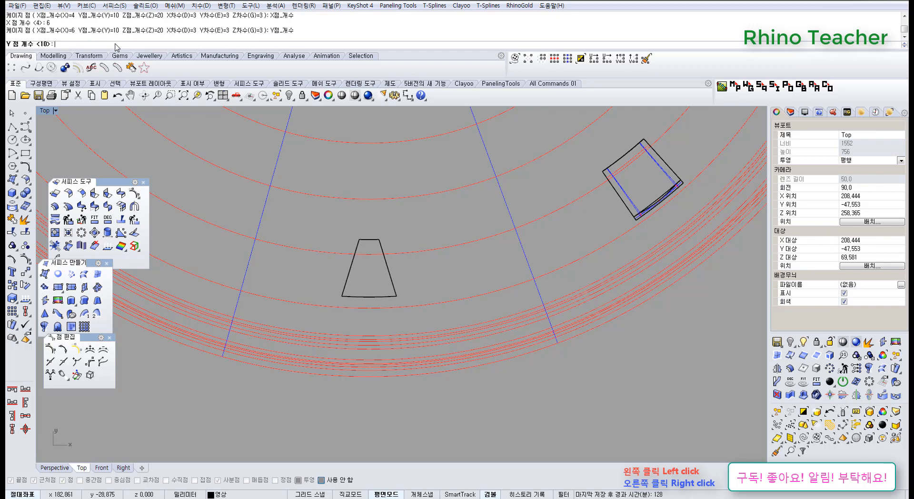
text(6)
key(Return)
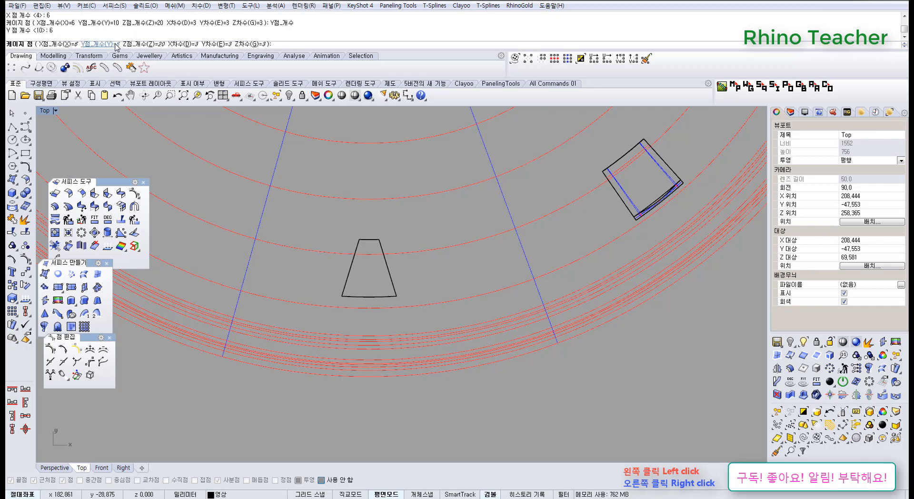
Step: Set the cage's Z point count to 2, apply it with the global region, and return to the Perspective view
click(152, 45)
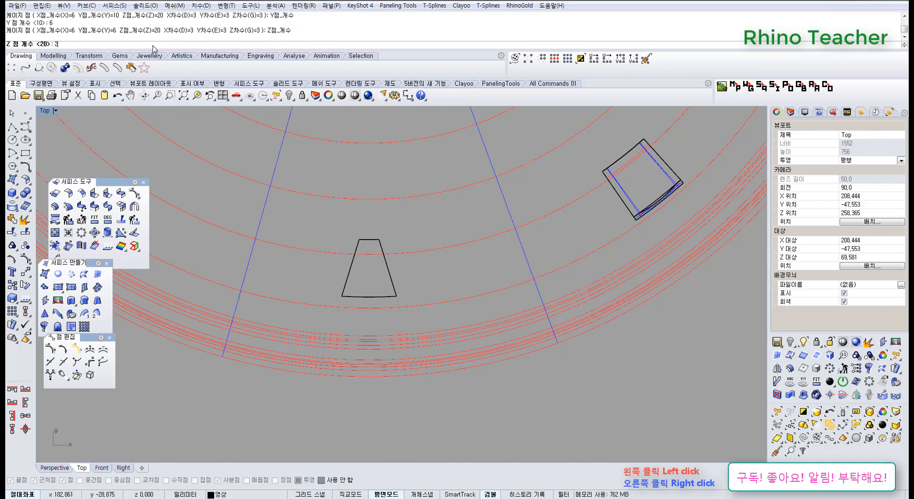
text(2)
key(Return)
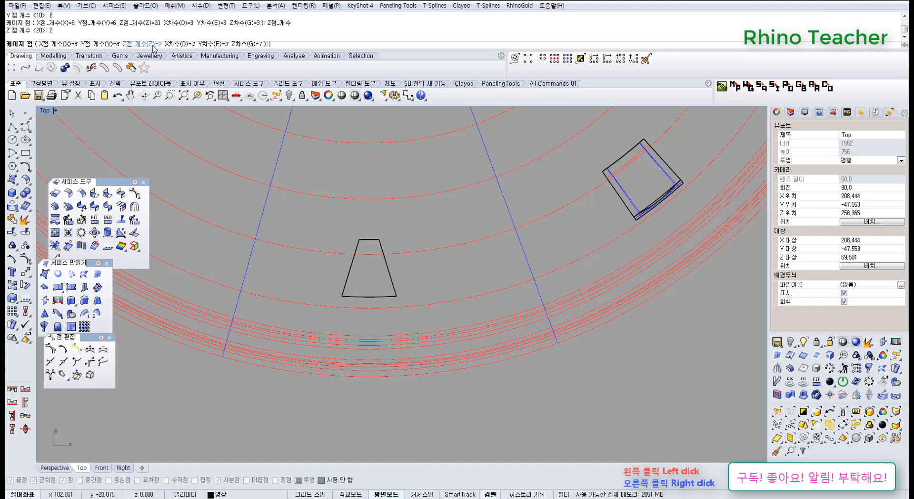
key(Return)
key(Return)
key(ctrl+F4)
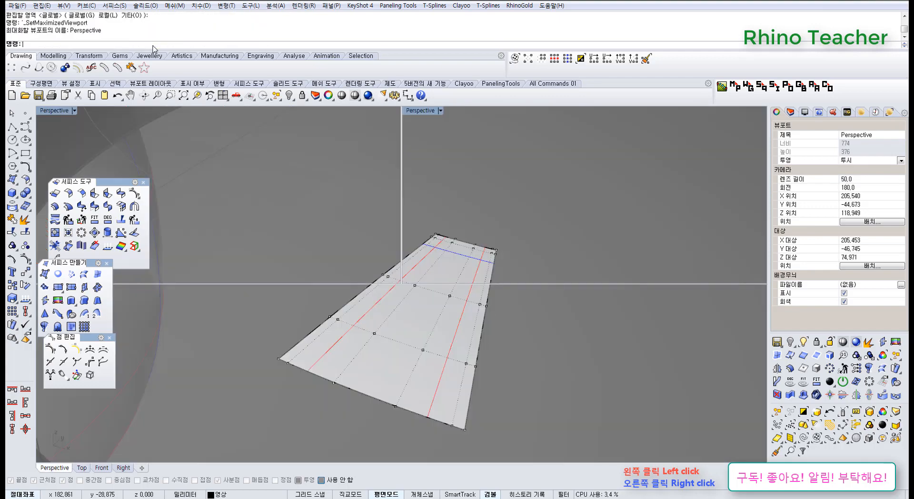
Step: Lock the lid body around the cage-edited trapezoidal solid
right_drag(267, 126, 340, 184)
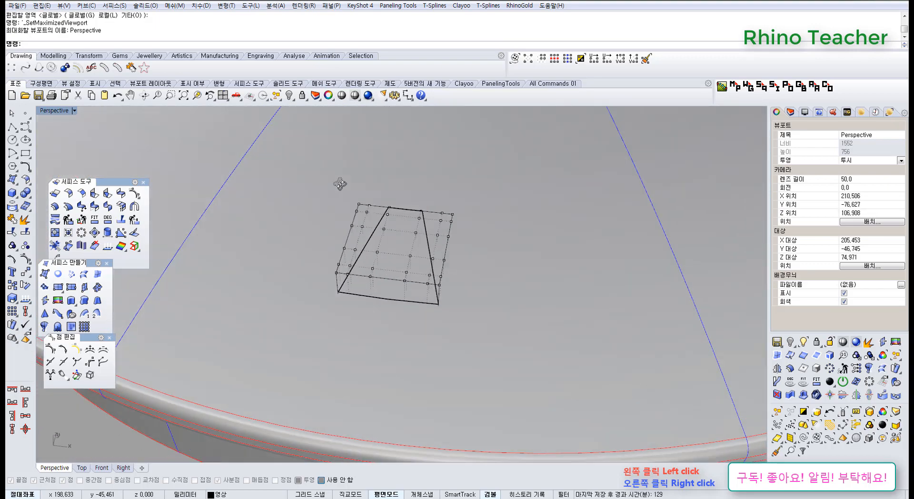
click(393, 167)
key(ctrl+l)
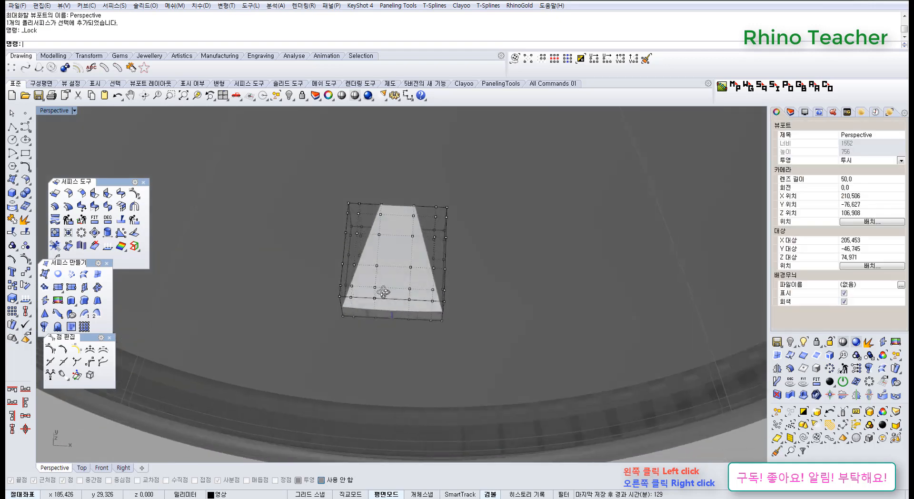
Step: Raise the eight middle cage points at the wide end of the trapezoidal solid to form an arch
scroll(351, 261, up, 6)
mouse_move(384, 292)
right_down()
mouse_move(376, 205)
mouse_move(395, 295)
mouse_move(370, 303)
right_up()
drag(470, 401, 474, 405)
right_drag(472, 402, 406, 311)
drag(374, 250, 381, 145)
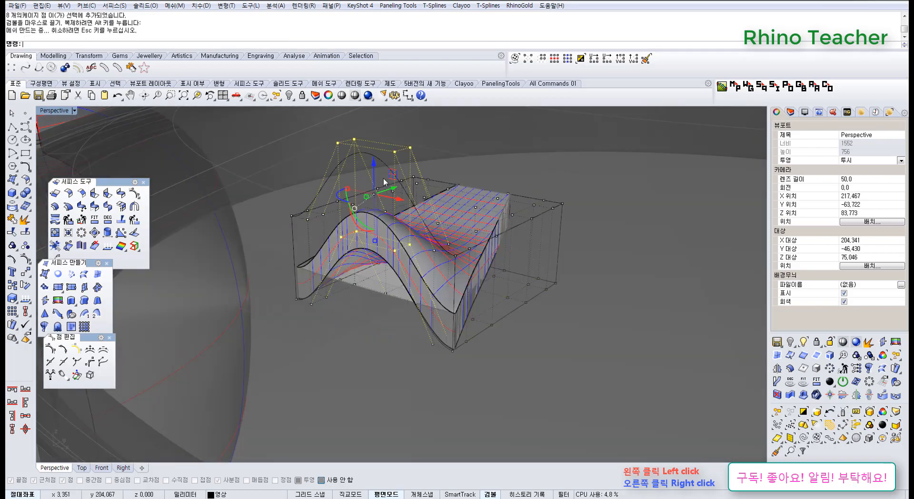
Step: Undo the cage point move, the lid lock and the cage edit of the trapezoidal solid
right_drag(465, 199, 463, 261)
key(ctrl+z)
key(ctrl+z)
right_drag(329, 231, 378, 251)
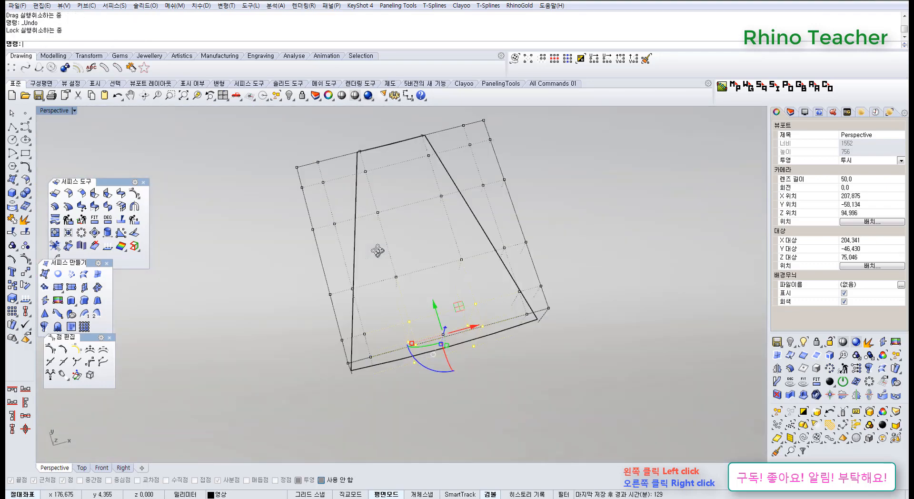
key(ctrl+z)
right_drag(432, 282, 402, 240)
Step: Start a cage edit on the trapezoidal solid and read the CageEdit help on control object and deformation options, then cancel the command
click(413, 243)
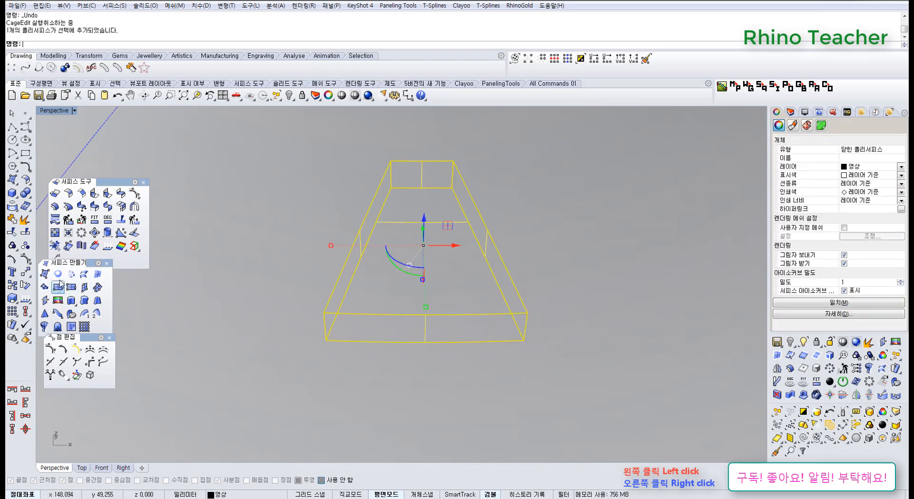
click(26, 272)
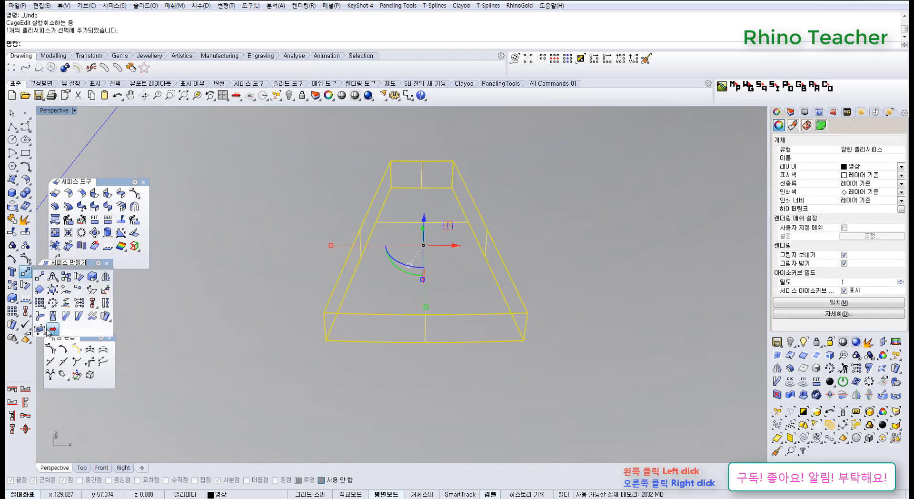
click(47, 332)
click(820, 111)
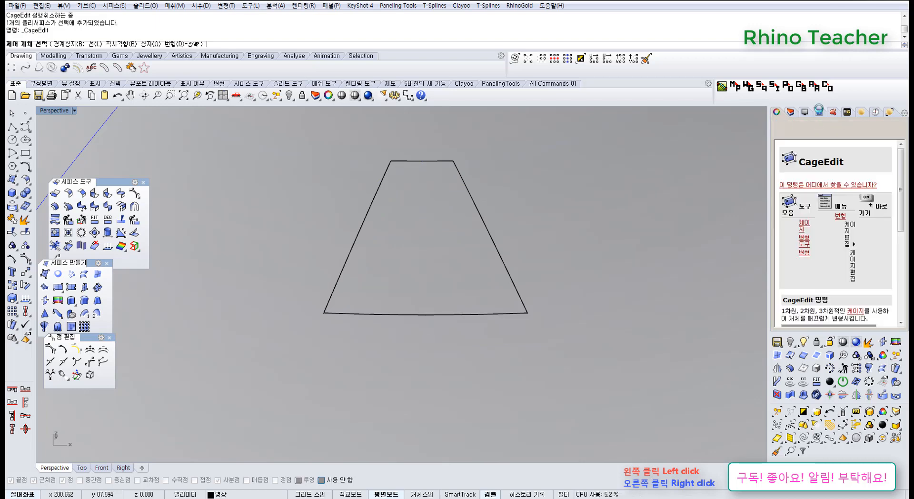
scroll(874, 257, down, 10)
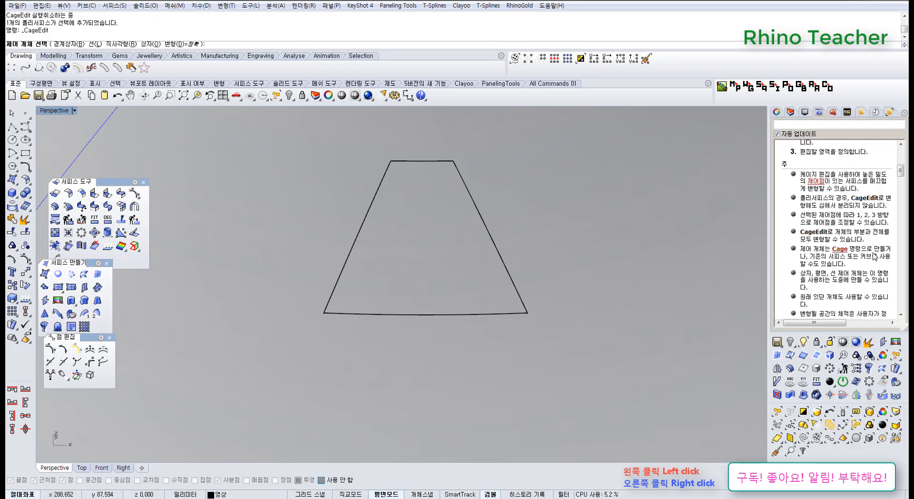
scroll(875, 257, down, 2)
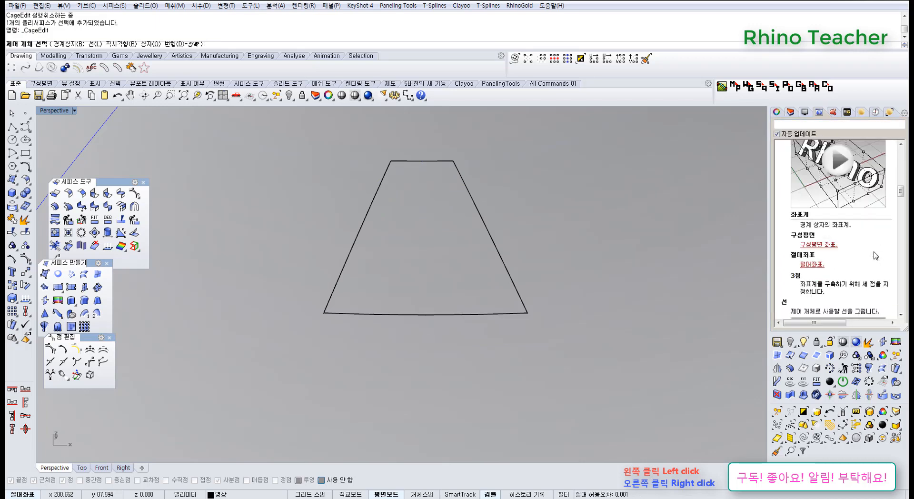
scroll(876, 256, down, 5)
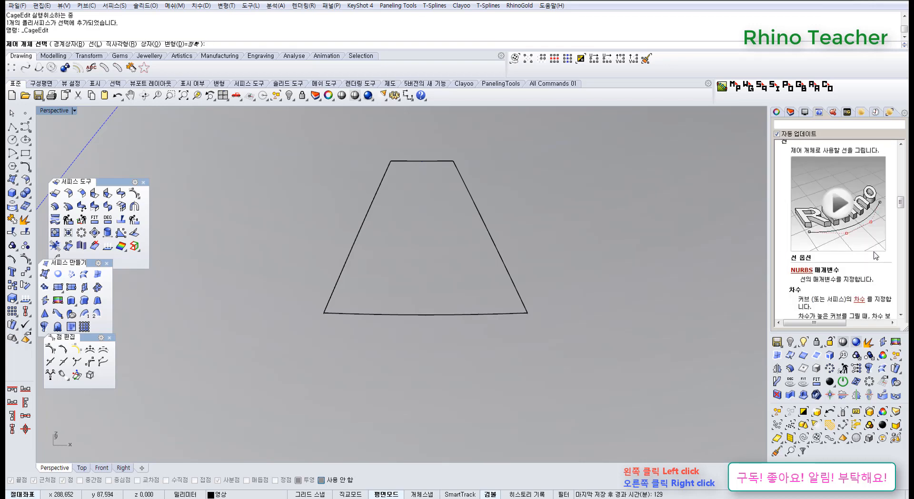
scroll(876, 256, down, 6)
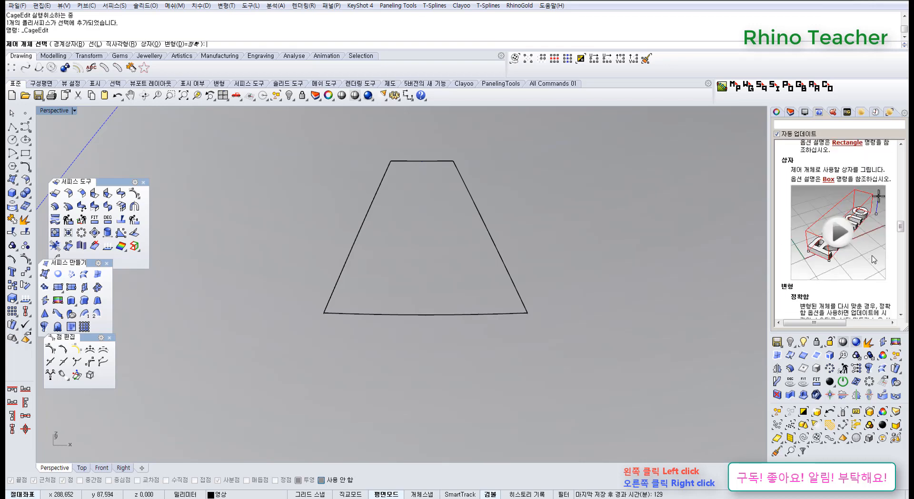
scroll(874, 260, down, 6)
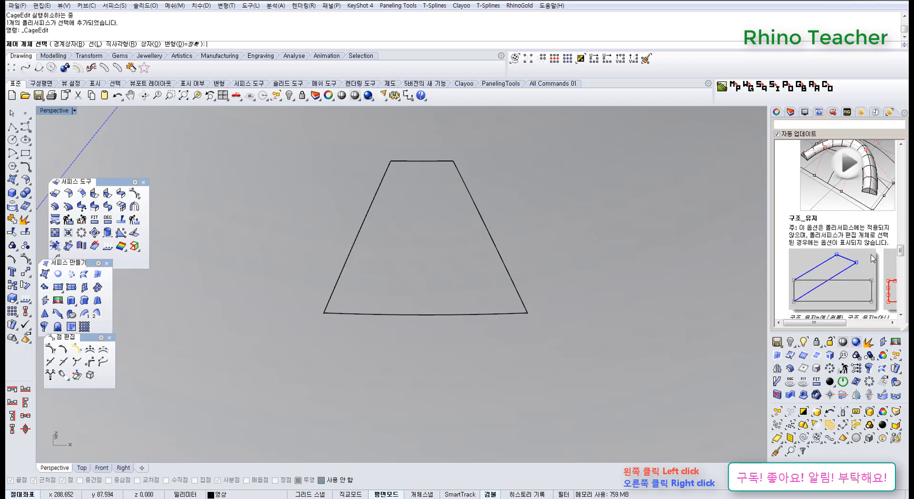
scroll(872, 258, down, 7)
key(Escape)
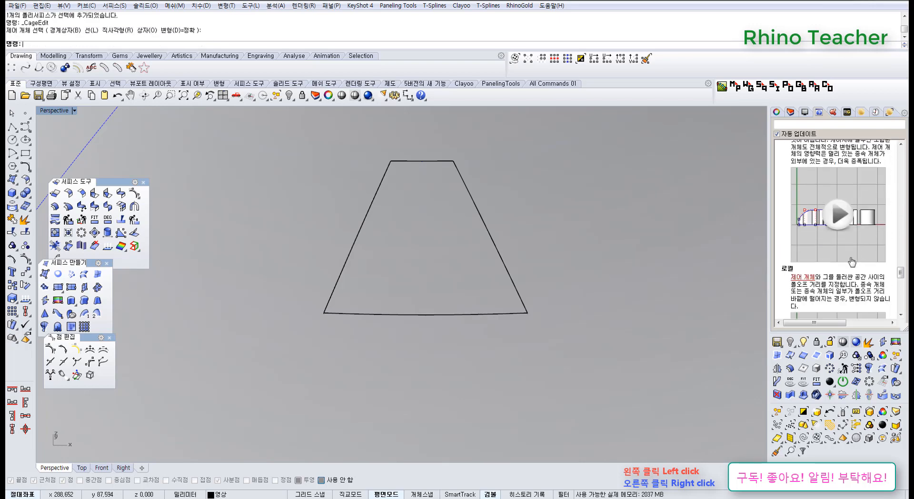
click(776, 112)
Step: Lock the lid body so that only the trapezoidal solid stays editable
right_drag(638, 205, 468, 244)
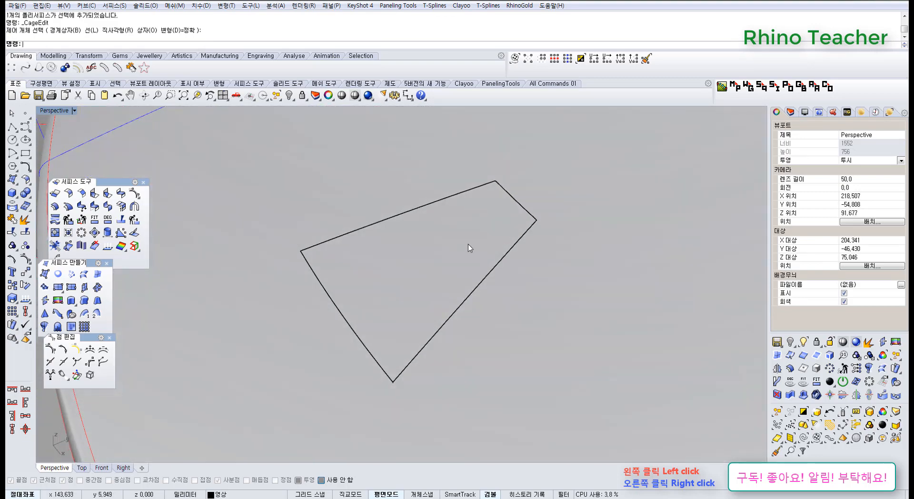
click(468, 244)
right_drag(469, 276, 555, 263)
shift+click(555, 263)
scroll(555, 263, down, 5)
key(ctrl+l)
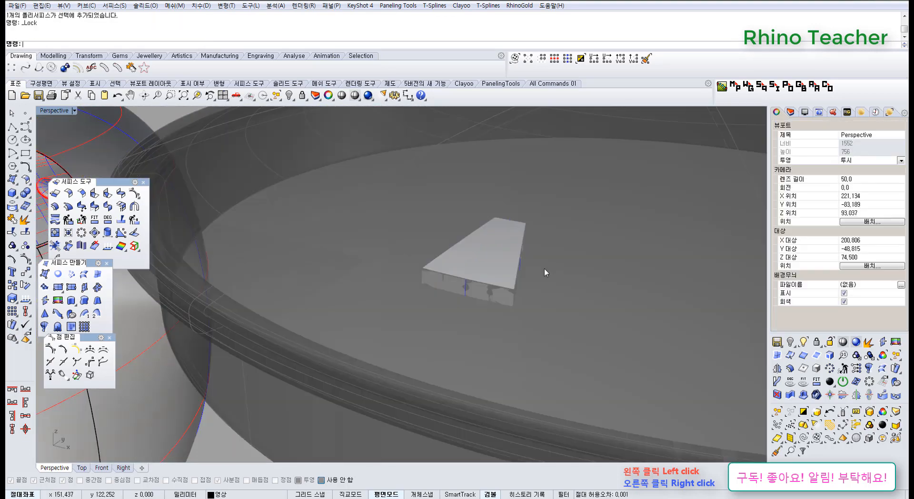
Step: Select the trapezoidal solid and keep the Transform tool set open as a floating palette
right_drag(510, 262, 510, 310)
click(481, 293)
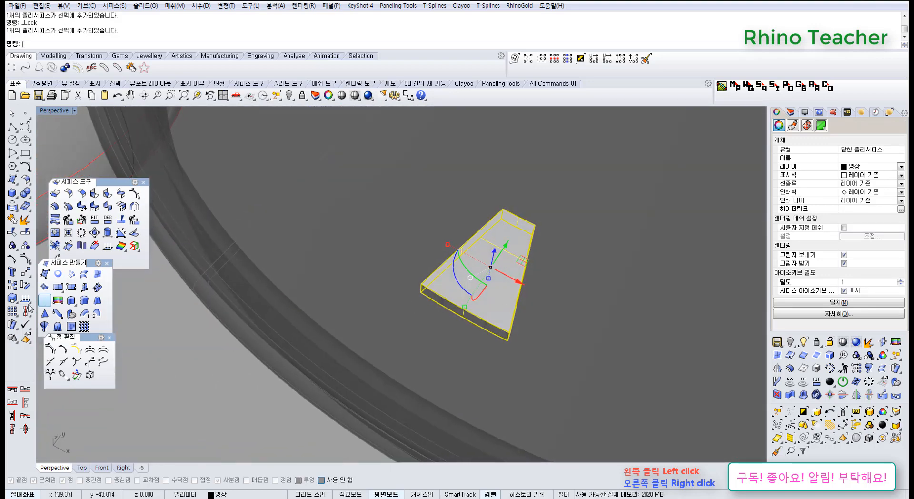
click(27, 260)
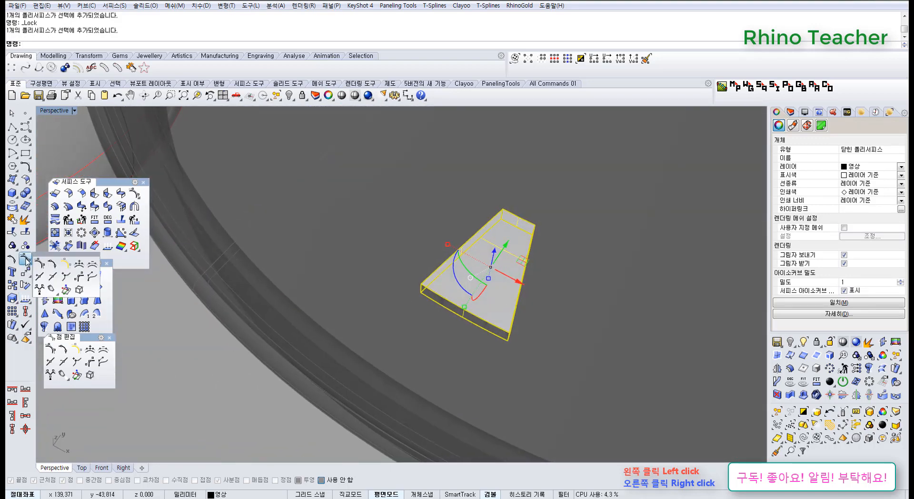
click(26, 273)
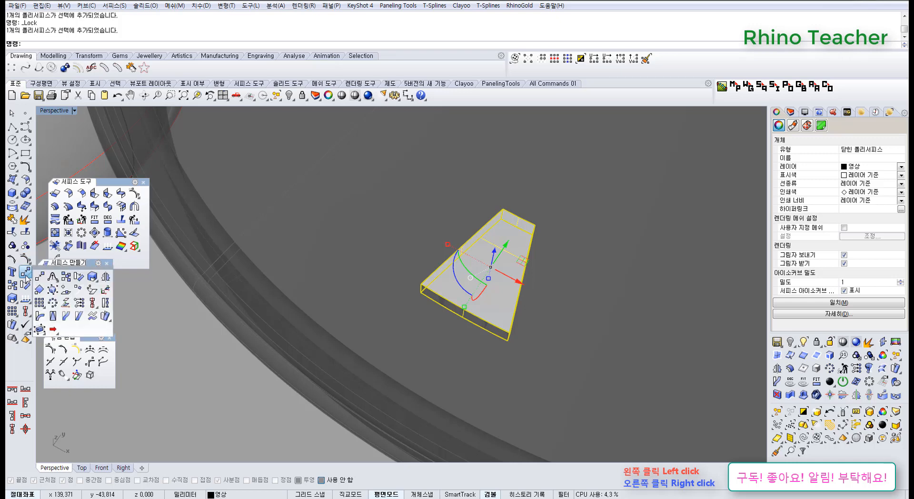
drag(77, 272, 166, 334)
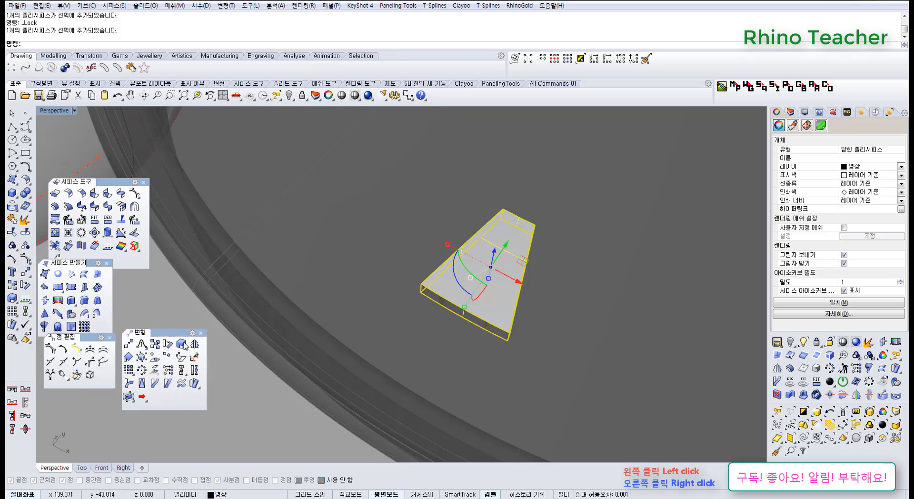
Step: Start a cage edit on the trapezoidal solid with a box as the control object, and cancel it
right_drag(297, 354, 339, 342)
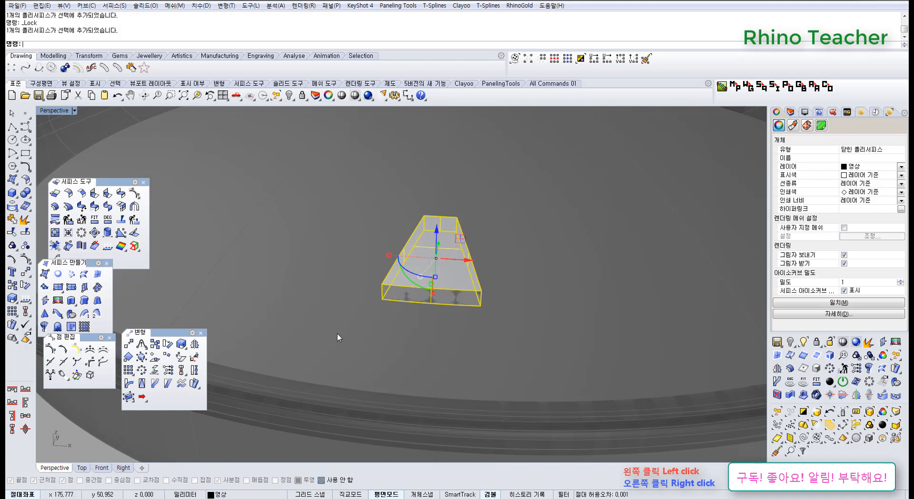
right_drag(367, 322, 375, 355)
scroll(471, 275, up, 4)
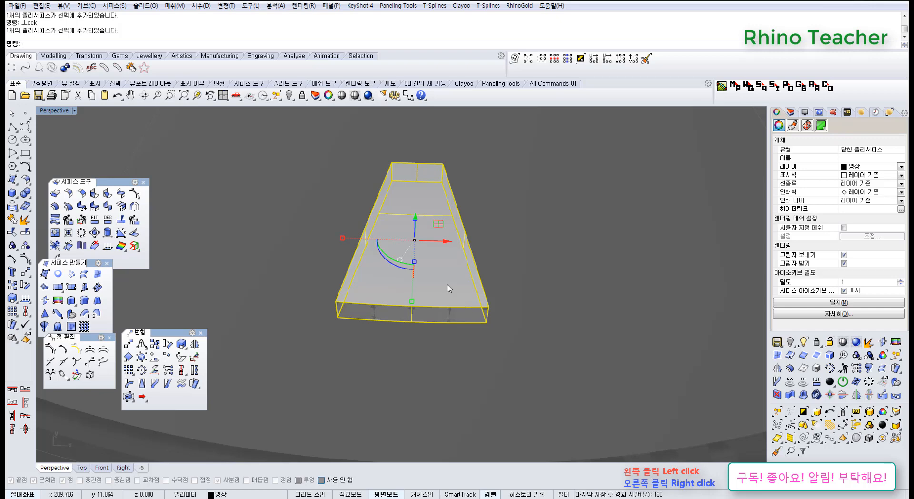
scroll(429, 322, up, 8)
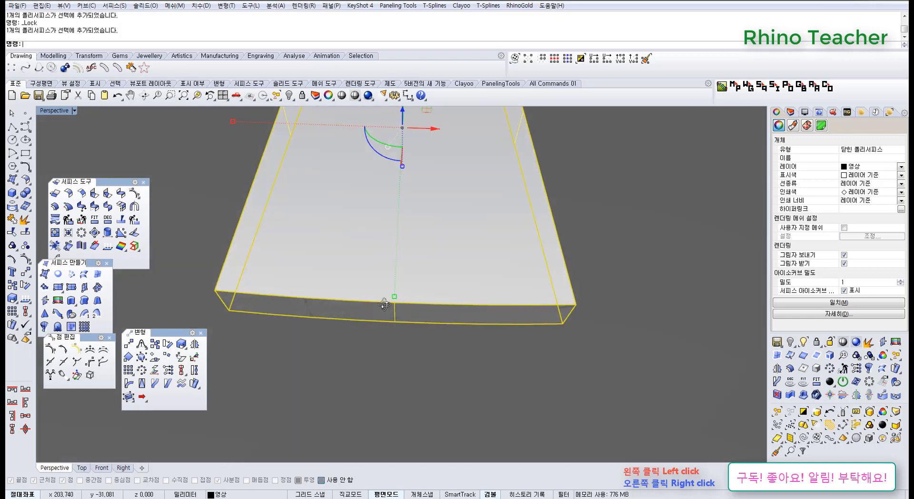
mouse_move(388, 301)
right_down()
mouse_move(373, 242)
mouse_move(340, 222)
mouse_move(386, 287)
mouse_move(384, 303)
right_up()
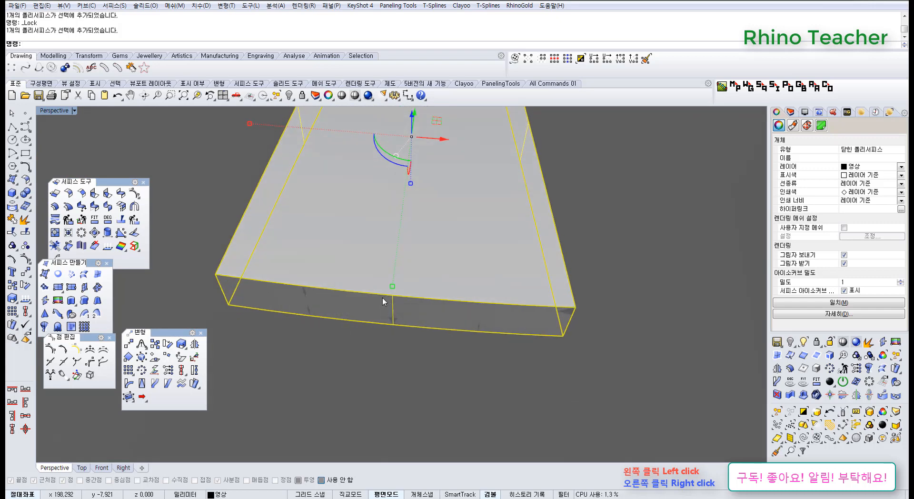
right_drag(375, 322, 232, 342)
click(127, 398)
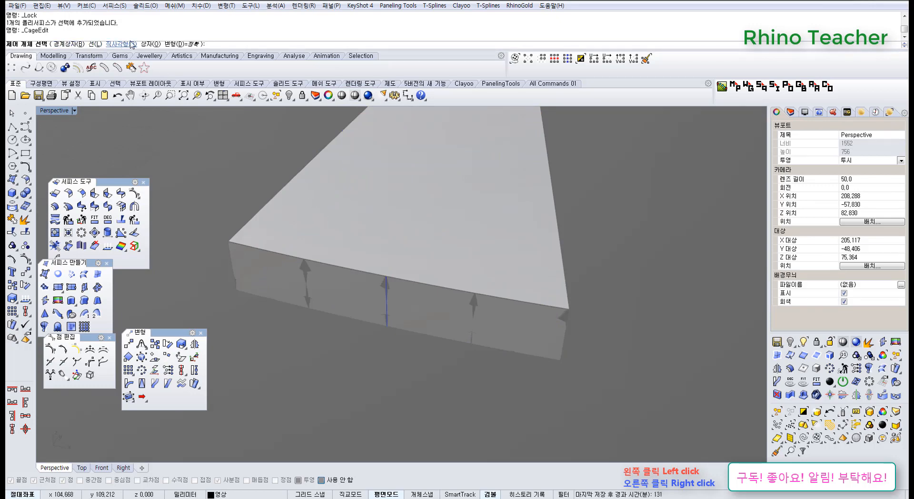
click(152, 44)
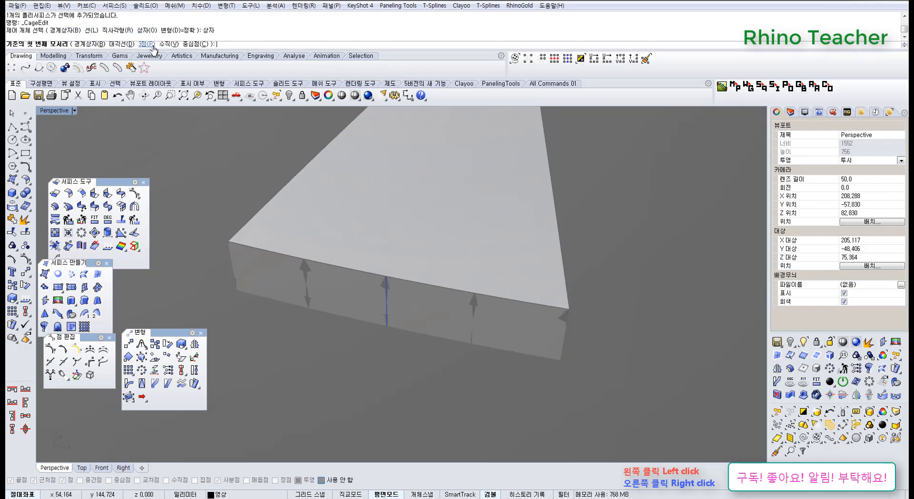
mouse_move(320, 231)
right_down()
mouse_move(313, 210)
mouse_move(323, 216)
right_up()
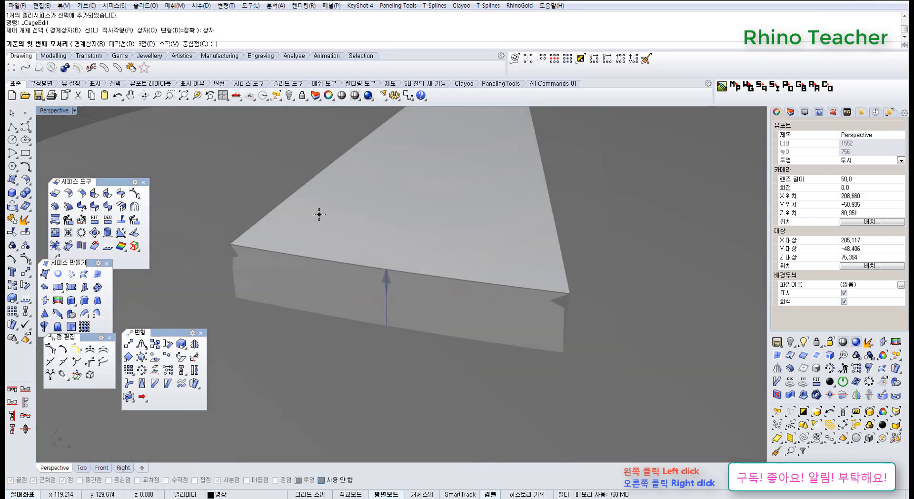
right_click(319, 214)
scroll(319, 215, down, 6)
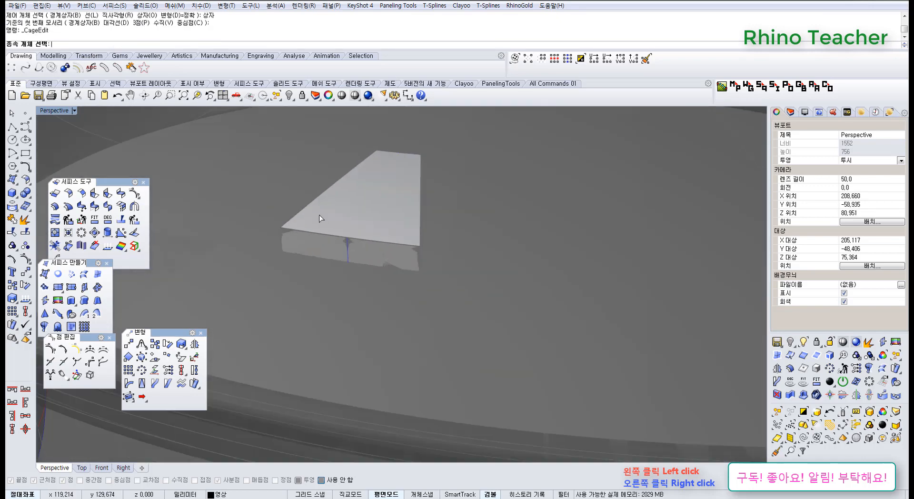
right_click(319, 216)
click(340, 219)
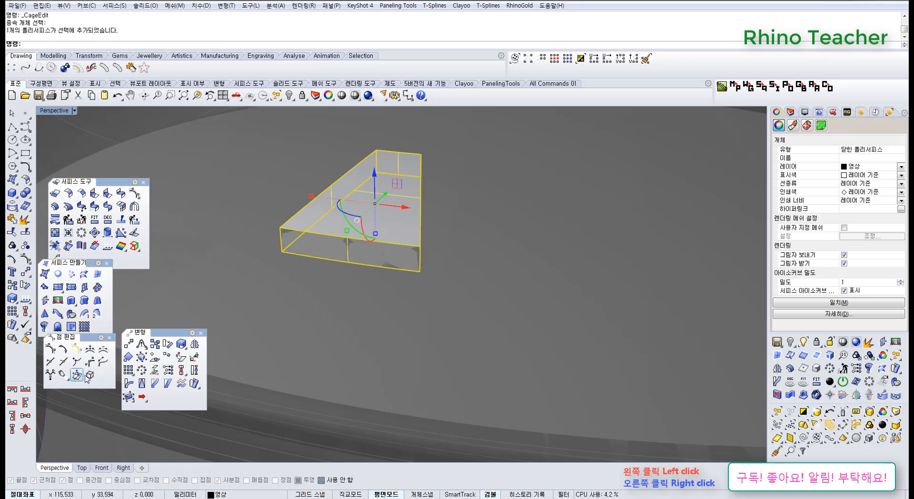
click(128, 398)
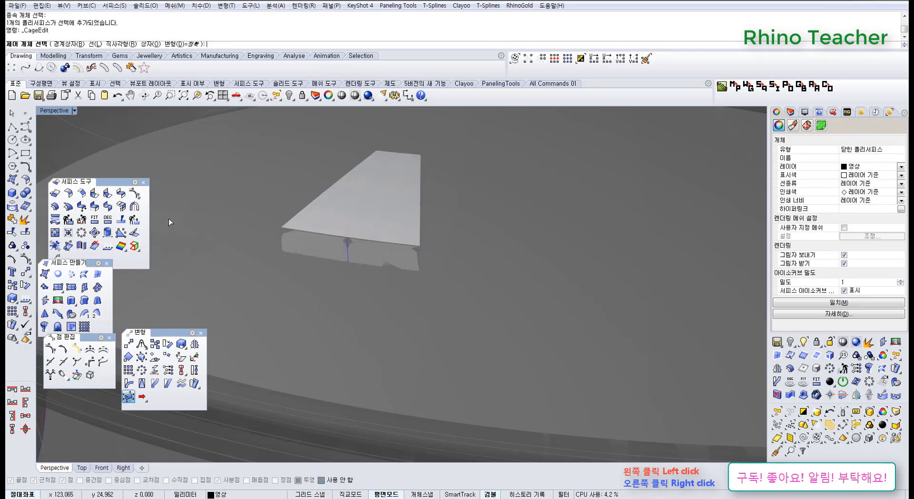
click(154, 46)
right_click(285, 210)
right_click(285, 209)
right_click(285, 210)
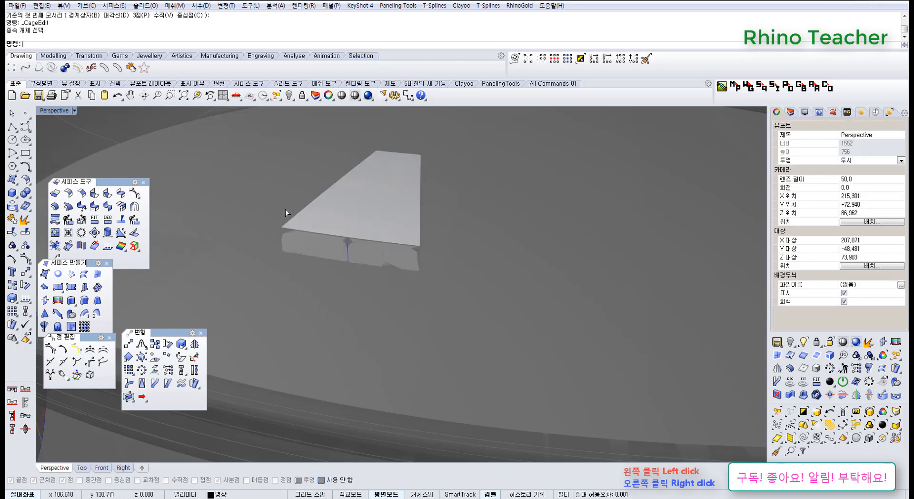
Step: Set the Perspective view to the Shaded display mode
right_drag(285, 209, 331, 187)
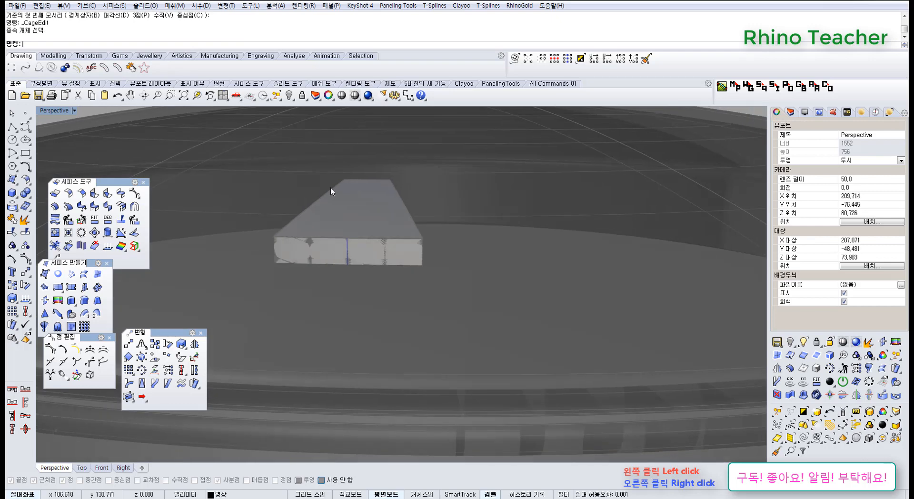
click(356, 98)
scroll(363, 214, down, 6)
right_drag(361, 225, 368, 244)
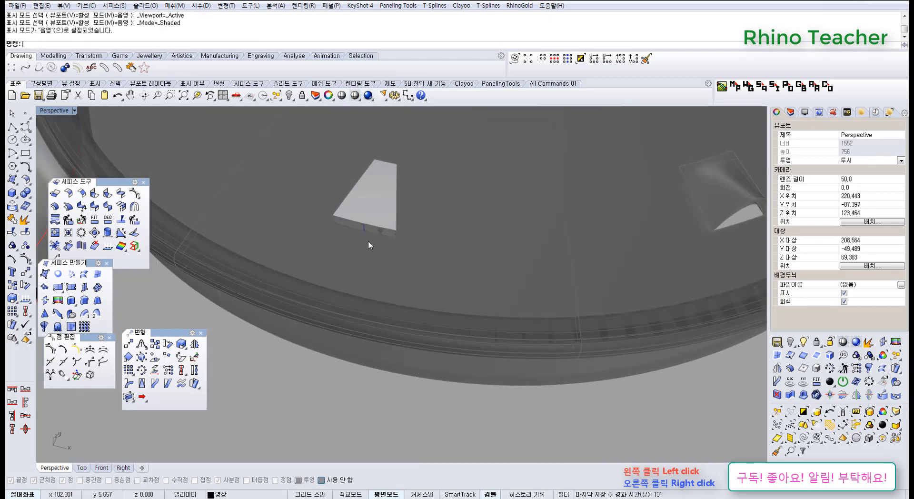
Step: Examine the trapezoidal solid on the lid up close, and the lid together with the whole kettle
scroll(369, 243, down, 4)
click(372, 222)
right_drag(357, 212, 357, 202)
scroll(357, 202, up, 9)
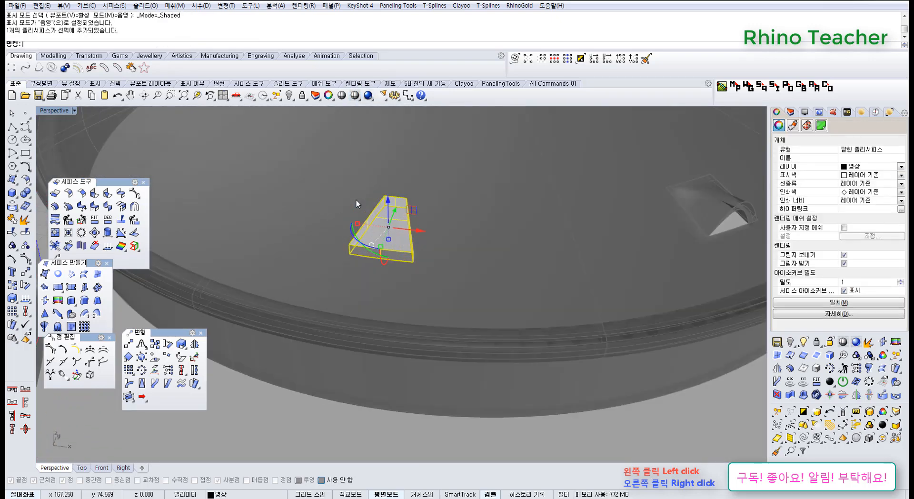
click(132, 401)
mouse_move(332, 320)
right_down()
mouse_move(327, 310)
mouse_move(344, 325)
right_up()
click(343, 325)
mouse_move(392, 309)
right_down()
mouse_move(342, 271)
mouse_move(410, 318)
mouse_move(399, 316)
right_up()
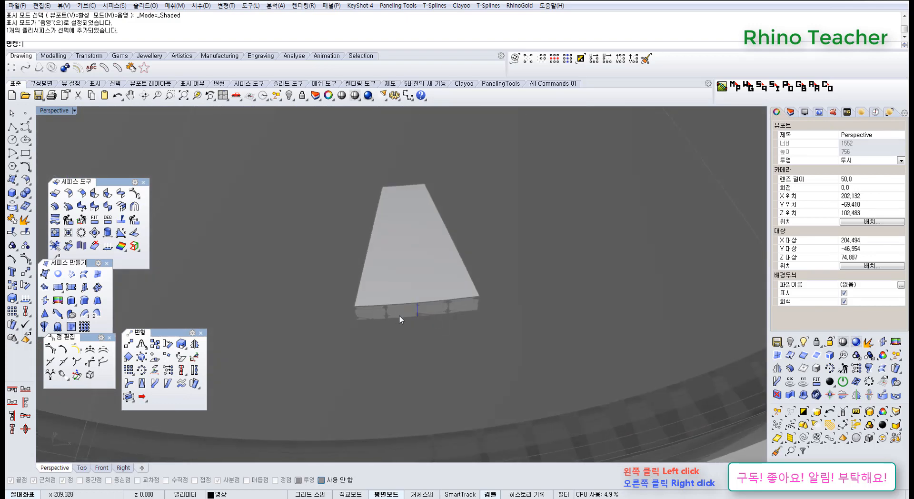
scroll(431, 290, down, 15)
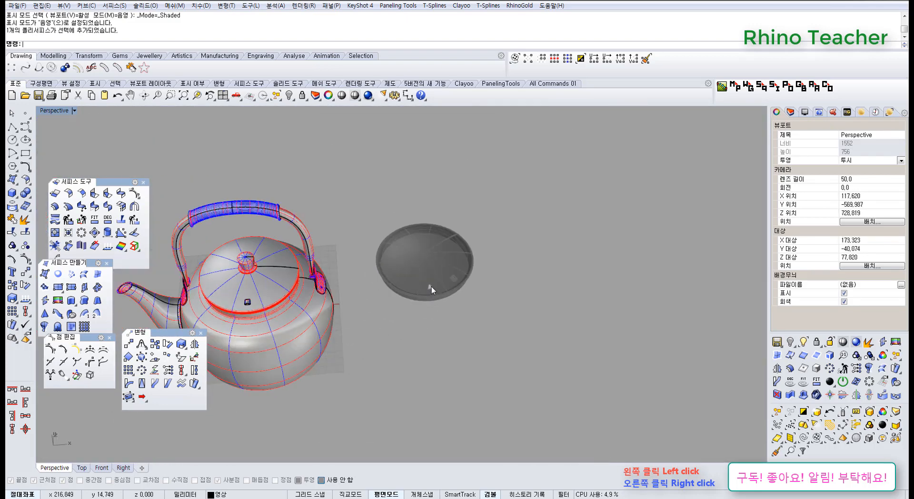
Step: Show the hidden lid with the rectangular arched vent that sits behind the kettle
scroll(381, 287, up, 12)
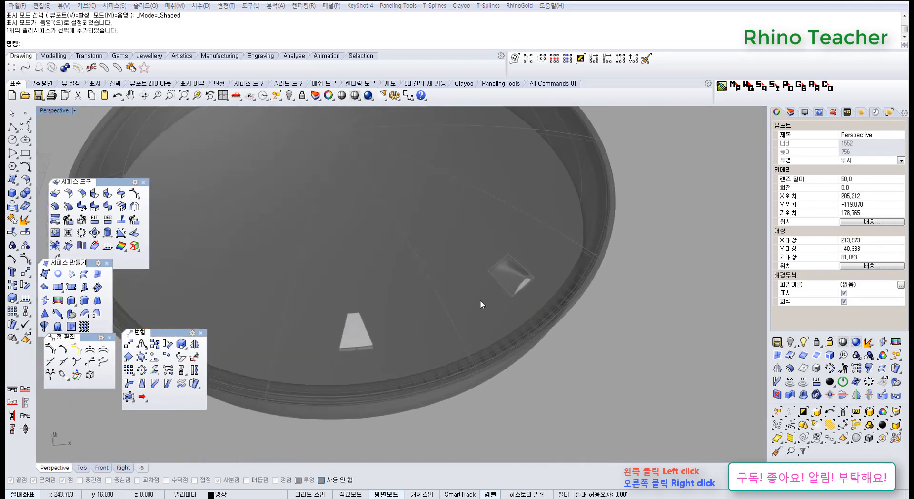
middle_click(480, 300)
click(448, 276)
scroll(453, 276, down, 10)
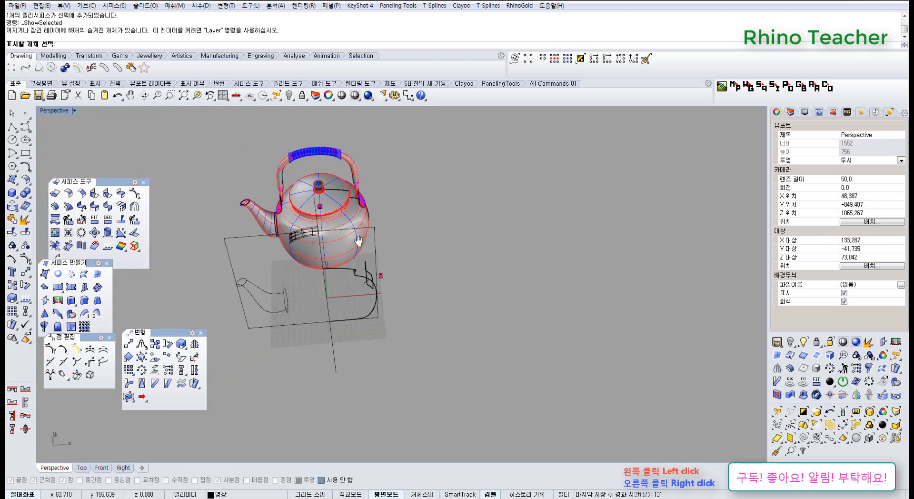
scroll(349, 278, up, 3)
scroll(350, 272, up, 4)
click(351, 264)
key(Return)
Step: Examine the rectangular arched vent on the shown lid up close, from above and in perspective
scroll(366, 276, up, 8)
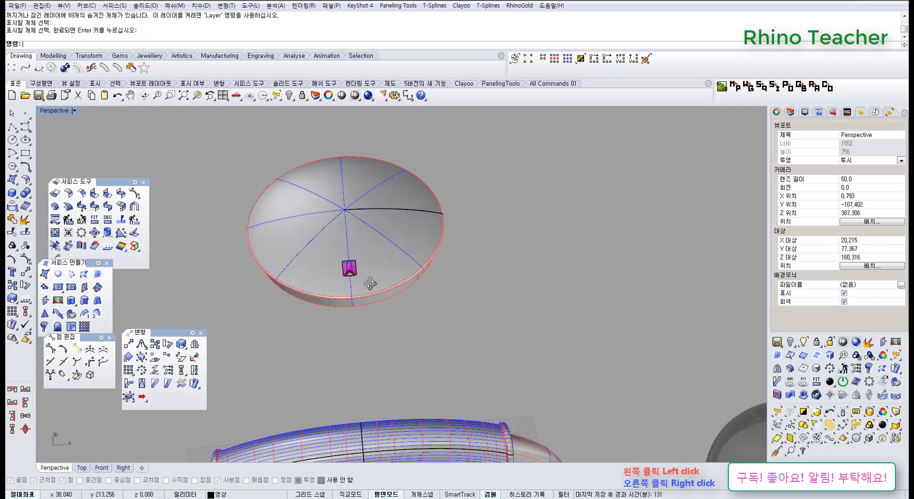
scroll(343, 243, up, 11)
right_drag(254, 259, 373, 317)
scroll(389, 244, down, 5)
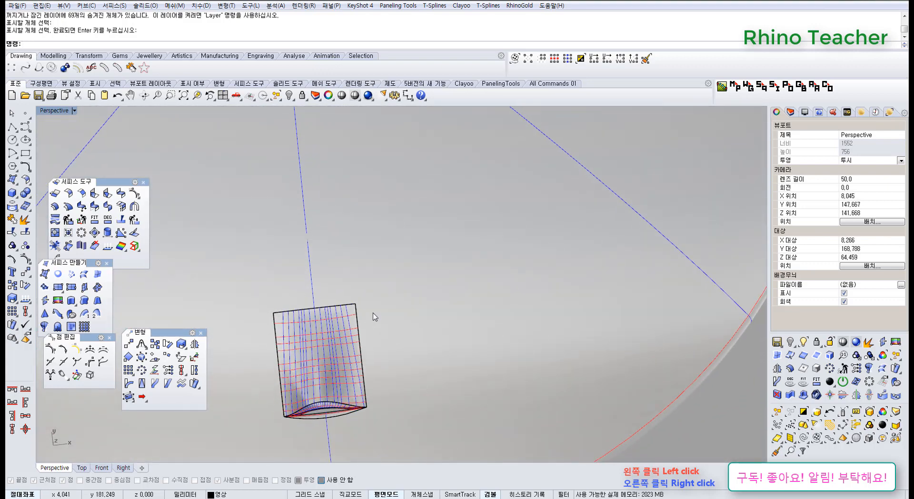
key(ctrl+F1)
scroll(375, 245, down, 20)
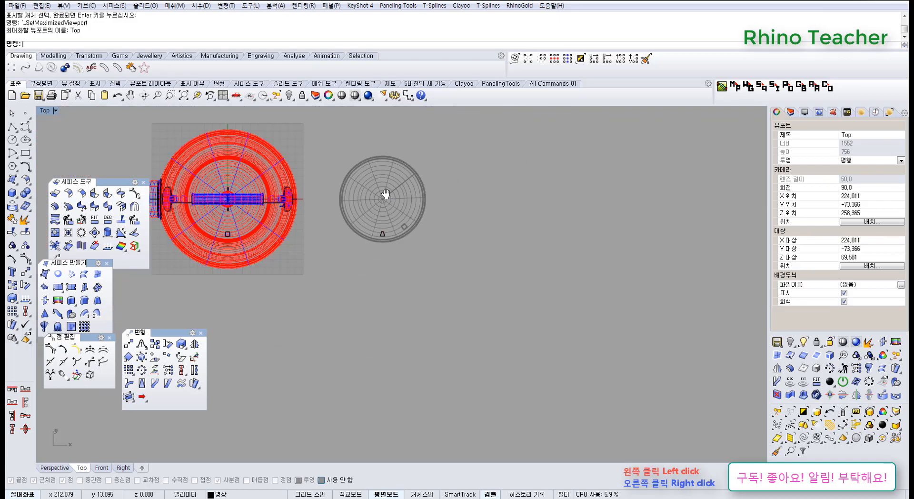
right_drag(387, 196, 457, 307)
scroll(304, 185, up, 15)
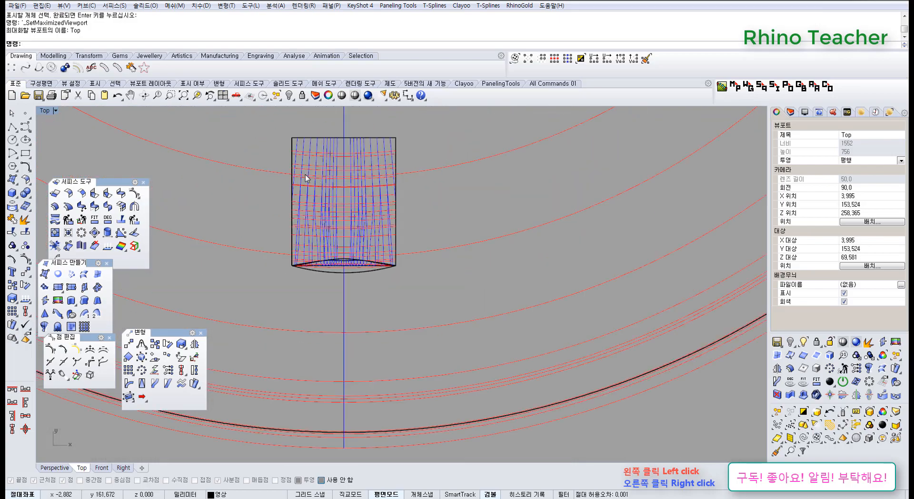
scroll(386, 238, down, 20)
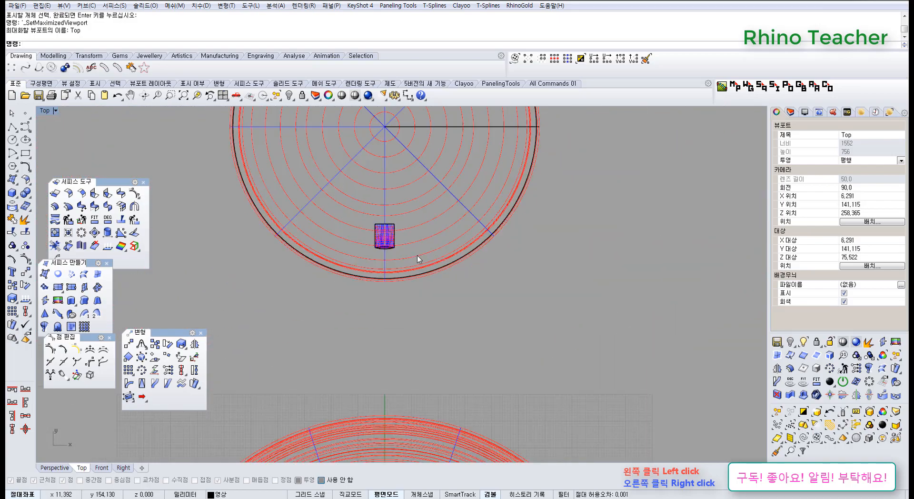
right_drag(571, 318, 510, 307)
scroll(369, 260, up, 10)
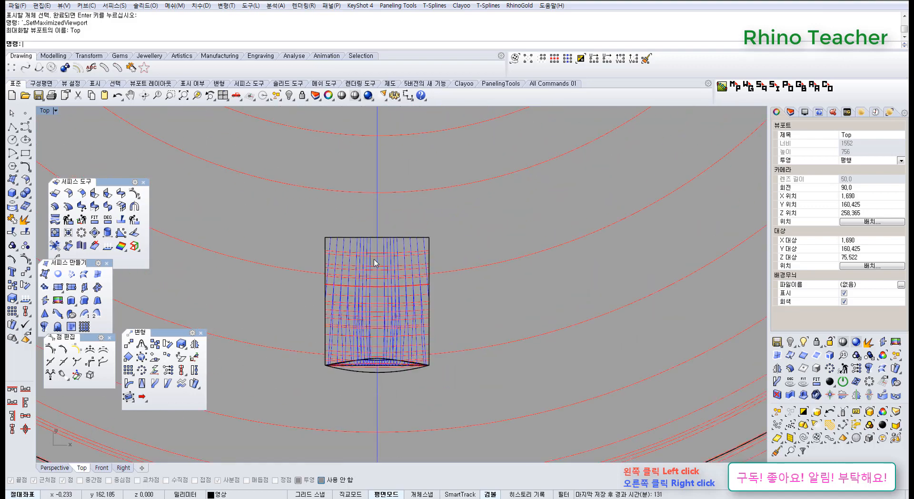
key(ctrl+F4)
right_drag(402, 283, 358, 266)
scroll(360, 266, down, 20)
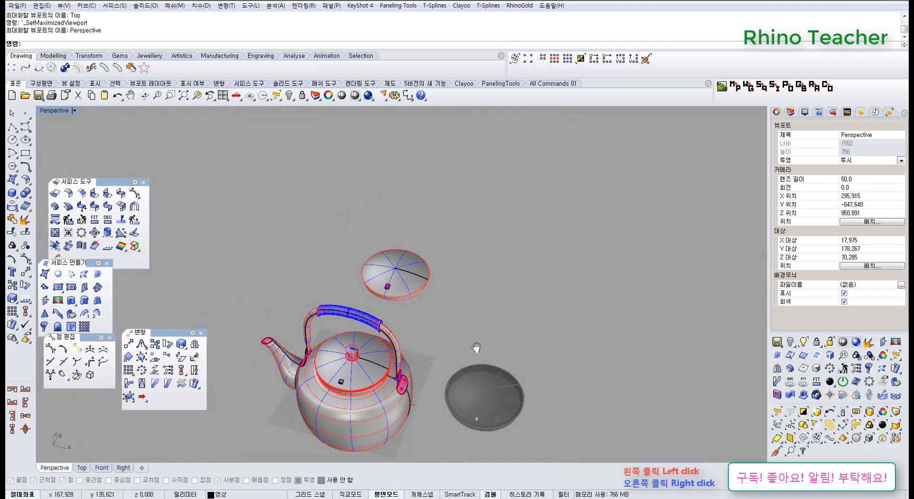
Step: Undo the lock, the deletions and the Boolean split made on the lid with the trapezoidal cutter
shift+right_drag(476, 348, 397, 318)
key(ctrl+z)
key(ctrl+z)
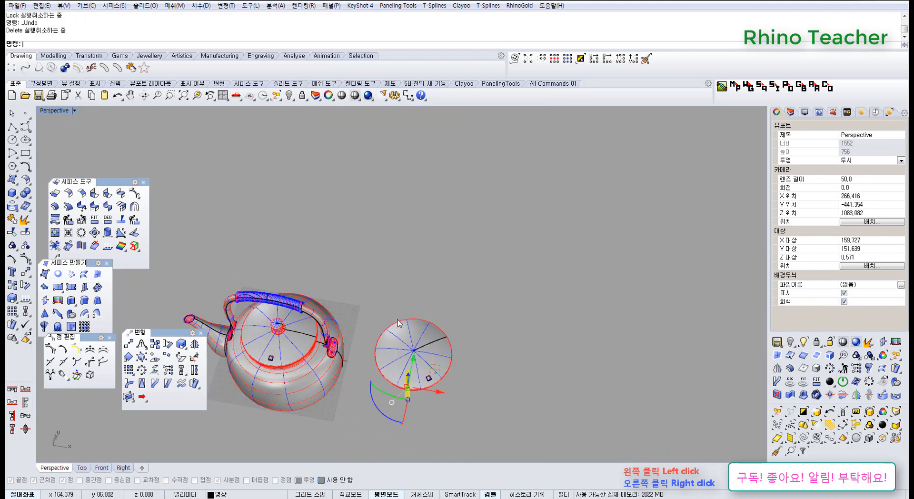
scroll(405, 396, up, 10)
key(ctrl+z)
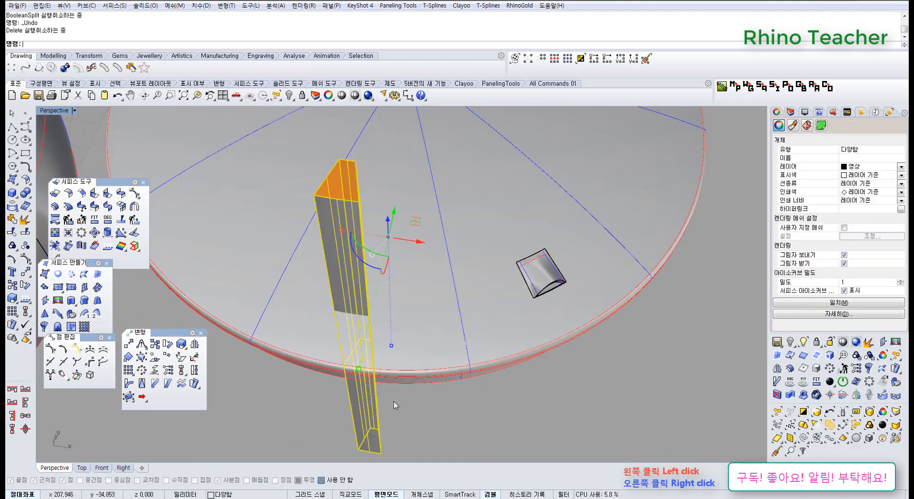
scroll(384, 319, down, 5)
right_drag(385, 319, 310, 260)
key(ctrl+z)
Step: Delete the remaining trapezoidal cutter geometry from the lid
click(415, 382)
click(373, 336)
key(Delete)
Step: Draw a small center-based rectangle at the center of the separate lid in the Top view
key(ctrl+F1)
scroll(378, 332, down, 15)
scroll(390, 360, up, 12)
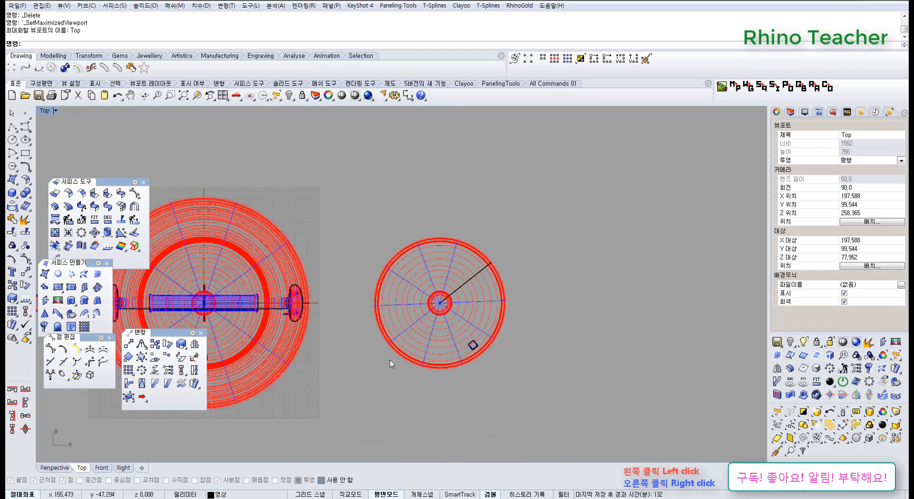
right_drag(452, 336, 328, 334)
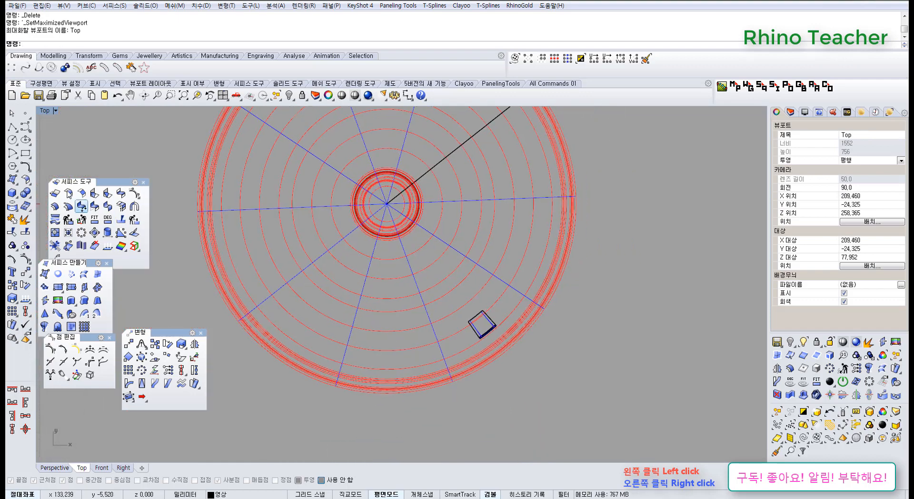
click(26, 153)
click(48, 157)
scroll(394, 200, up, 8)
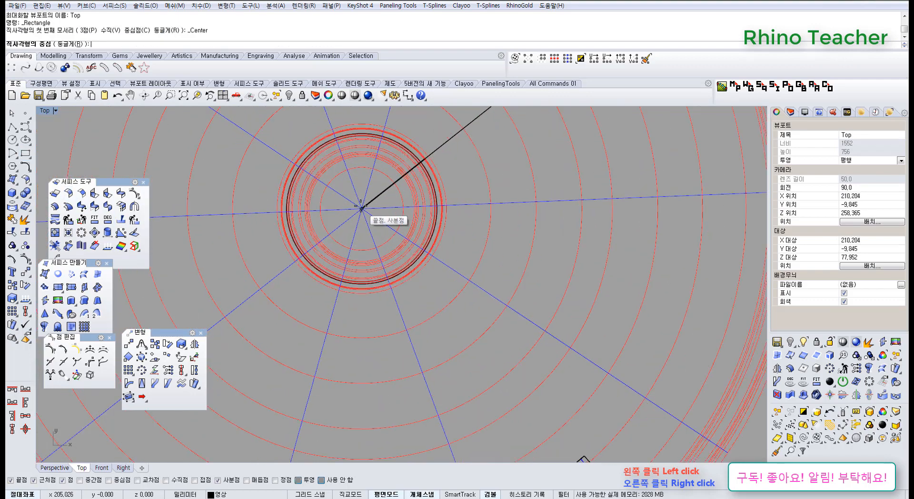
click(361, 208)
scroll(381, 236, up, 2)
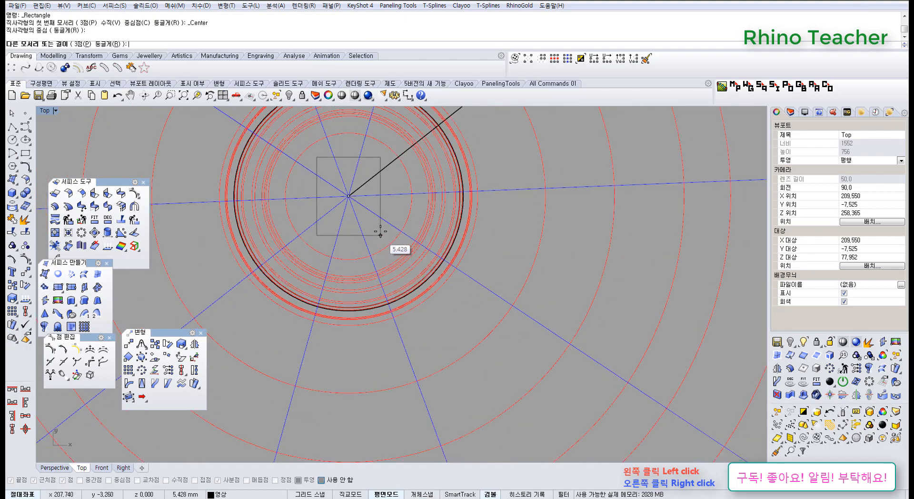
click(374, 228)
click(374, 228)
scroll(376, 238, down, 6)
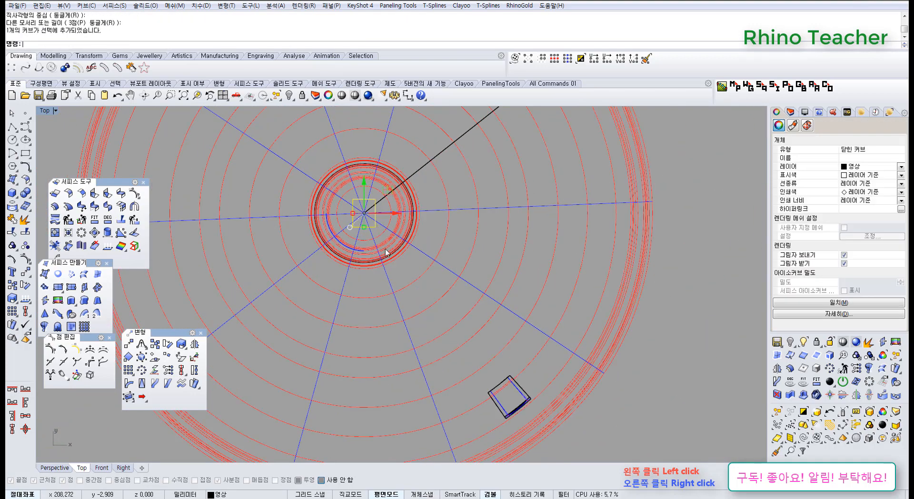
Step: Move the rectangle from the lid's center toward its front rim, beside the arched vent
drag(342, 177, 358, 300)
scroll(354, 303, up, 13)
drag(326, 359, 326, 350)
key(ctrl+F4)
scroll(327, 348, down, 12)
right_drag(347, 345, 313, 316)
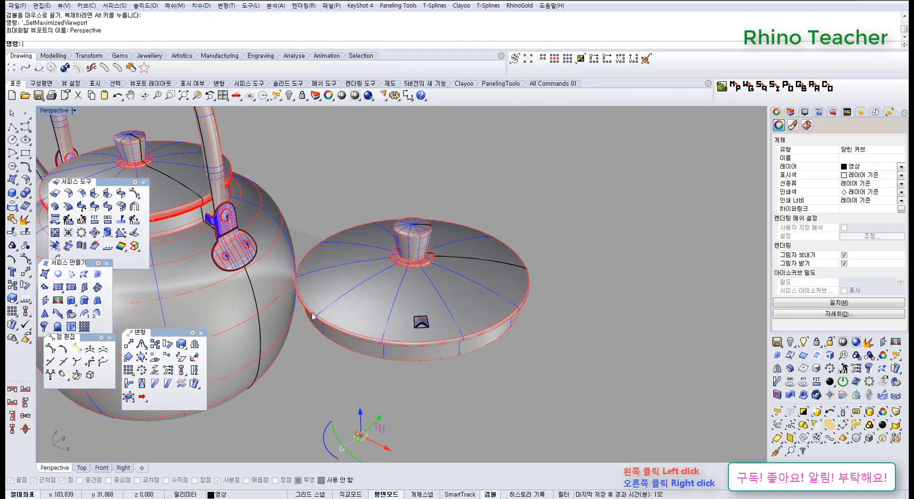
Step: Extrude the rectangle straight up through the lid as an uncapped tube
key(ctrl+e)
click(367, 320)
scroll(393, 328, up, 4)
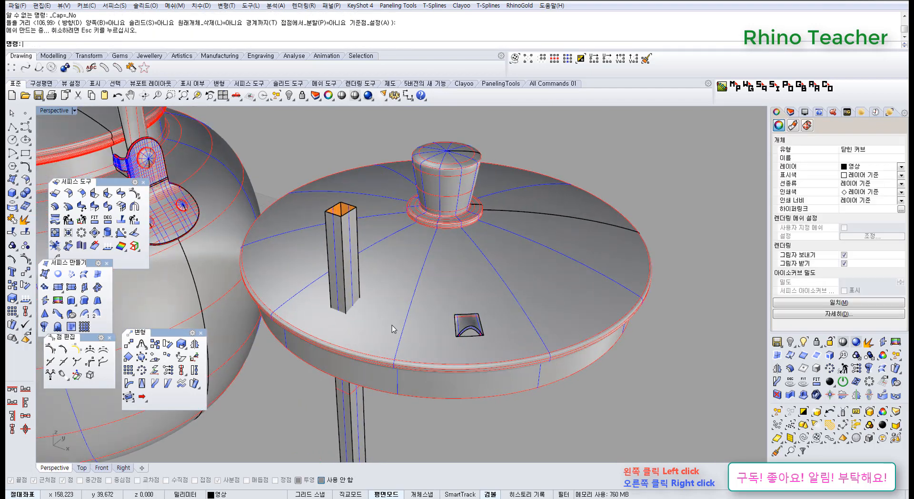
Step: Boolean split the lid with the rectangular extrusion and delete the extrusion
right_drag(451, 327, 371, 328)
click(380, 328)
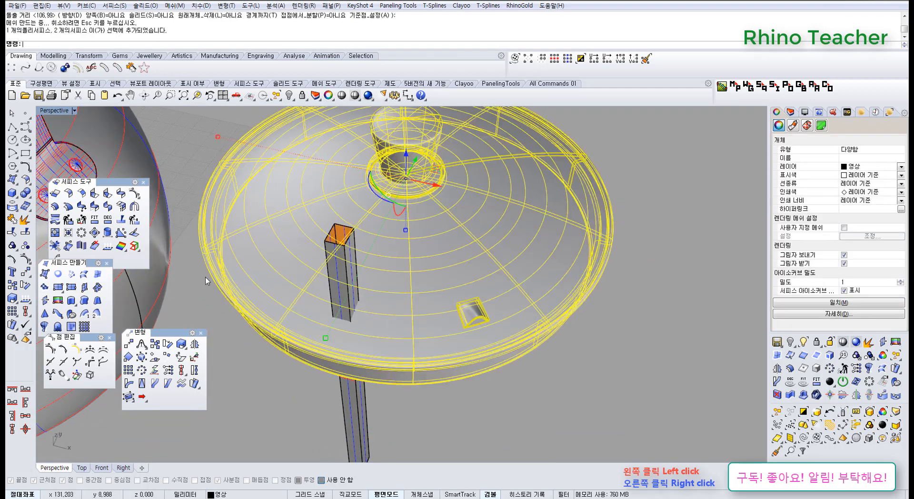
click(27, 195)
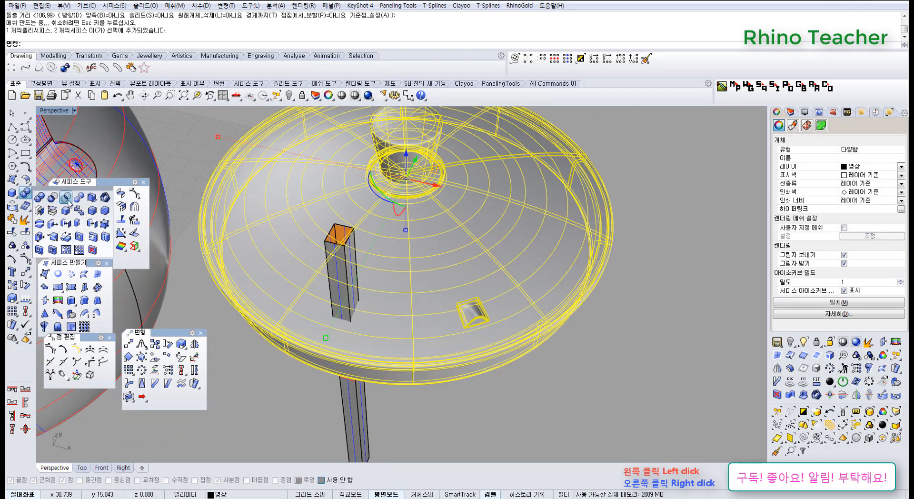
click(80, 210)
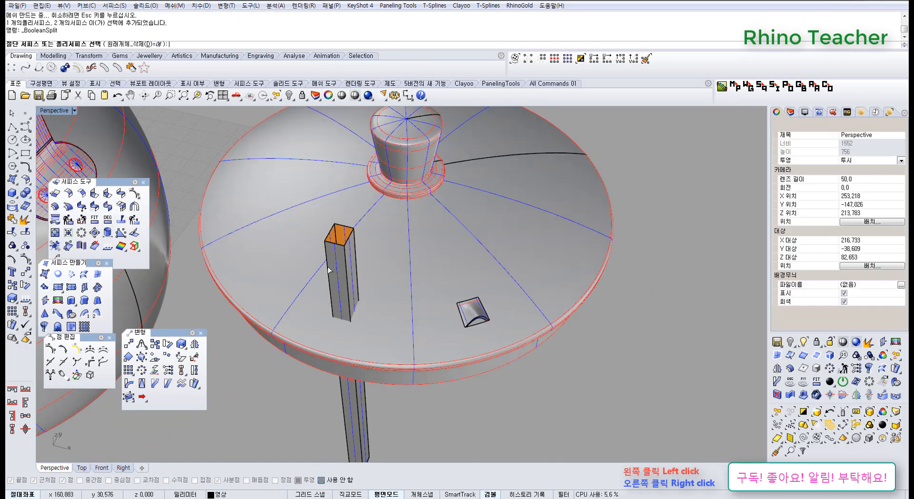
click(337, 271)
click(337, 271)
key(Delete)
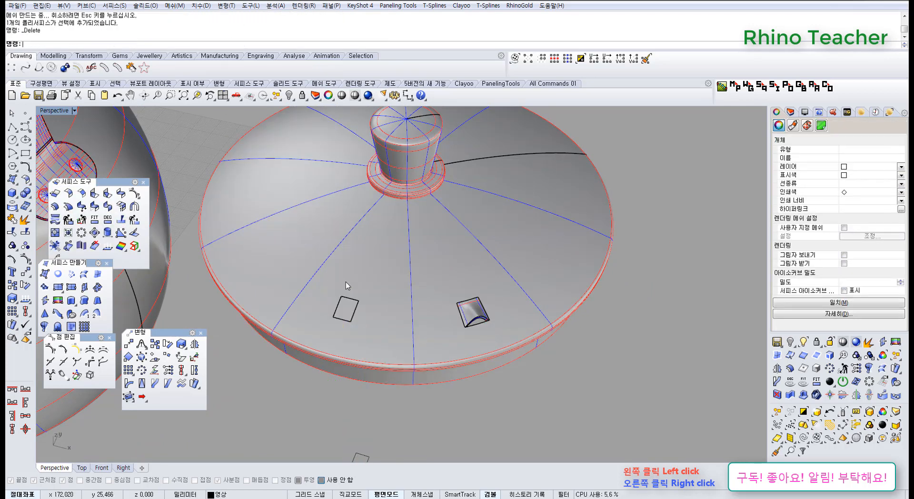
click(342, 309)
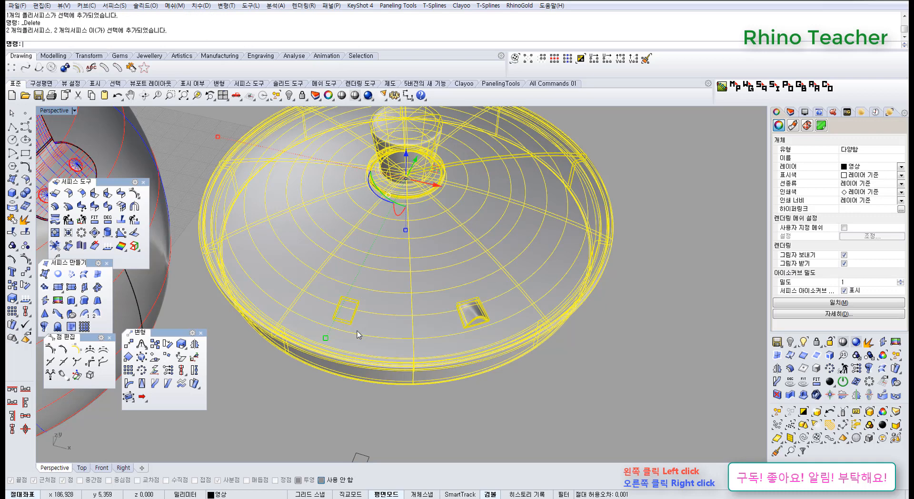
key(ctrl+l)
key(ctrl+z)
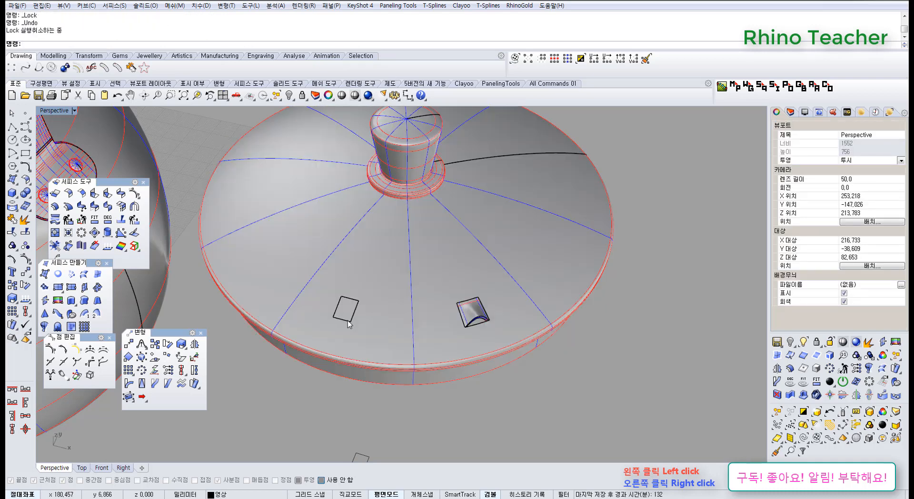
Step: Remove the split rectangular solid from the lid's group and lock the rest of the lid
scroll(349, 323, up, 3)
middle_click(371, 314)
click(382, 313)
click(349, 303)
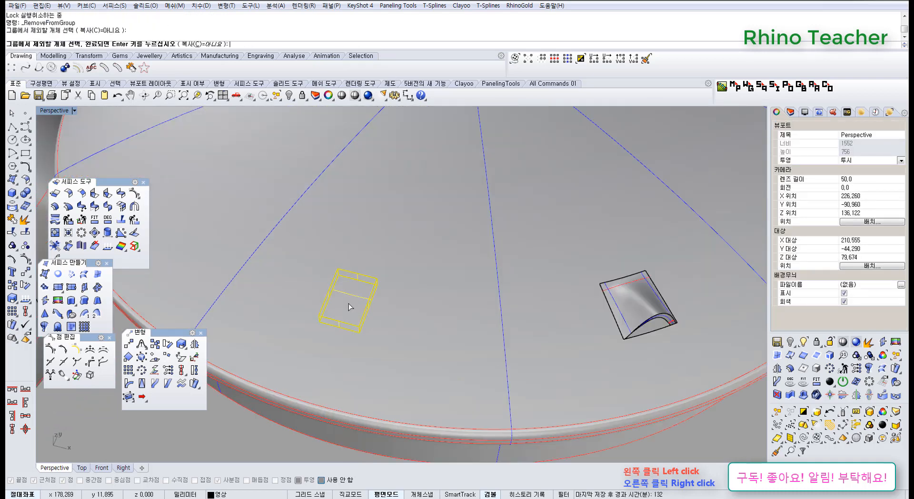
key(Return)
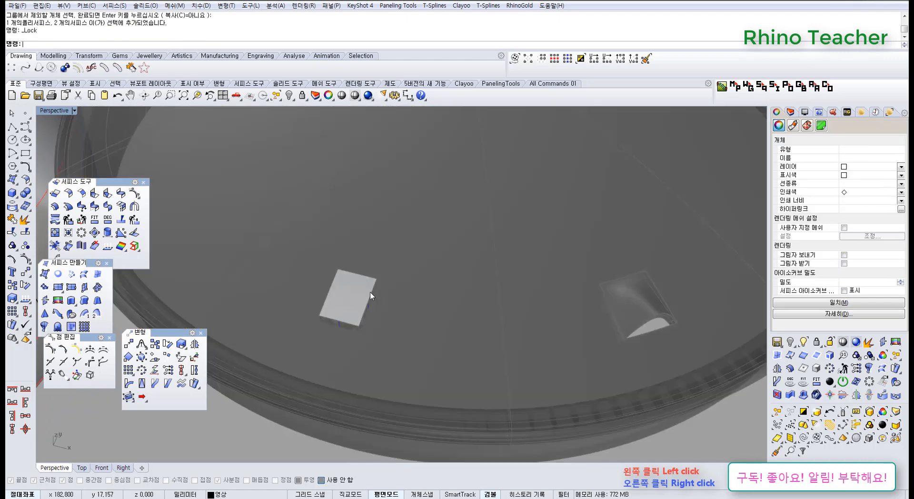
Step: Cage-edit the rectangular solid with its bounding box in world coordinates, using 6 × 6 × 2 cage points and a global region
click(369, 292)
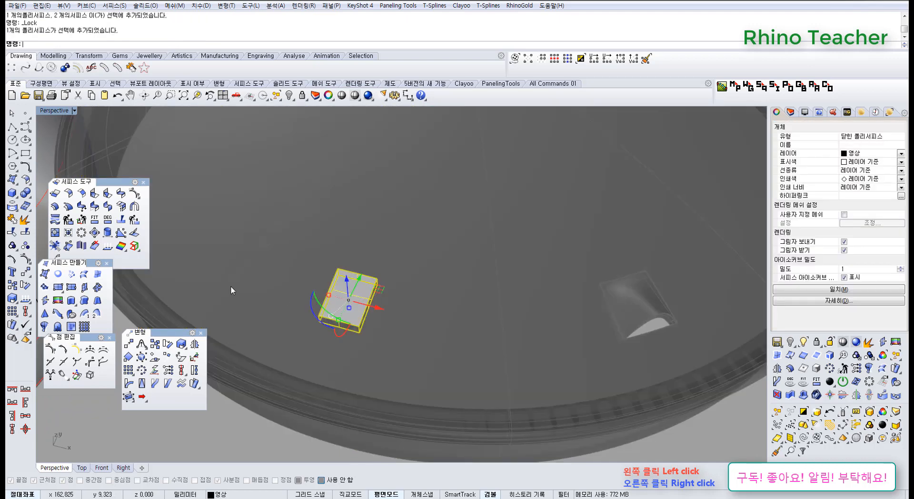
click(129, 397)
click(75, 48)
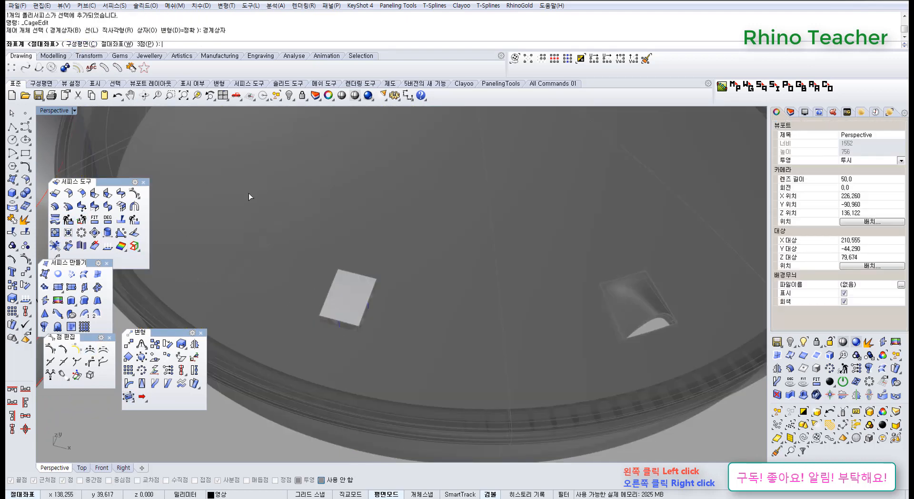
key(Return)
key(Return)
key(Return)
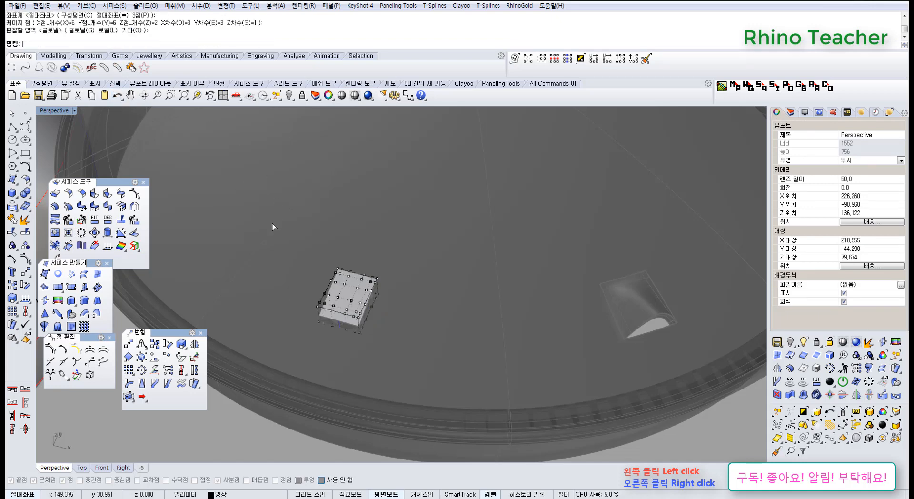
right_drag(344, 242, 342, 290)
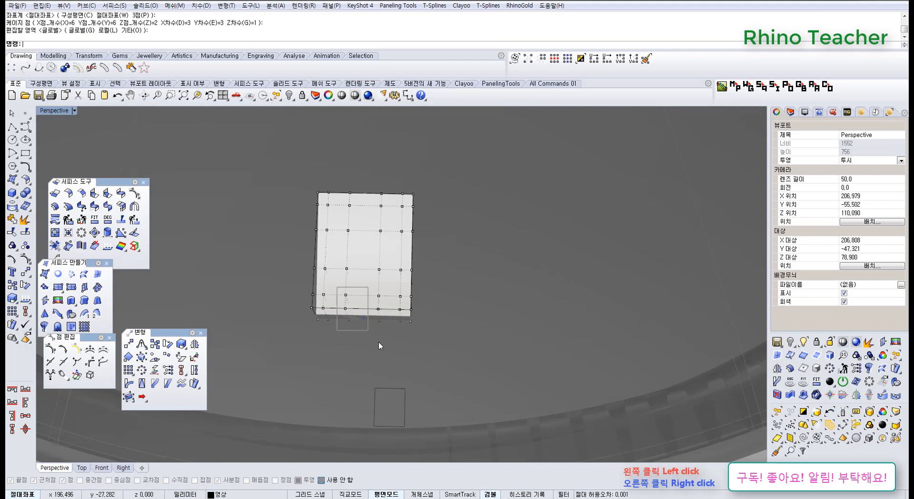
Step: Try reshaping the rectangular solid by moving cage points at its front edge, and undo both the move and the cage
drag(380, 346, 385, 346)
right_drag(385, 347, 367, 337)
drag(368, 335, 380, 265)
key(ctrl+z)
key(ctrl+z)
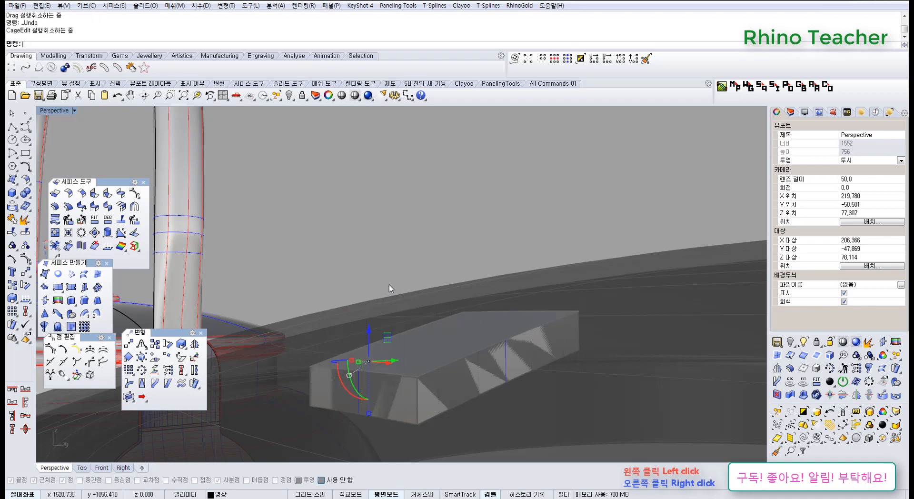
right_drag(389, 284, 323, 317)
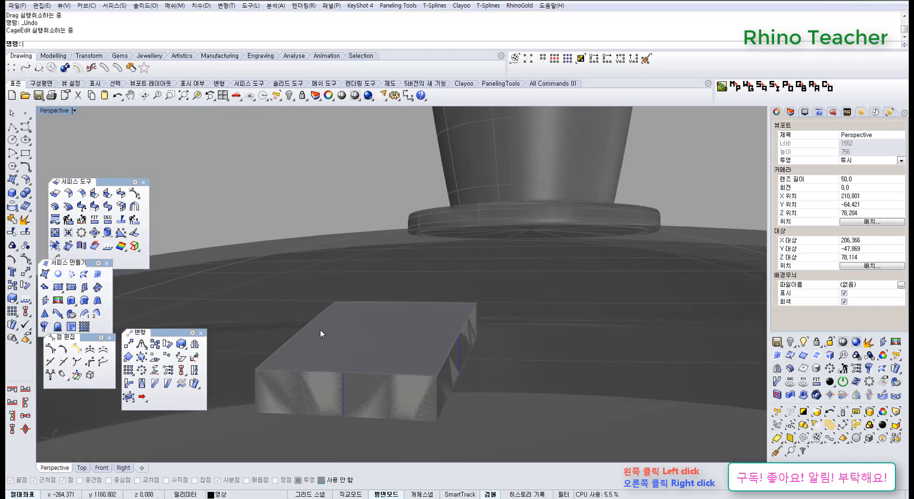
Step: Redo the bounding-box cage to check its fit around the rectangular solid, and undo it again
key(ctrl+y)
shift+right_drag(467, 368, 409, 300)
right_drag(409, 300, 456, 308)
click(456, 308)
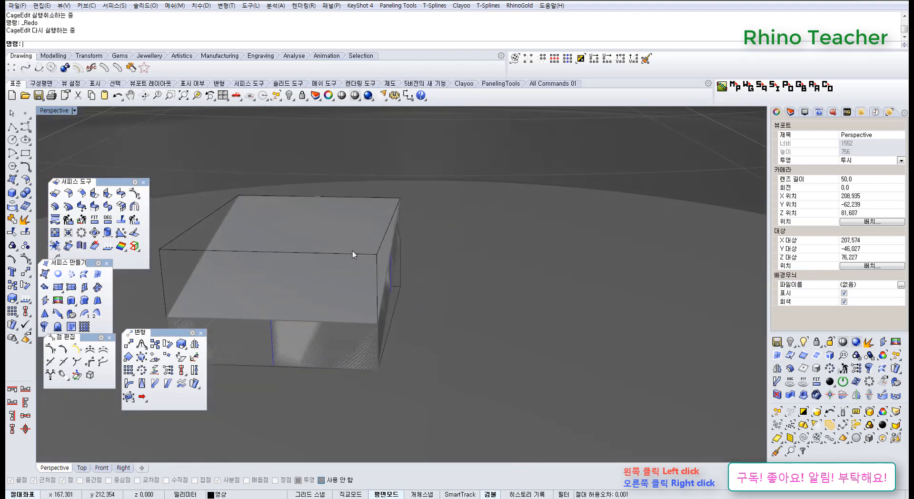
key(ctrl+z)
right_drag(352, 254, 381, 281)
mouse_move(309, 295)
shift+right_down()
mouse_move(352, 312)
mouse_move(312, 306)
shift+right_up()
click(129, 397)
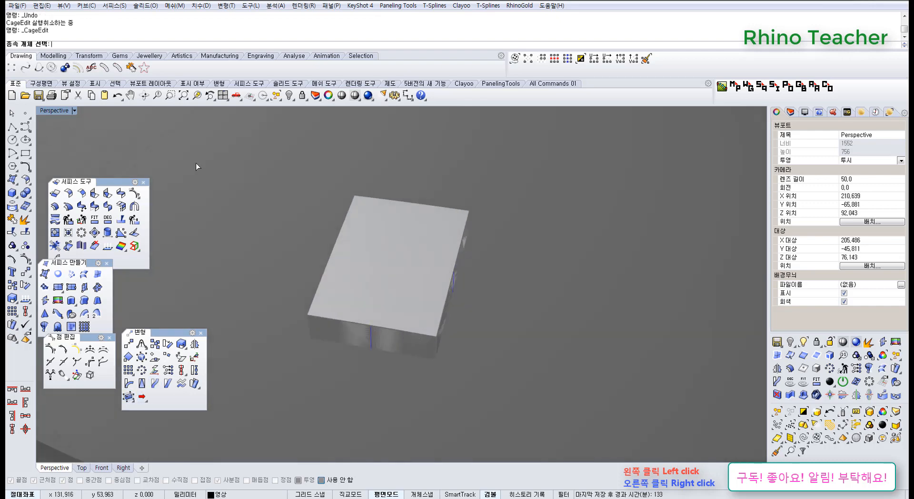
click(394, 281)
key(Return)
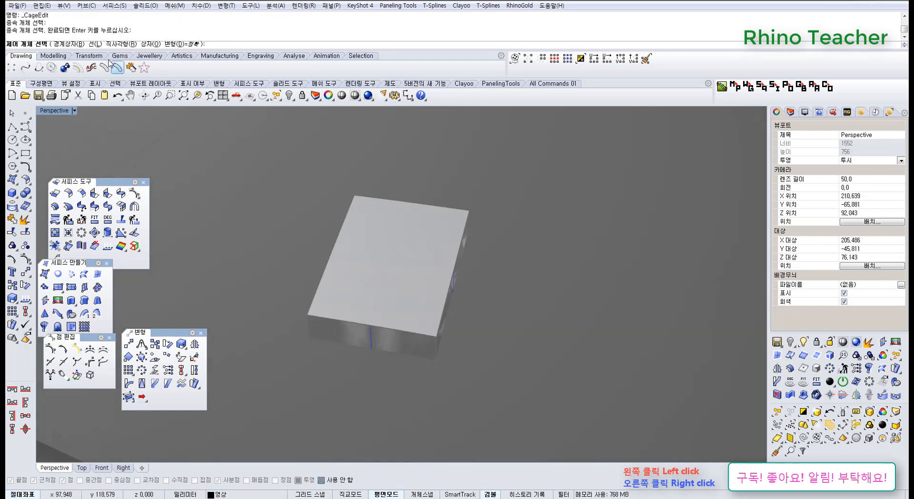
click(70, 44)
right_drag(375, 284, 276, 238)
right_drag(381, 282, 414, 314)
key(Escape)
scroll(426, 310, down, 4)
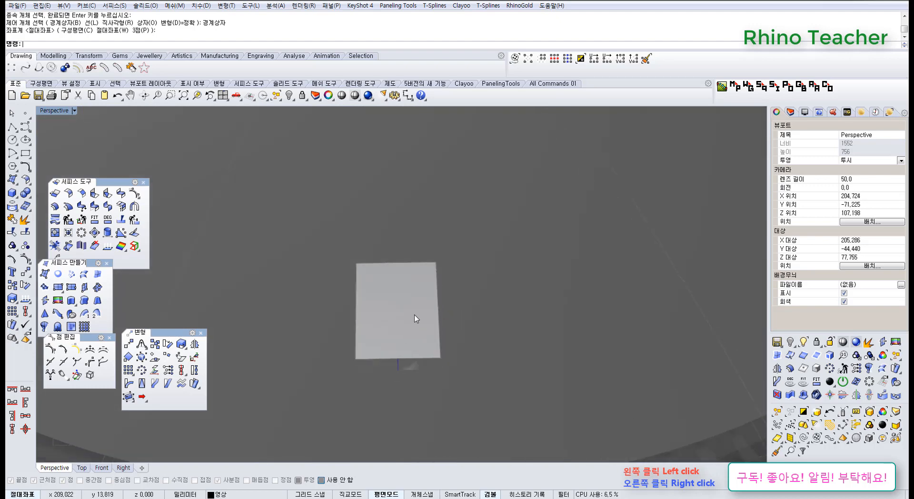
click(224, 98)
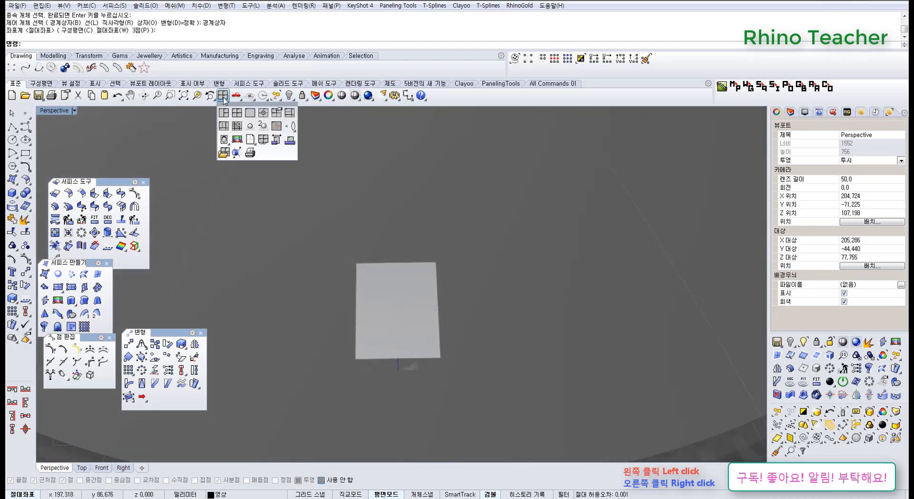
click(425, 193)
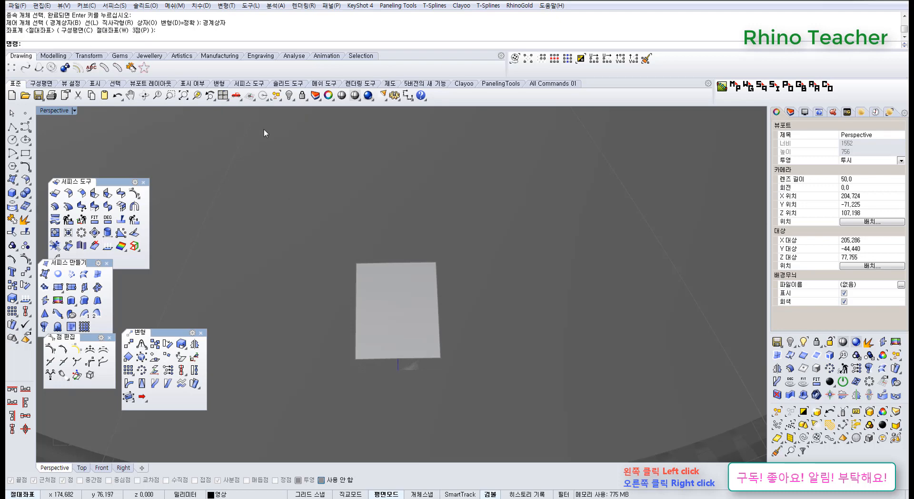
Step: Cage-edit the rectangular solid with a bounding box whose 3-point coordinate system is picked at three corners of its top face
right_drag(378, 247, 376, 231)
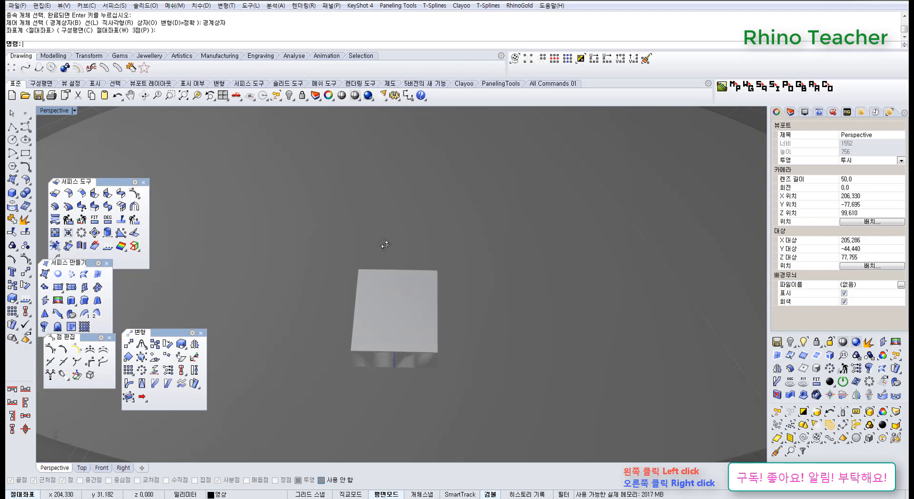
click(129, 399)
click(382, 302)
right_click(382, 301)
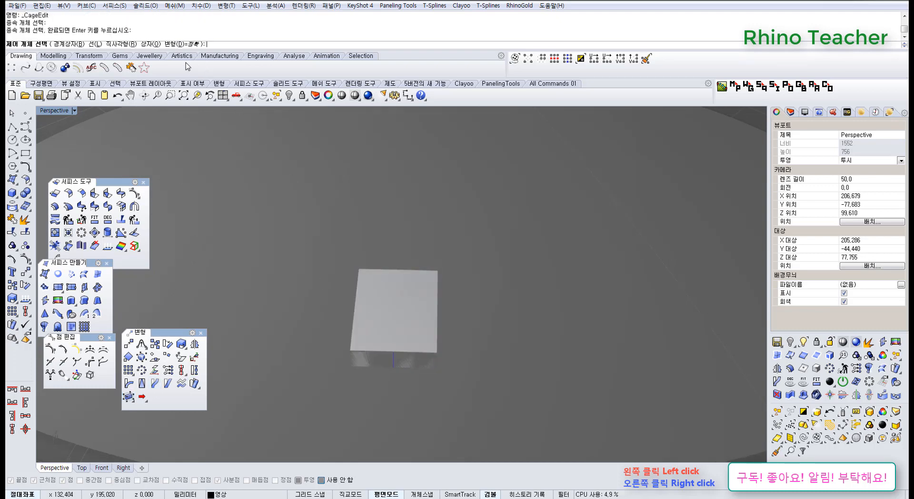
click(69, 44)
click(146, 44)
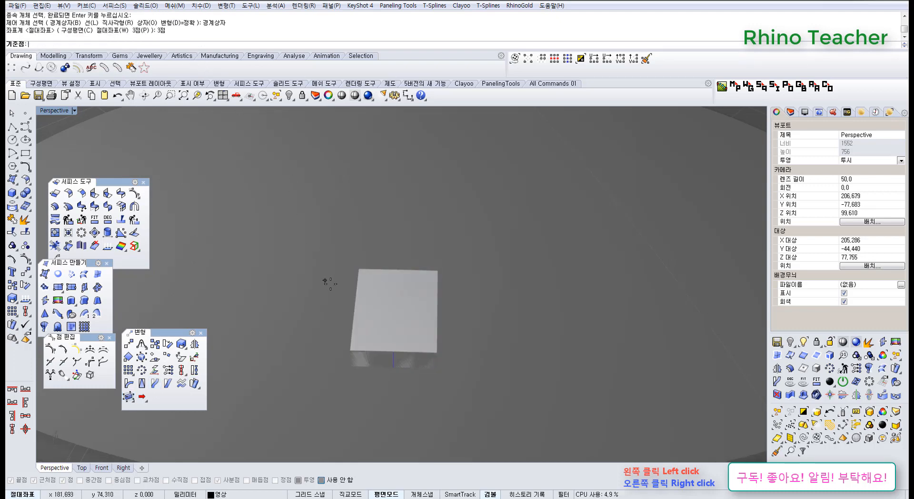
right_drag(344, 347, 372, 341)
scroll(372, 341, up, 4)
key(alt)
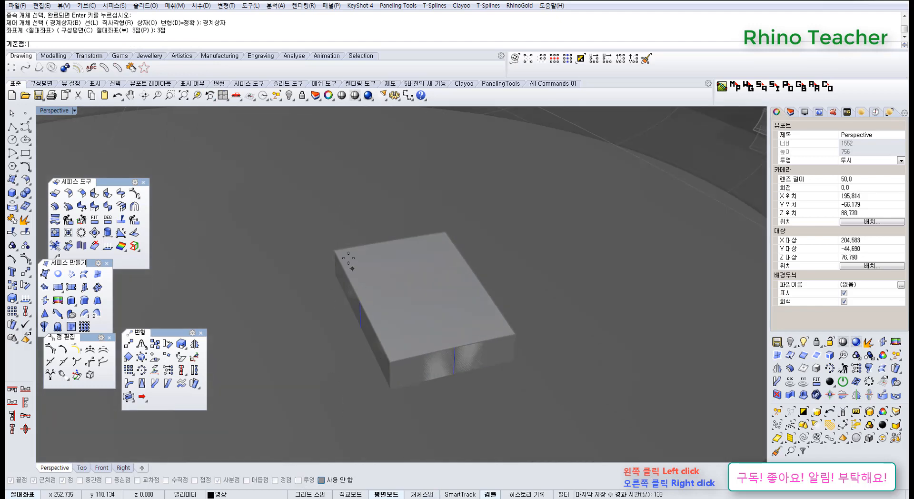
click(333, 250)
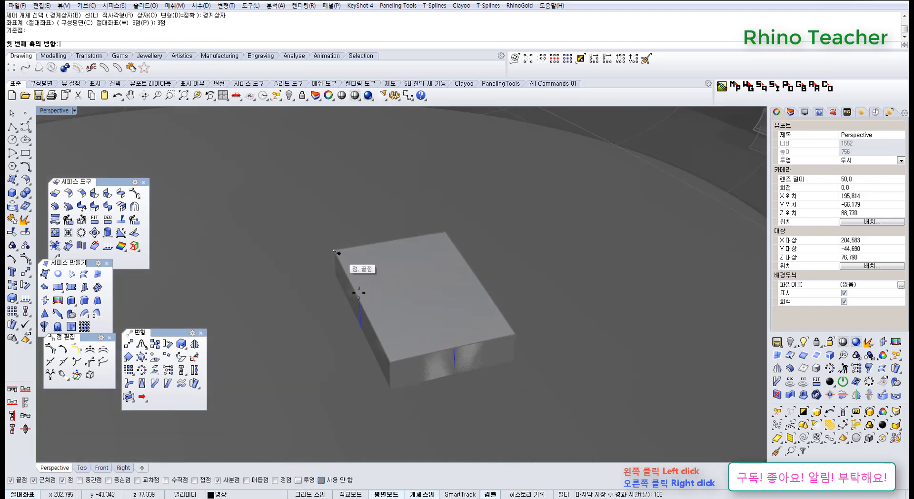
click(387, 361)
click(445, 233)
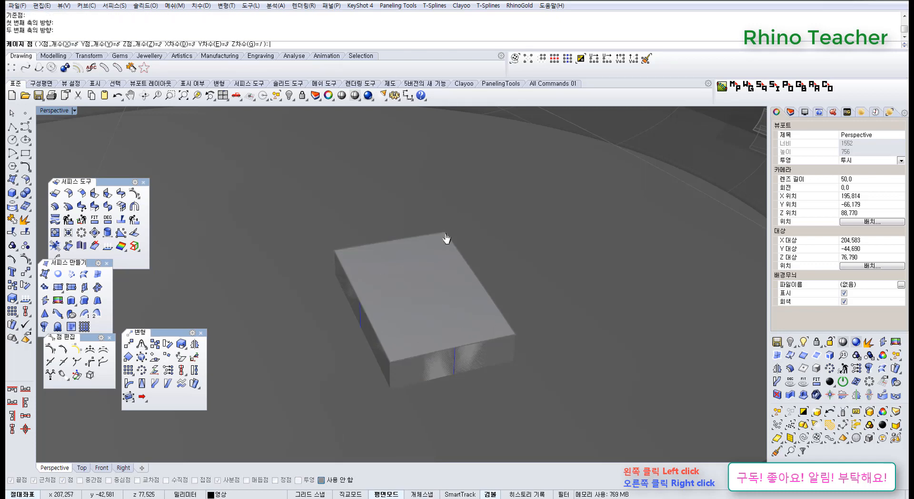
Step: Give the cage 6 × 6 × 2 points with degrees 3, 3 and 1, and use the global region
right_drag(453, 308, 389, 274)
right_click(391, 280)
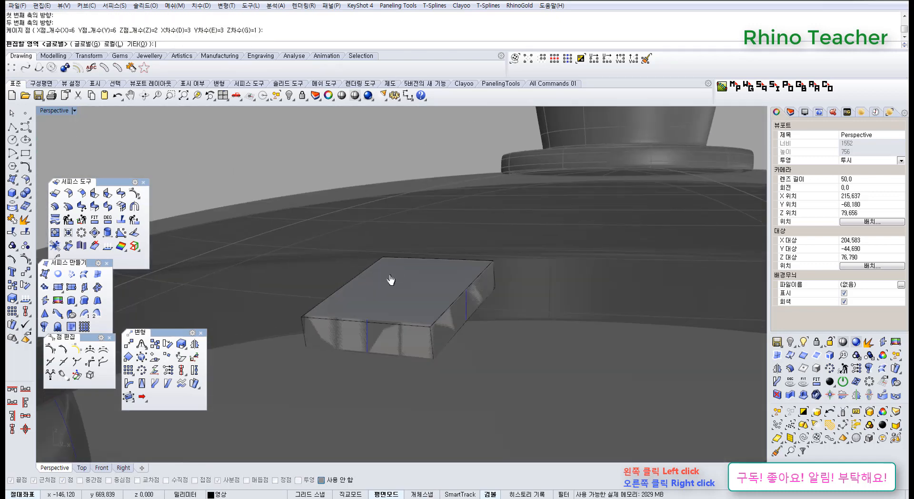
right_click(391, 280)
mouse_move(416, 312)
right_down()
mouse_move(418, 305)
mouse_move(318, 284)
mouse_move(274, 310)
mouse_move(281, 347)
mouse_move(393, 376)
mouse_move(352, 200)
mouse_move(310, 231)
right_up()
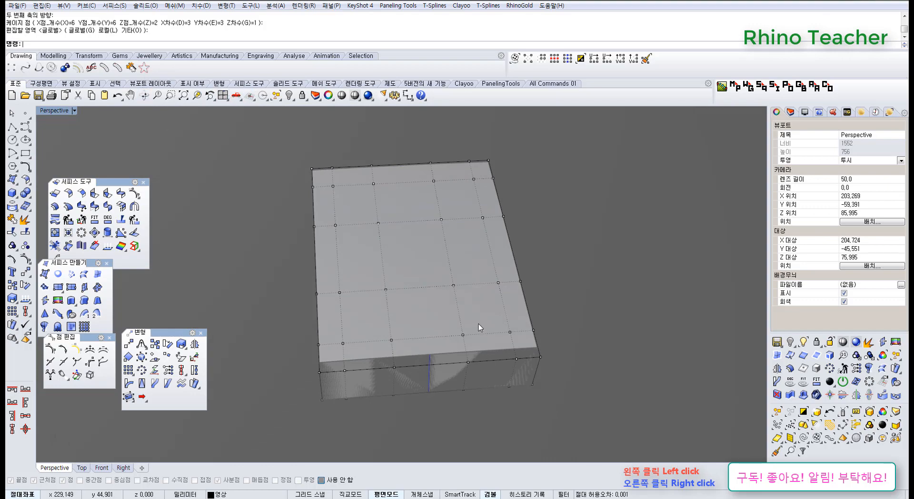
Step: Raise the middle cage points along the solid's front edge to form an arch
right_drag(478, 324, 413, 374)
drag(358, 351, 471, 437)
right_drag(467, 423, 313, 288)
drag(309, 276, 309, 193)
Step: Select the four middle cage points behind the front edge and raise them to extend the arch over the solid
right_drag(307, 189, 393, 350)
drag(371, 303, 469, 339)
right_drag(414, 304, 344, 256)
drag(372, 270, 371, 208)
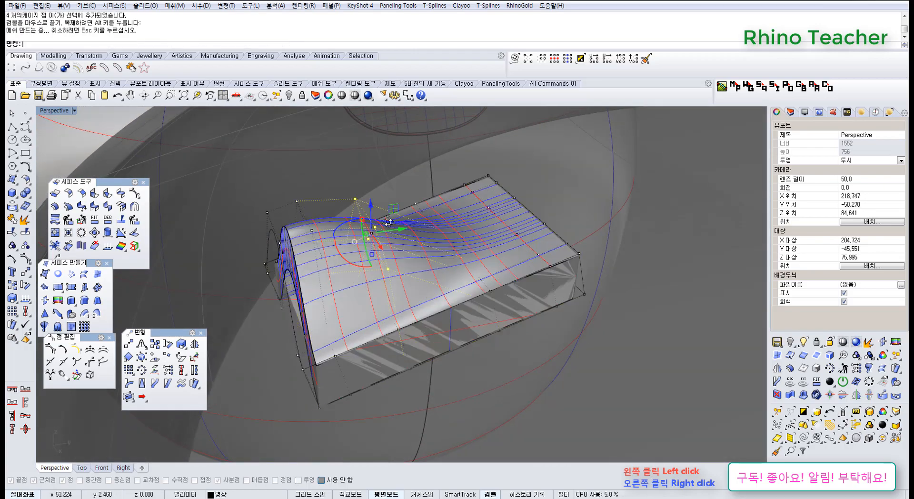
Step: Try scaling the raised middle cage points inward across the solid's width, and undo the scaling
right_drag(371, 207, 464, 284)
drag(353, 208, 453, 253)
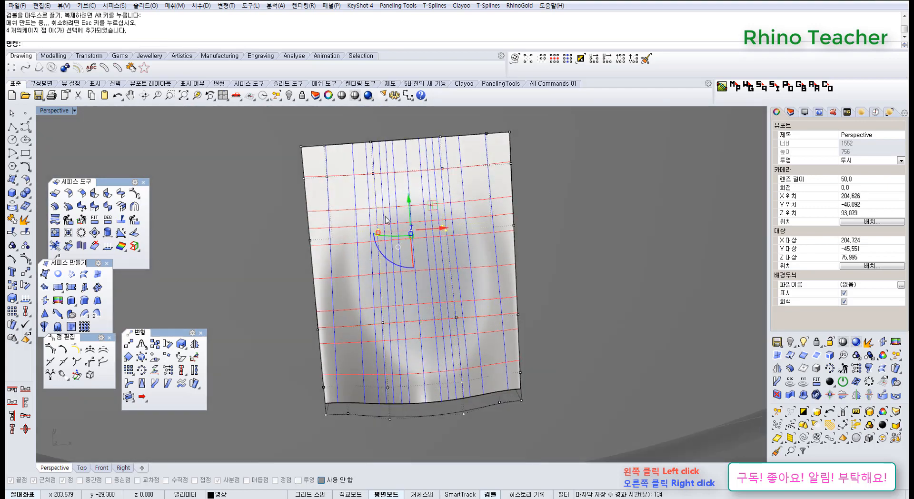
drag(380, 236, 409, 233)
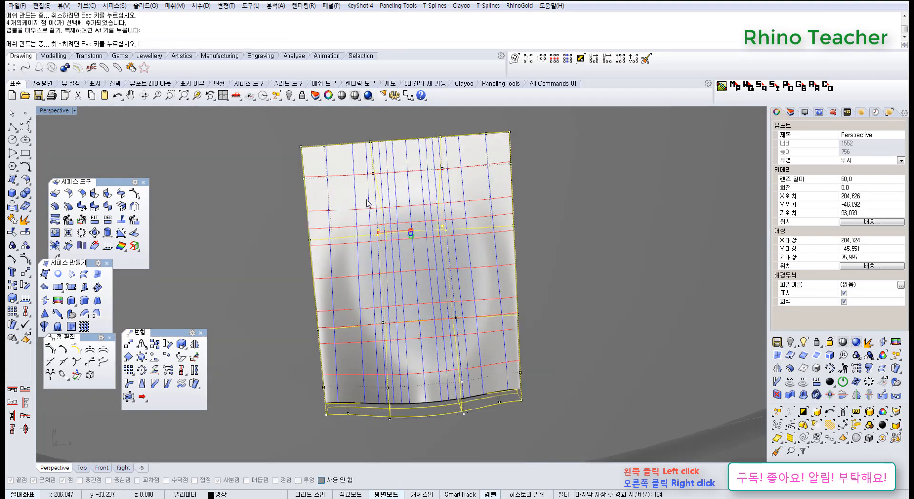
scroll(398, 242, up, 5)
key(ctrl+z)
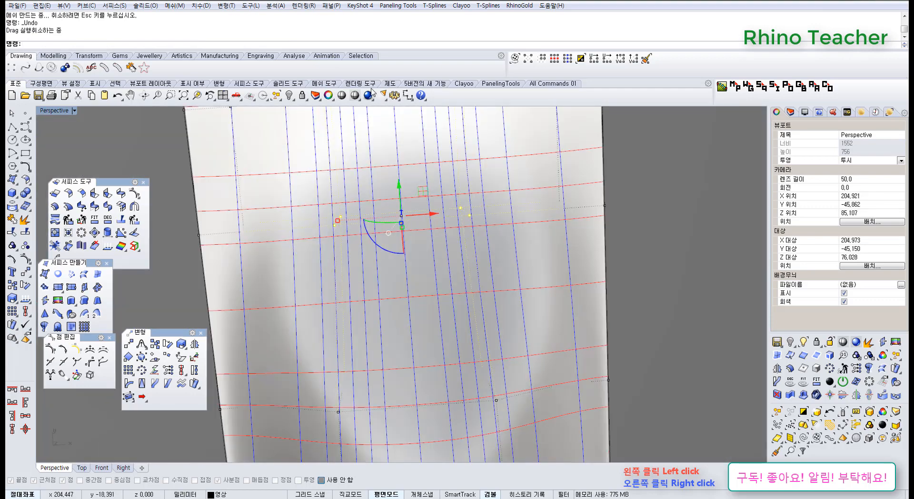
Step: Switch to wireframe display, pull the raised middle cage points closer together, and finish editing the cage
click(355, 95)
scroll(336, 202, down, 4)
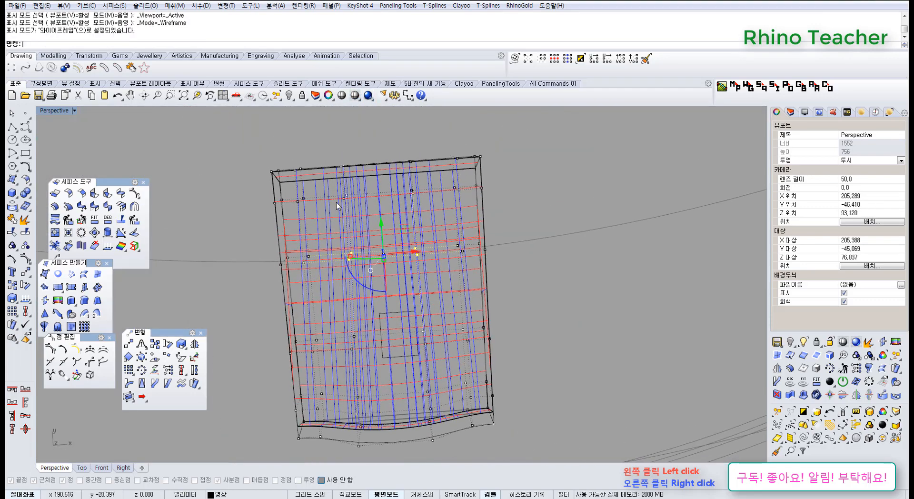
shift+drag(428, 216, 431, 217)
drag(347, 227, 364, 235)
right_drag(372, 310, 348, 278)
key(Escape)
key(Escape)
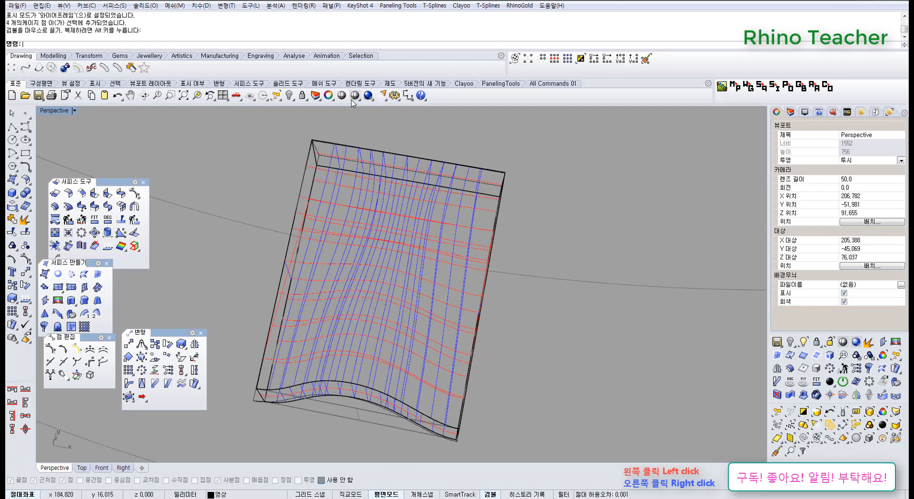
Step: Restore the shaded display and delete the reshaped solid together with its cage and the rectangle curve below
click(355, 96)
mouse_move(413, 288)
right_down()
mouse_move(273, 216)
mouse_move(267, 287)
mouse_move(347, 215)
mouse_move(420, 246)
right_up()
scroll(421, 242, down, 10)
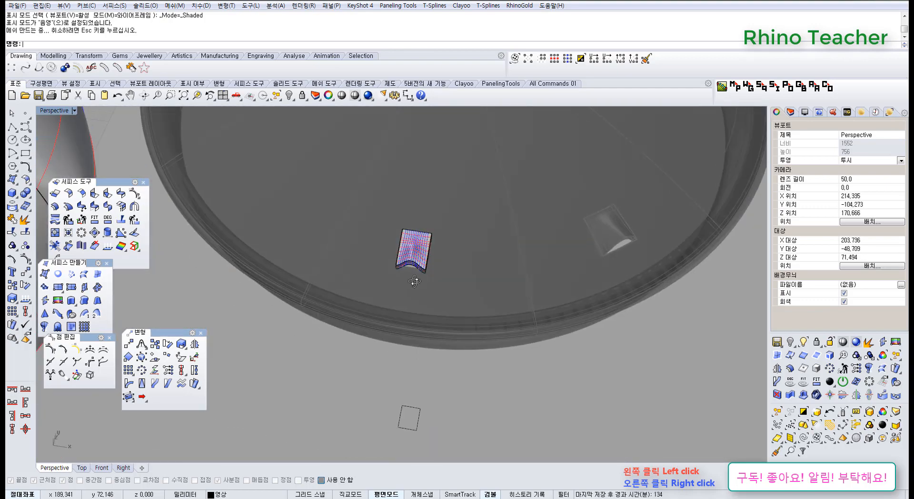
drag(448, 399, 359, 240)
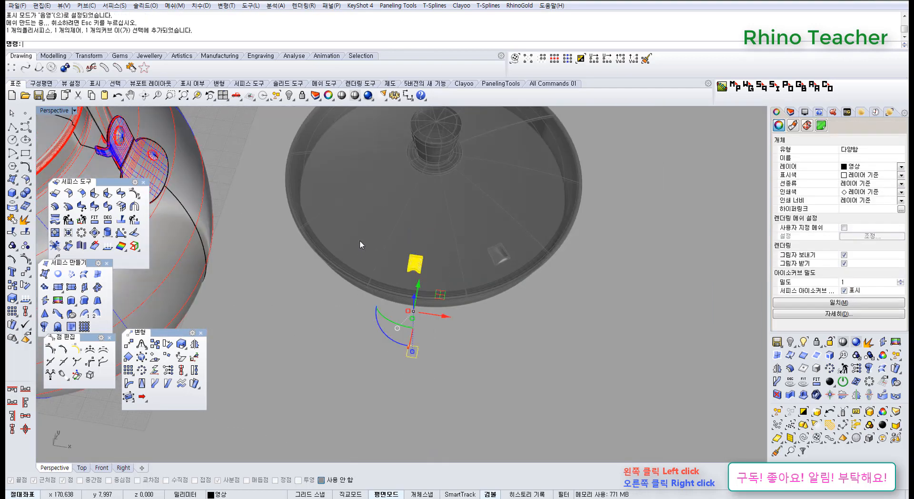
key(Delete)
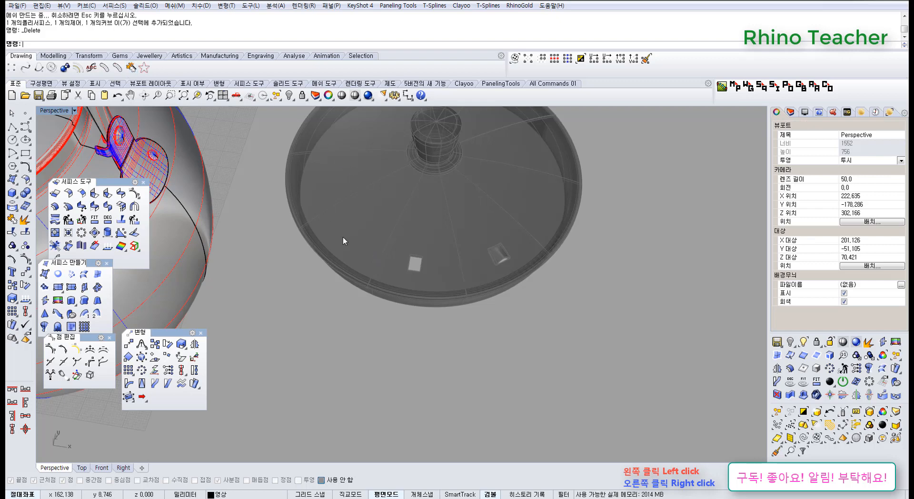
Step: Undo back through the deletion, cage edit and lid lock, and redo the lock and the cage on the flat solid
right_drag(350, 247, 414, 272)
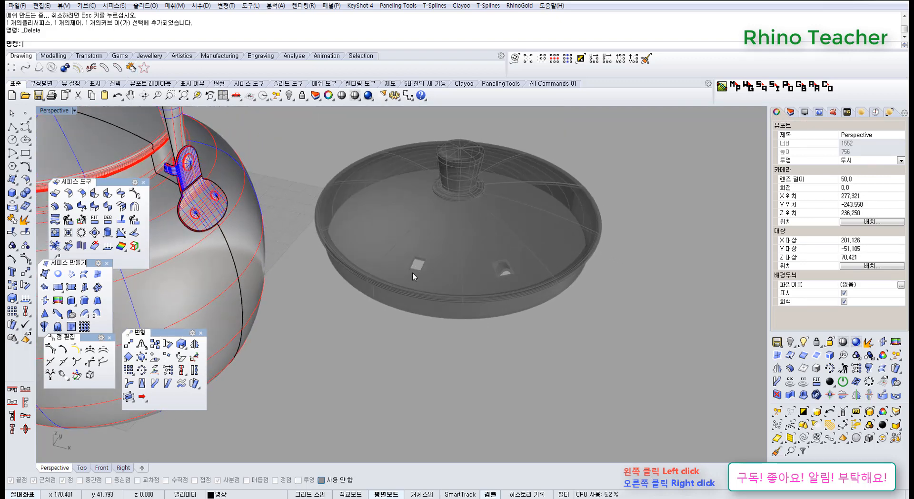
key(ctrl+z)
key(ctrl+z)
key(ctrl+z)
scroll(419, 264, up, 3)
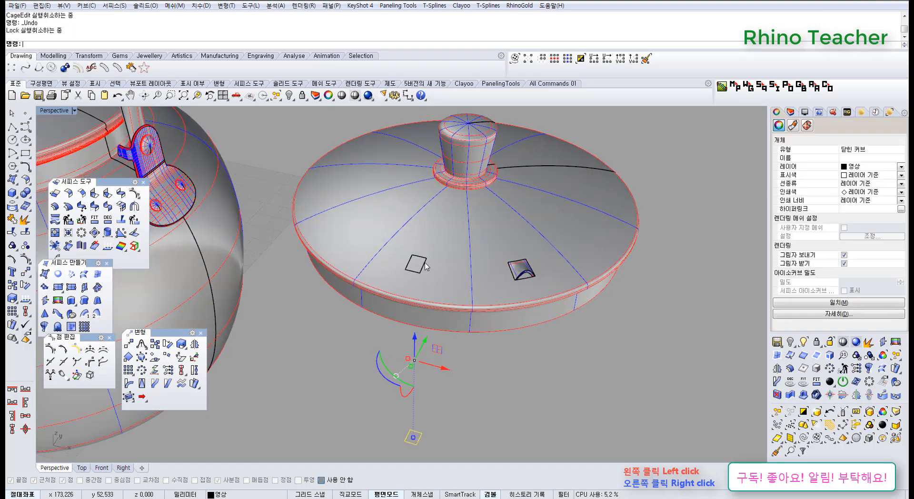
scroll(425, 267, up, 3)
key(ctrl+y)
key(ctrl+y)
scroll(421, 285, up, 3)
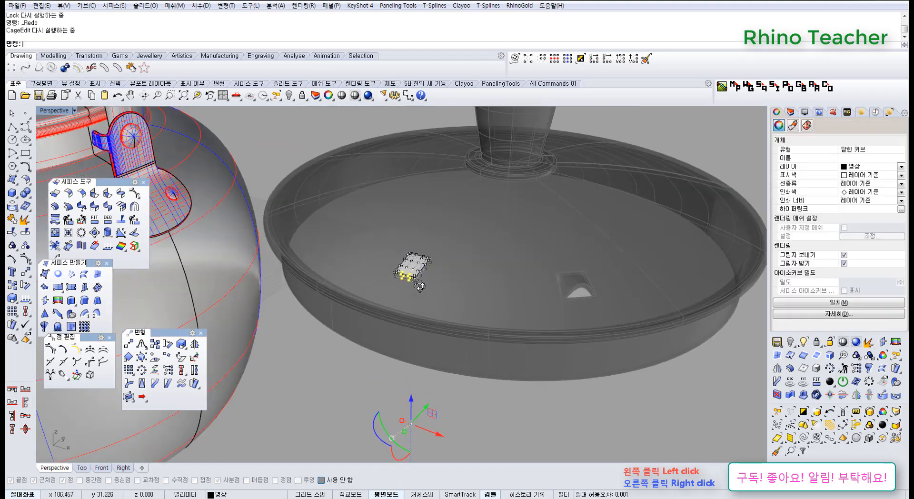
right_drag(421, 286, 401, 307)
key(Escape)
key(Escape)
Step: Unlock the locked parts of the practice lid
scroll(466, 307, down, 3)
scroll(553, 301, up, 5)
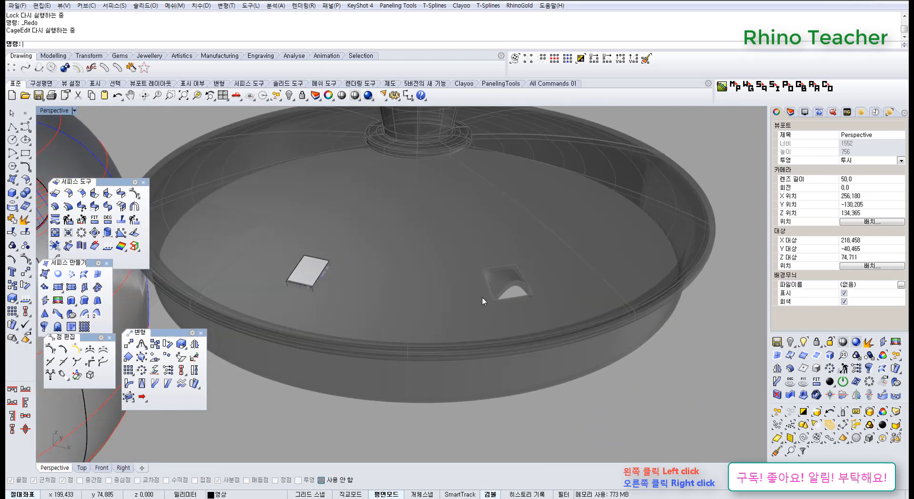
scroll(476, 302, down, 5)
right_drag(447, 255, 461, 327)
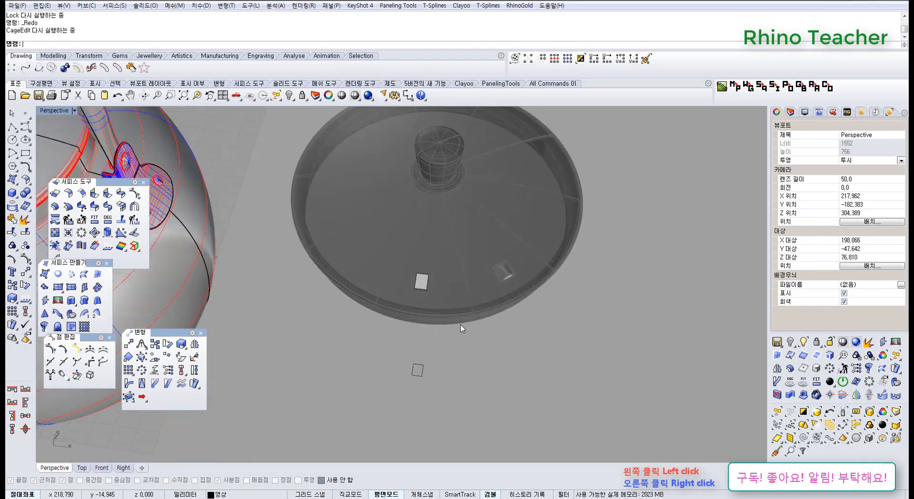
drag(384, 264, 381, 261)
click(503, 358)
middle_click(473, 338)
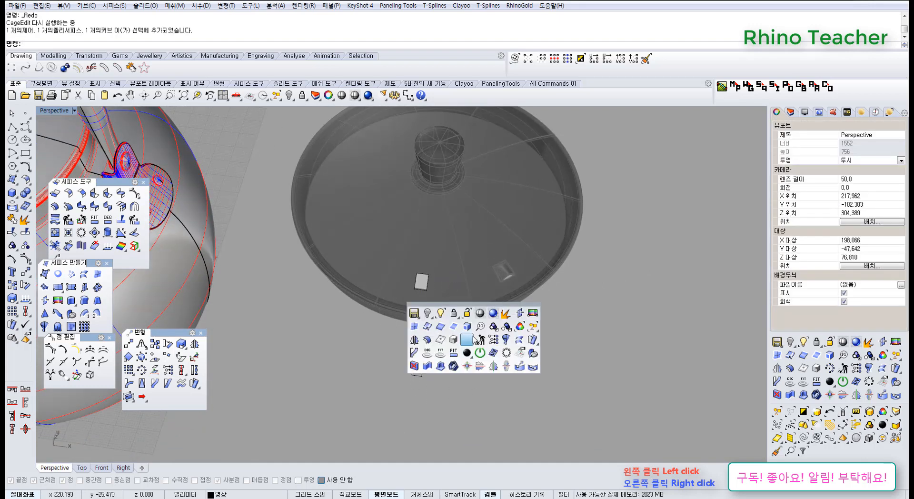
click(468, 316)
click(464, 309)
right_click(463, 309)
Step: Delete the whole practice lid with its rectangular solid, cage and the rectangle curve
drag(532, 403, 356, 240)
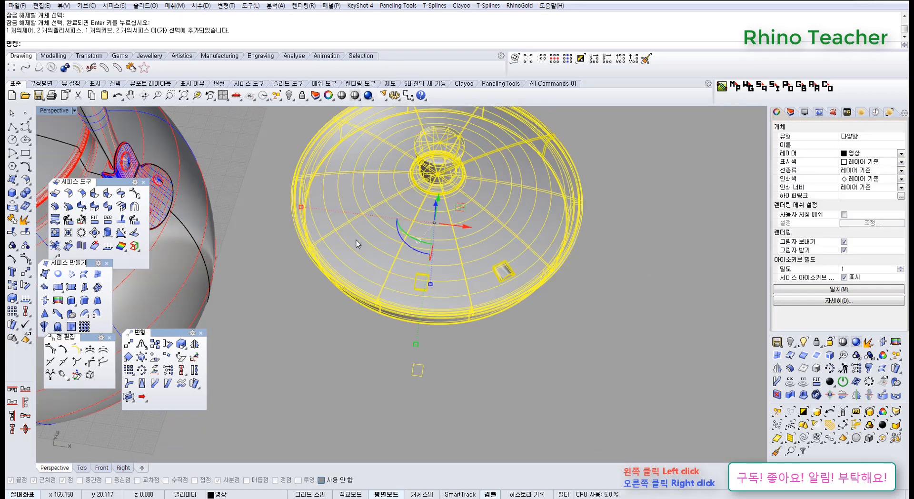
key(Delete)
right_drag(363, 245, 392, 252)
Step: Show the kettle handle in the Front view and hide the grip around its upper arc
scroll(376, 149, up, 6)
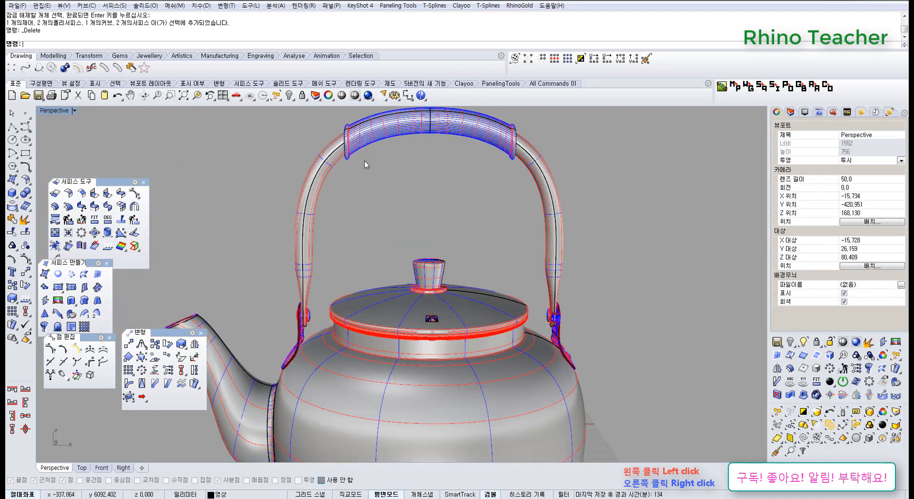
key(ctrl+F2)
scroll(397, 261, up, 8)
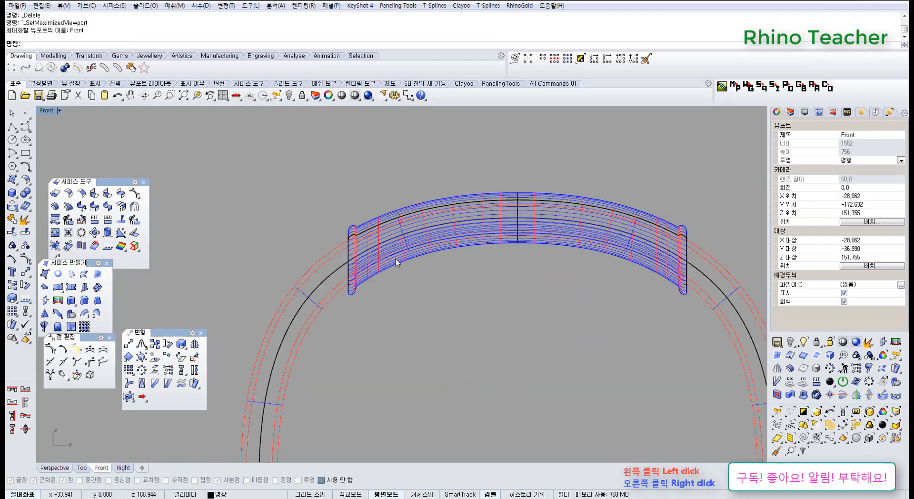
click(395, 259)
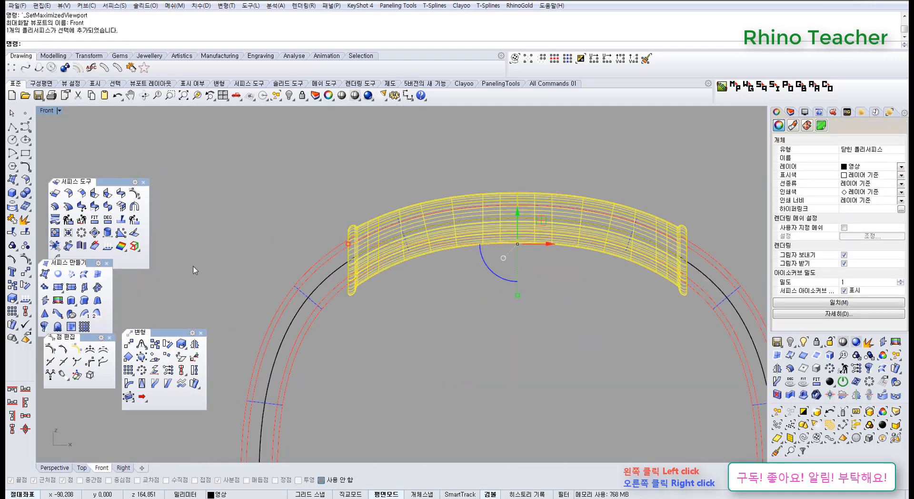
key(ctrl+h)
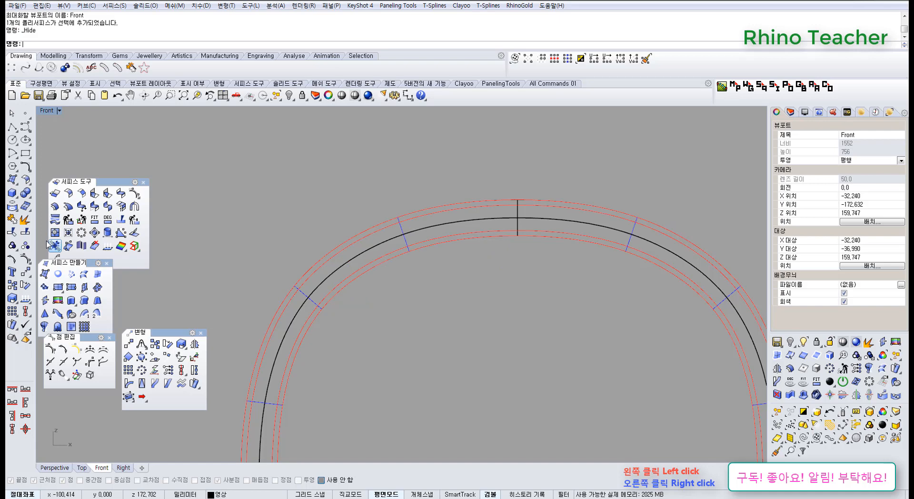
Step: Extract the spout-side half of the handle tube as a separate surface, with copying turned off
click(26, 219)
click(172, 44)
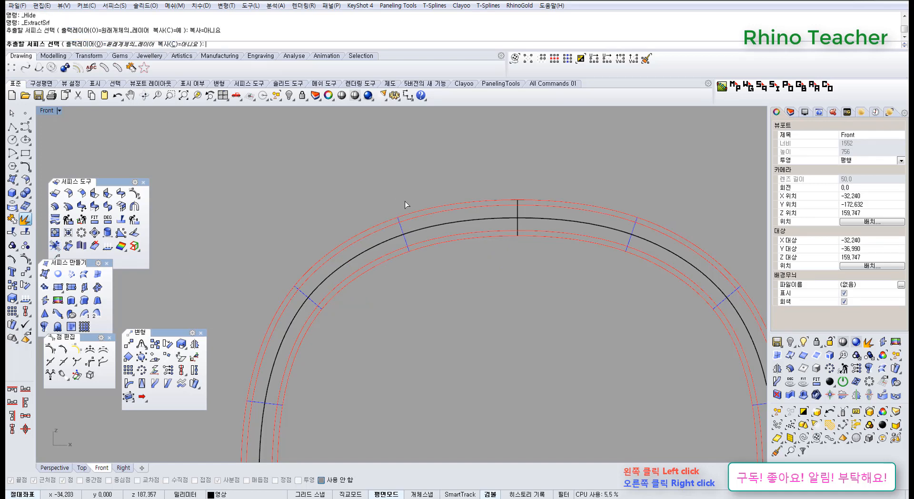
click(408, 251)
right_click(408, 250)
scroll(408, 250, down, 16)
right_drag(379, 242, 299, 192)
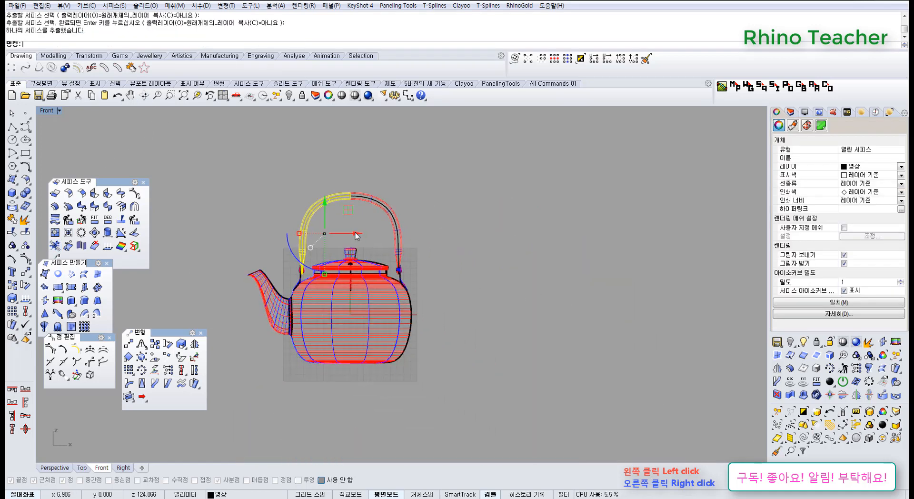
Step: Move the extracted half of the handle tube horizontally away from the kettle into empty space and select it
drag(355, 235, 525, 236)
scroll(507, 214, up, 5)
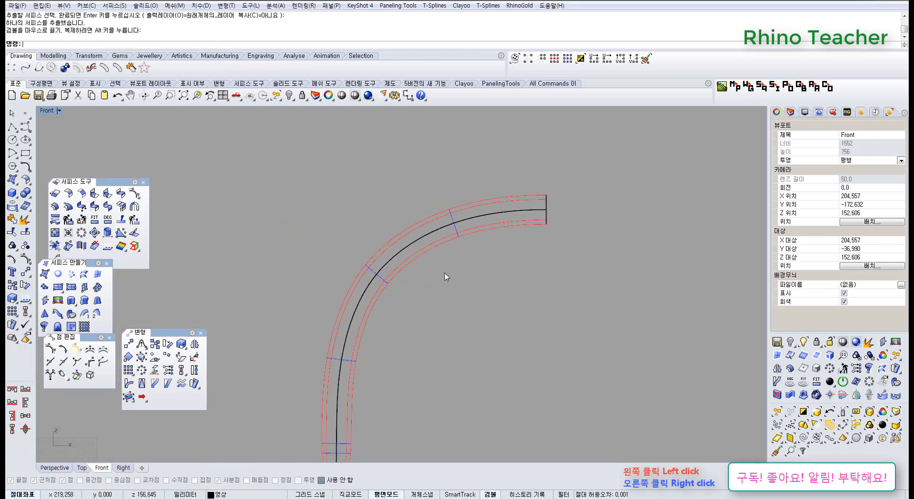
click(388, 248)
right_drag(375, 252, 357, 233)
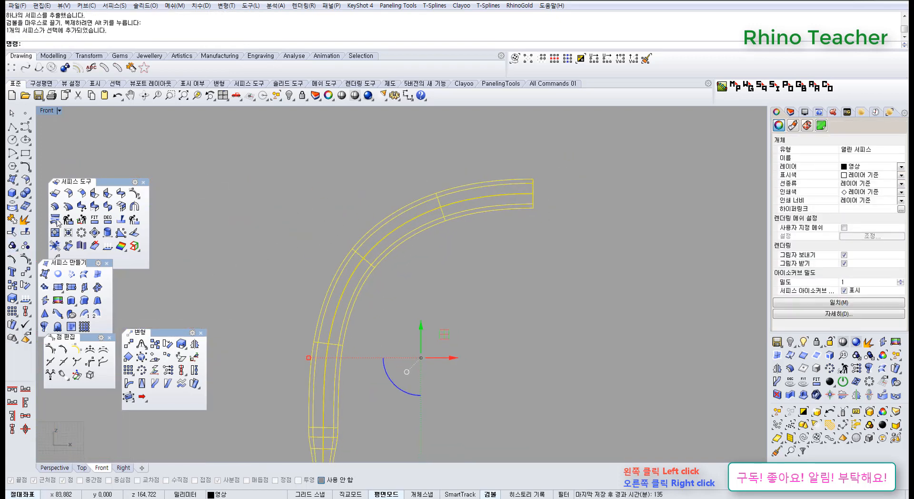
click(60, 205)
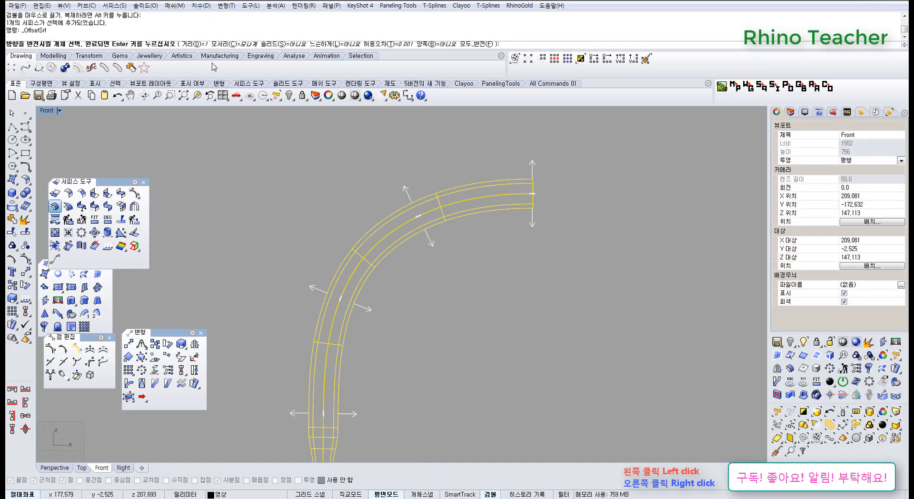
scroll(359, 247, down, 4)
right_drag(353, 298, 367, 267)
right_click(384, 348)
click(384, 346)
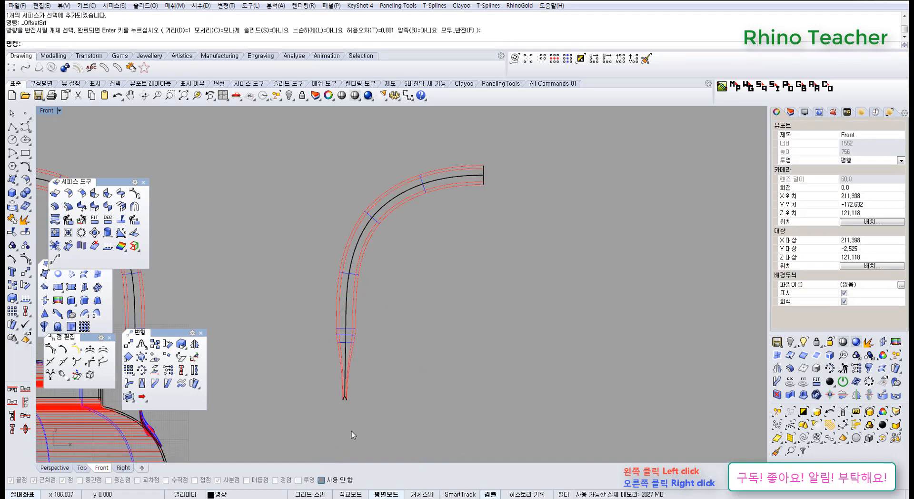
Step: Offset the separated half-handle surface outward by a distance of 2 with the Loose option set to Yes
scroll(351, 430, up, 8)
scroll(342, 376, down, 14)
scroll(362, 296, up, 6)
drag(383, 333, 337, 290)
right_drag(335, 295, 465, 237)
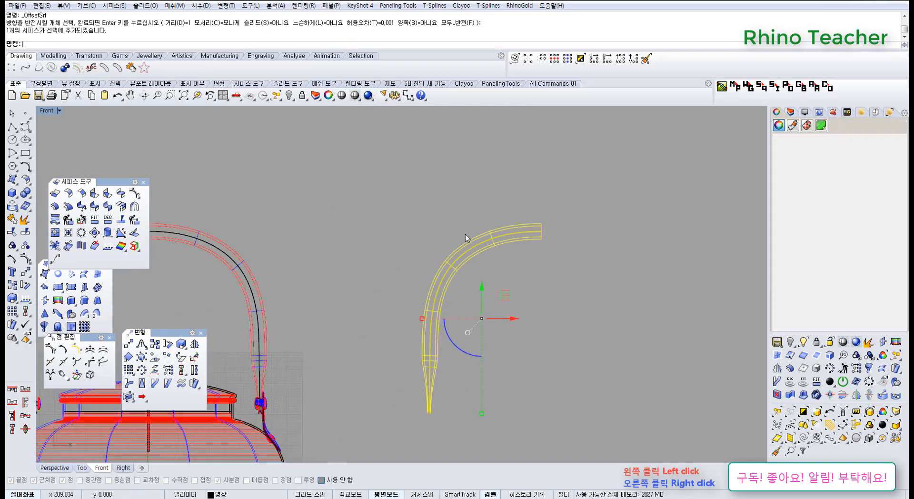
scroll(433, 261, up, 5)
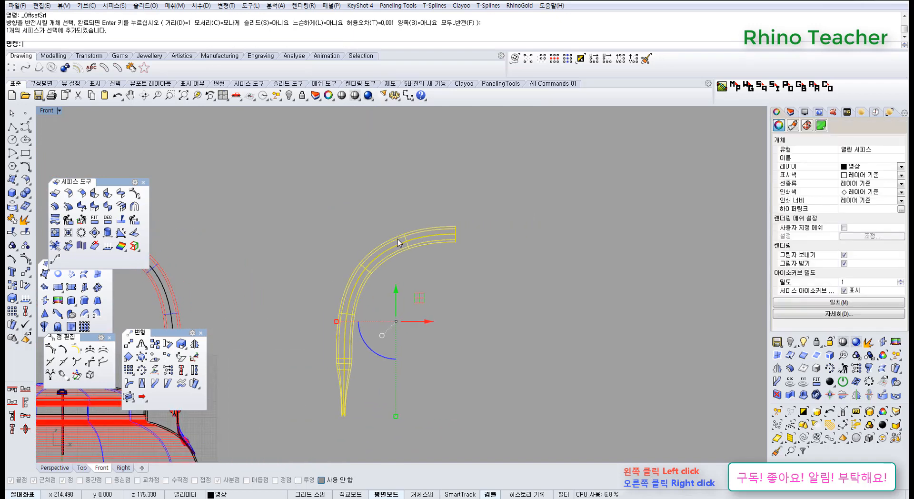
click(56, 206)
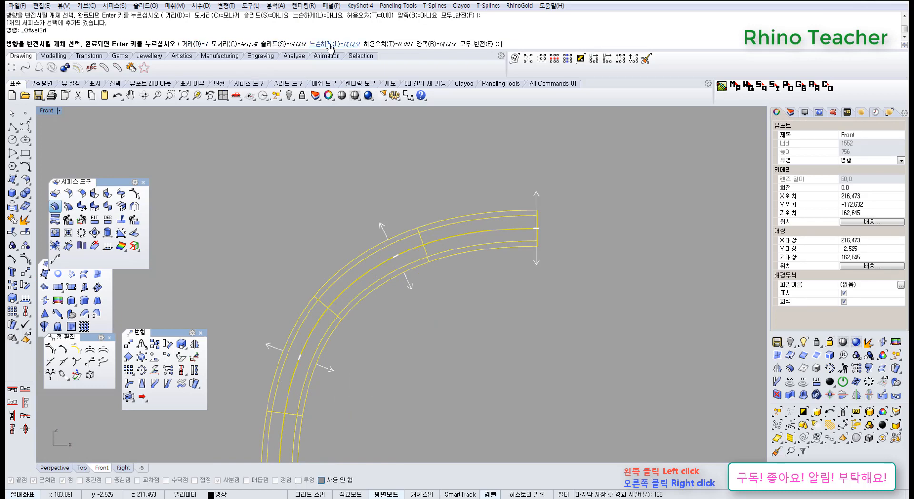
click(316, 44)
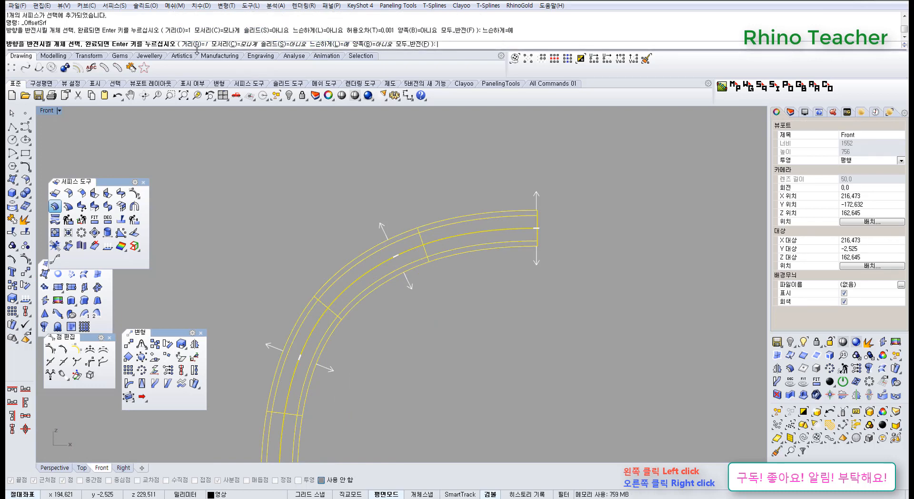
click(175, 44)
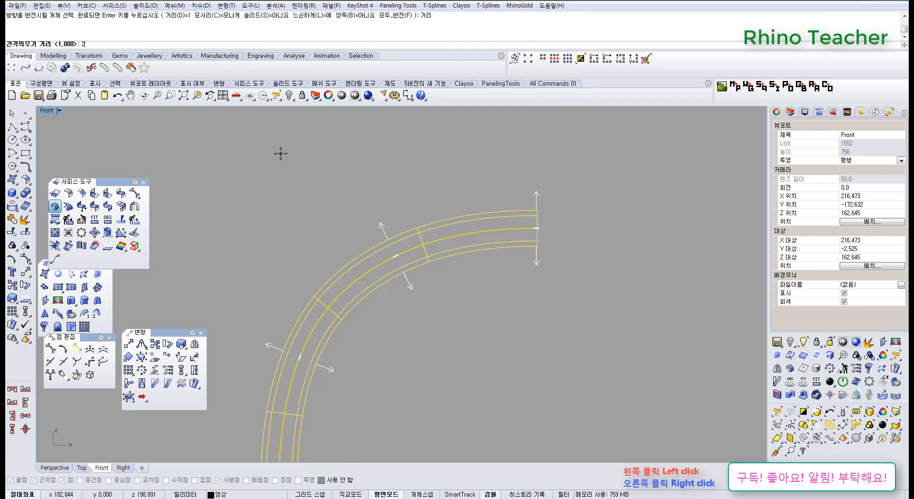
text(2)
key(Return)
key(Return)
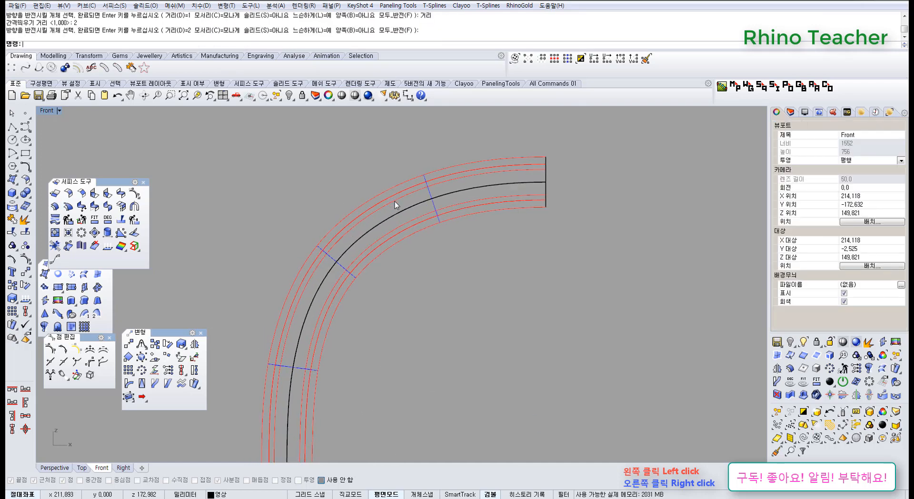
Step: Draw a vertical straight polyline crossing the curved upper part of the separated handle, with the outer offset surface selected
scroll(399, 224, down, 2)
click(398, 224)
scroll(367, 235, up, 5)
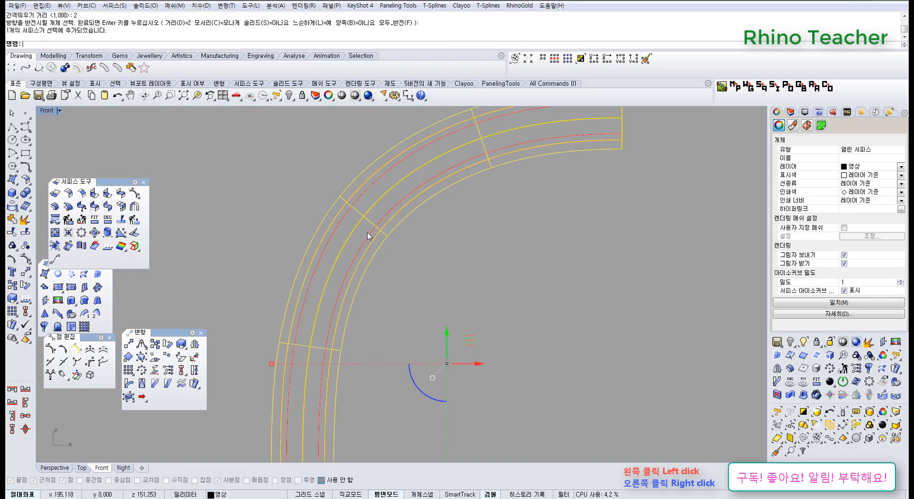
scroll(368, 235, down, 2)
click(12, 126)
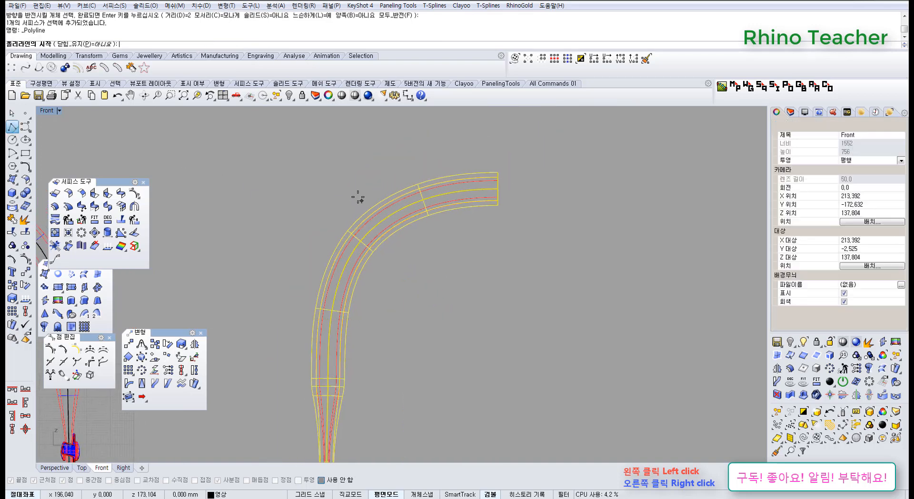
click(382, 176)
click(382, 276)
key(Return)
scroll(393, 234, up, 3)
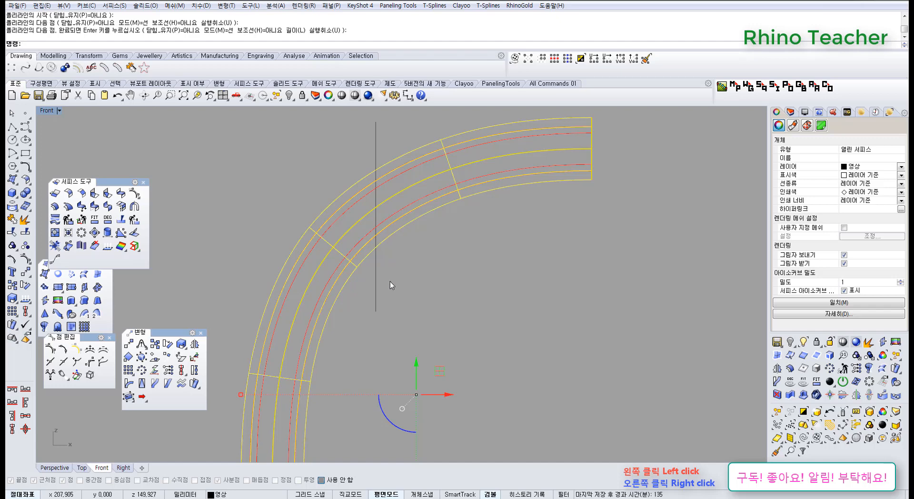
Step: Split the outer offset surface with the vertical line and delete its lower portion
key(ctrl+shift+s)
key(Return)
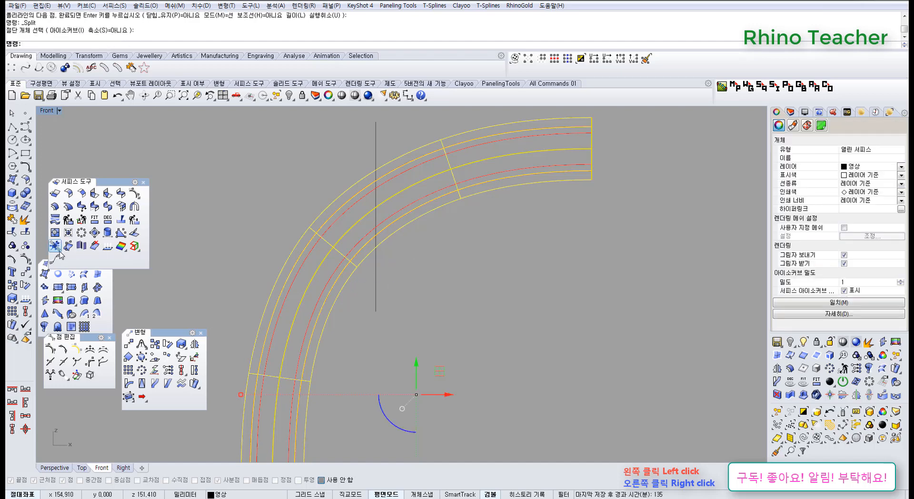
click(376, 286)
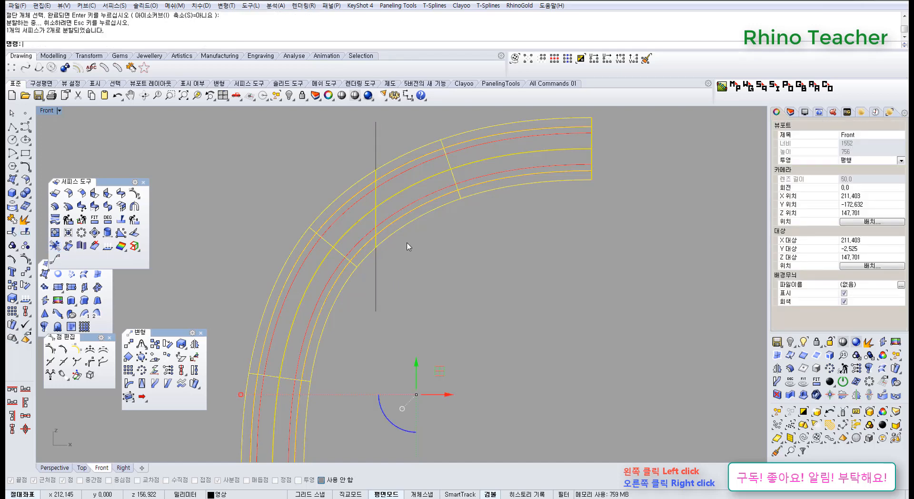
key(Return)
click(363, 263)
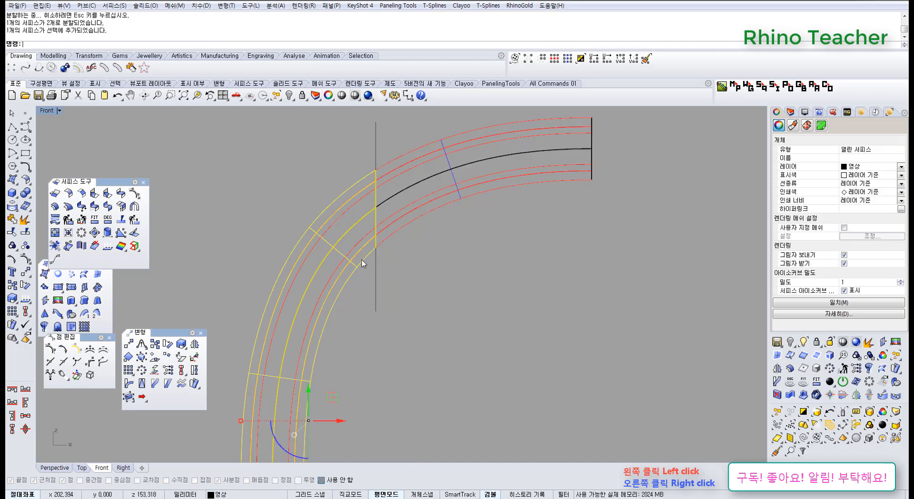
key(Delete)
Step: Check the remaining piece's control points, and undo the deletion and the line-based split
right_drag(396, 230, 367, 251)
click(370, 254)
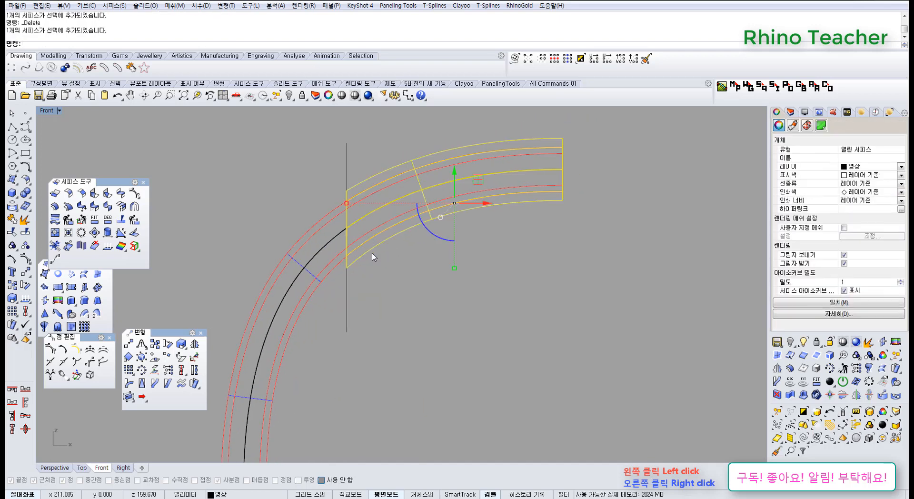
key(F9)
key(F10)
key(ctrl+z)
key(ctrl+z)
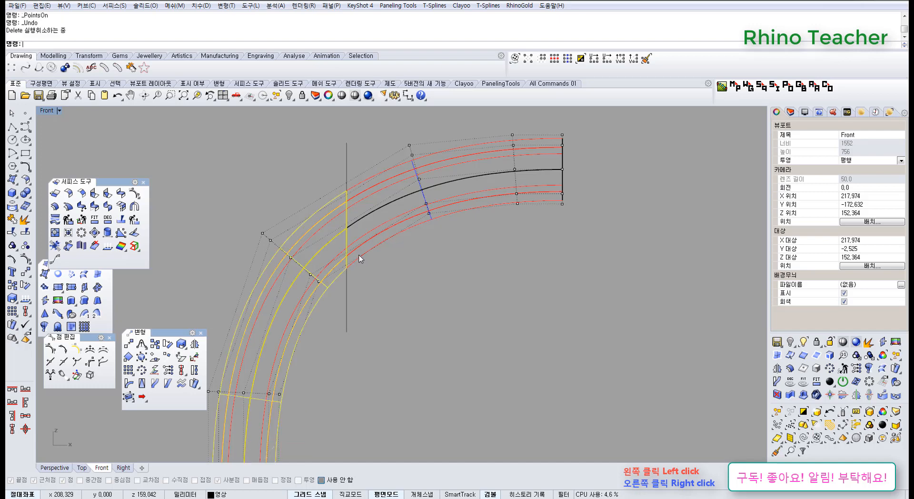
right_drag(359, 253, 376, 238)
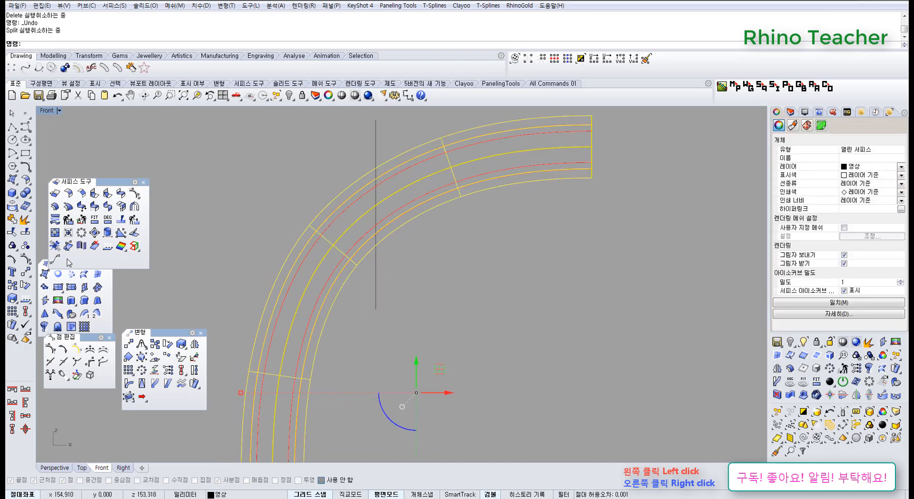
Step: Split the offset surface at an isocurve in the V direction near the vertical line with Shrink set to Yes, and delete the lower piece
right_click(26, 232)
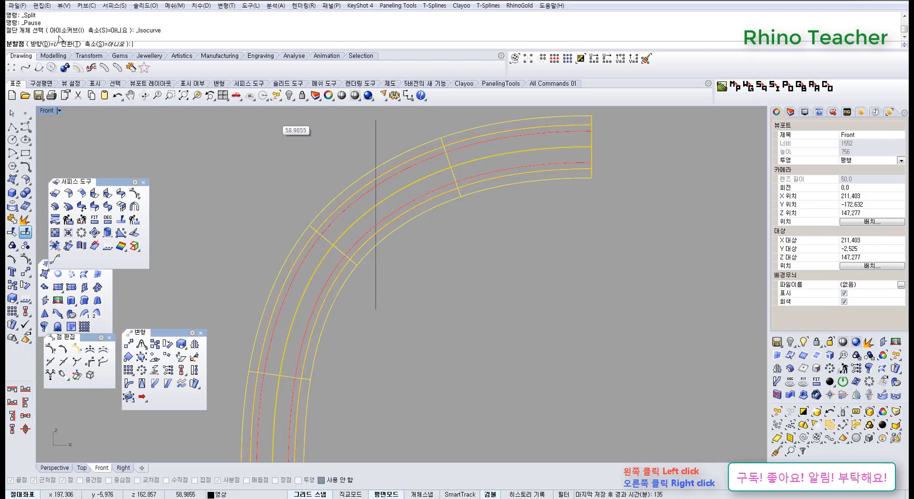
click(70, 44)
click(98, 44)
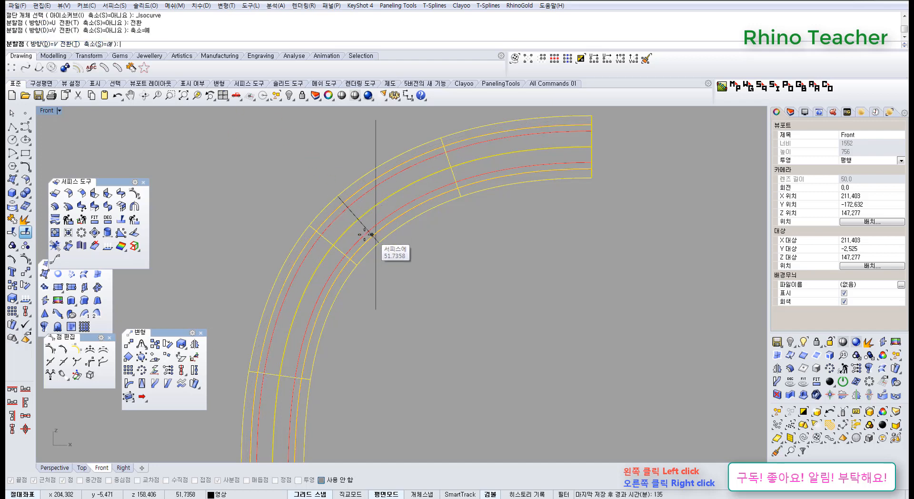
click(357, 235)
right_click(357, 236)
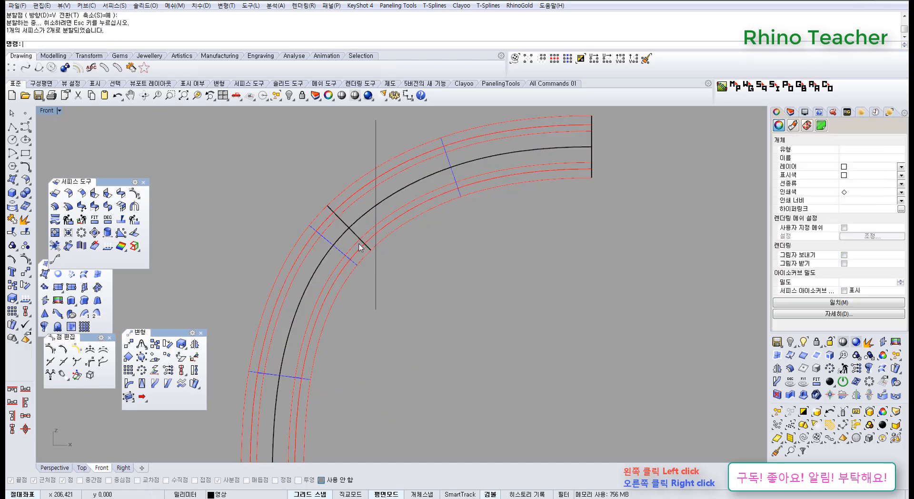
scroll(363, 246, up, 2)
click(359, 269)
key(Delete)
Step: Turn on the control points of the remaining upper piece of the offset surface
click(373, 251)
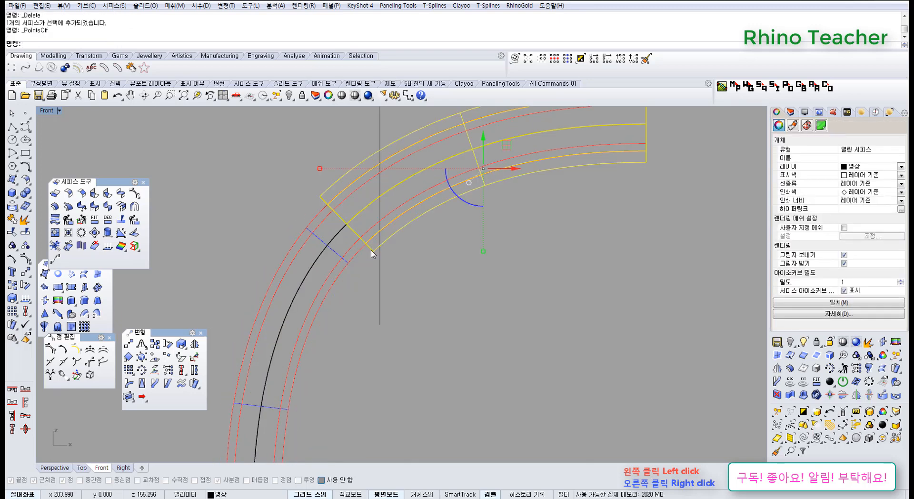
key(F10)
right_drag(344, 194, 439, 232)
scroll(342, 225, down, 6)
scroll(465, 204, up, 6)
scroll(491, 267, down, 6)
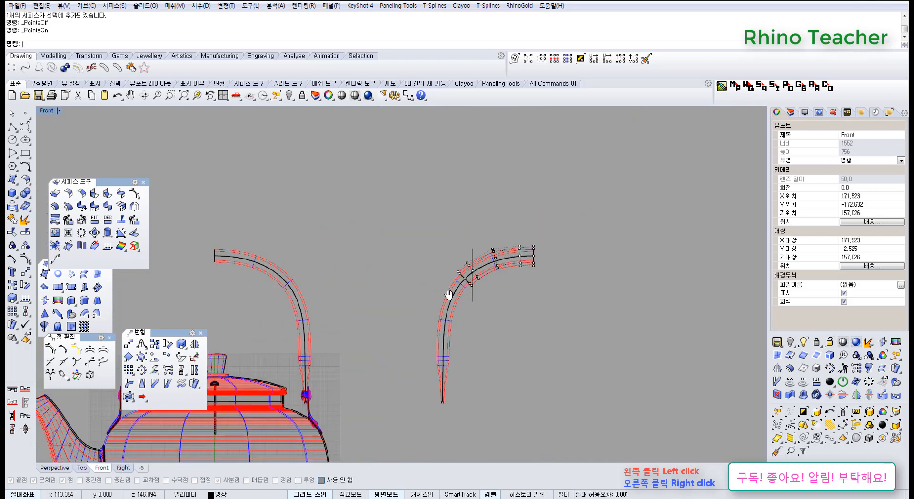
Step: Show the hidden grip together with the hidden handle half, check them in Perspective, and undo showing them
right_drag(213, 243, 322, 242)
middle_click(322, 242)
right_click(287, 222)
scroll(409, 282, up, 5)
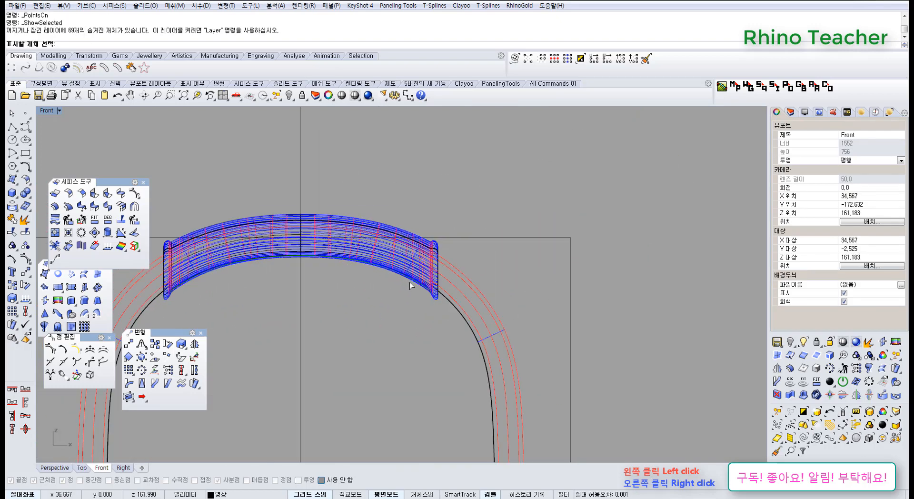
scroll(410, 282, down, 6)
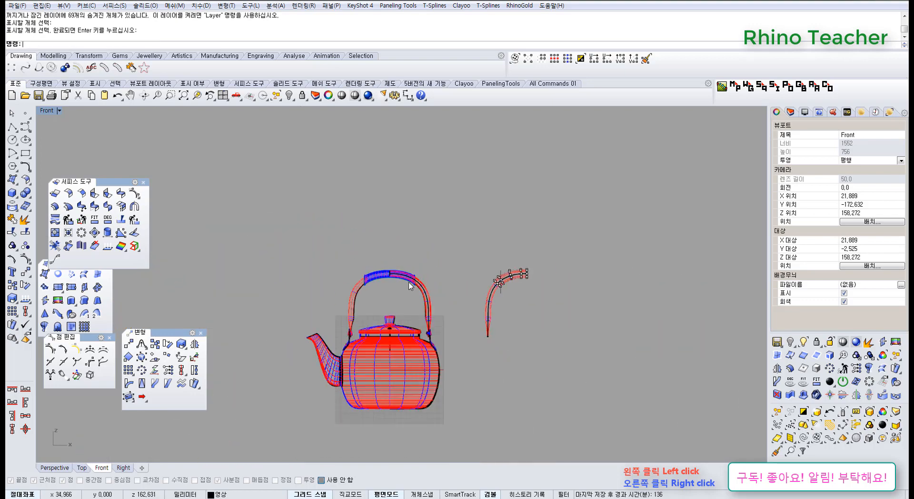
key(ctrl+F4)
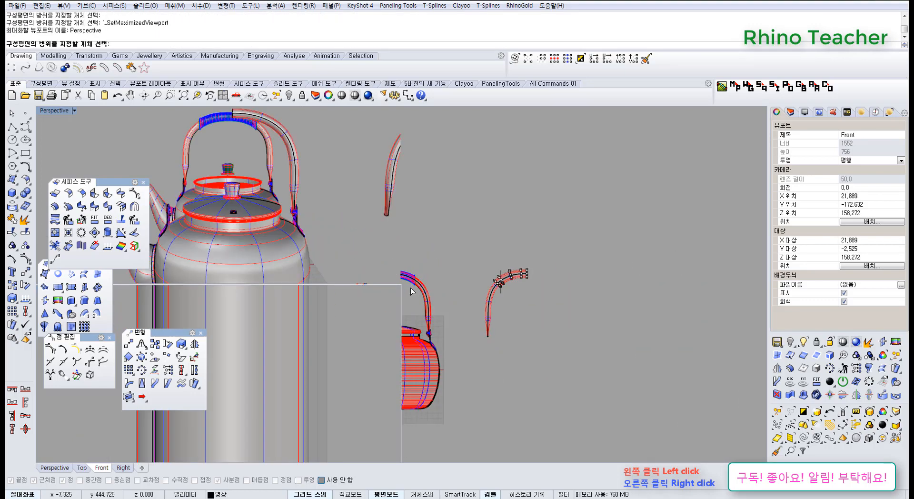
right_drag(413, 284, 416, 280)
key(ctrl+z)
Step: Show only the hidden grip on the kettle handle again and return to the Front view
middle_click(417, 280)
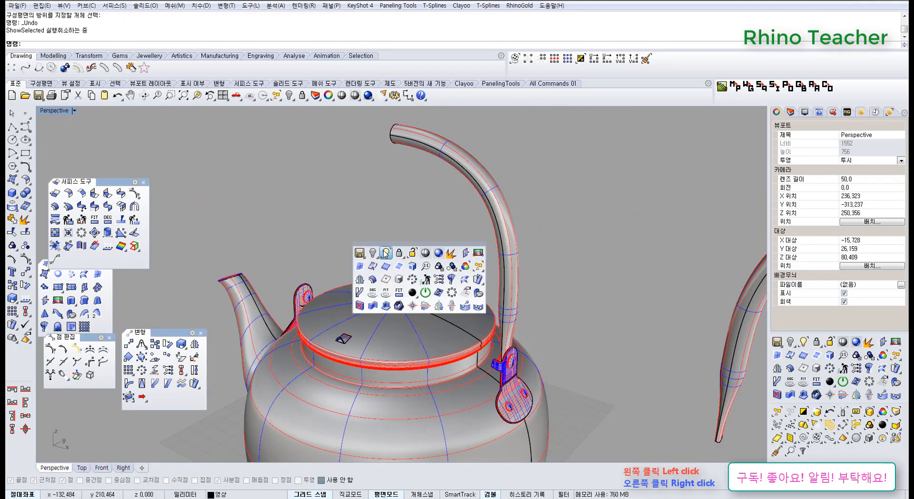
right_click(386, 255)
click(434, 155)
right_click(434, 157)
right_drag(431, 190, 504, 155)
scroll(461, 190, down, 5)
scroll(461, 190, up, 1)
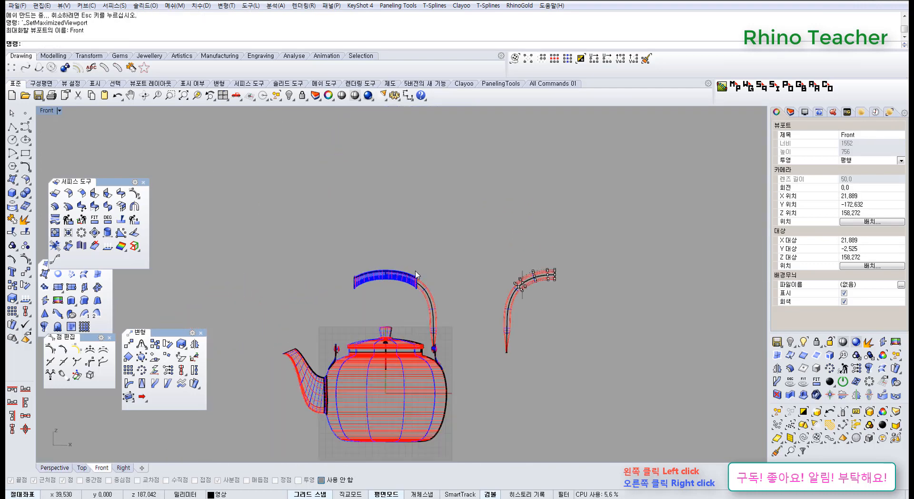
Step: Select the complete row of control points along the cut end of the offset grip surface
key(ctrl+F2)
scroll(443, 324, down, 4)
right_drag(520, 327, 236, 255)
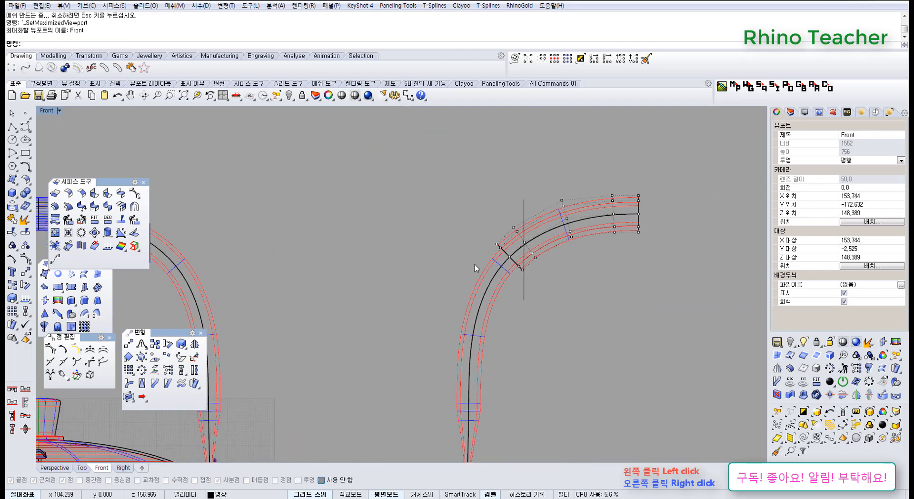
scroll(475, 265, up, 8)
right_drag(495, 259, 359, 264)
drag(366, 218, 452, 288)
scroll(438, 273, up, 8)
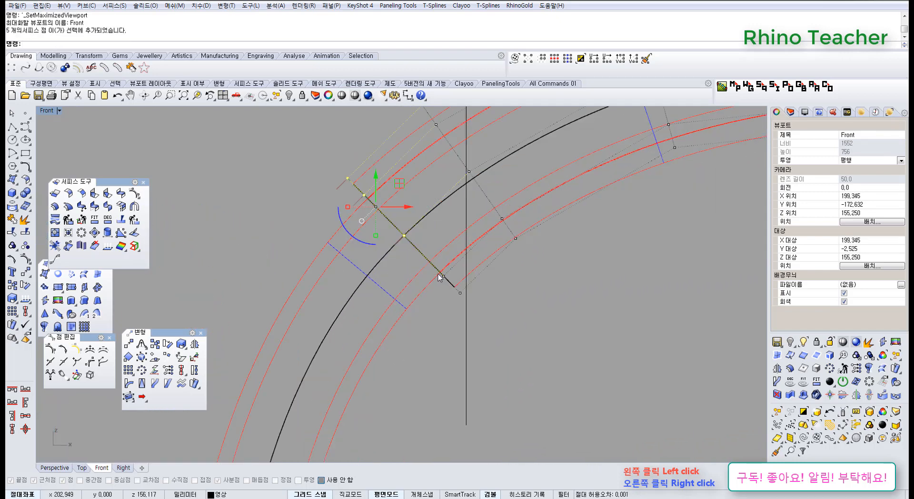
scroll(414, 310, down, 5)
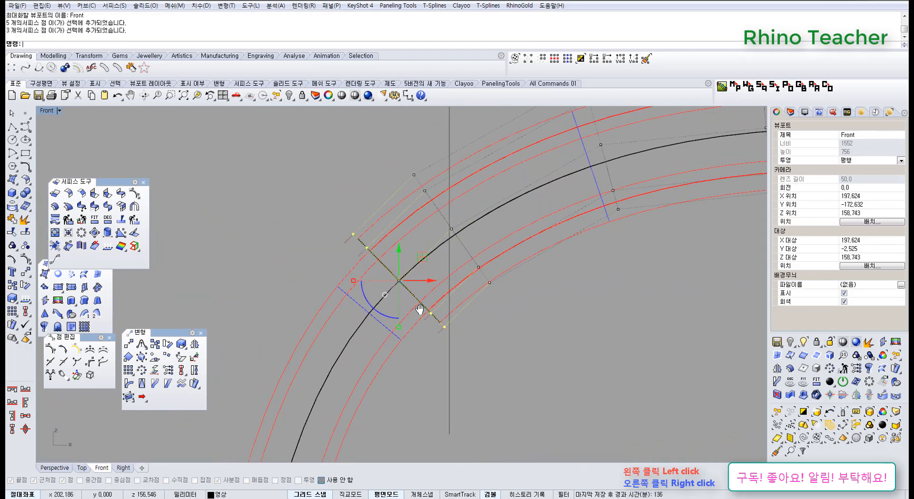
click(443, 326)
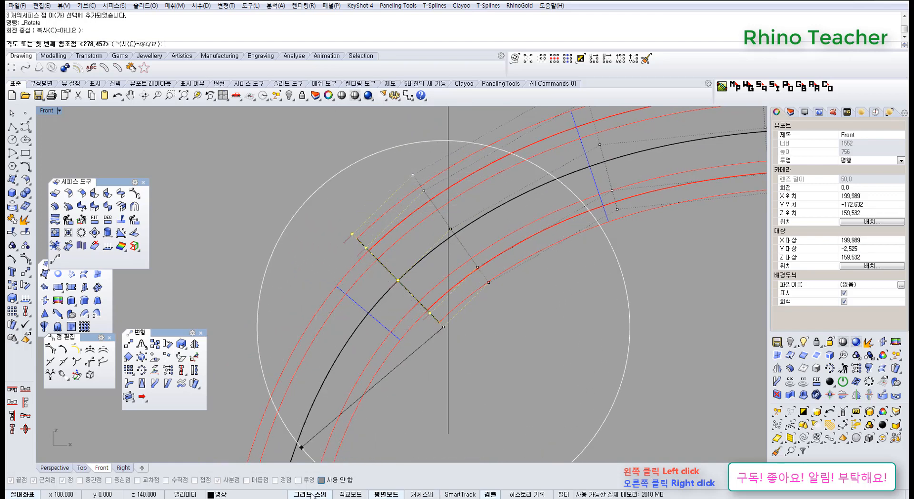
click(288, 252)
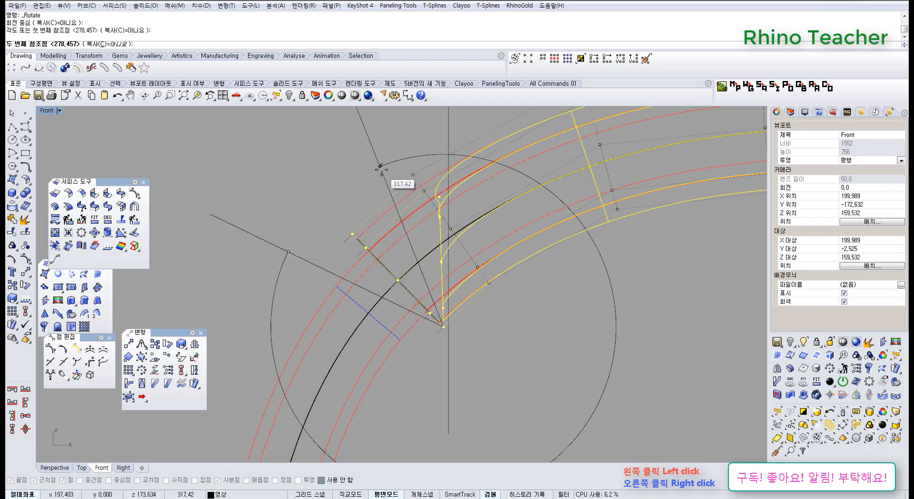
key(Escape)
Step: Rotate the end row of control points about its lowest point so that the grip's cut end stands vertical
right_click(347, 196)
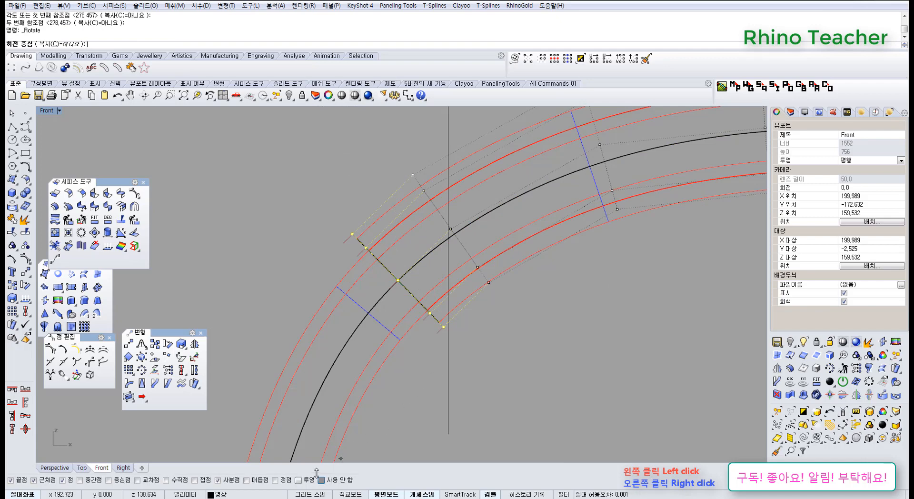
click(442, 326)
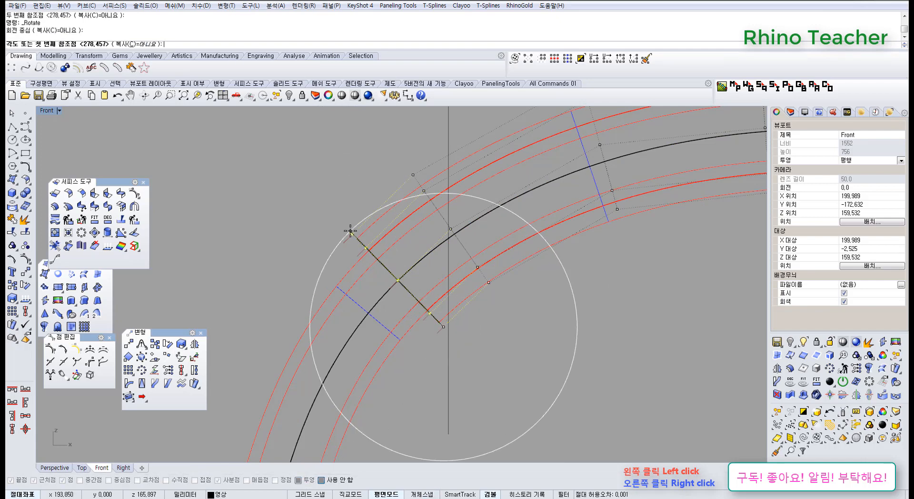
click(352, 234)
click(424, 159)
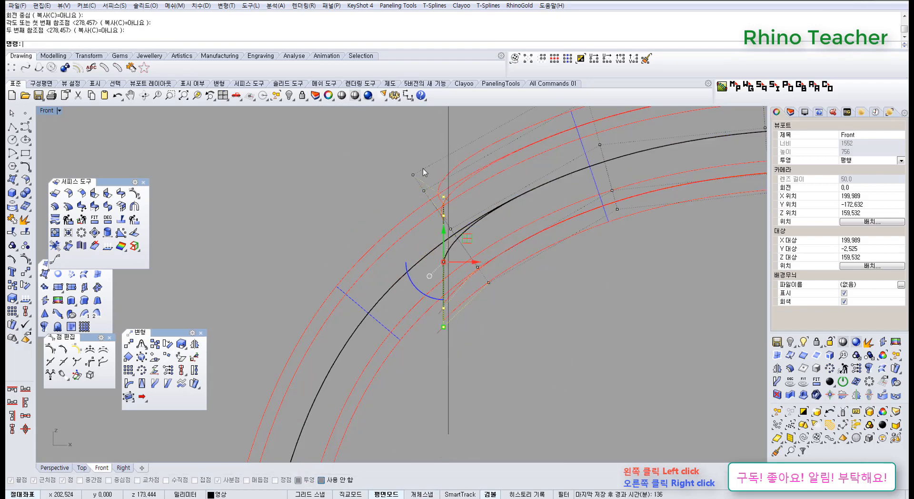
Step: Select the second row of the grip's control points and rotate it about its lowest point to a vertical line
click(487, 281)
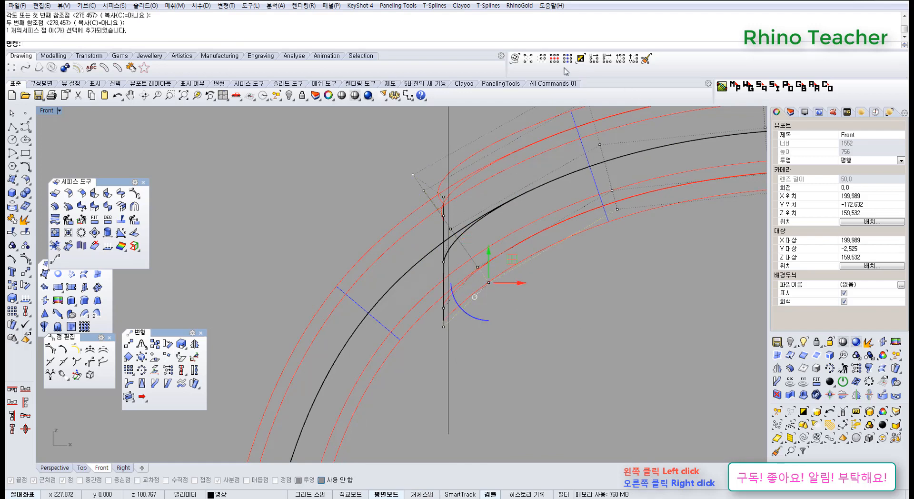
right_drag(484, 281, 395, 330)
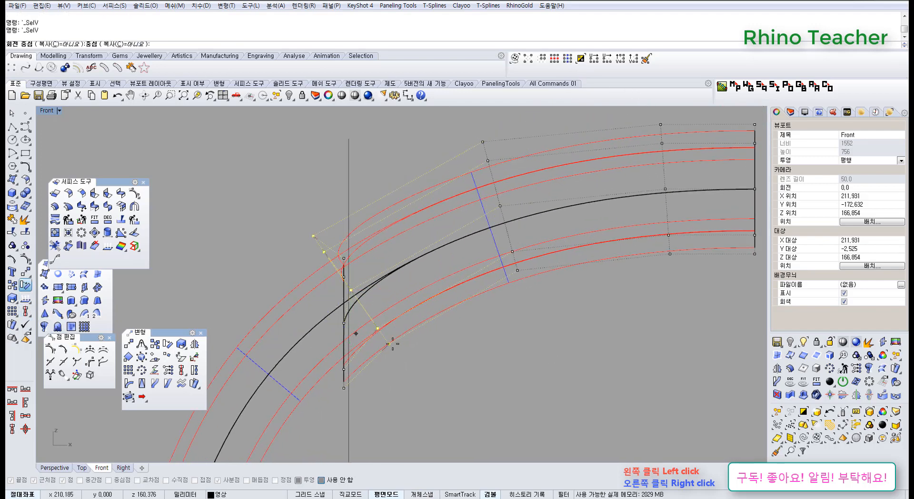
click(389, 344)
click(313, 236)
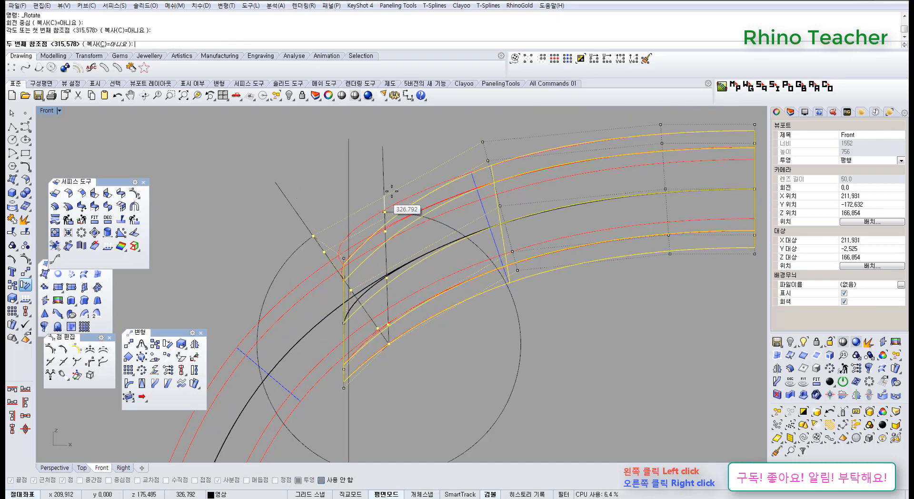
click(400, 189)
Step: Try stretching the second control point row vertically with Scale 1D, using the end row's lowest and highest points as references
right_drag(366, 344, 401, 261)
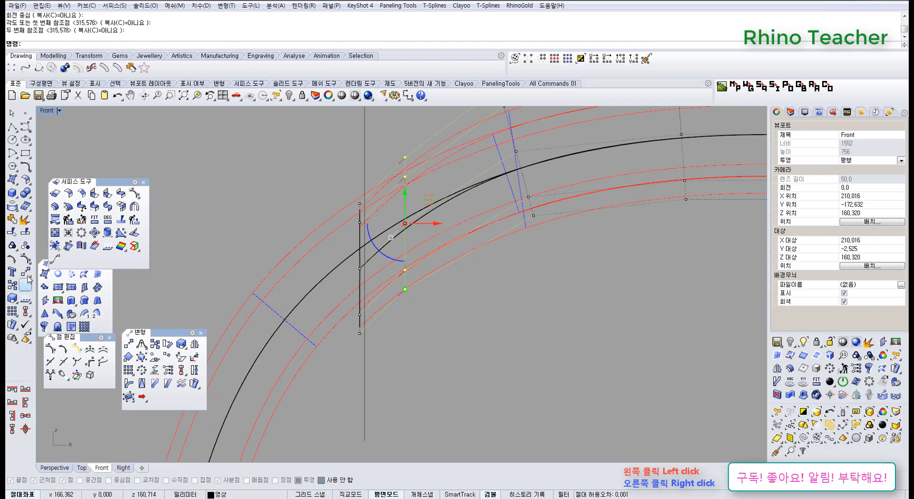
drag(47, 295, 145, 265)
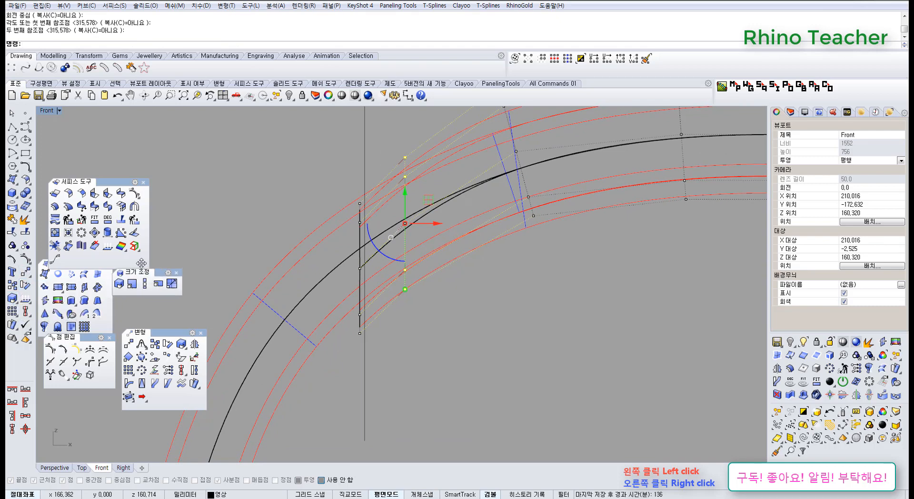
click(151, 276)
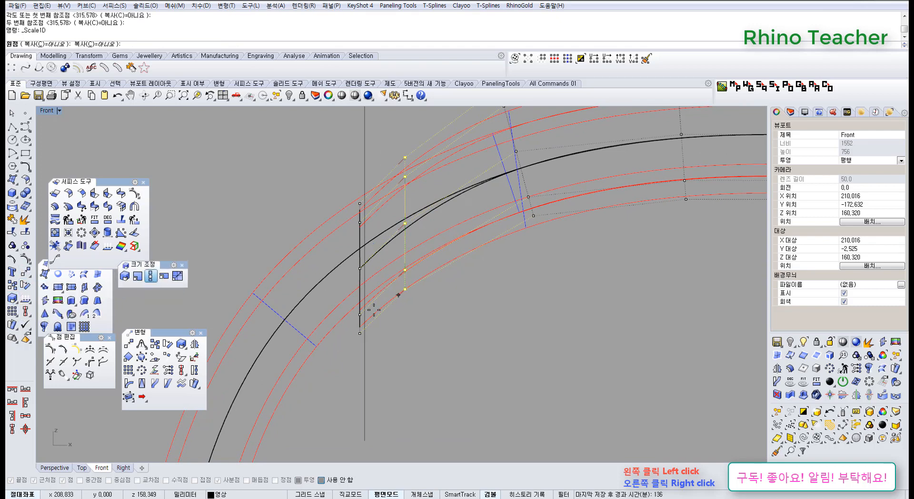
click(359, 334)
click(360, 204)
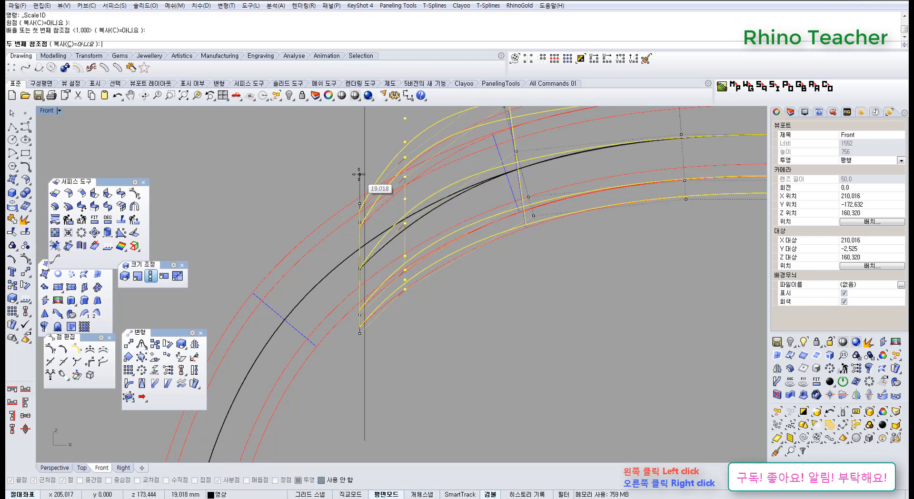
click(360, 174)
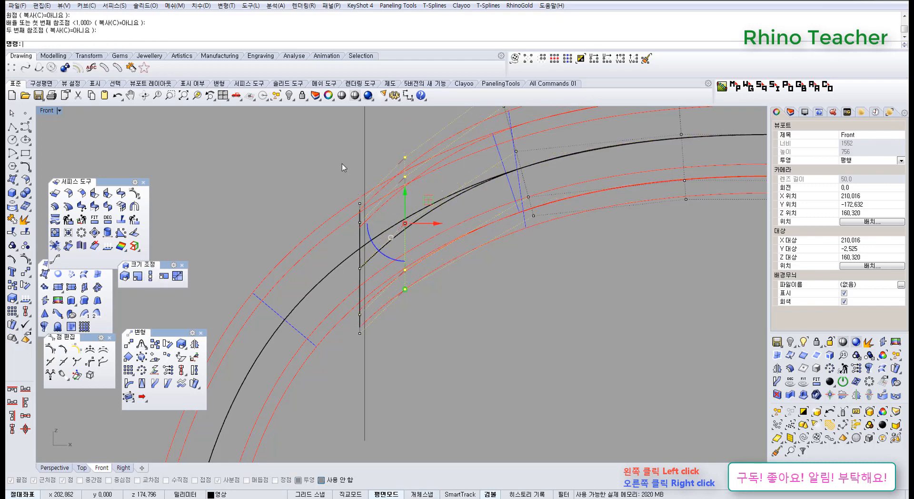
Step: Stretch the end row of control points upward from its lowest point with Scale 1D to about 21 mm
drag(334, 171, 367, 345)
right_click(378, 328)
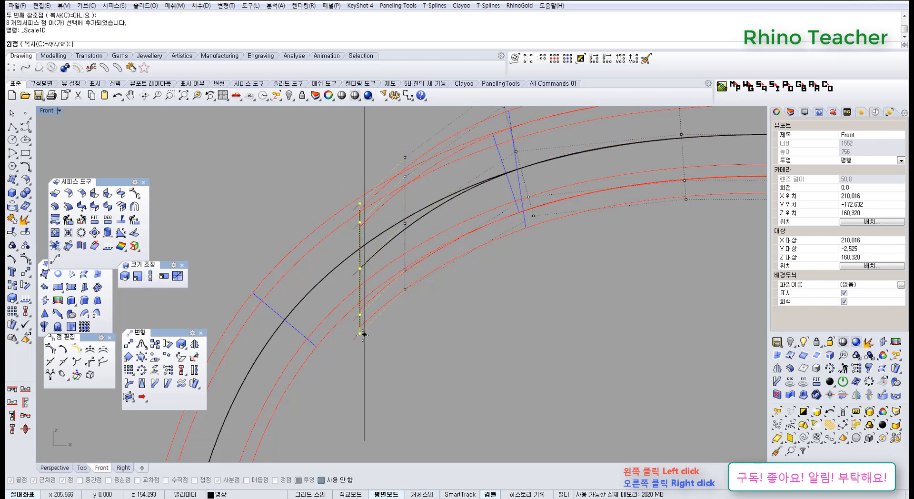
click(361, 334)
click(361, 204)
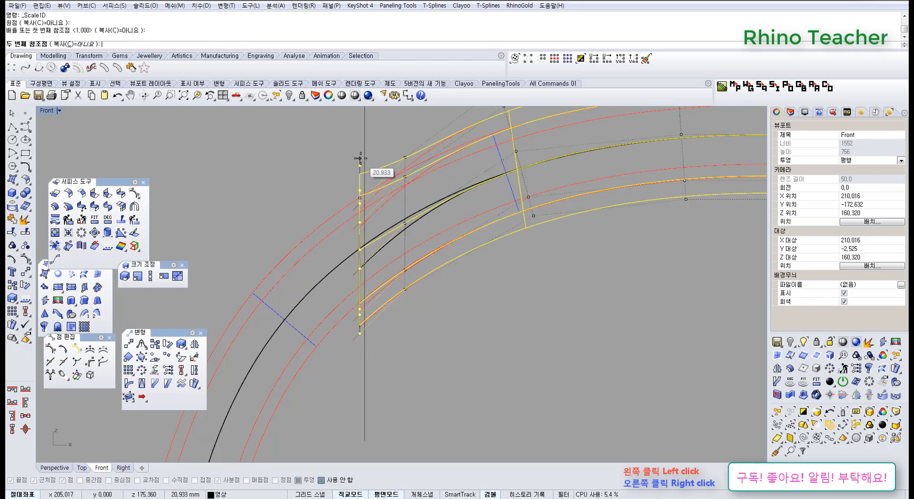
click(360, 160)
Step: Stretch the second row of control points slightly upward from its lowest point with Scale 1D
drag(396, 131, 417, 291)
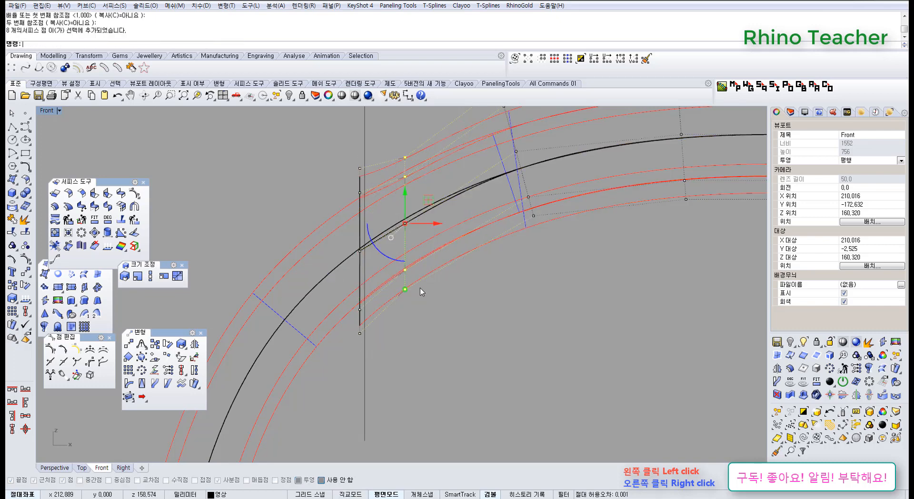
right_click(412, 288)
click(406, 286)
click(405, 157)
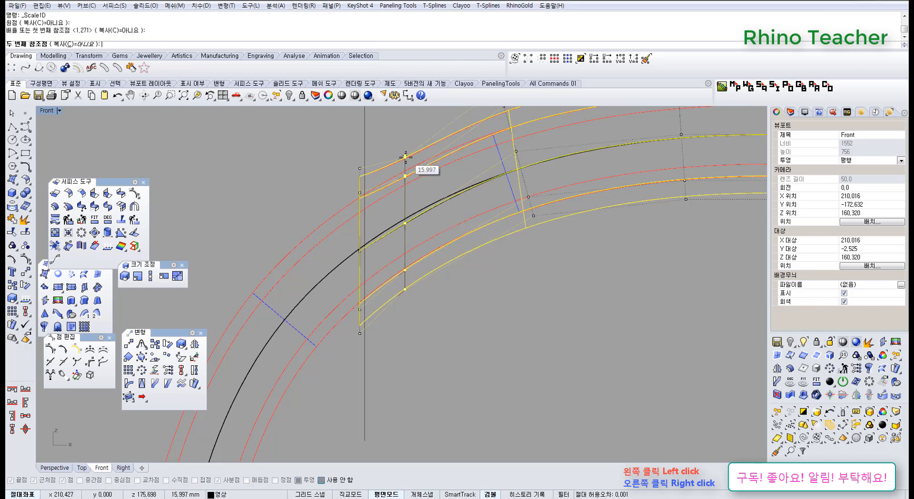
right_drag(407, 156, 410, 221)
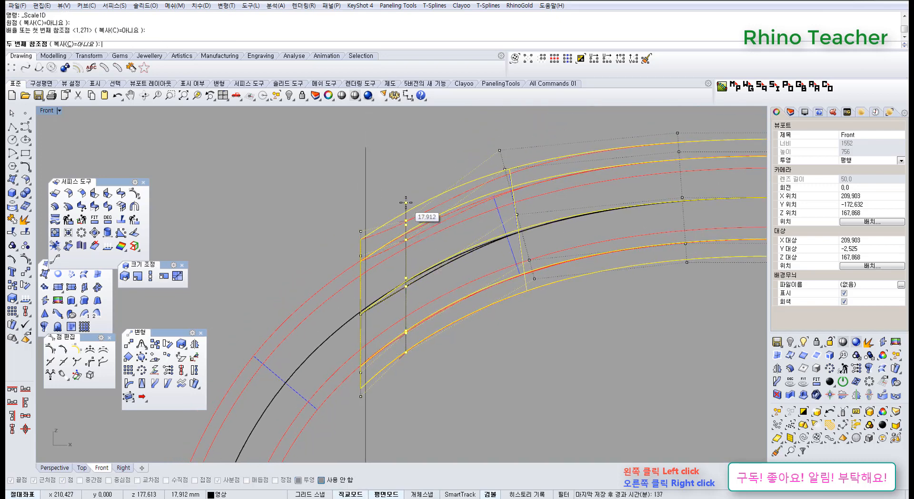
click(406, 208)
Step: Examine the reshaped vertical end of the grip surface shaded in Perspective, zoomed in on the grip
key(ctrl+F4)
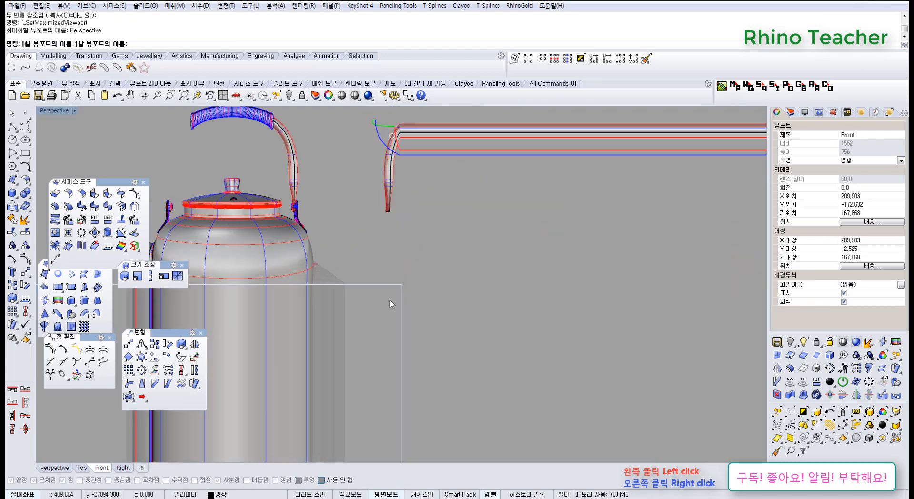
scroll(454, 242, down, 2)
shift+right_drag(599, 180, 536, 222)
scroll(536, 222, up, 5)
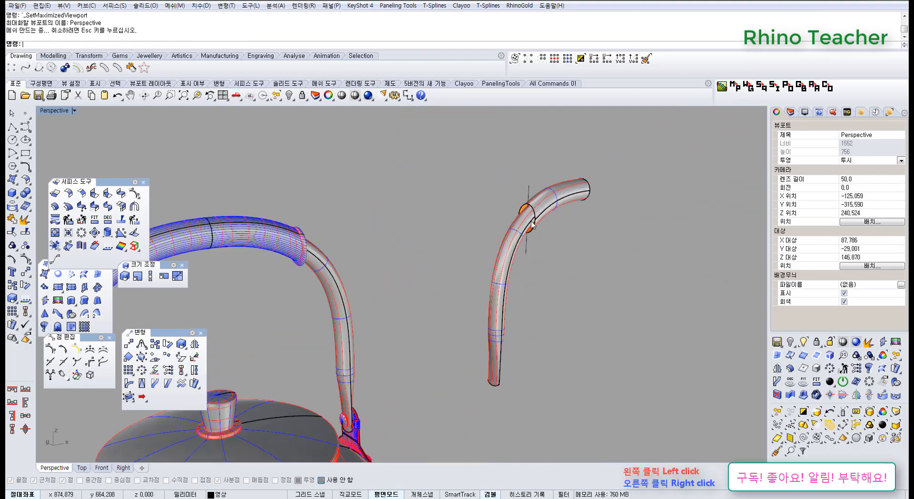
click(537, 220)
key(F4)
key(Escape)
right_drag(513, 256, 352, 282)
click(352, 281)
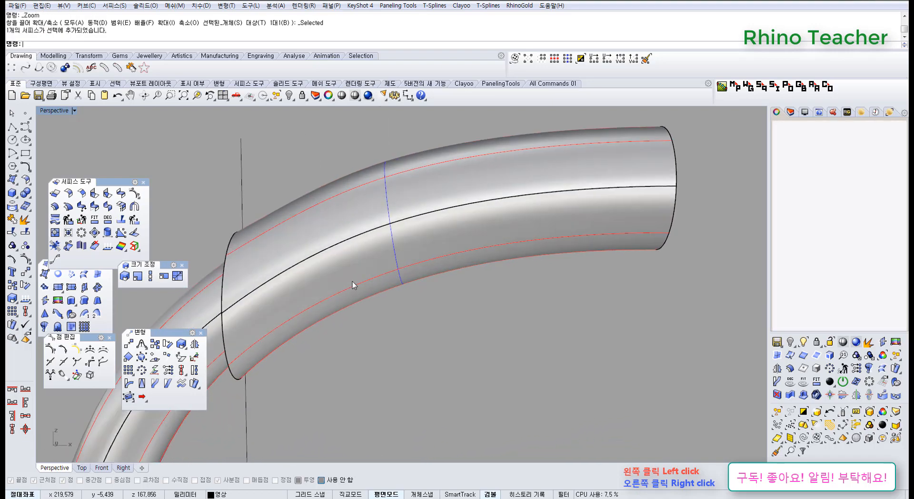
Step: Turn on the grip's control points in the Front view, try moving the second row slightly upward, and undo the move
key(ctrl+F2)
scroll(333, 301, up, 6)
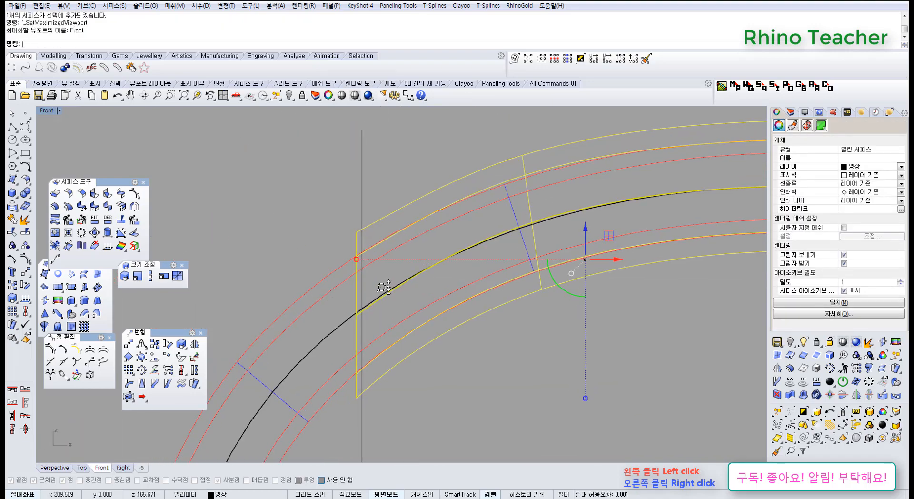
scroll(390, 286, down, 2)
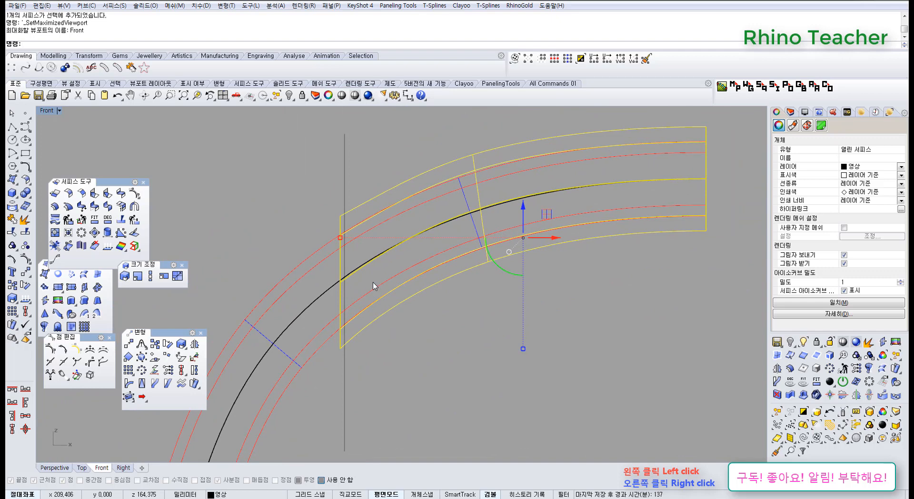
key(F10)
right_drag(374, 286, 391, 270)
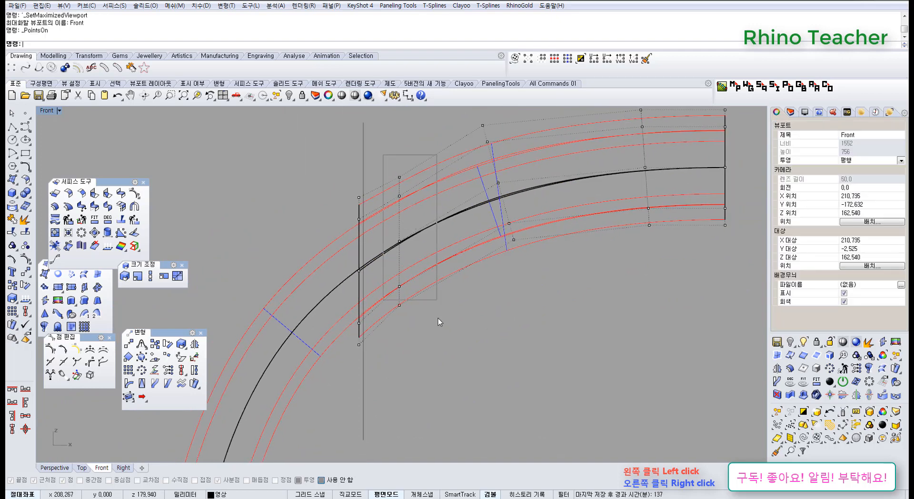
drag(438, 318, 438, 320)
right_drag(422, 288, 416, 324)
scroll(406, 272, up, 2)
drag(392, 258, 392, 251)
key(ctrl+z)
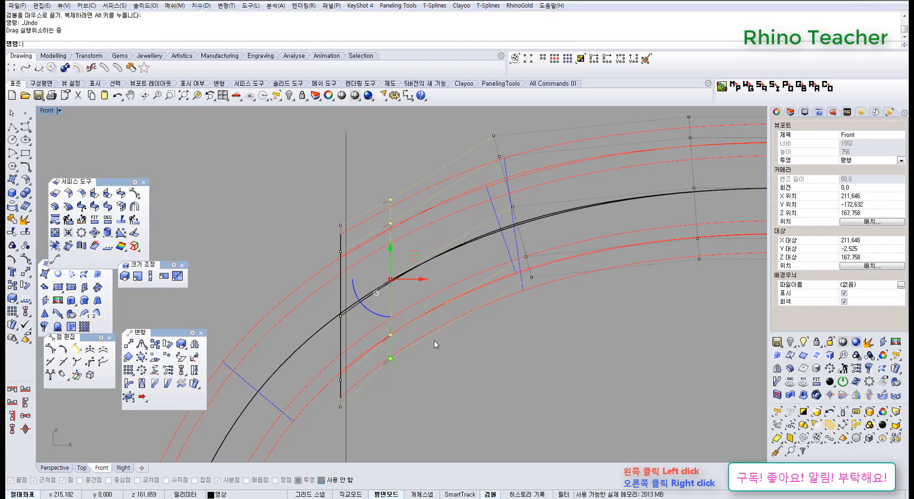
Step: Undo the scaling and rotation of the control points back to the slanted cut end and turn the points off
right_drag(431, 342, 394, 327)
key(ctrl+z)
key(ctrl+z)
scroll(405, 306, down, 4)
key(Escape)
key(Escape)
scroll(393, 307, up, 4)
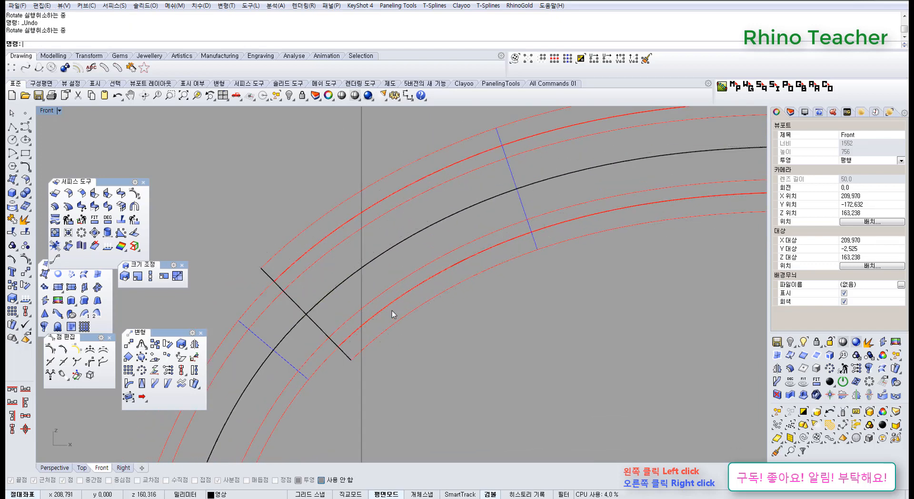
Step: Split the grip surface with the vertical line and delete the lower piece beyond the line
click(402, 318)
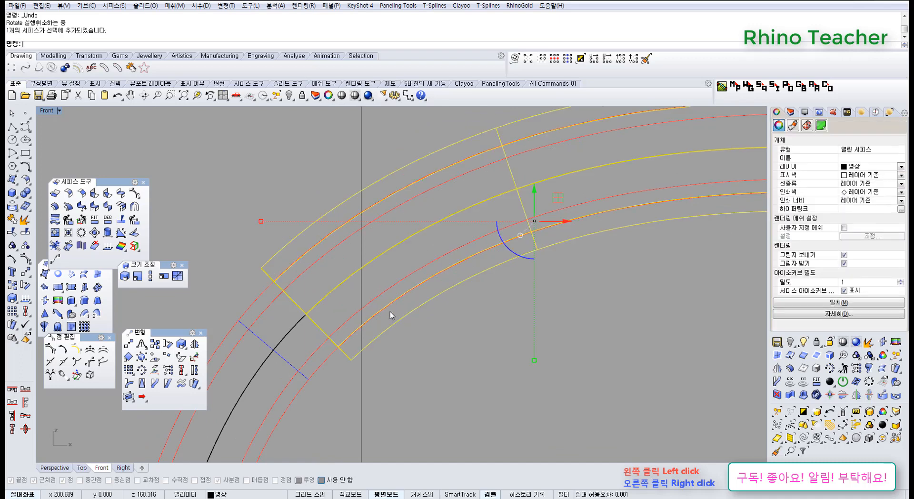
right_drag(384, 314, 388, 316)
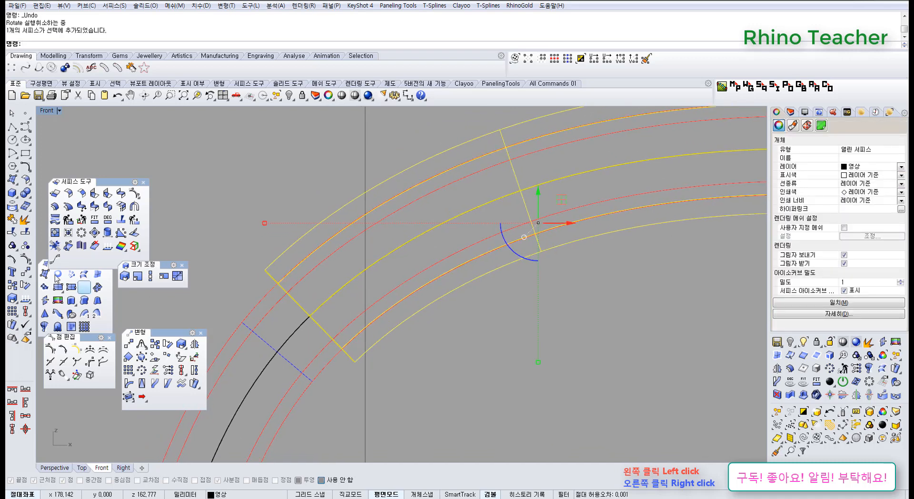
click(26, 235)
drag(376, 175, 324, 145)
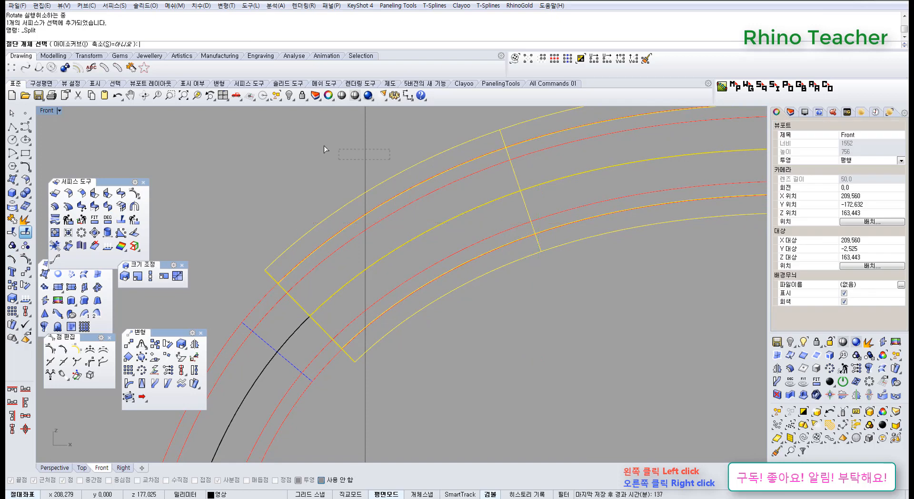
right_click(340, 155)
ctrl+click(459, 144)
scroll(435, 184, down, 2)
right_drag(433, 187, 275, 273)
key(Delete)
Step: Delete the vertical line that was used to cut the grip surface
drag(270, 226, 218, 250)
key(Delete)
right_drag(315, 240, 280, 259)
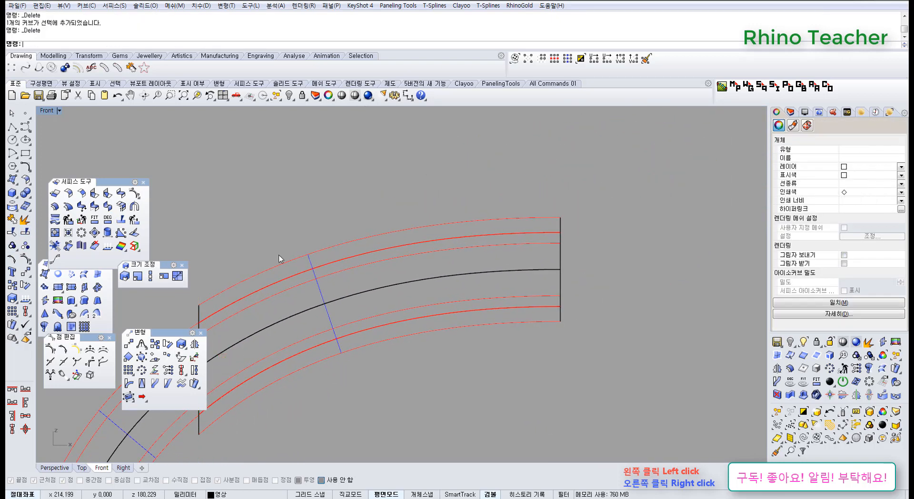
Step: Extract the wireframe curves of the trimmed grip surface in Perspective
key(ctrl+F4)
right_drag(338, 231, 421, 256)
click(421, 255)
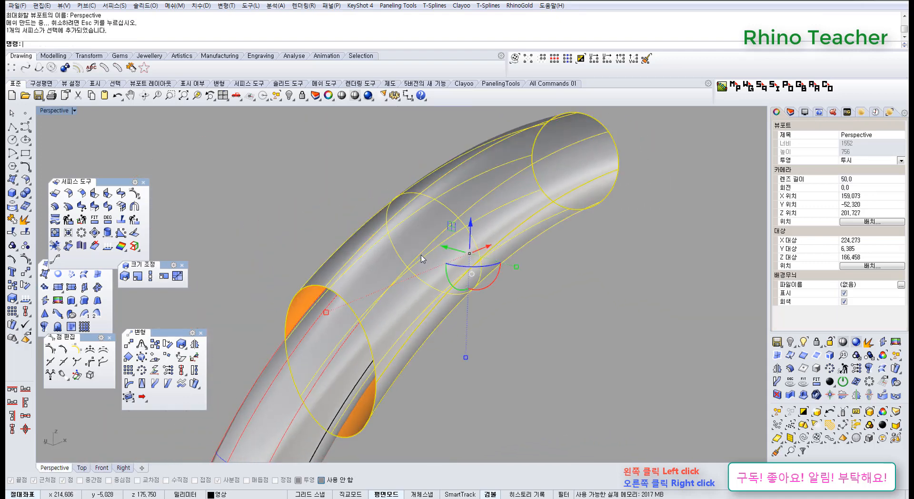
click(13, 206)
click(105, 211)
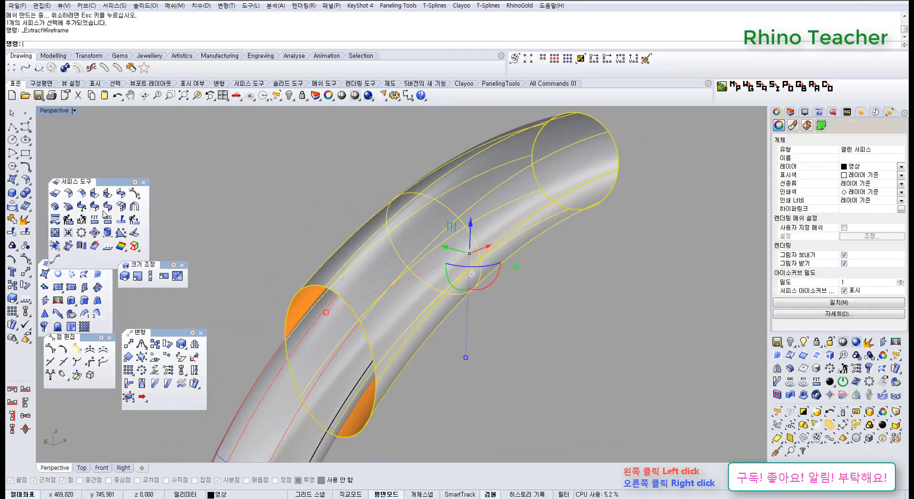
Step: Delete the grip surface and the extracted middle ring, keeping the other wireframe curves
click(326, 200)
click(381, 251)
right_drag(382, 251, 378, 237)
key(Delete)
click(397, 203)
key(Delete)
Step: Examine the extracted end rings and lengthwise curves around the handle by selecting them individually, and clear the selection
right_drag(398, 204, 447, 239)
scroll(376, 264, up, 7)
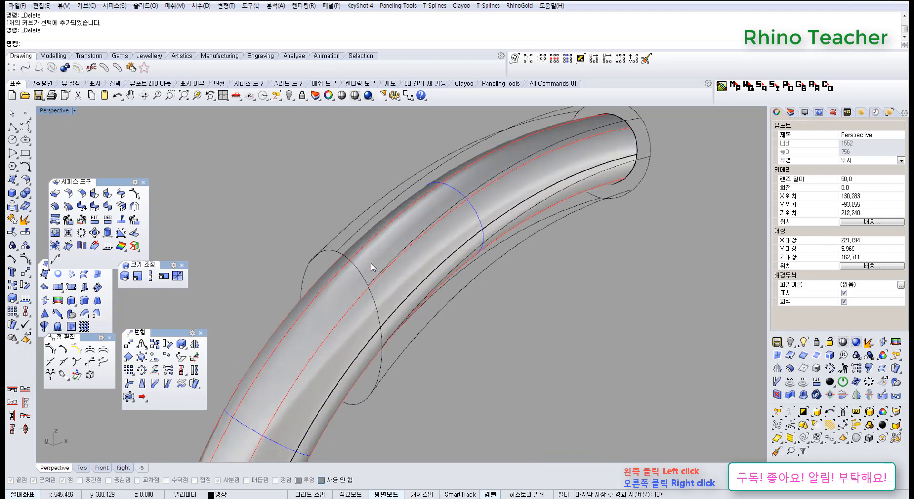
click(321, 247)
scroll(357, 244, down, 3)
shift+click(593, 171)
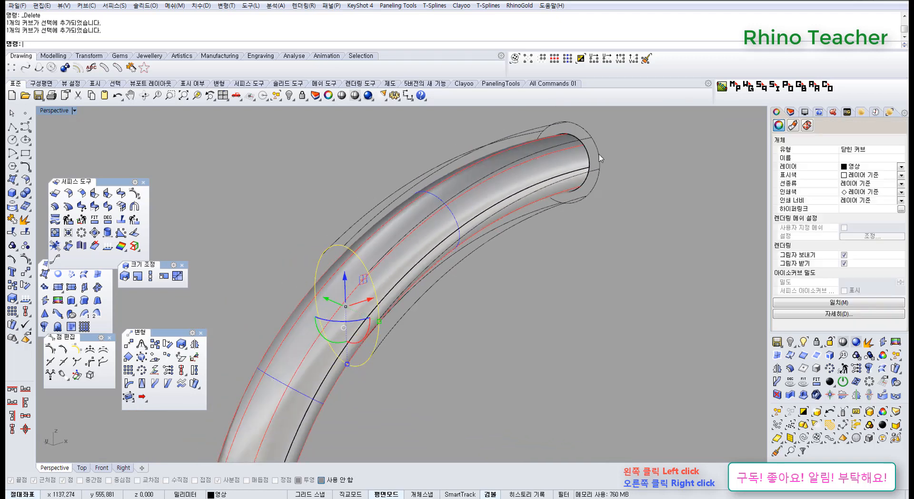
click(596, 171)
right_drag(470, 194, 517, 193)
shift+click(396, 239)
right_drag(395, 239, 376, 217)
click(352, 341)
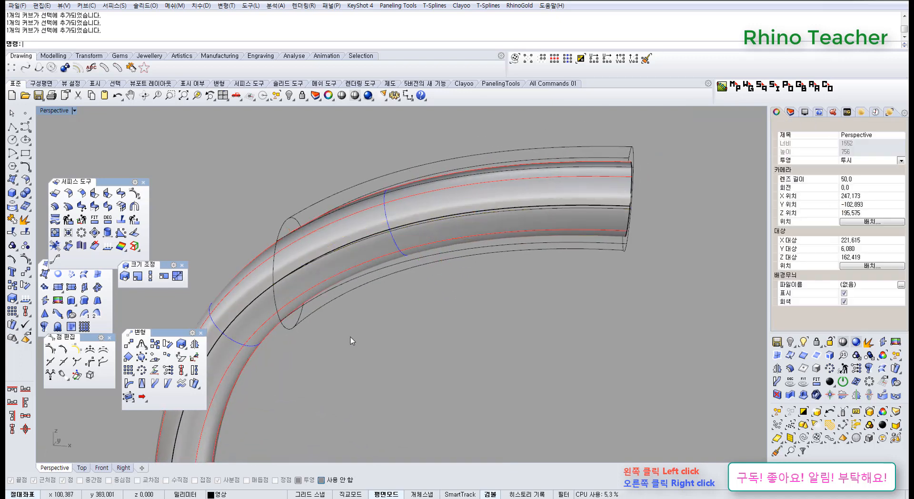
Step: Lock the handle tube and select all lengthwise wireframe curves of the grip
right_drag(312, 292, 287, 313)
click(284, 312)
key(ctrl+l)
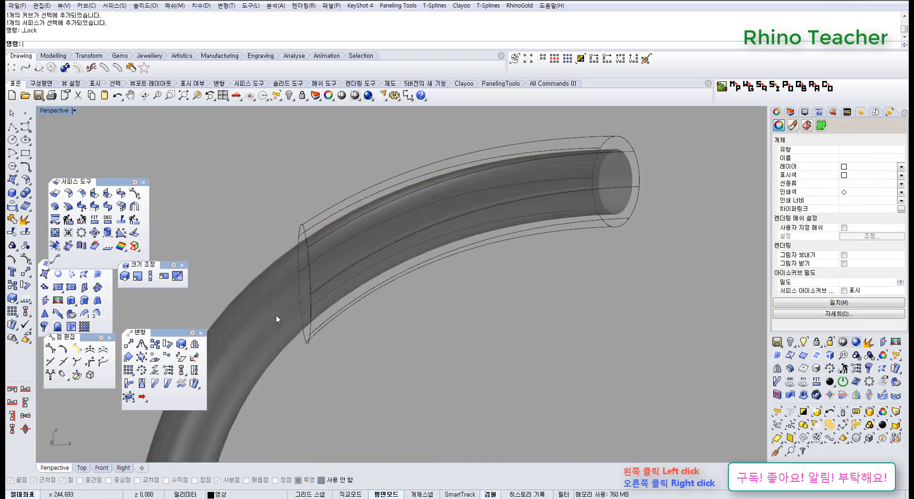
drag(389, 153, 389, 155)
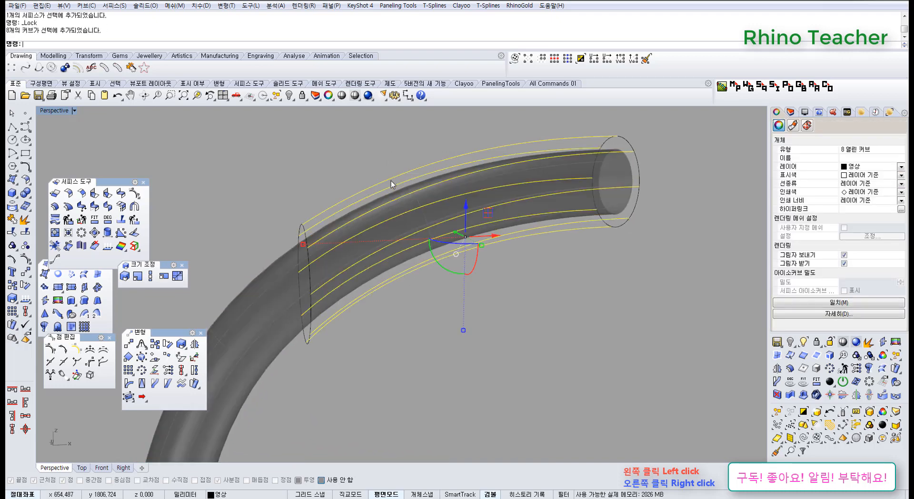
Step: Examine the control points of the lengthwise grip curves and of the end rings around the handle
key(F10)
right_drag(447, 248, 534, 267)
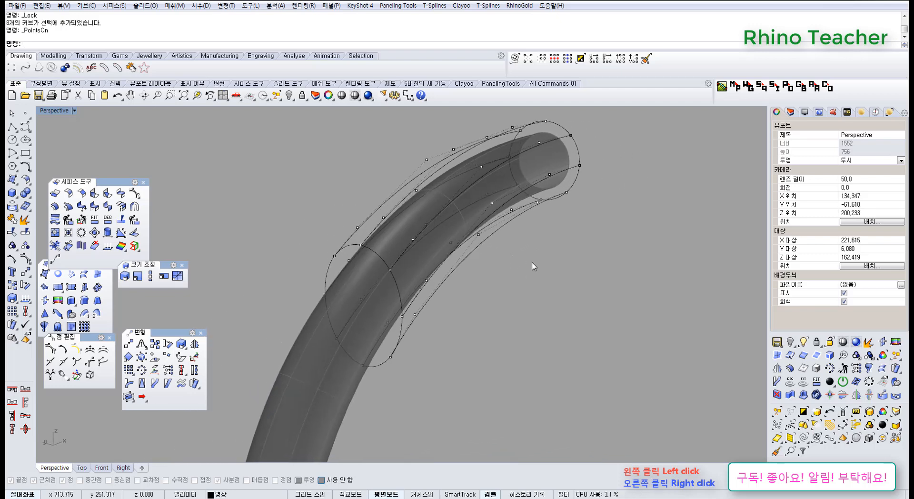
click(388, 263)
key(F10)
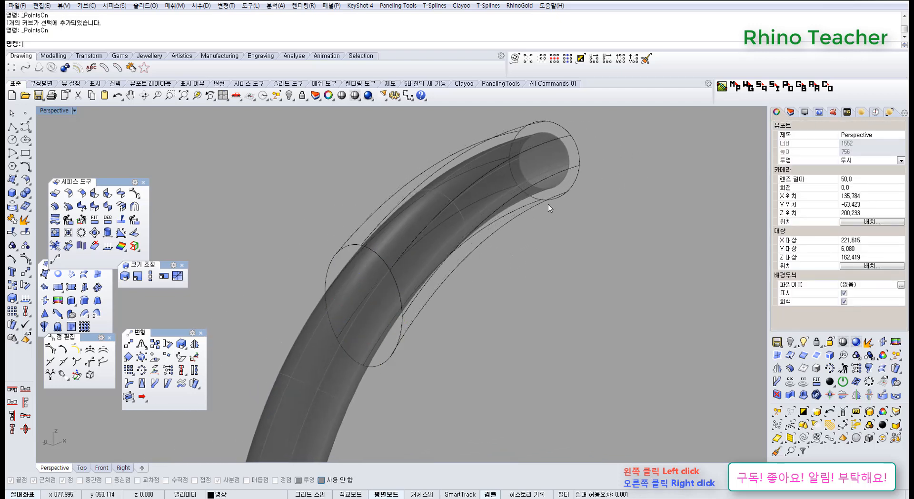
right_drag(548, 205, 604, 187)
click(642, 152)
key(F10)
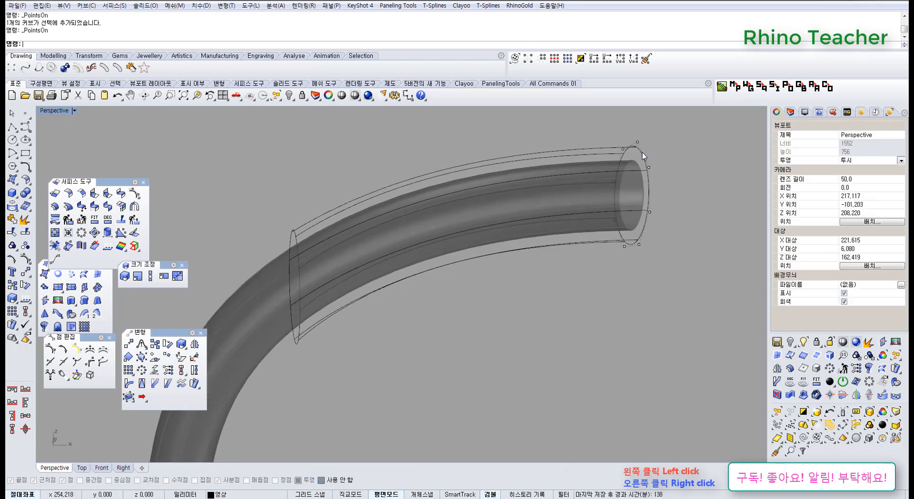
right_drag(442, 261, 347, 250)
click(346, 250)
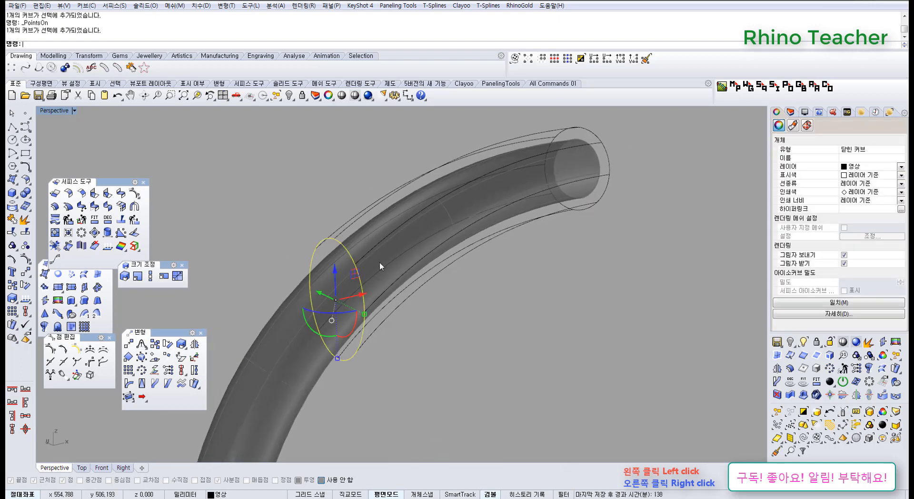
right_drag(408, 258, 356, 316)
Step: Build a network surface from the two end rings and eight lengthwise curves, with history recording on and position matching at both ends
click(293, 176)
scroll(447, 198, down, 4)
right_drag(447, 198, 376, 223)
drag(535, 371, 537, 373)
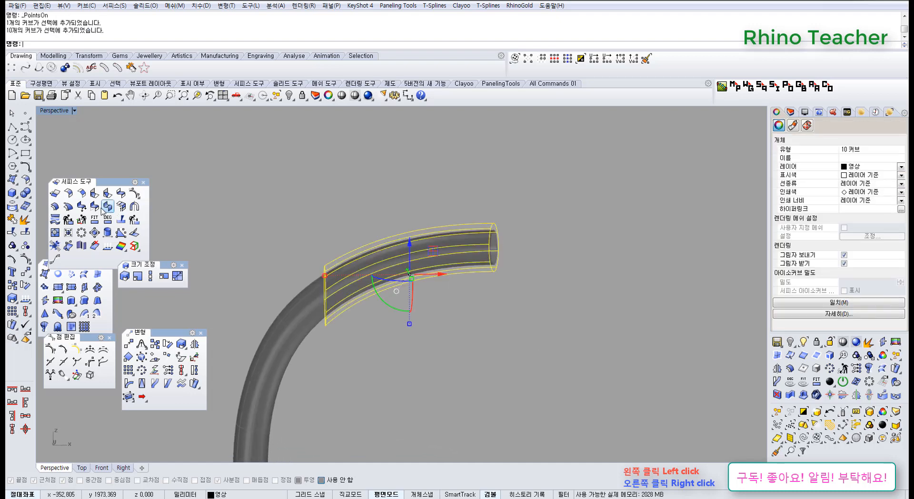
click(14, 180)
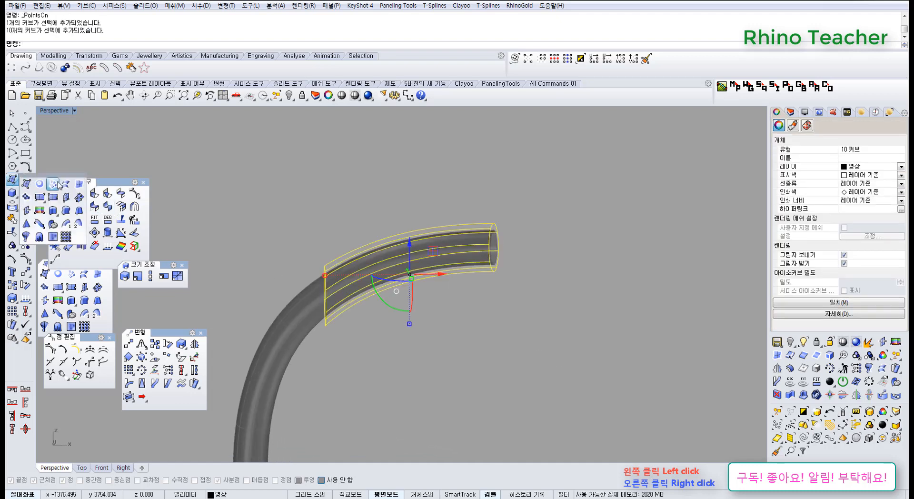
click(65, 187)
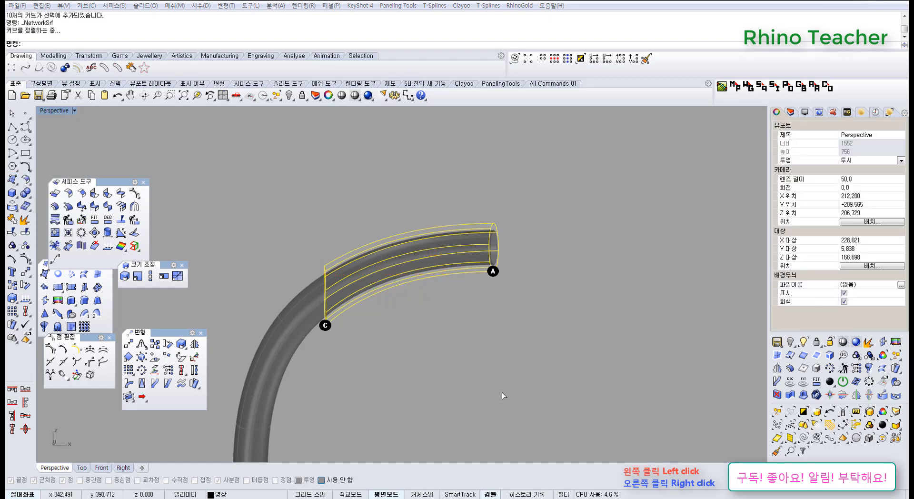
click(529, 494)
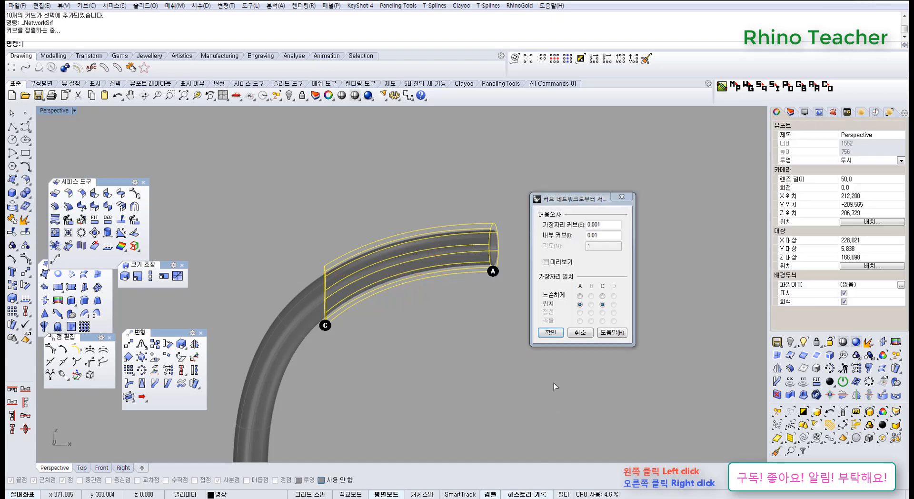
click(550, 332)
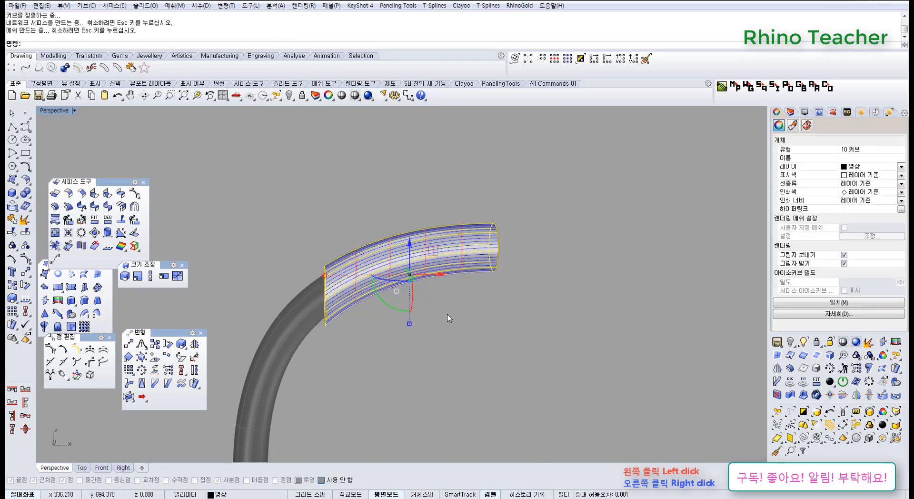
Step: Show the control points of the network's input curves and raise one middle point on top of the grip slightly
key(F10)
scroll(387, 225, up, 3)
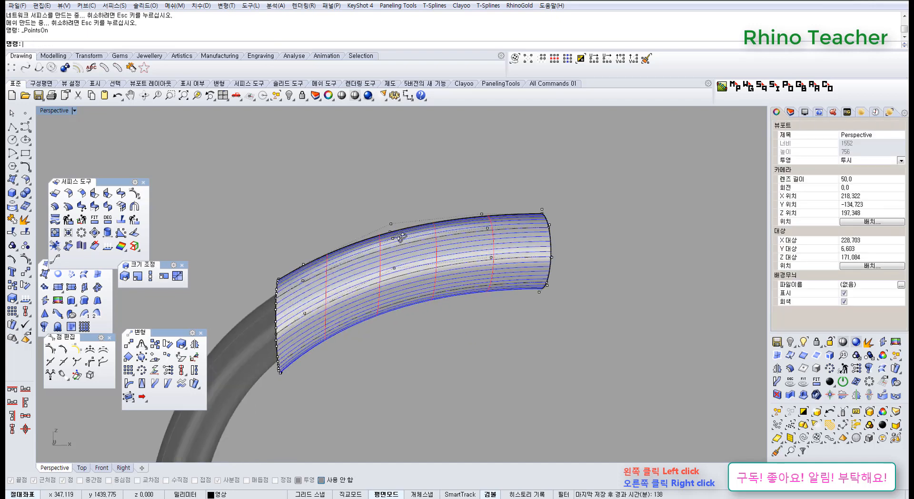
click(385, 220)
shift+right_drag(393, 219, 392, 264)
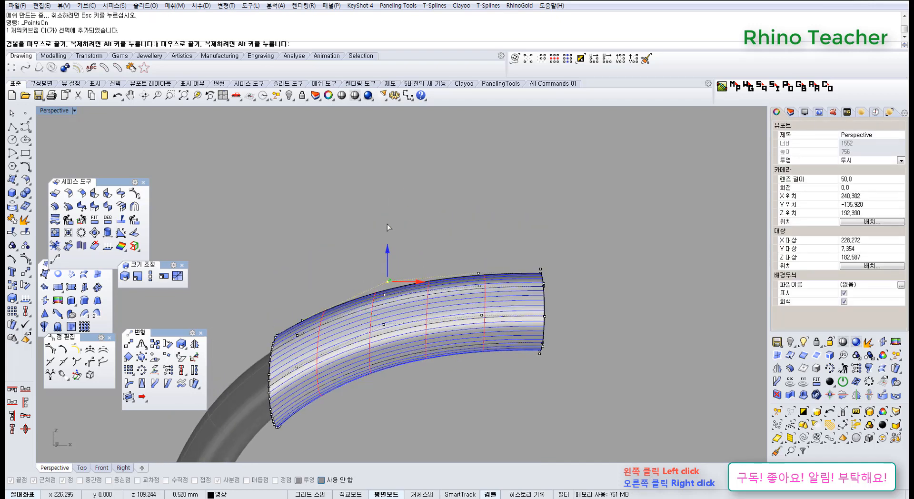
drag(387, 224, 388, 220)
Step: Select the opposite side control points at the grip's middle and scale them outward to bulge the grip sideways
right_drag(348, 268, 386, 333)
click(386, 332)
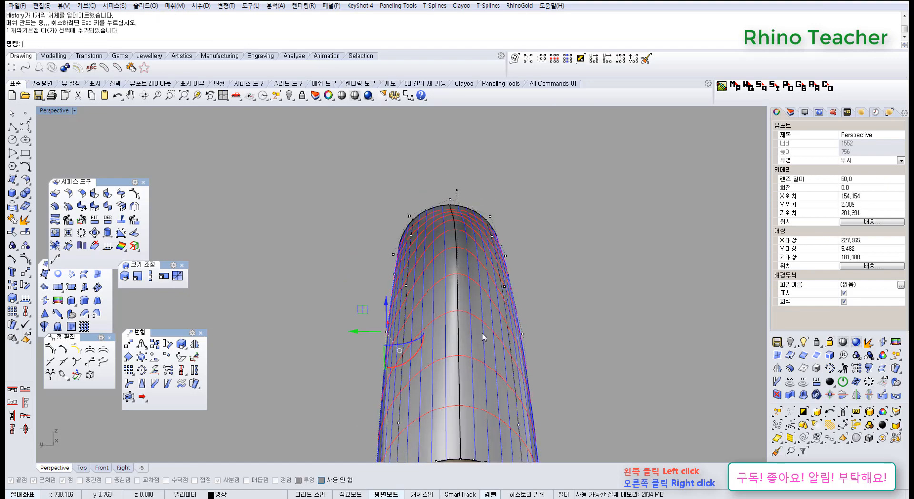
shift+click(523, 333)
drag(523, 334, 575, 337)
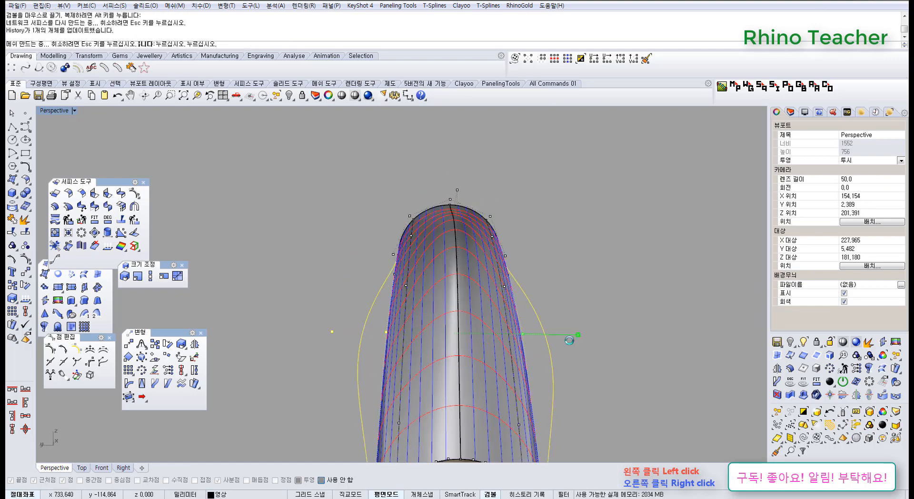
right_drag(532, 345, 398, 336)
scroll(433, 304, down, 8)
Step: Undo the point edits, the network surface, the handle lock and the earlier deletions to bring back the grip surface and middle ring
key(ctrl+z)
key(ctrl+z)
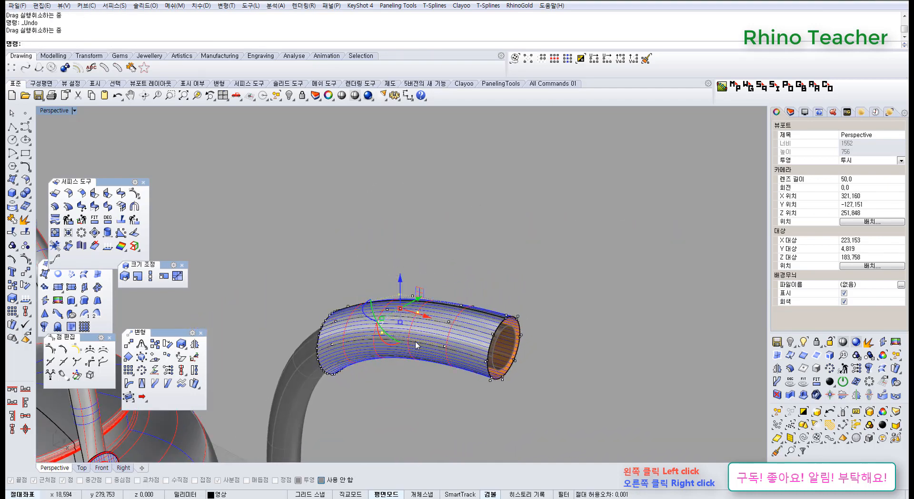
key(ctrl+z)
key(ctrl+z)
key(ctrl+z)
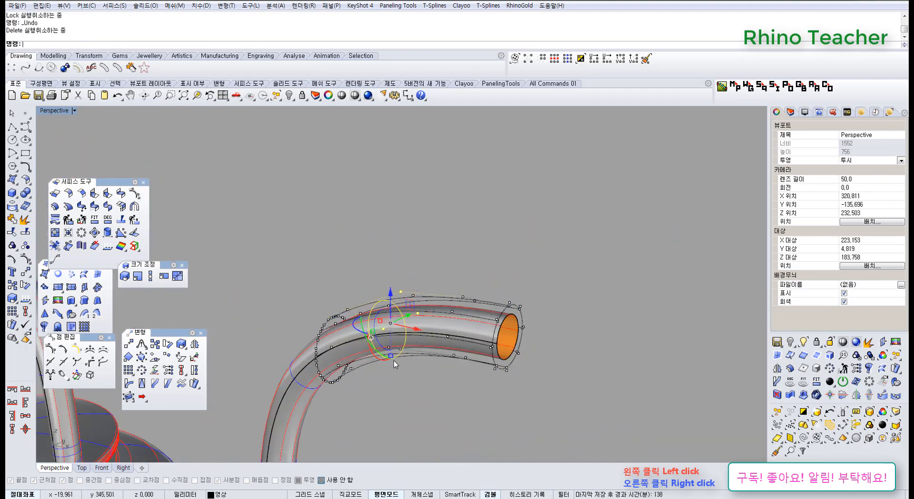
key(ctrl+z)
scroll(429, 346, up, 5)
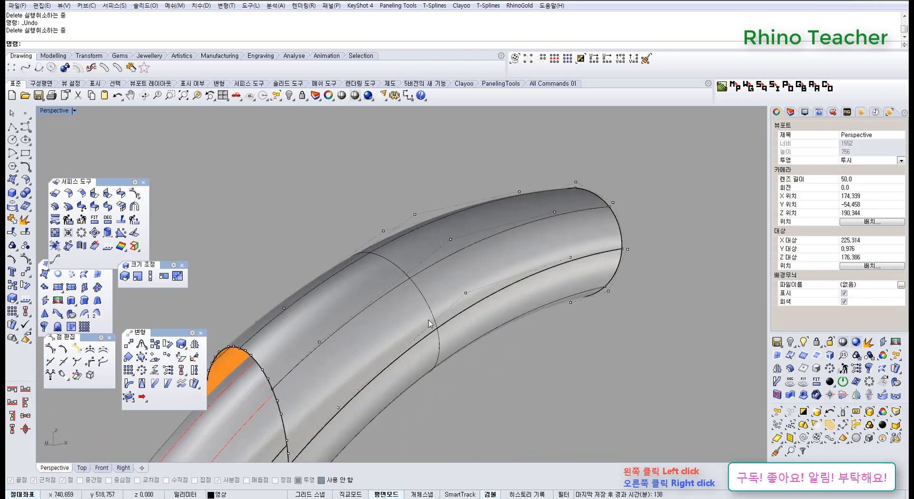
right_drag(434, 313, 425, 313)
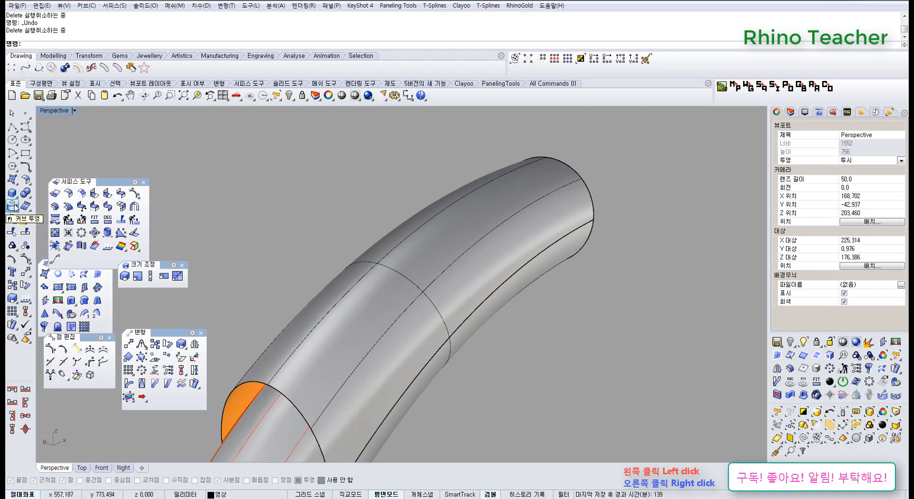
click(17, 210)
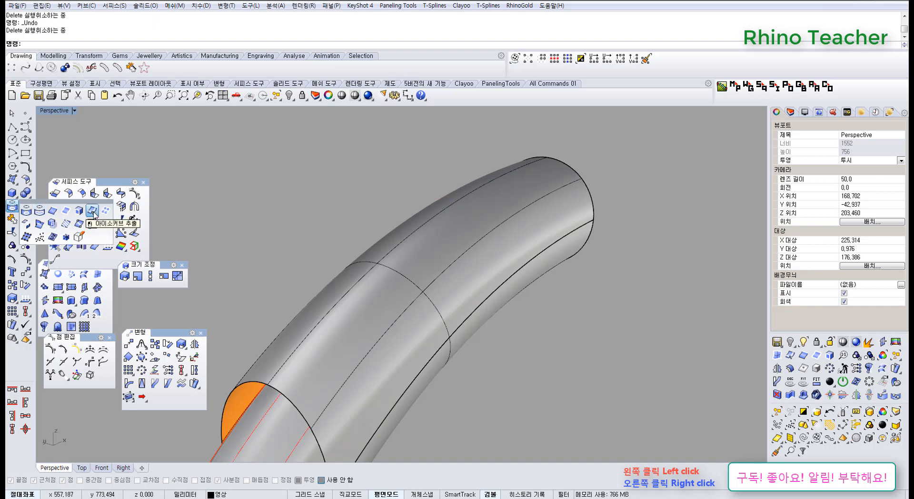
click(93, 212)
click(449, 235)
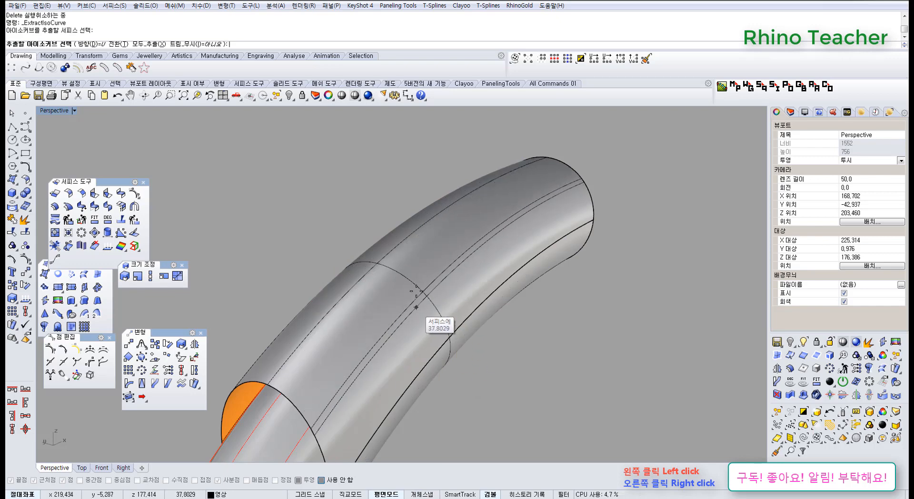
scroll(407, 276, up, 3)
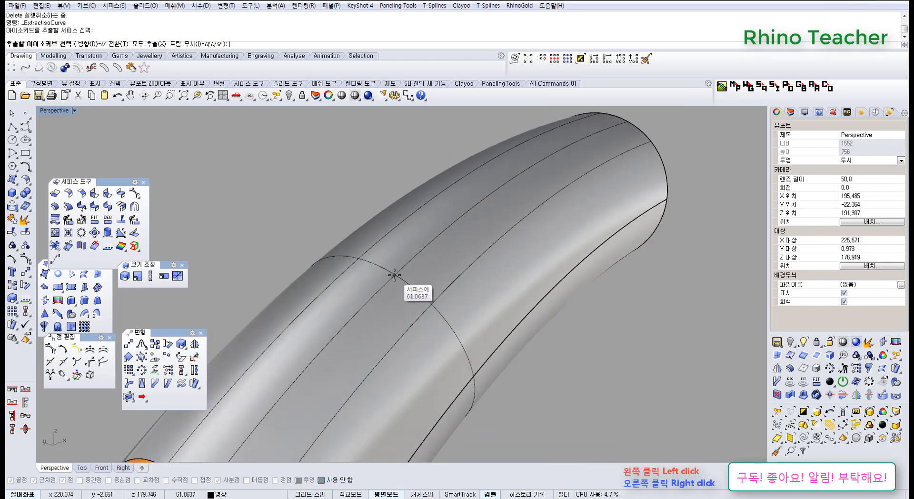
scroll(419, 295, down, 2)
scroll(418, 329, down, 2)
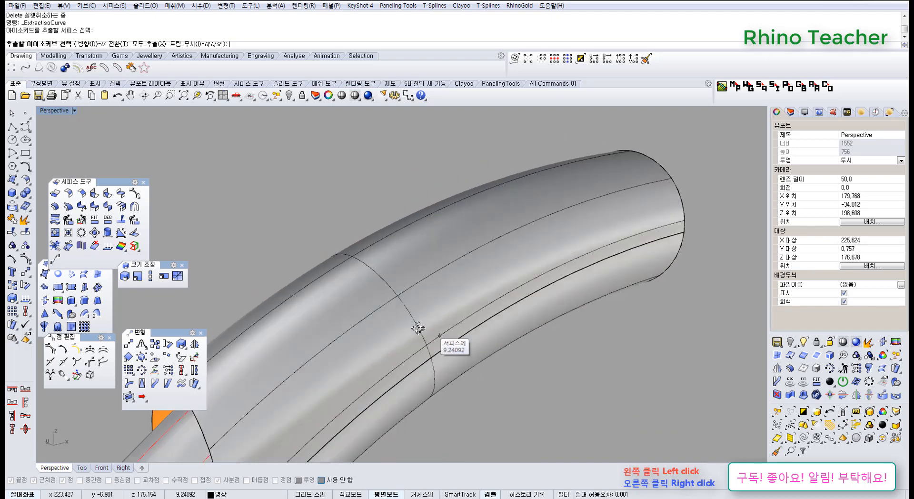
right_drag(418, 328, 384, 309)
key(Escape)
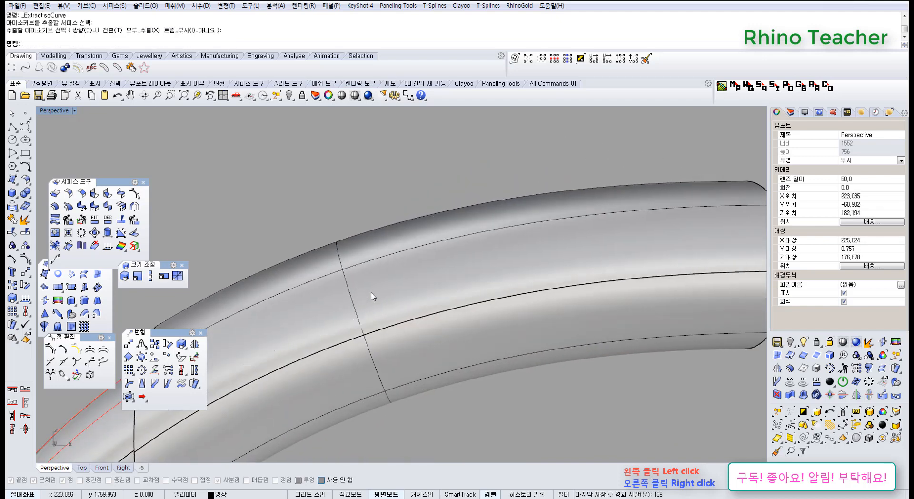
Step: Pick out the extracted middle ring, then lock the outer grip surface and the handle tube inside it
click(352, 298)
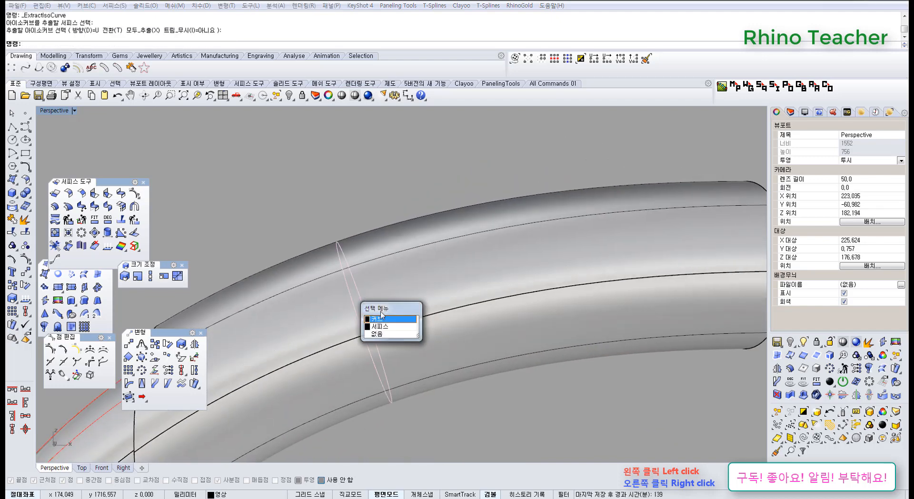
click(383, 318)
right_drag(357, 298, 390, 320)
right_drag(464, 304, 399, 317)
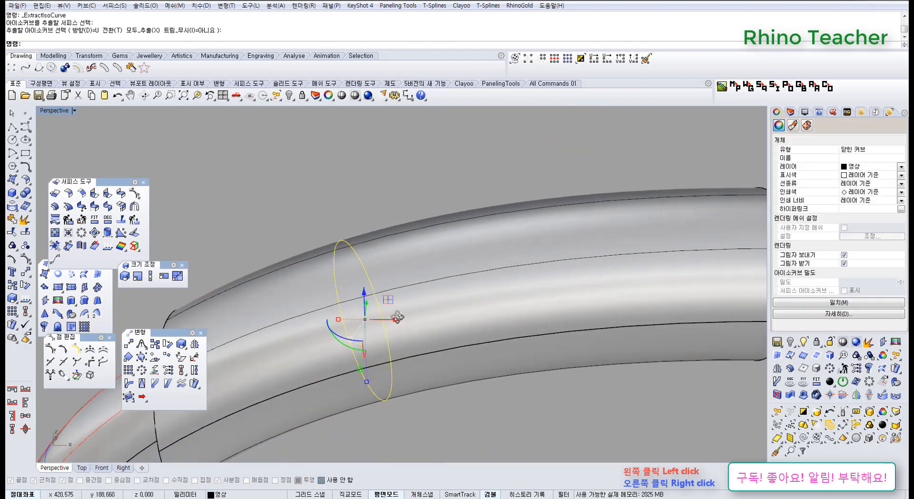
click(469, 304)
key(ctrl+l)
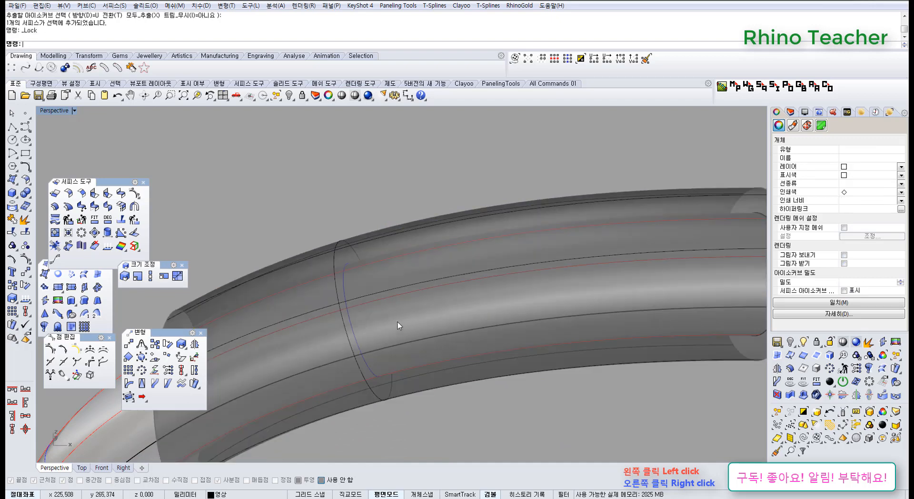
click(398, 322)
key(ctrl+l)
Step: Split the middle ring using the lengthwise wireframe curves crossing it, and check one of the resulting segments
right_drag(374, 307, 351, 286)
click(351, 286)
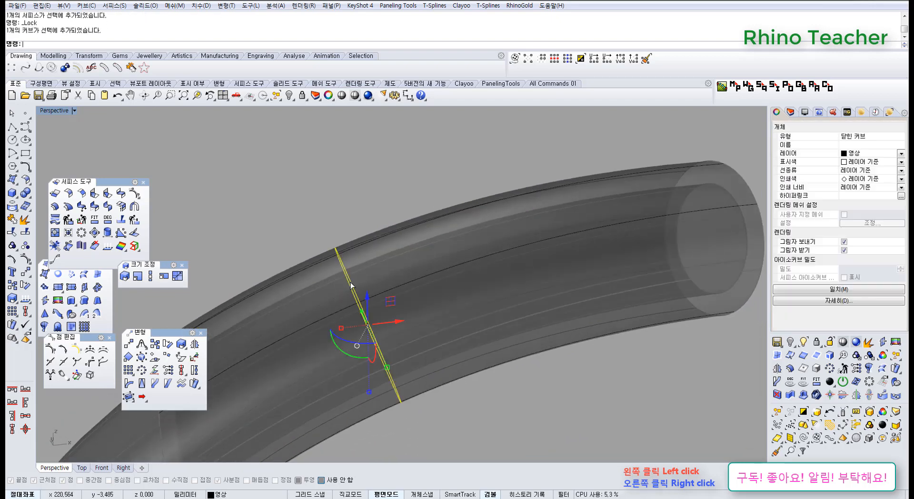
click(27, 233)
drag(518, 404, 398, 184)
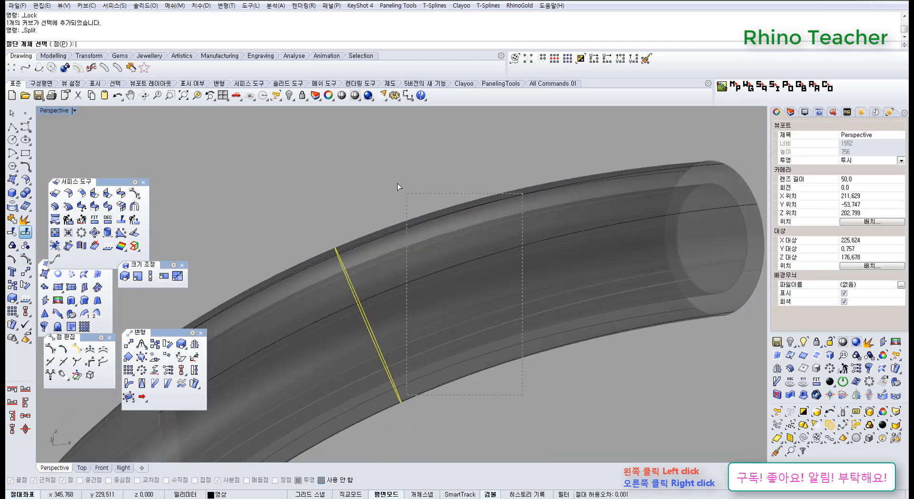
right_drag(390, 283, 476, 304)
right_click(403, 274)
key(Escape)
click(370, 261)
scroll(395, 253, up, 3)
key(Escape)
Step: Unlock only the outer grip surface
middle_click(476, 303)
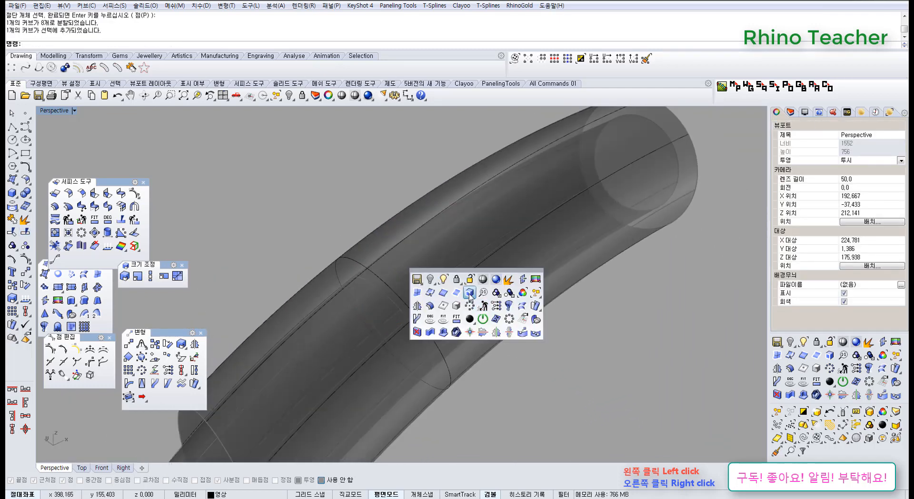
click(469, 281)
click(431, 253)
right_click(431, 253)
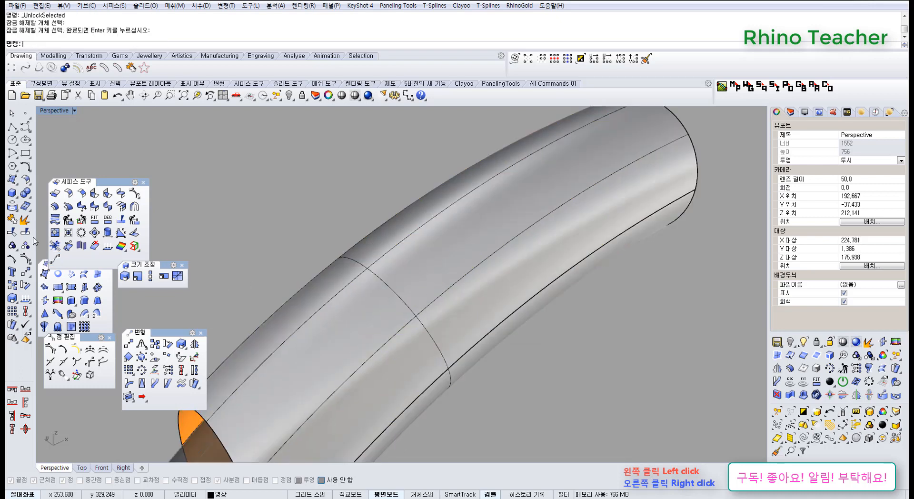
Step: Enable midpoint snapping and extract two lengthwise isocurves from the grip surface through the midpoints of adjacent ring segments
click(12, 206)
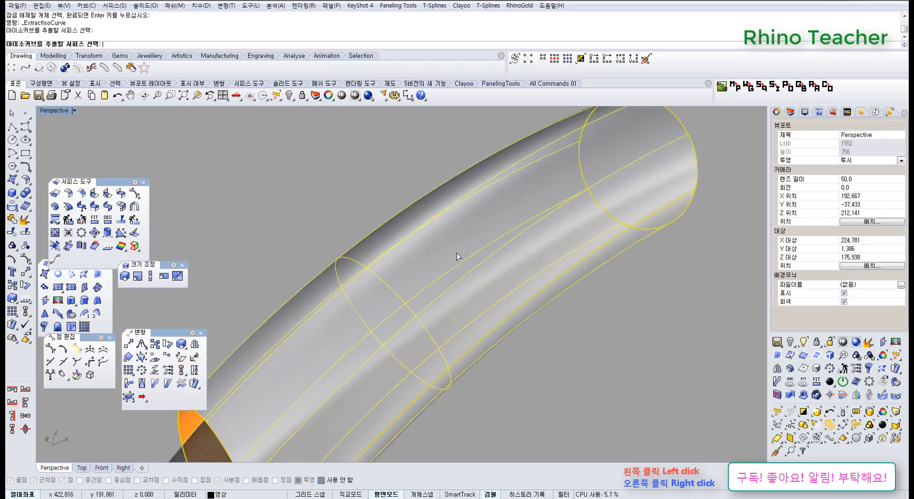
click(321, 479)
click(80, 480)
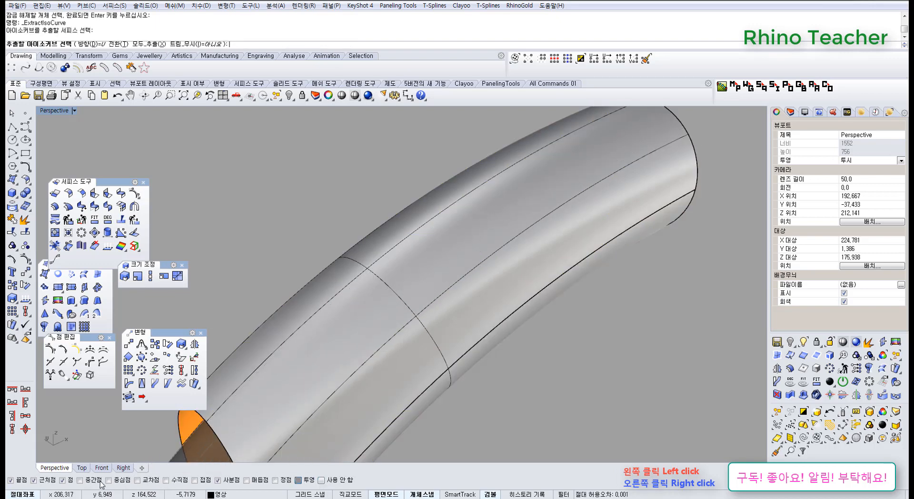
click(409, 312)
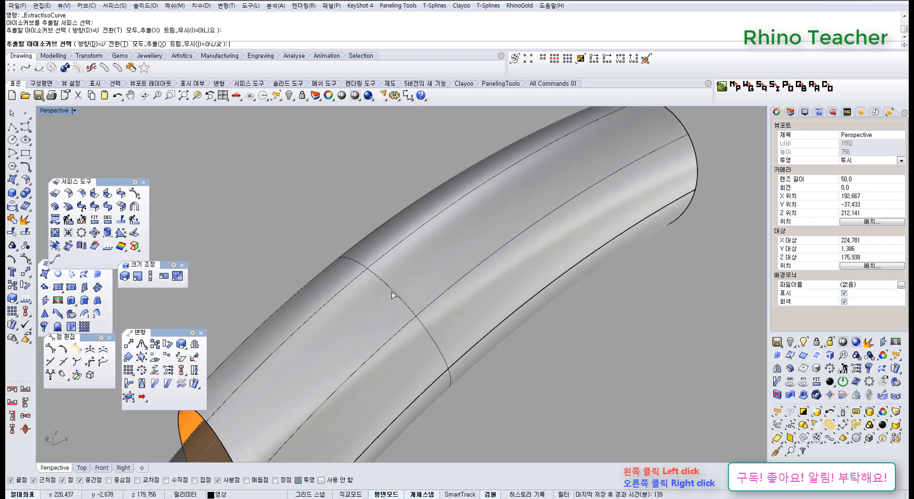
click(437, 341)
right_click(467, 327)
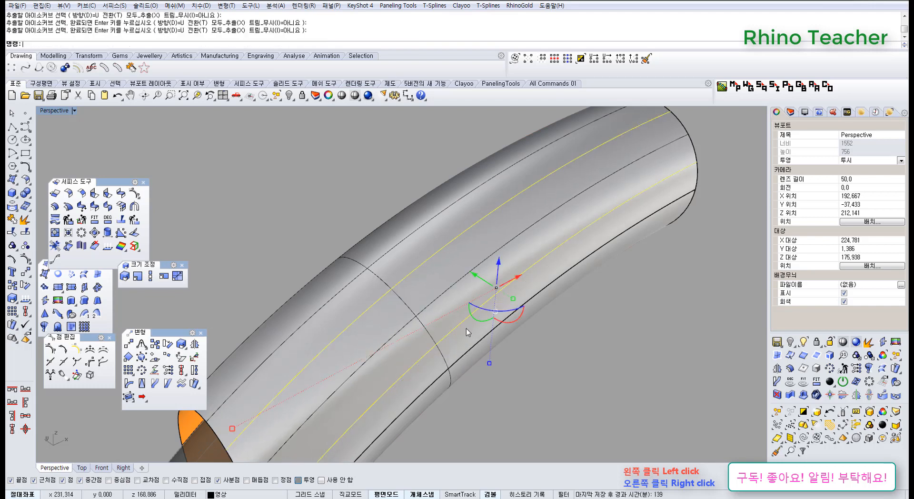
right_drag(467, 328, 428, 331)
scroll(428, 331, down, 3)
Step: Undo the isocurve extraction and the unlocking of the grip surface
key(ctrl+z)
key(ctrl+z)
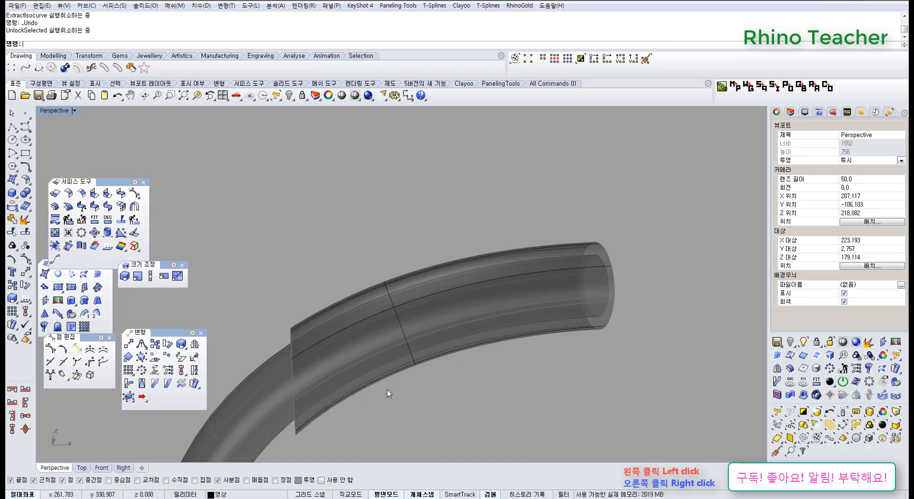
shift+right_drag(354, 379, 371, 333)
scroll(371, 333, up, 4)
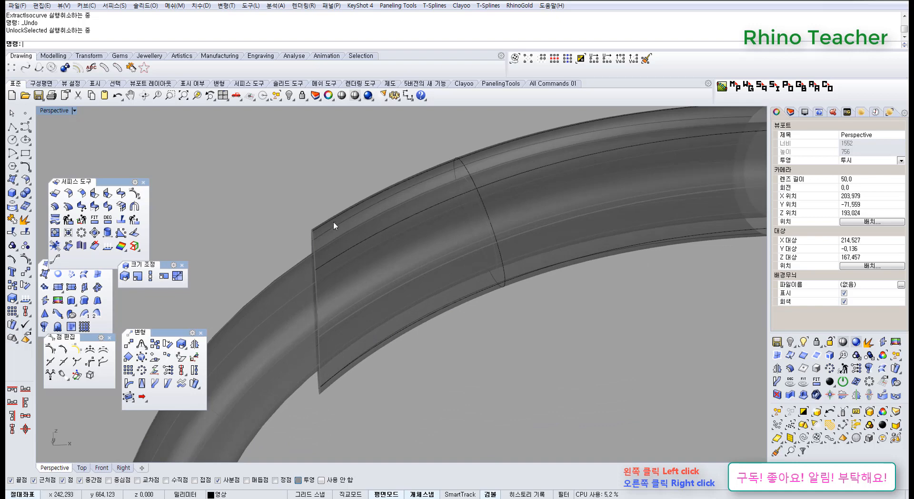
Step: Unlock only the outer grip surface and delete it, keeping the wireframe curves around the handle
scroll(342, 271, down, 4)
shift+right_drag(367, 296, 259, 340)
right_drag(413, 269, 438, 264)
scroll(416, 262, up, 4)
middle_click(416, 262)
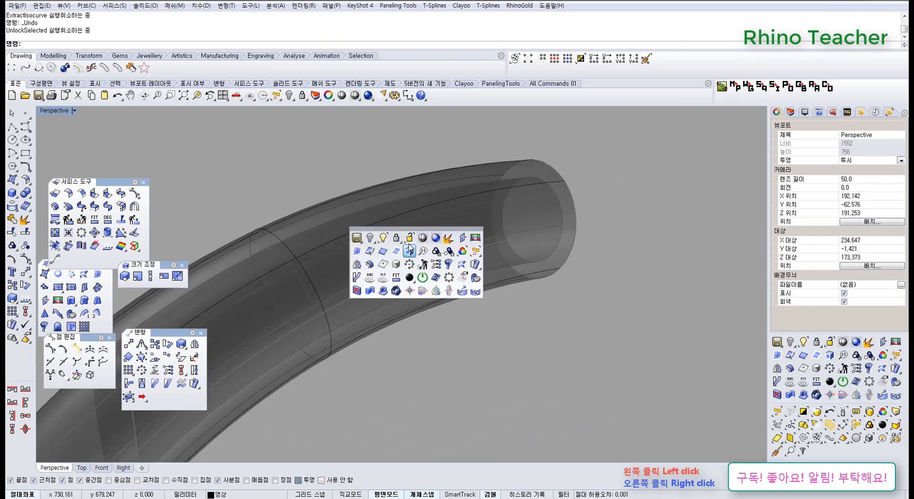
click(410, 239)
click(414, 247)
key(Return)
click(414, 248)
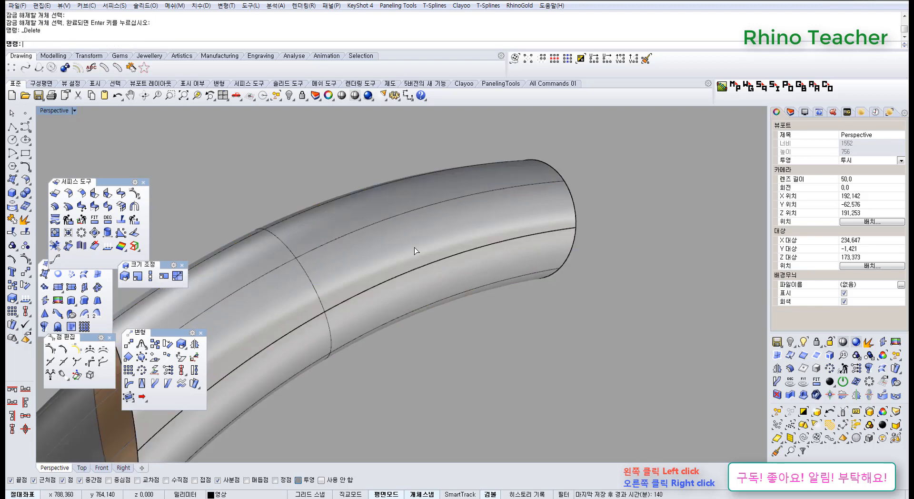
key(Delete)
Step: Delete the split segments of the wireframe's middle ring
right_drag(351, 236, 380, 243)
scroll(358, 245, down, 2)
drag(366, 205, 435, 331)
key(Delete)
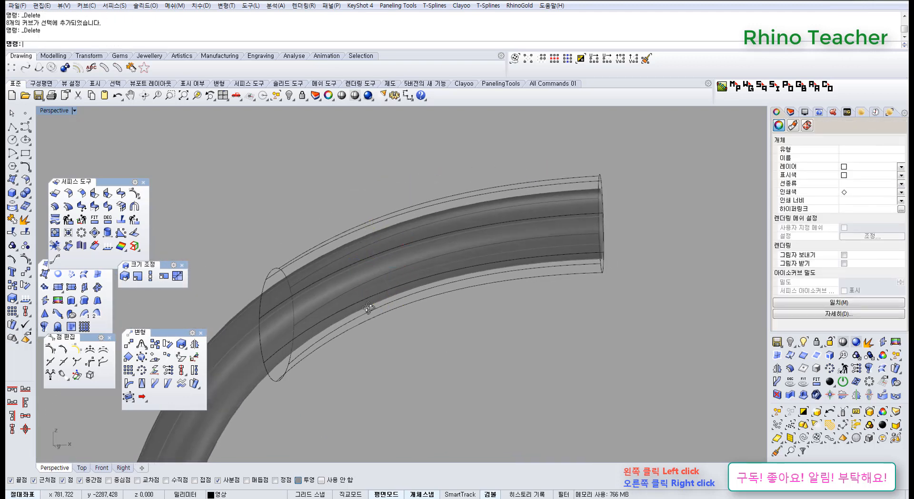
Step: Float the curve tools palette and try starting the cross-section profile command without any curves selected
right_drag(435, 331, 388, 307)
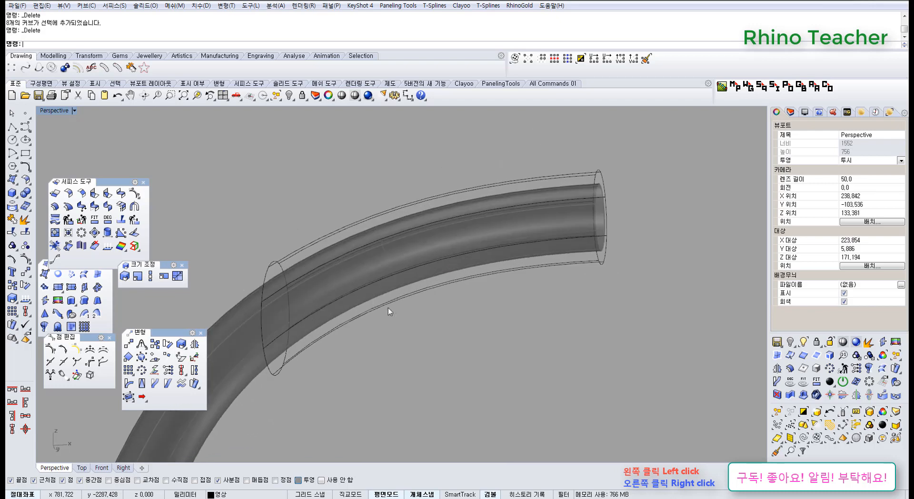
click(25, 166)
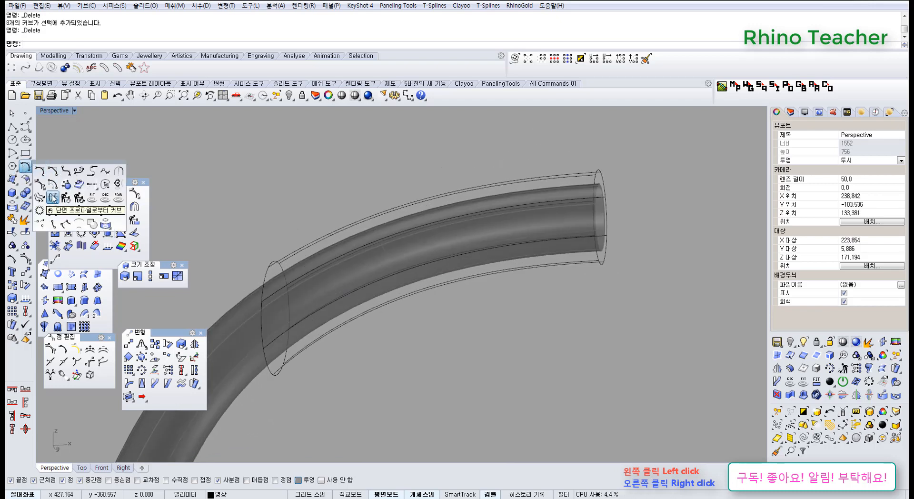
drag(74, 163, 188, 137)
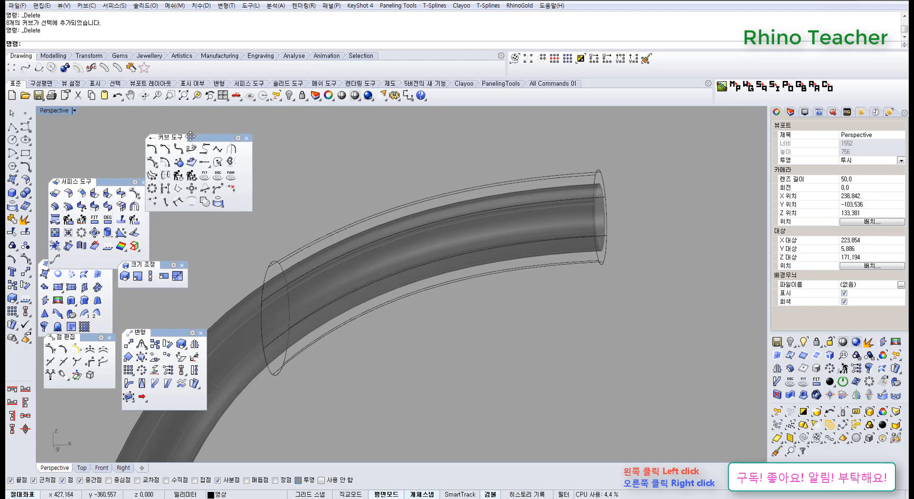
click(178, 176)
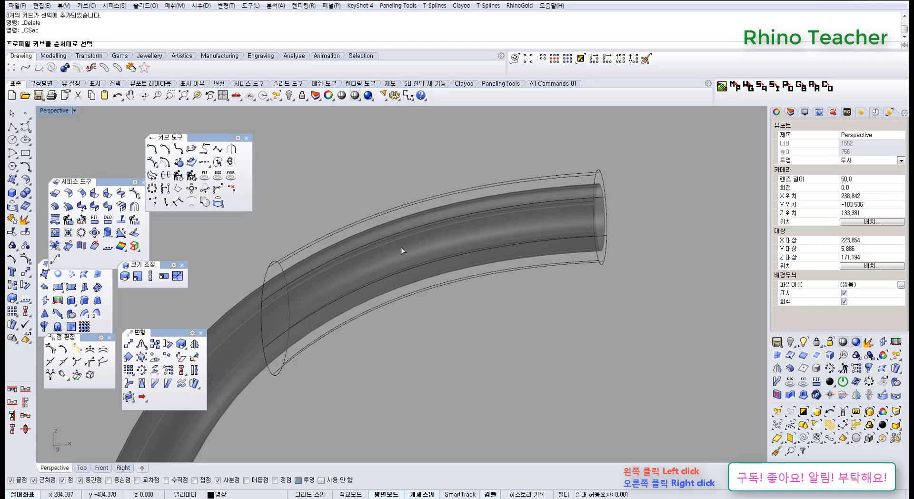
right_drag(400, 247, 398, 261)
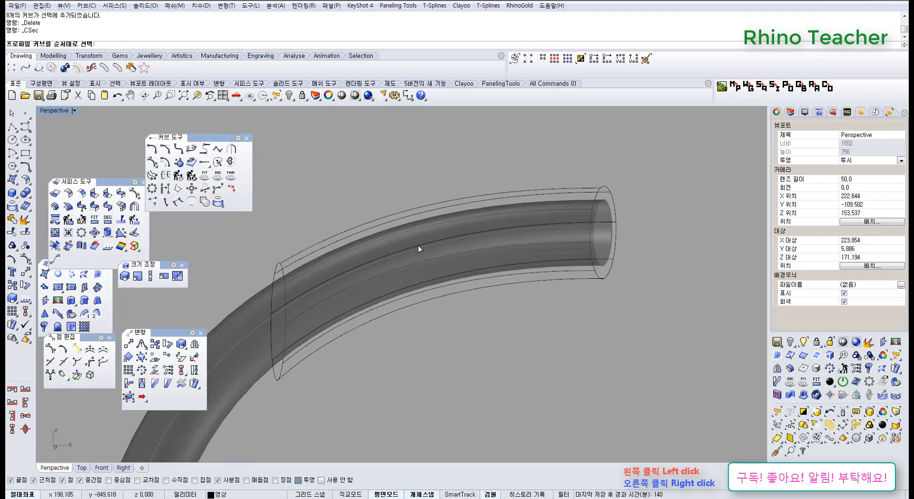
right_click(418, 245)
Step: Create cross-section profiles through the eight lengthwise curves in Front view: vertical near each end and slanted in the middle
scroll(454, 333, down, 5)
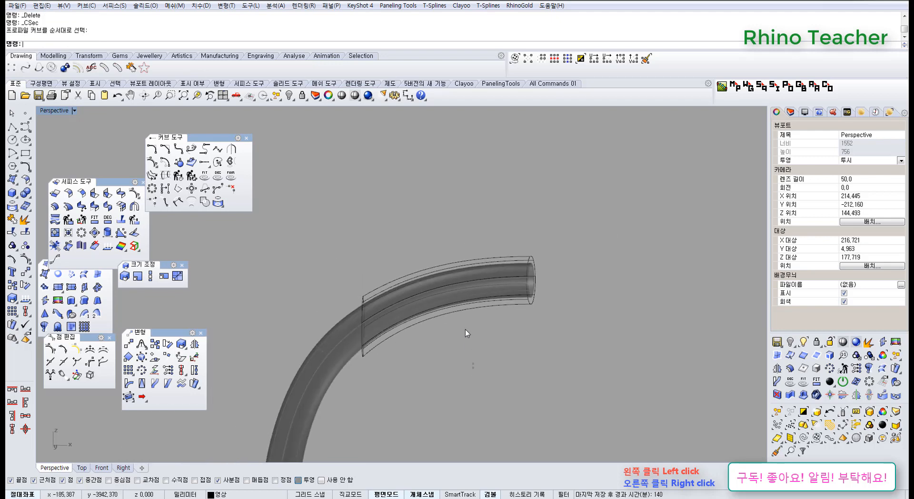
drag(465, 330, 437, 199)
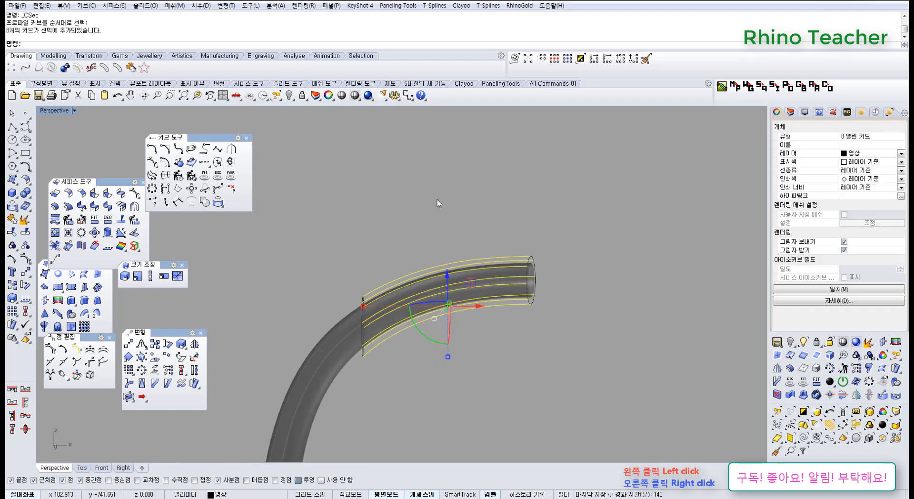
click(171, 180)
key(ctrl+F2)
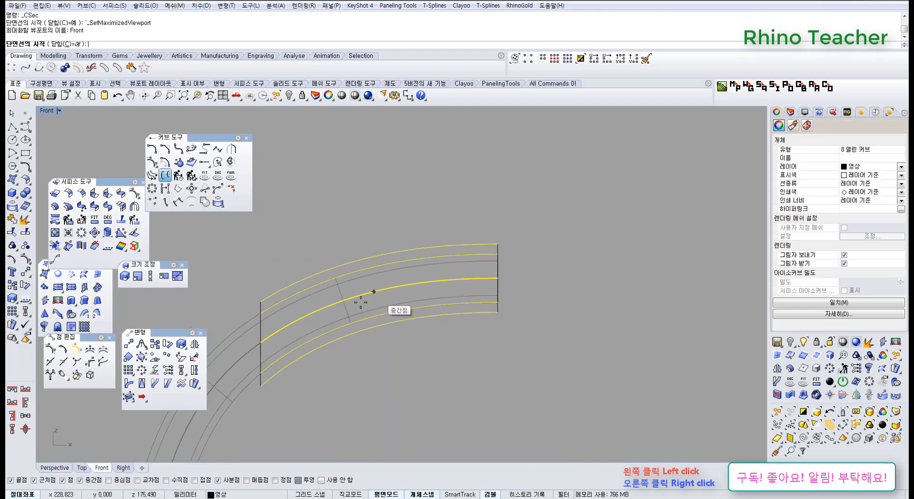
scroll(367, 244, up, 2)
click(356, 220)
click(356, 402)
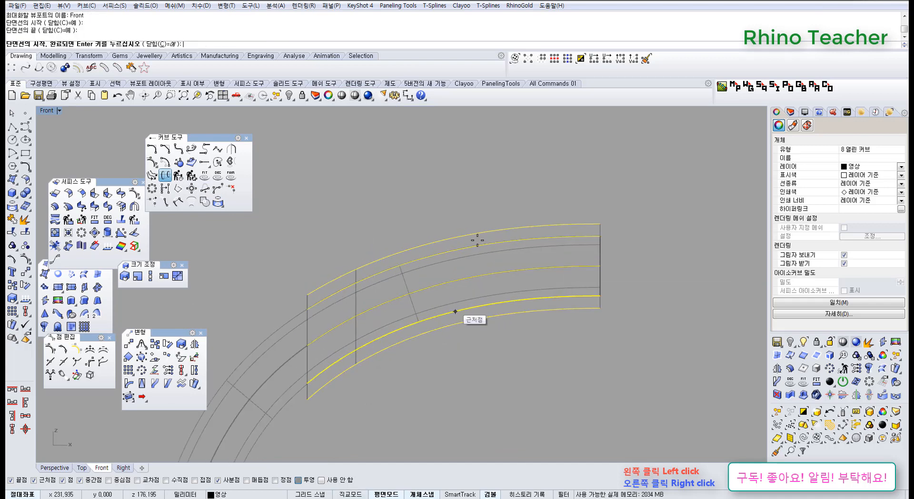
click(561, 188)
click(561, 377)
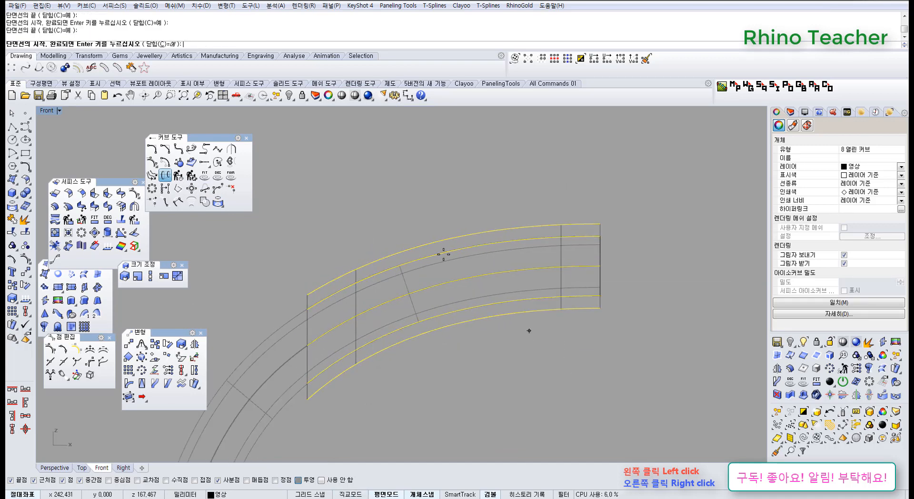
click(428, 206)
click(459, 343)
Step: Finish the three section curves, check them in Perspective, and undo them
key(ctrl+F4)
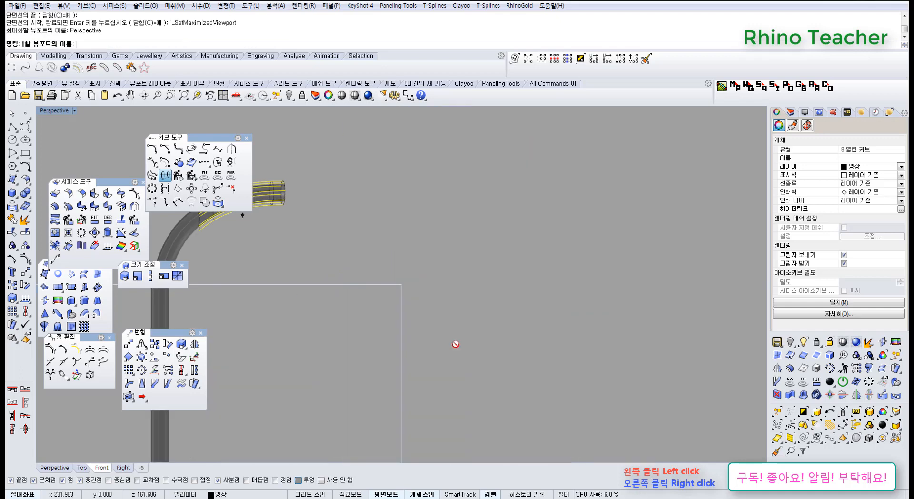
right_drag(412, 329, 380, 362)
right_click(412, 356)
click(412, 355)
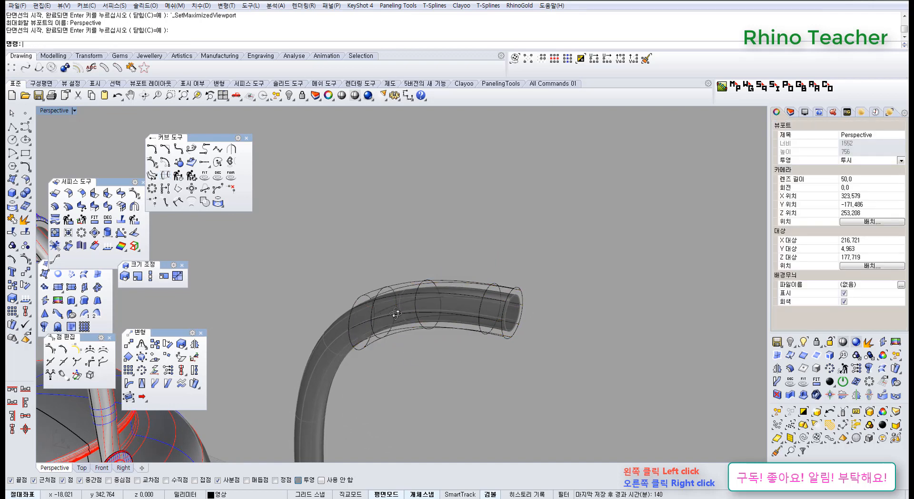
scroll(411, 310, up, 5)
key(ctrl+z)
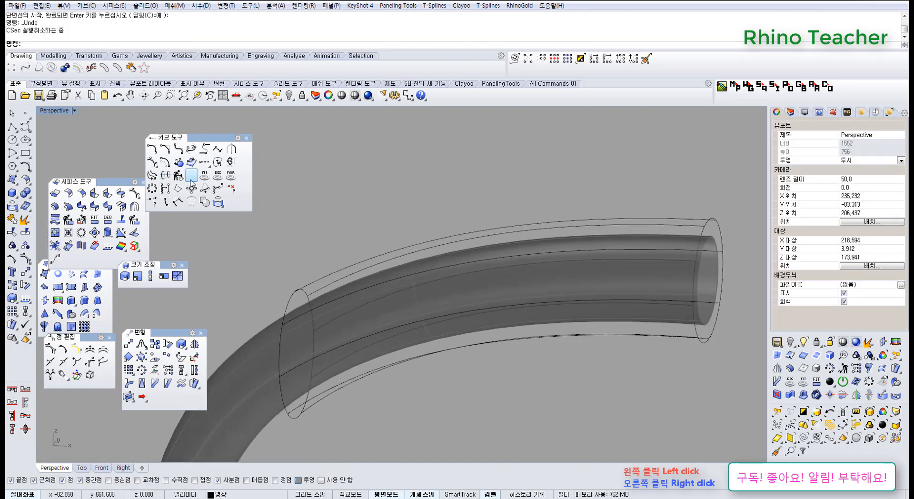
Step: Restart the cross-section profile command and pick the eight lengthwise wireframe curves one by one as profiles
click(165, 176)
right_drag(393, 267, 366, 289)
click(365, 289)
click(372, 297)
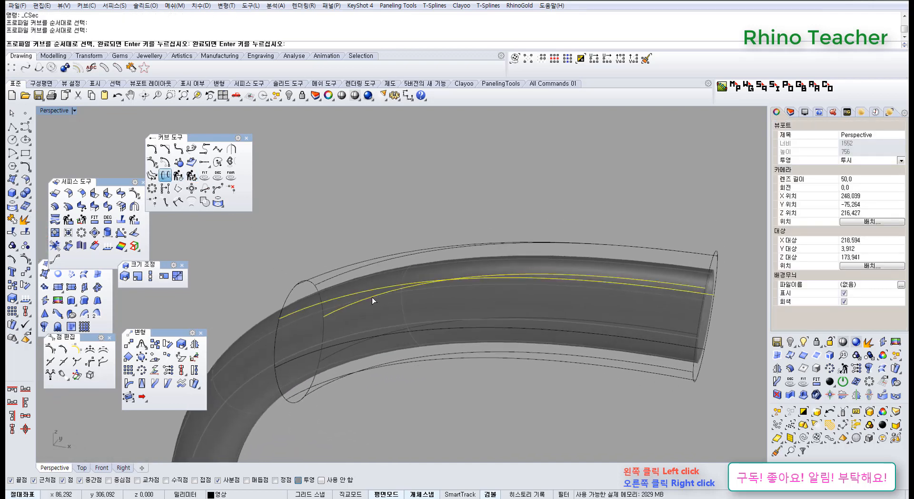
click(364, 336)
click(423, 334)
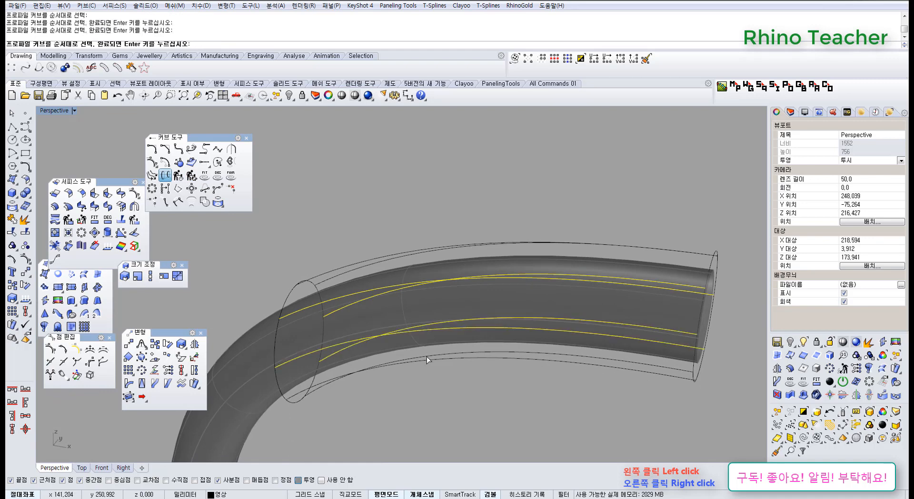
click(427, 356)
click(443, 360)
click(417, 250)
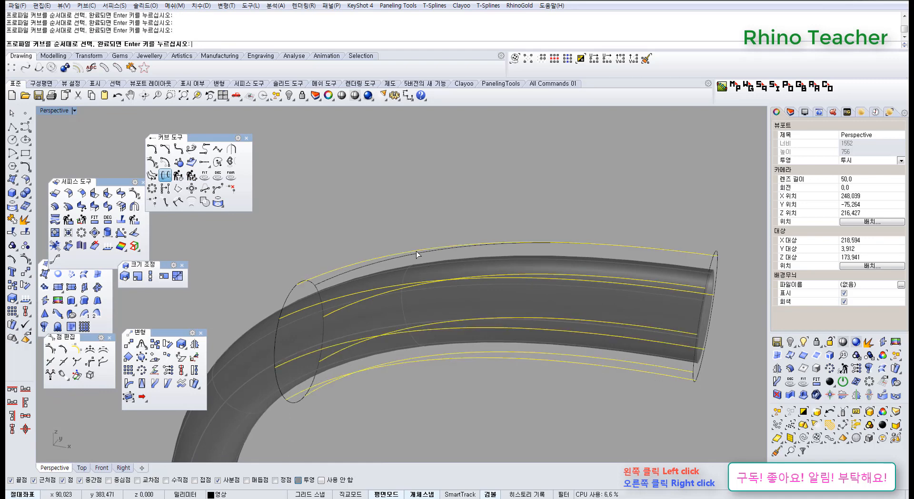
right_drag(416, 251, 435, 286)
key(Return)
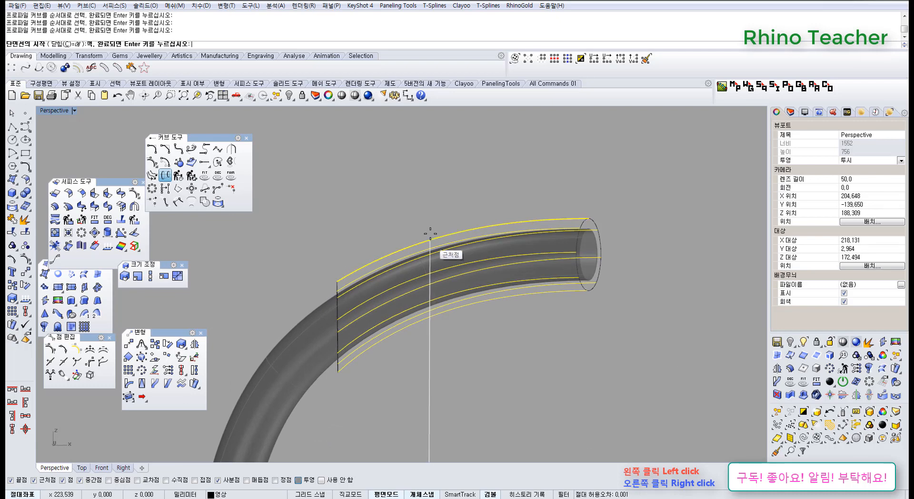
Step: Place a vertical section line across the profiles near the grip's cut end in Front view
key(ctrl+F2)
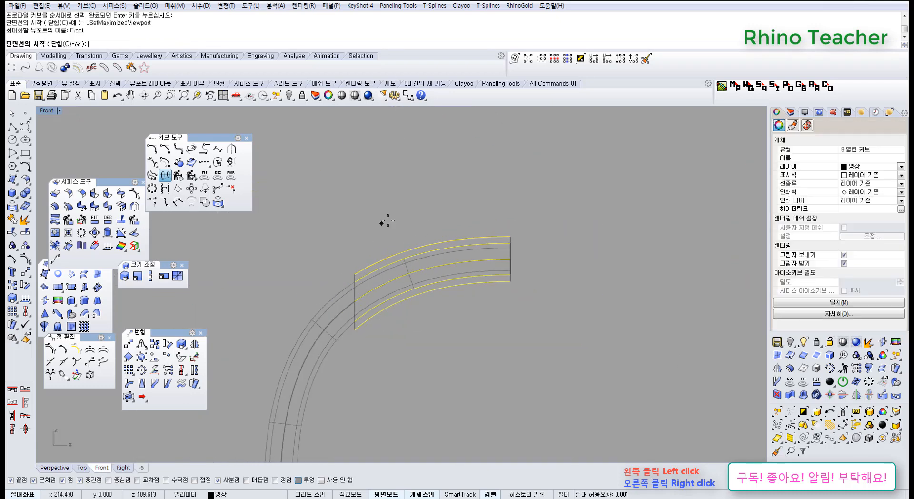
click(389, 219)
click(390, 336)
key(ctrl+F4)
Step: End the section command and delete the distorted section curve
scroll(409, 309, up, 10)
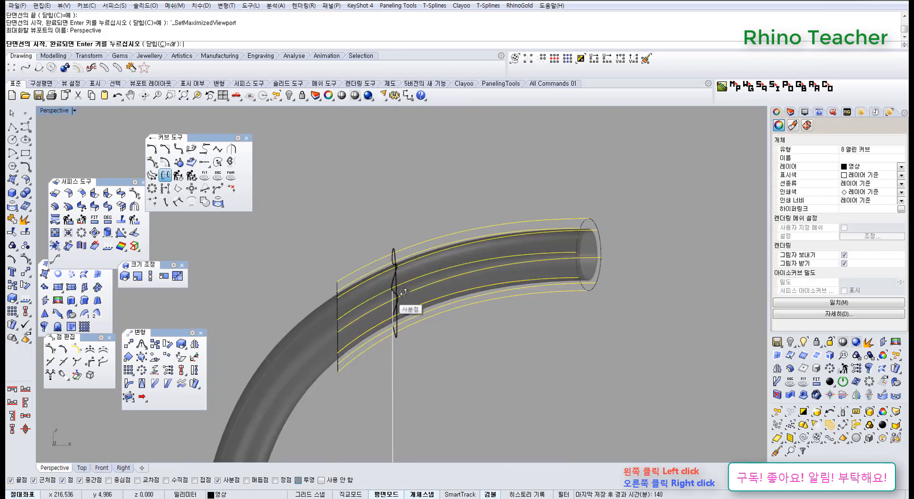
right_drag(451, 296, 459, 347)
key(Escape)
click(408, 310)
key(Delete)
Step: Select all eight lengthwise curves together and create one vertical cross-section profile through them near the cut end in Front view
drag(467, 381, 360, 186)
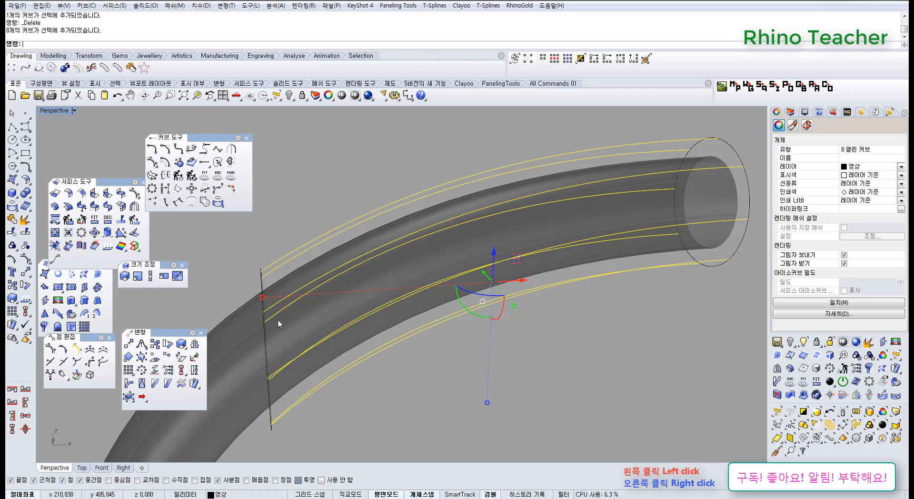
key(ctrl+F2)
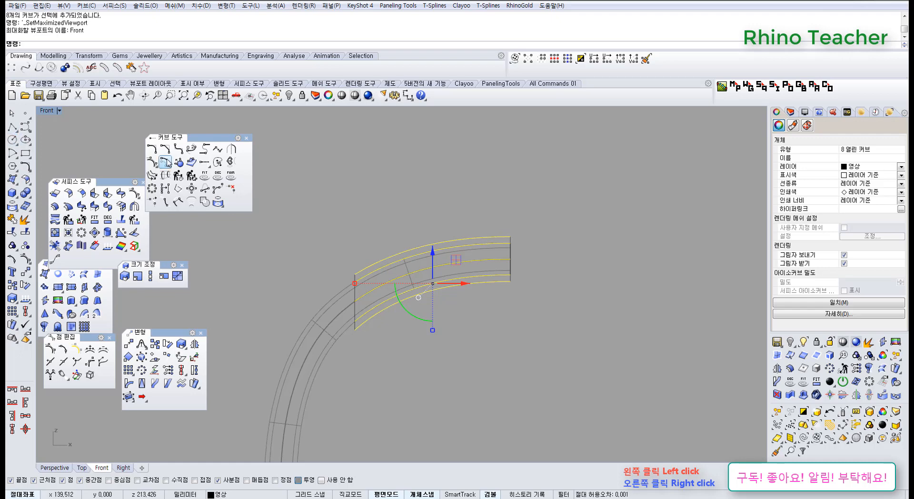
click(165, 174)
click(401, 346)
click(399, 220)
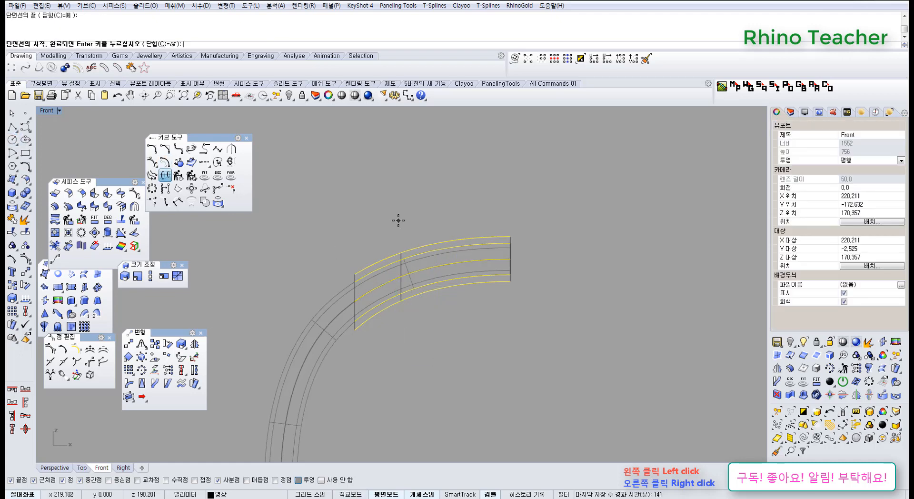
key(ctrl+F4)
right_drag(399, 272, 367, 267)
right_click(410, 299)
Step: Examine the new closed section curve and the eight lengthwise curves around the handle
scroll(454, 328, down, 6)
right_drag(451, 330, 369, 349)
scroll(405, 296, up, 4)
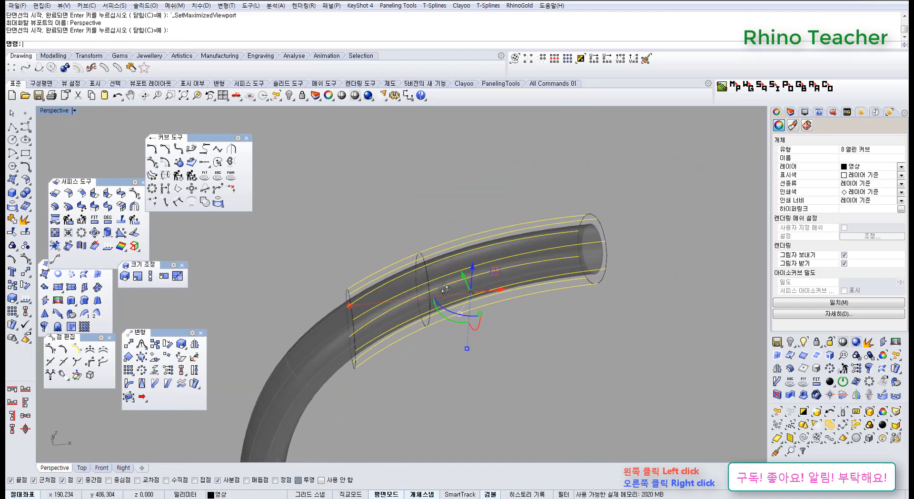
click(424, 277)
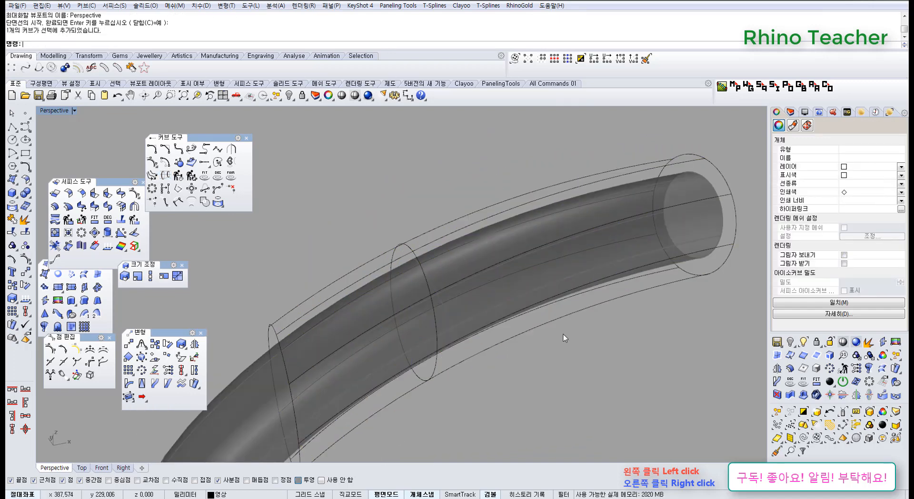
drag(563, 334, 516, 183)
scroll(522, 205, down, 3)
right_drag(521, 204, 469, 279)
key(Escape)
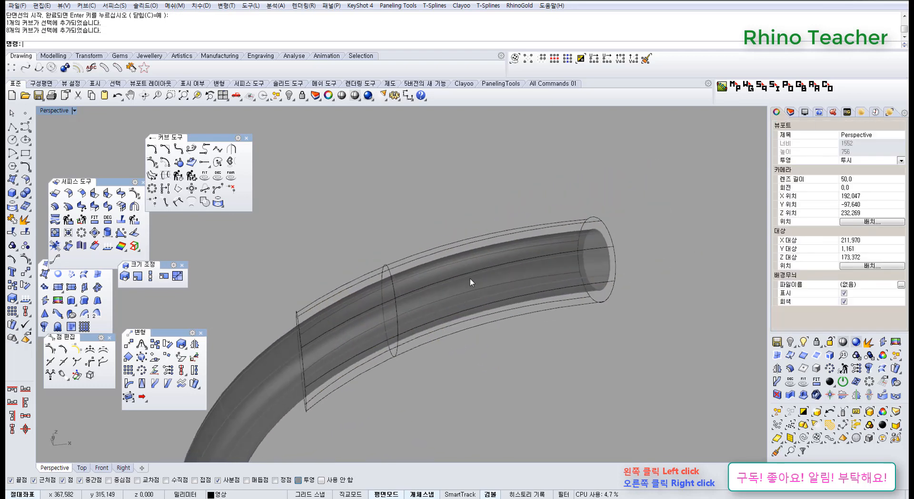
Step: Create a network surface from all the wireframe curves, with edge tolerance 0.001, interior tolerance 0.01 and position matching at both ends
click(71, 273)
click(101, 468)
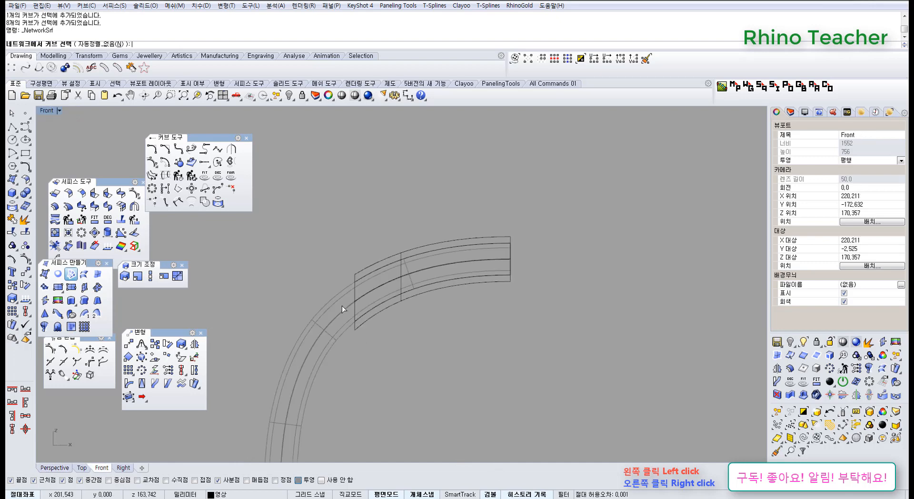
drag(327, 221, 511, 348)
right_click(476, 255)
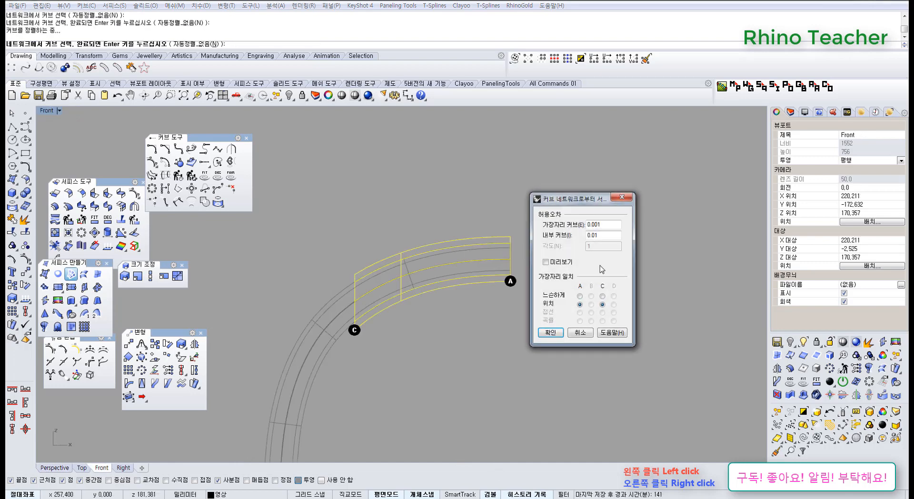
click(547, 334)
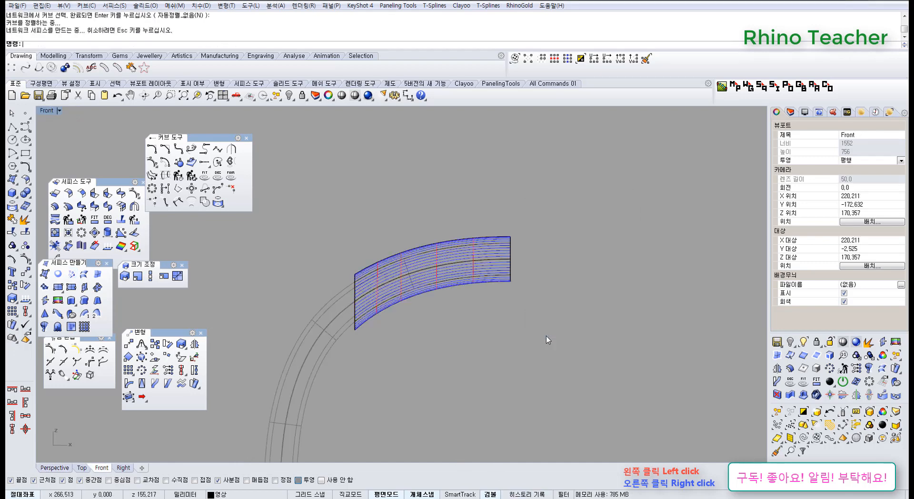
Step: Try moving the closed middle section curve away from the network surface, and undo the move
key(ctrl+F4)
drag(356, 215, 464, 407)
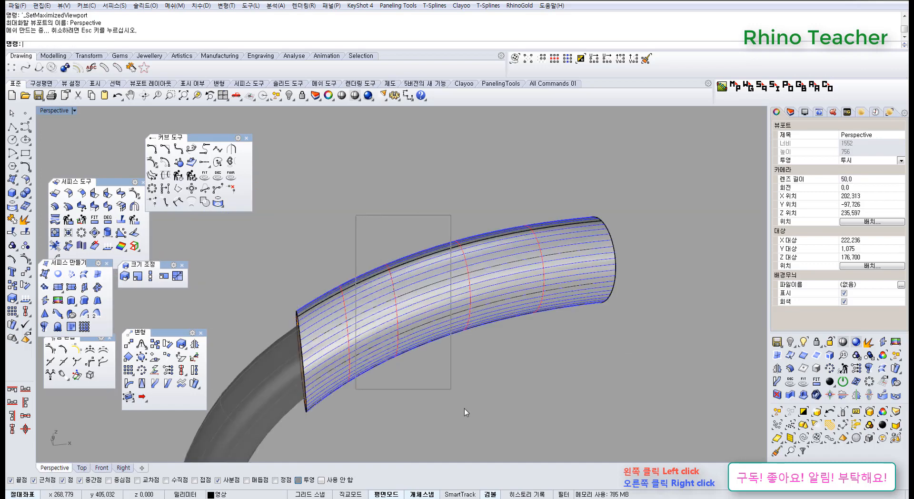
right_drag(341, 304, 437, 331)
shift+drag(437, 331, 456, 339)
right_drag(493, 347, 429, 315)
key(ctrl+z)
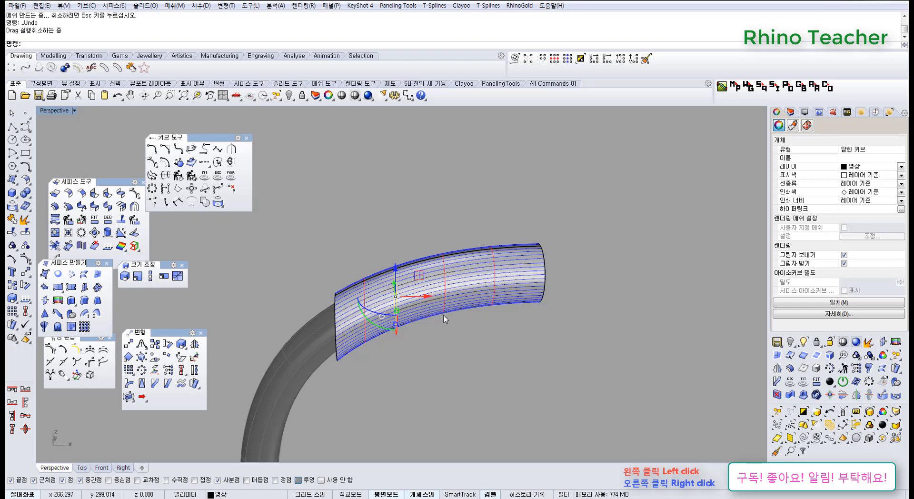
Step: Inspect the network grip surface on the handle in the Perspective, Front and Right views
click(441, 325)
right_drag(440, 326, 426, 289)
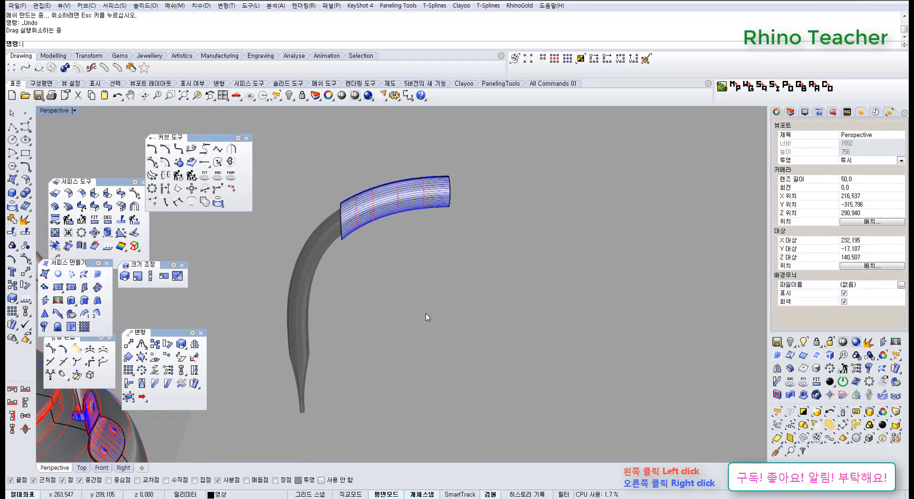
scroll(425, 314, down, 6)
shift+right_drag(426, 313, 552, 260)
right_drag(448, 326, 469, 299)
key(ctrl+F2)
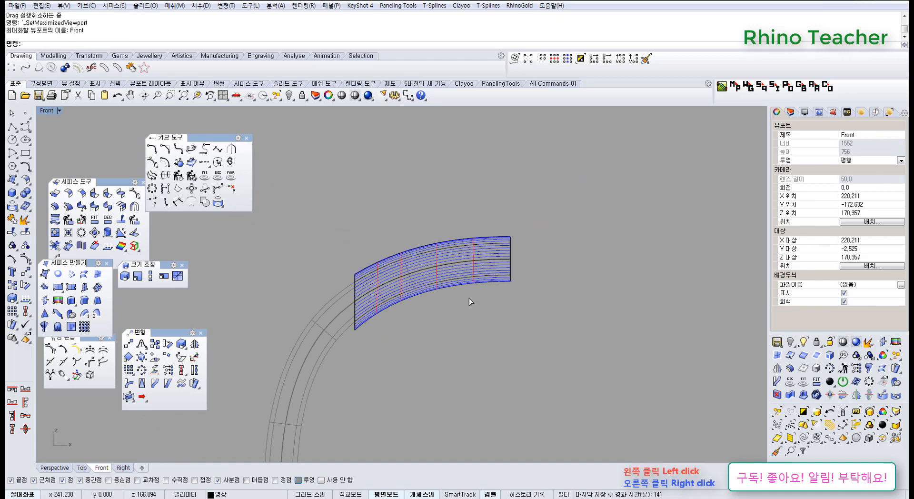
key(ctrl+F3)
key(ctrl+F2)
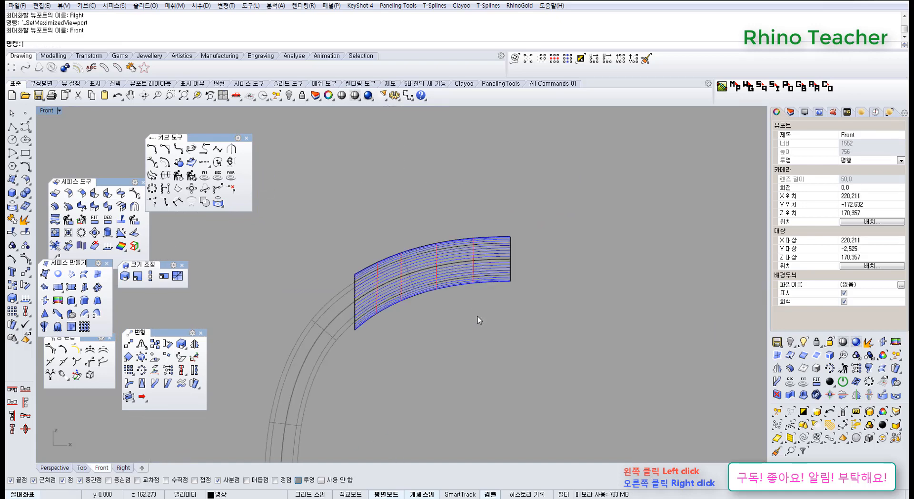